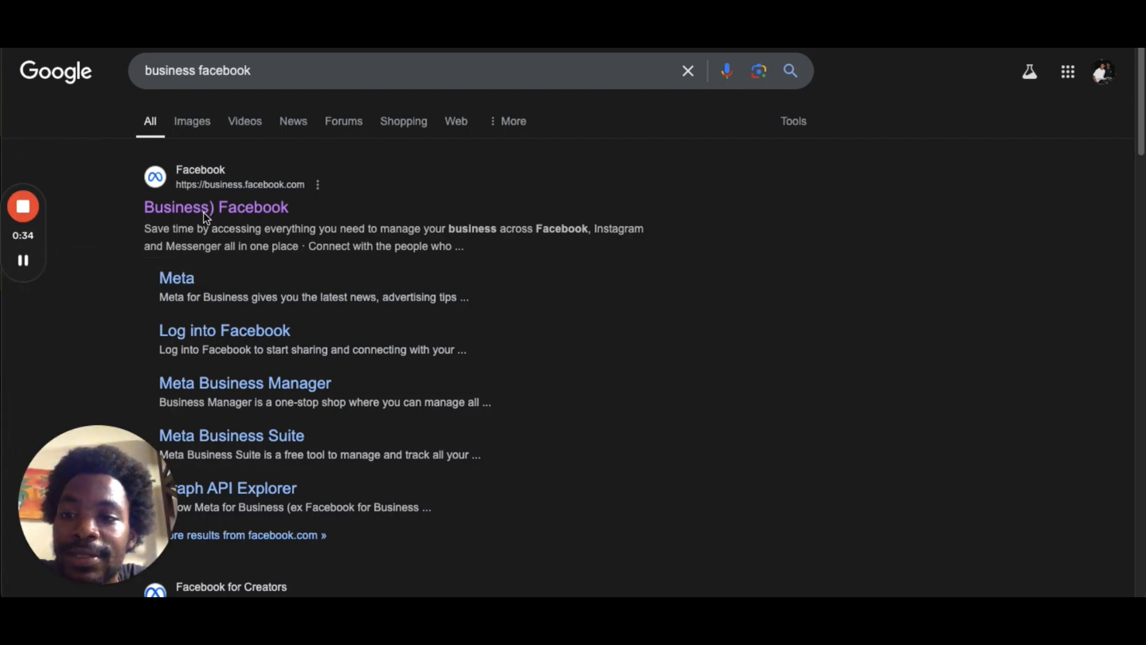
{"action": "mouse_move", "coordinate": [24, 269]}
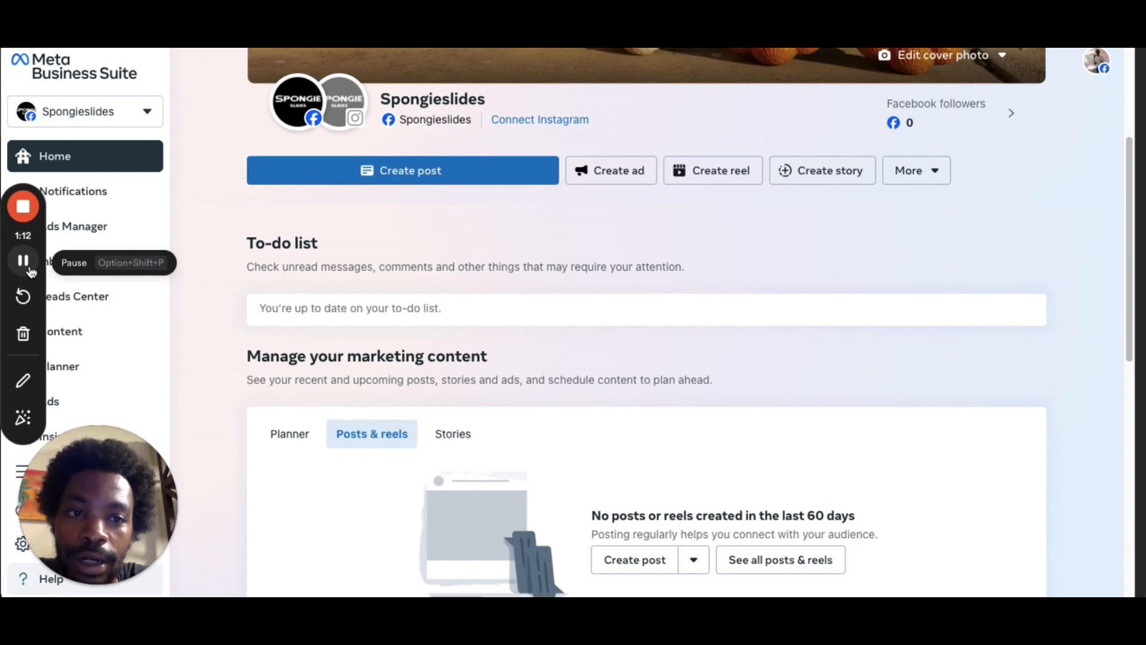
{"action": "left_click", "coordinate": [22, 260]}
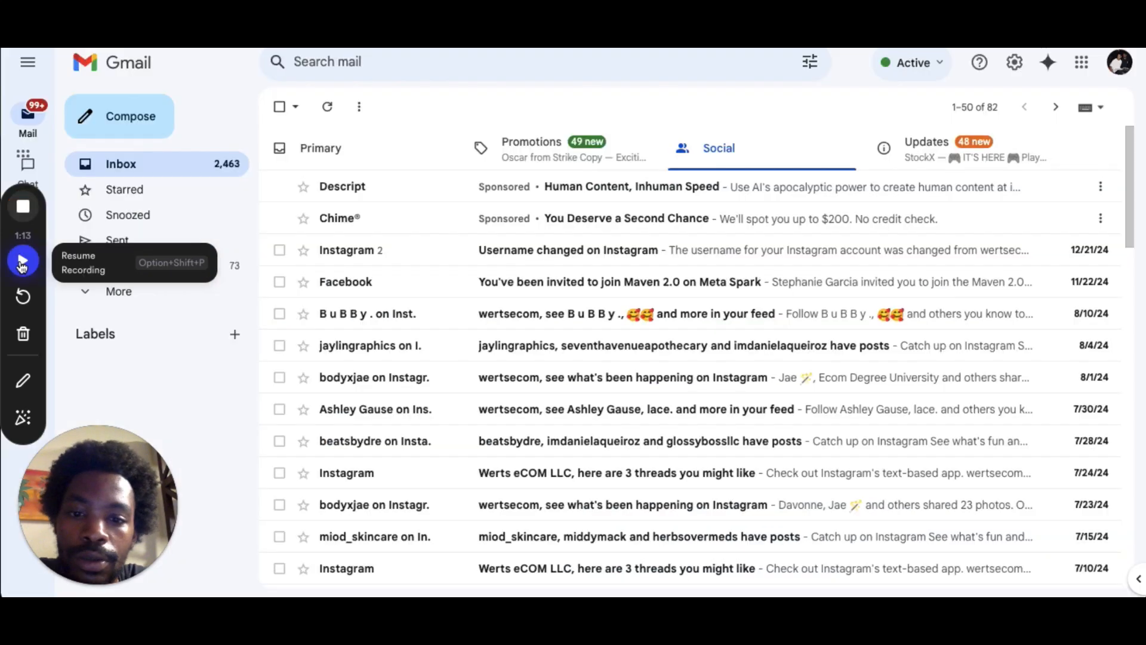
{"action": "left_click", "coordinate": [22, 260]}
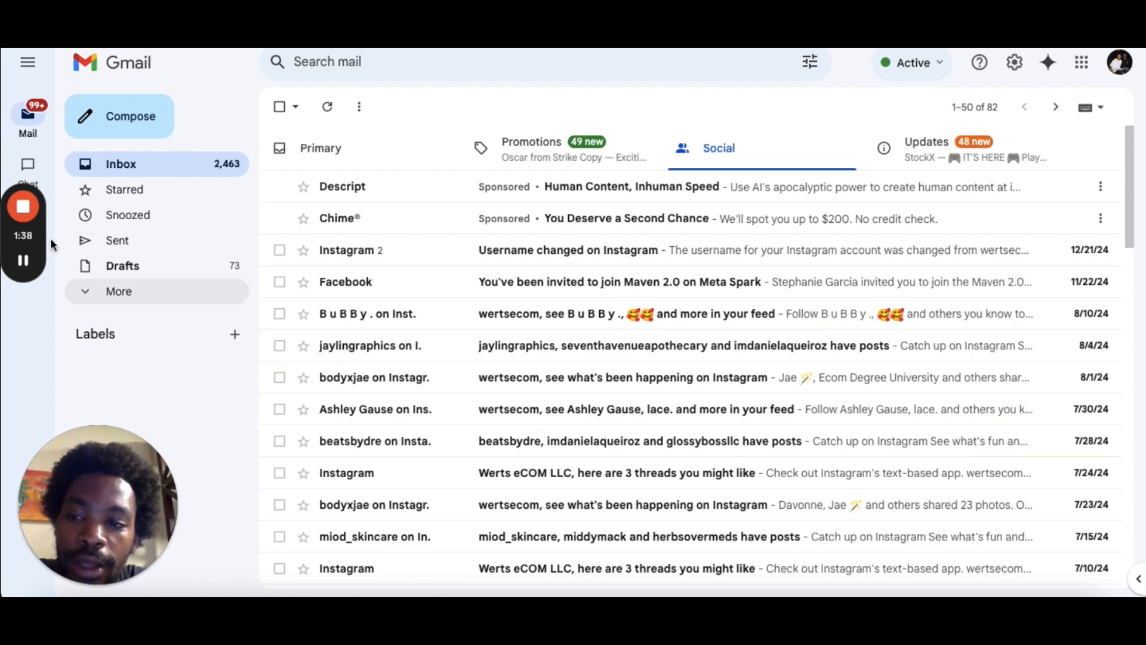
{"action": "left_click", "coordinate": [24, 261]}
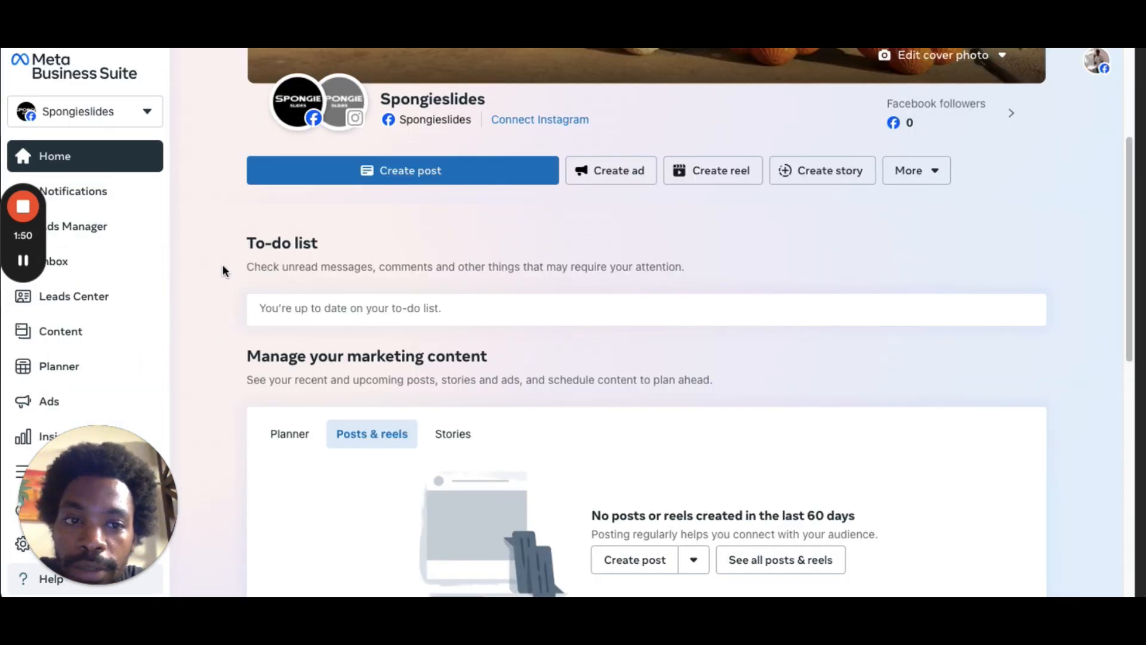
{"action": "left_click_drag", "start_coordinate": [120, 423], "coordinate": [1049, 426]}
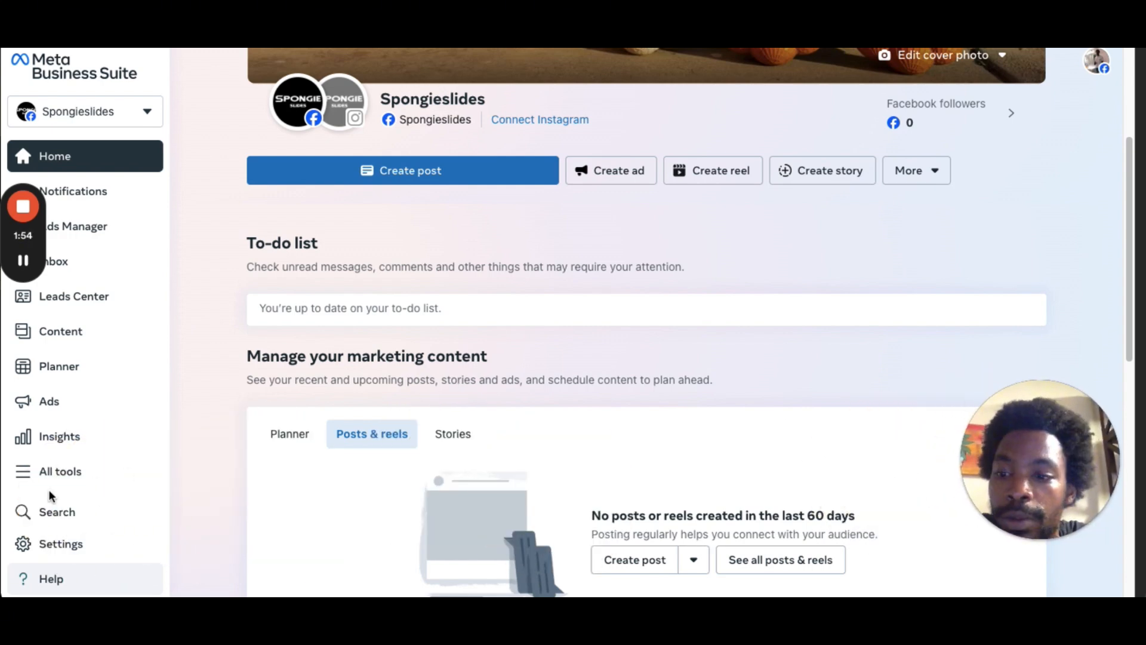
Open Business settings from the All tools list.
{"action": "left_click", "coordinate": [22, 475]}
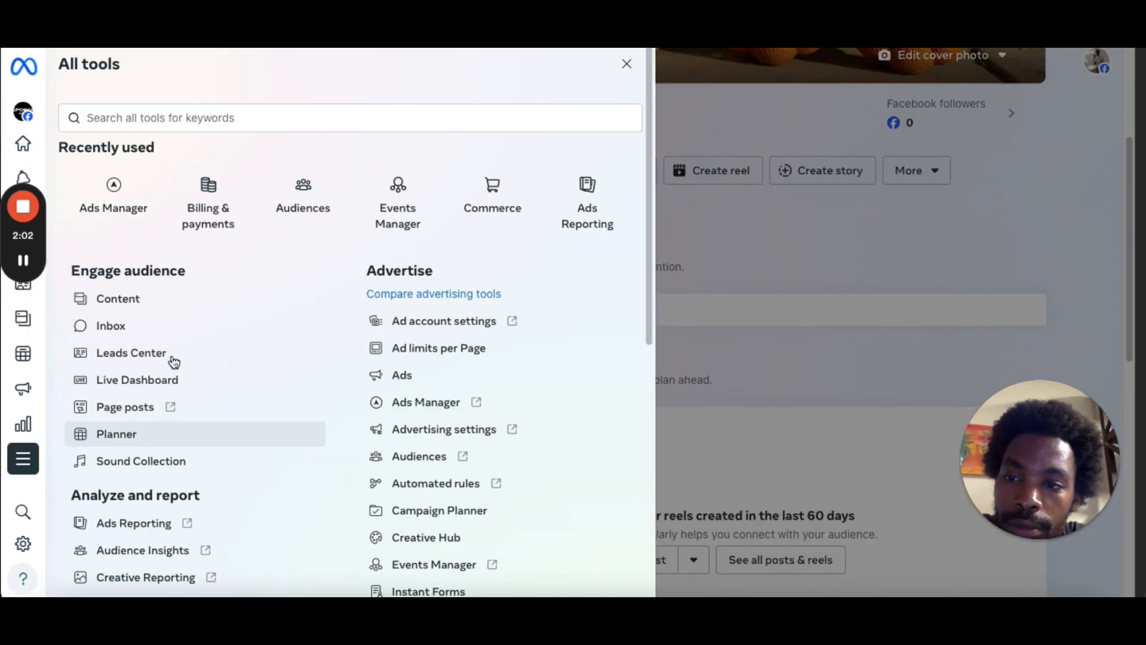
{"action": "left_click_drag", "start_coordinate": [651, 181], "coordinate": [532, 481]}
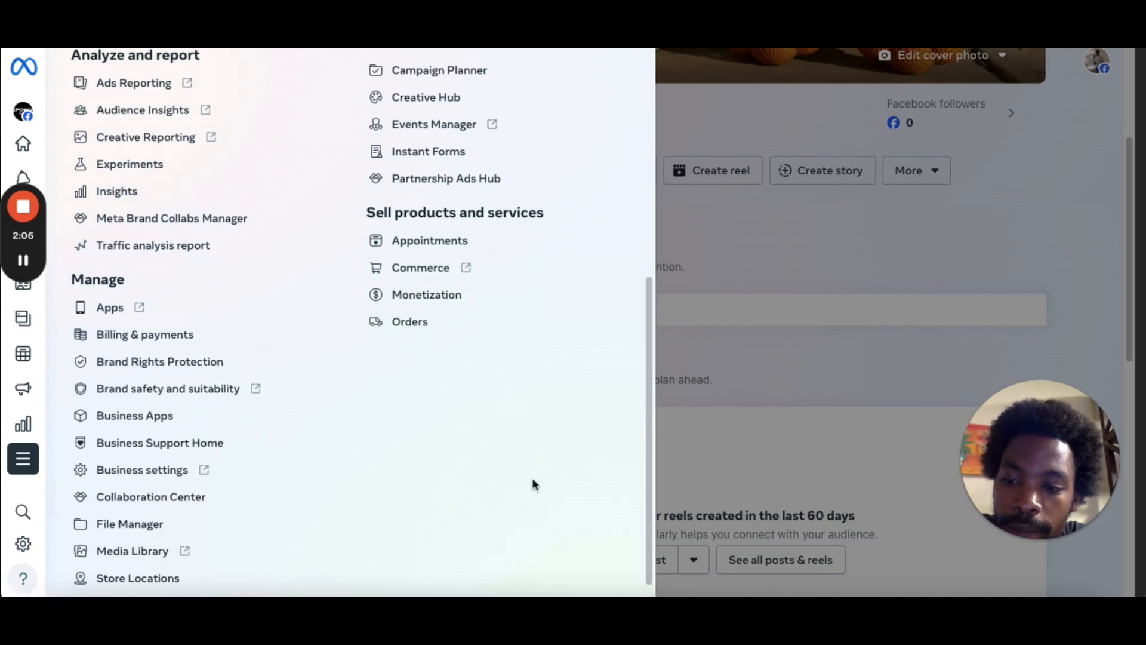
{"action": "left_click", "coordinate": [163, 475]}
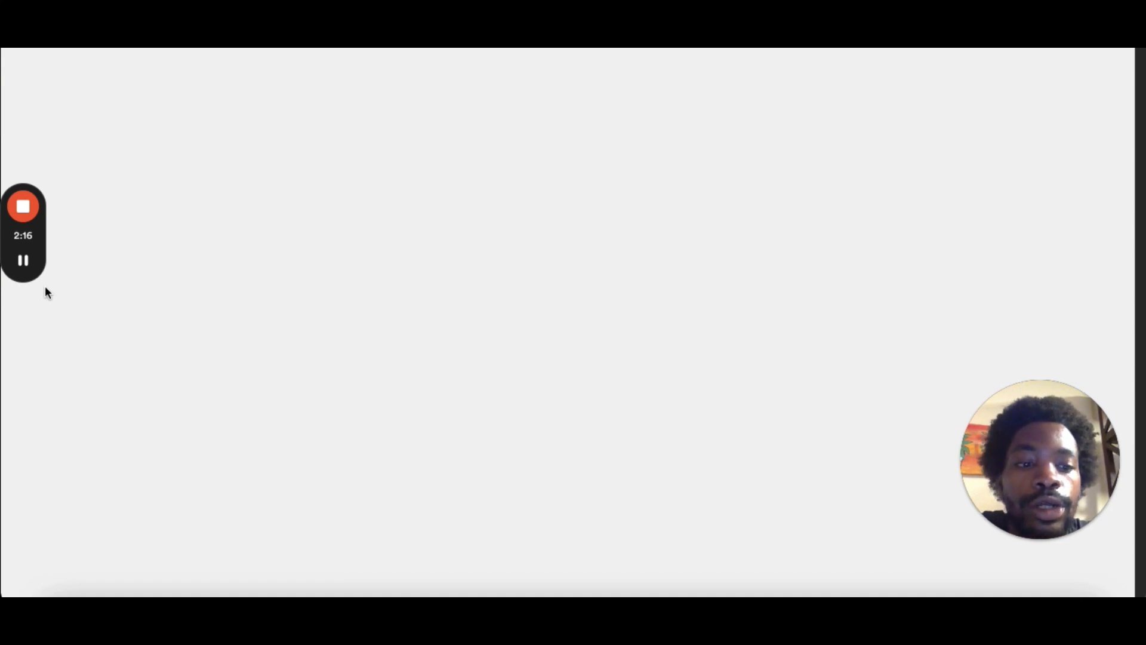
{"action": "mouse_move", "coordinate": [32, 276]}
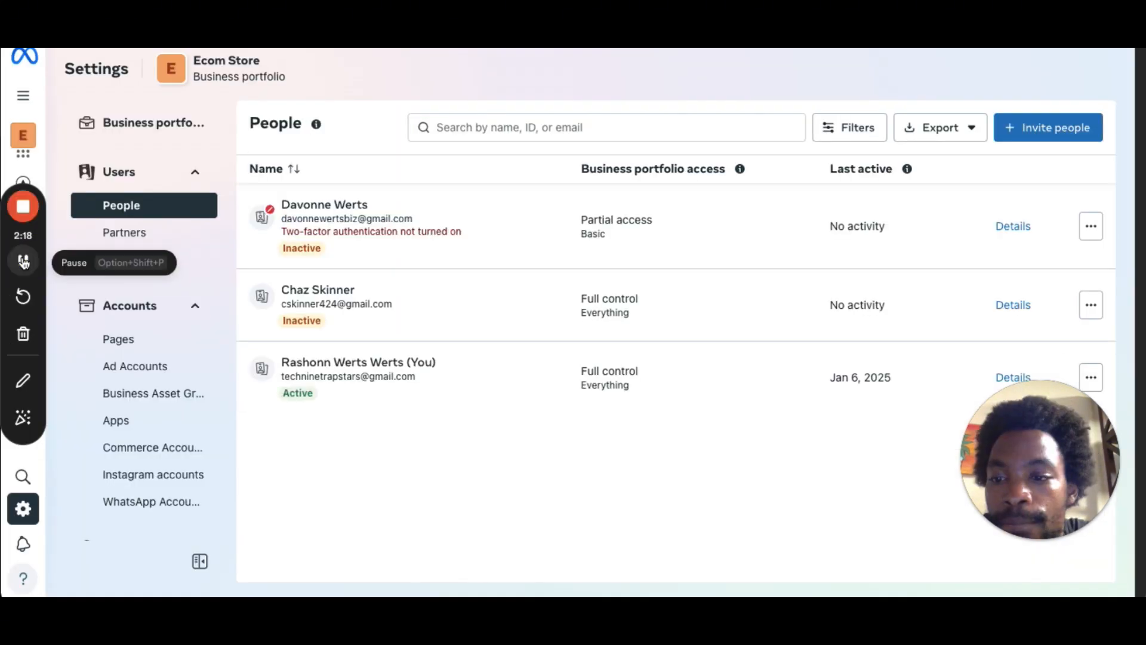
Start creating a new Facebook Page from the business portfolio's Pages list.
{"action": "left_click", "coordinate": [118, 339]}
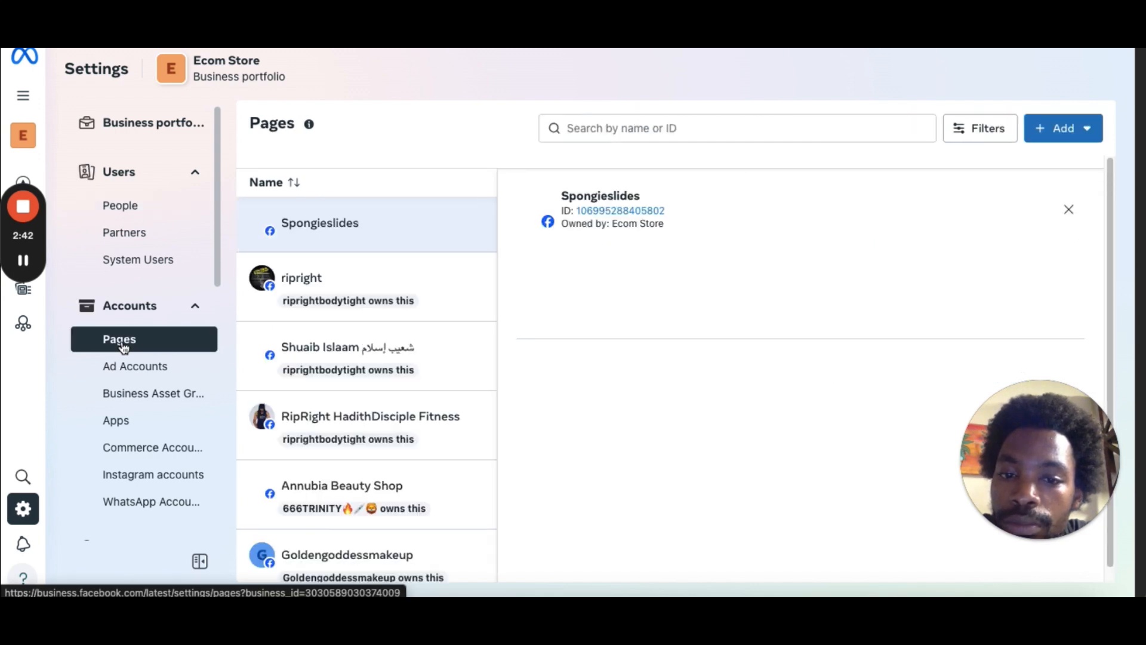
{"action": "left_click", "coordinate": [1067, 137]}
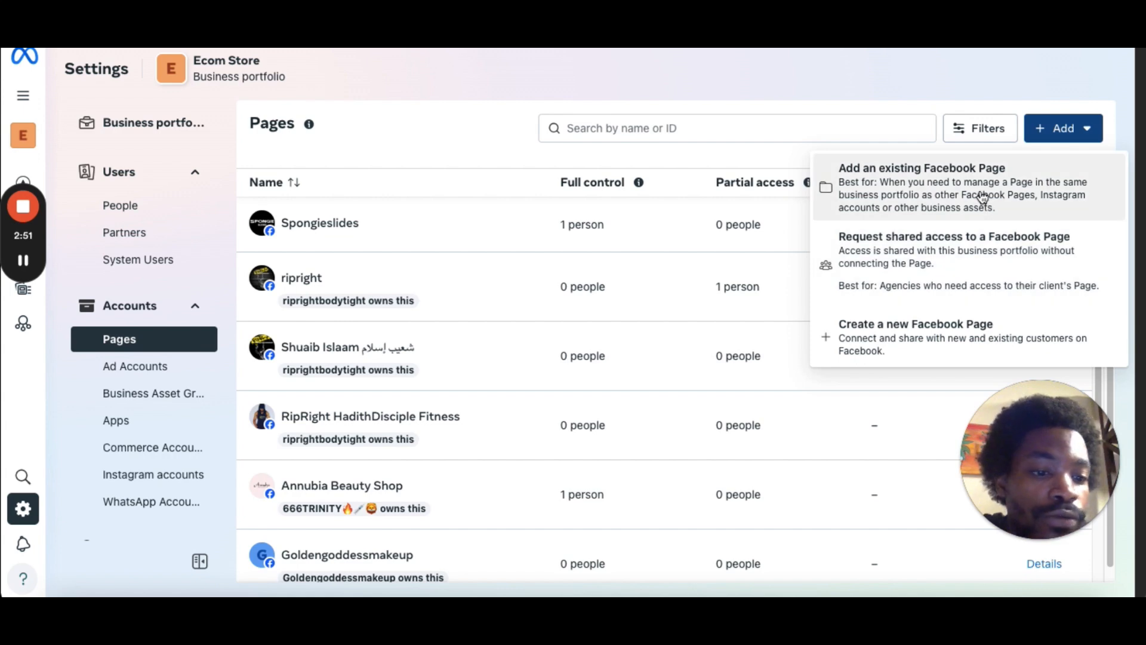
{"action": "left_click", "coordinate": [953, 349]}
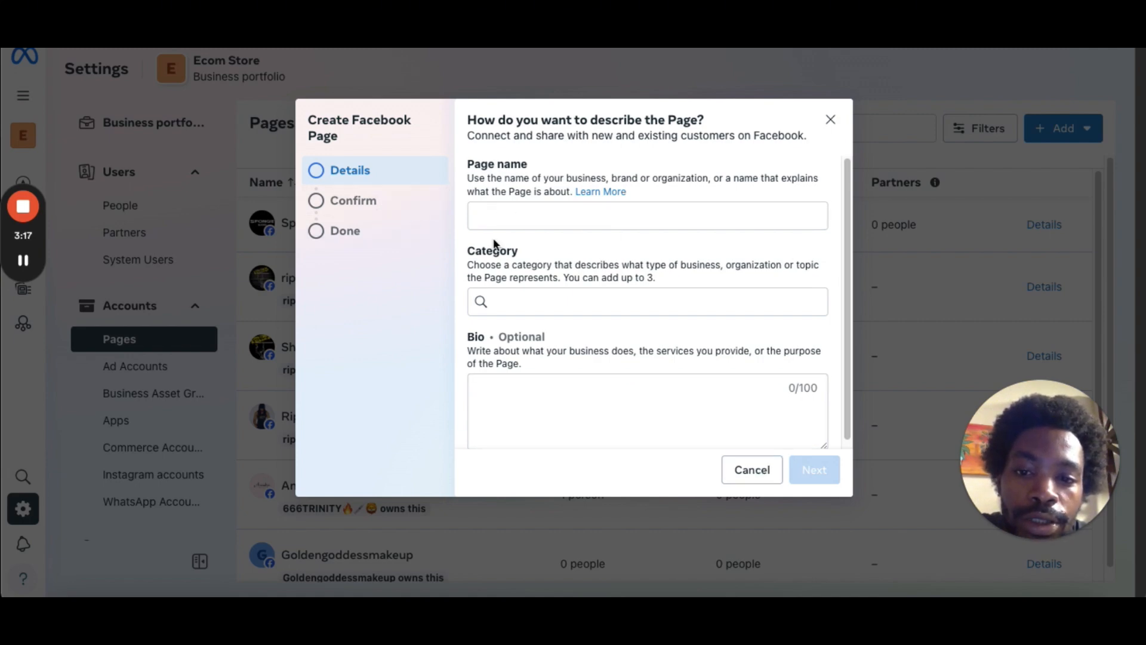
Fill in the new page with name Test, category Health Food Store and bio ddhdhd, and continue.
{"action": "left_click", "coordinate": [580, 221]}
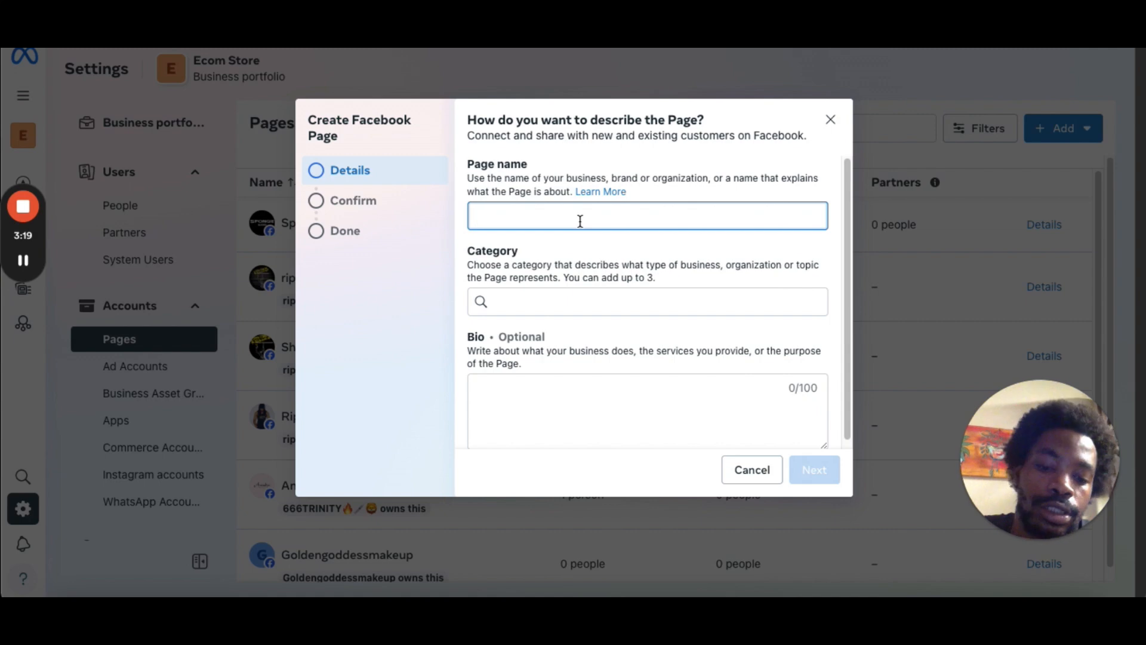
{"action": "type", "text": "Test"}
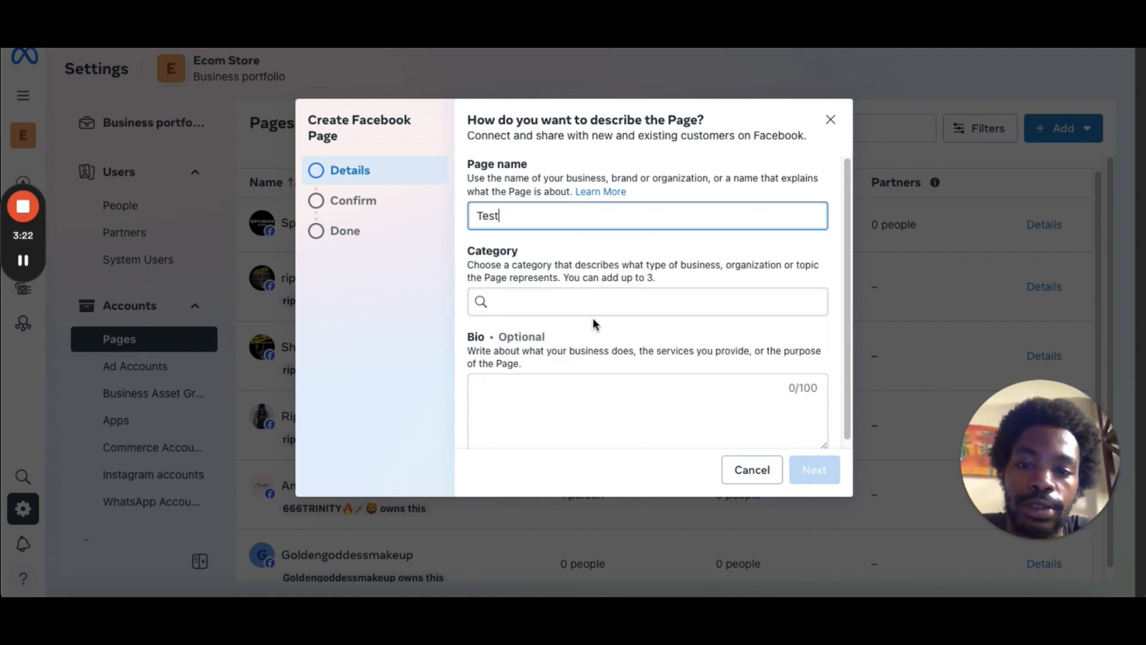
{"action": "left_click", "coordinate": [577, 305]}
{"action": "type", "text": "f"}
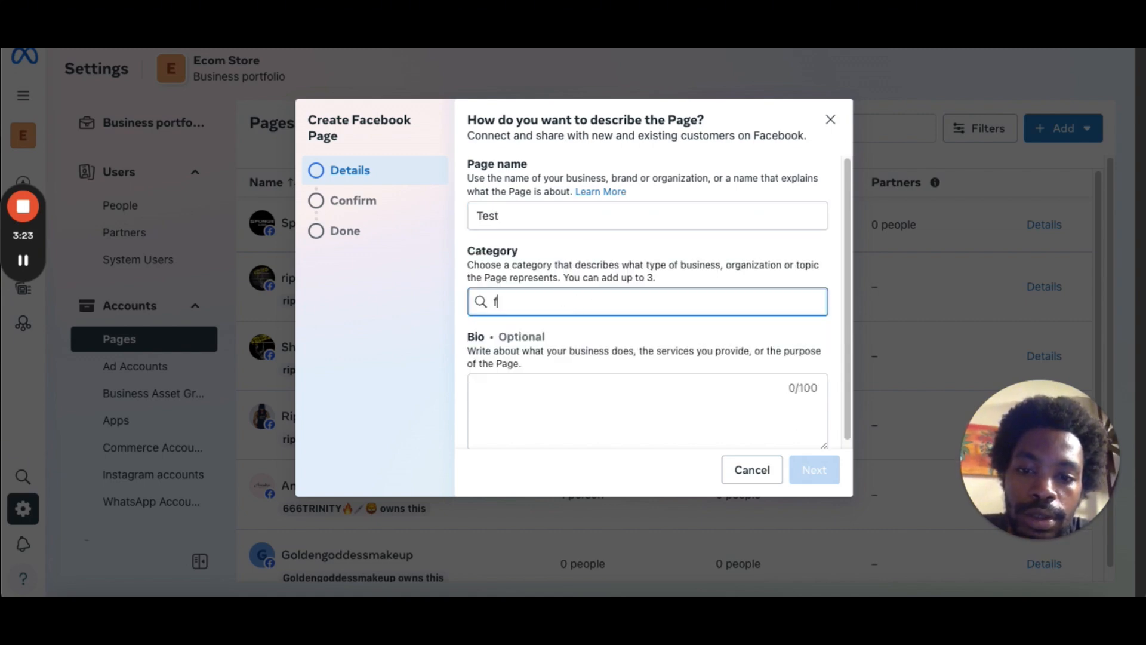
{"action": "left_click", "coordinate": [545, 361]}
{"action": "left_click", "coordinate": [589, 385]}
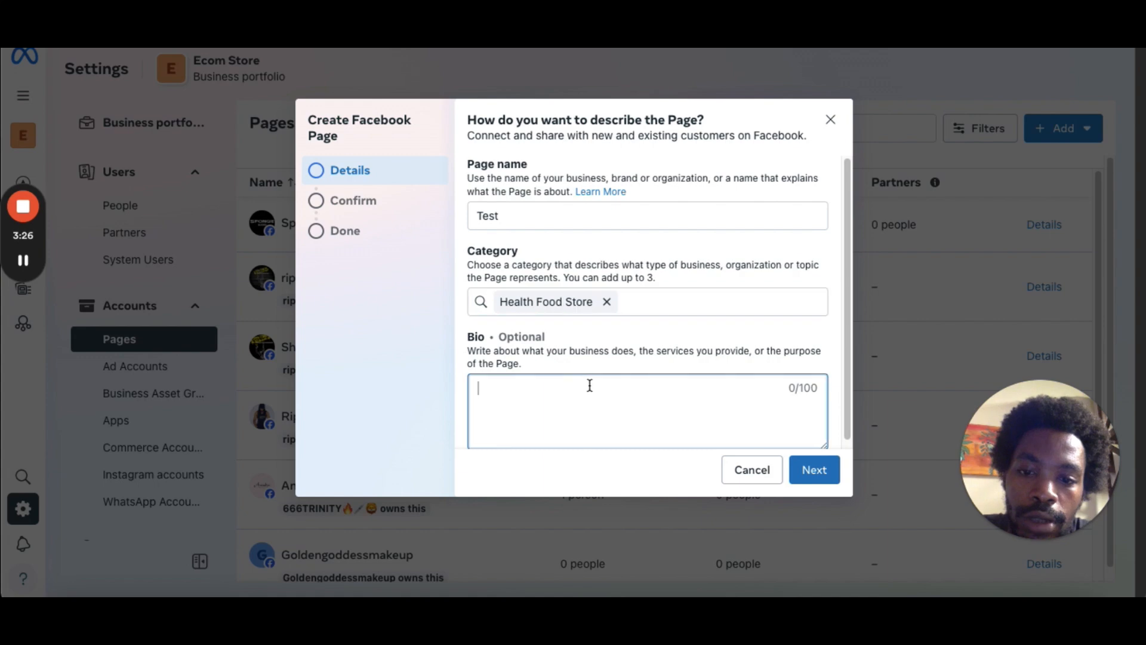
{"action": "type", "text": "ddhdhd"}
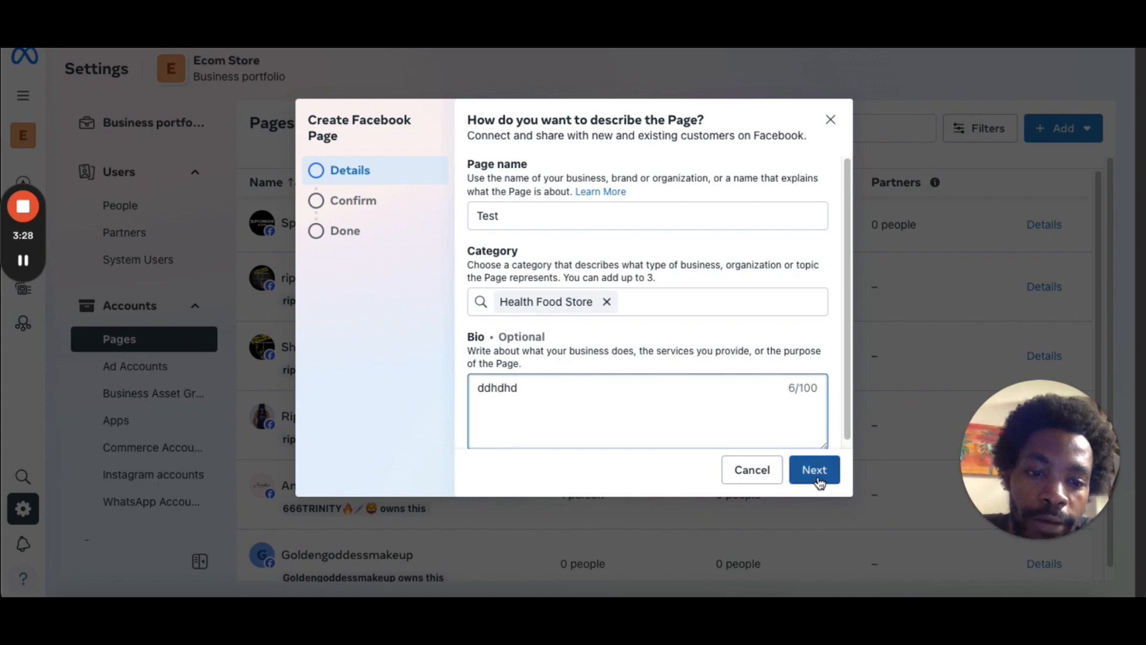
{"action": "left_click", "coordinate": [817, 471]}
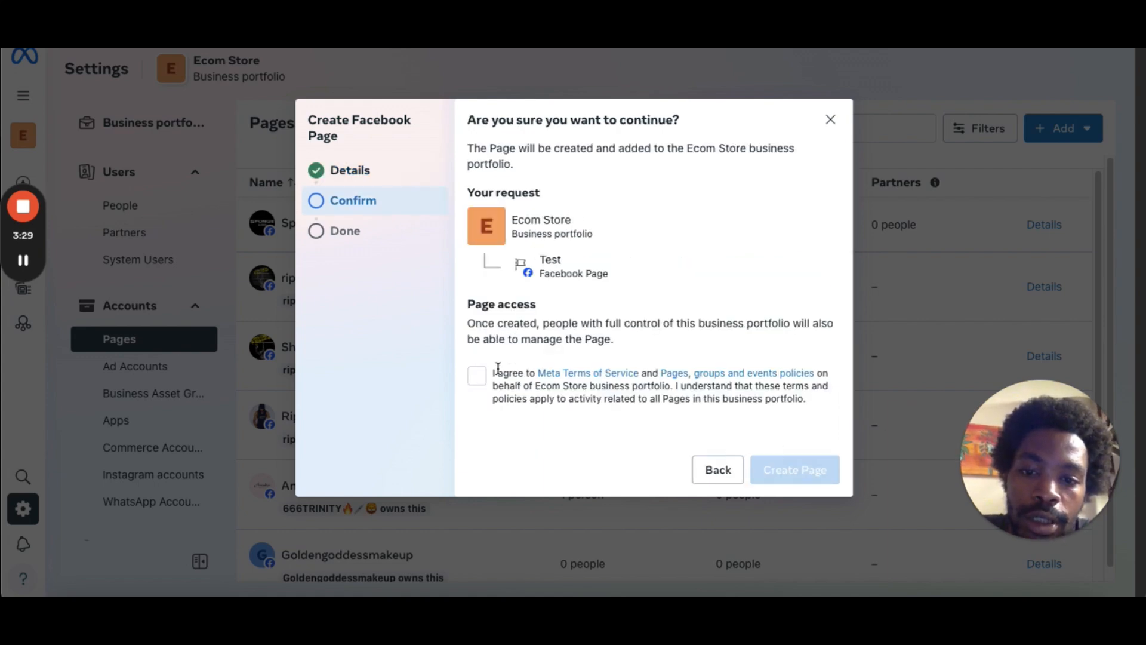
Tick the terms agreement and close the Create Facebook Page dialog without creating the page.
{"action": "left_click", "coordinate": [486, 375]}
{"action": "left_click", "coordinate": [830, 119]}
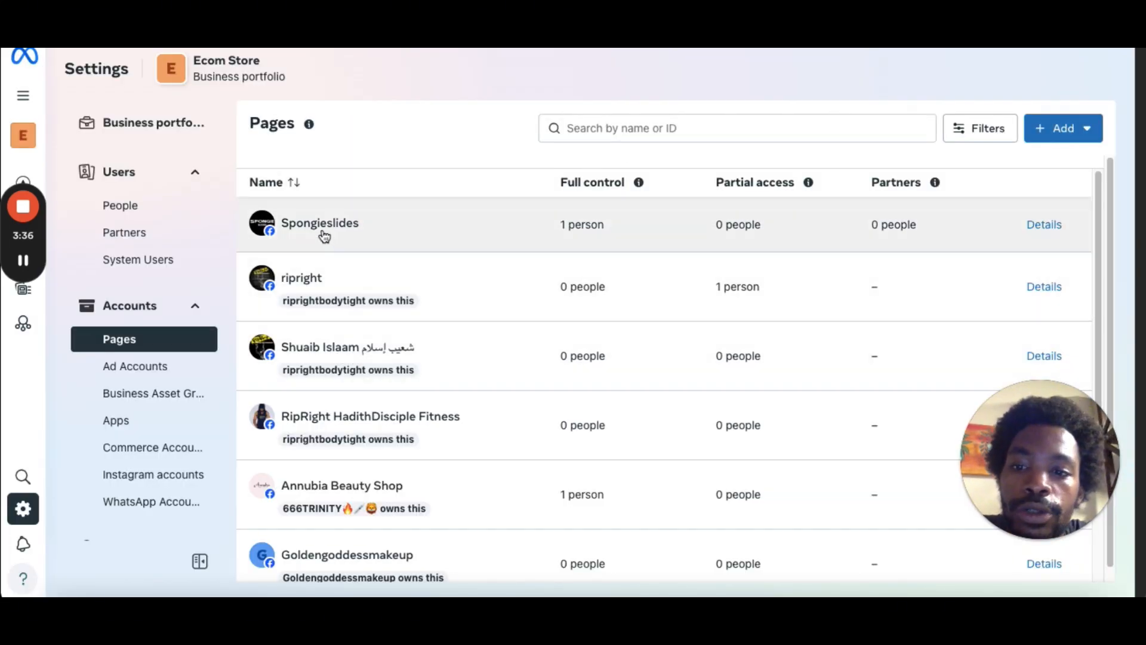
Review the Assign people options and permissions for the Spongieslides page, then close the dialog.
{"action": "left_click", "coordinate": [324, 237]}
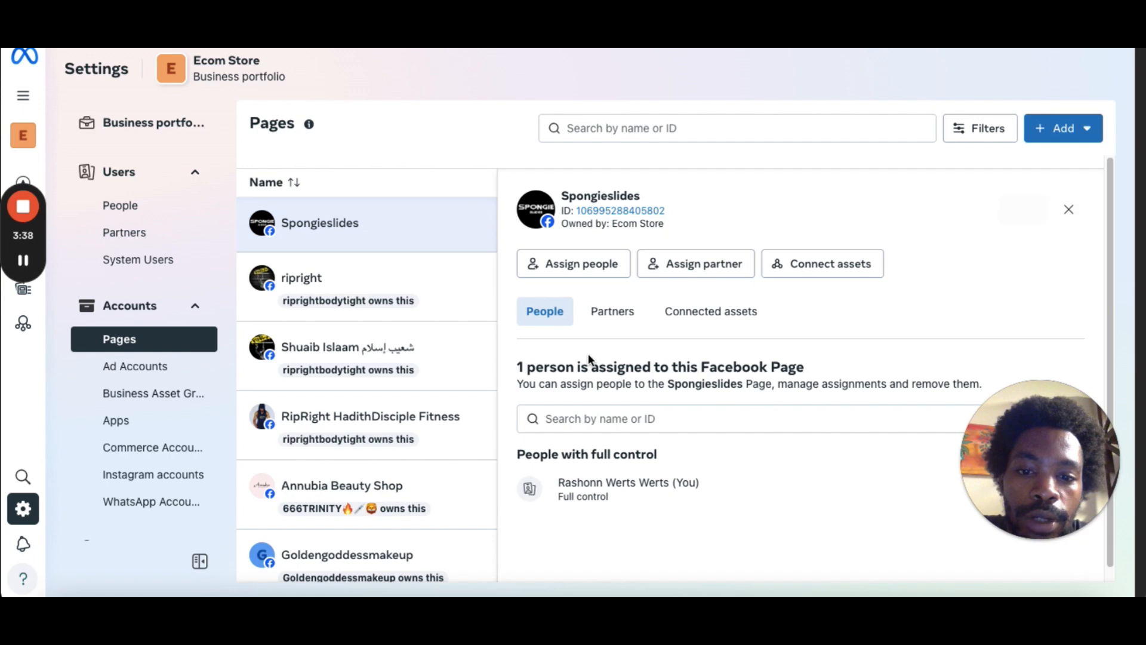
{"action": "left_click", "coordinate": [609, 269]}
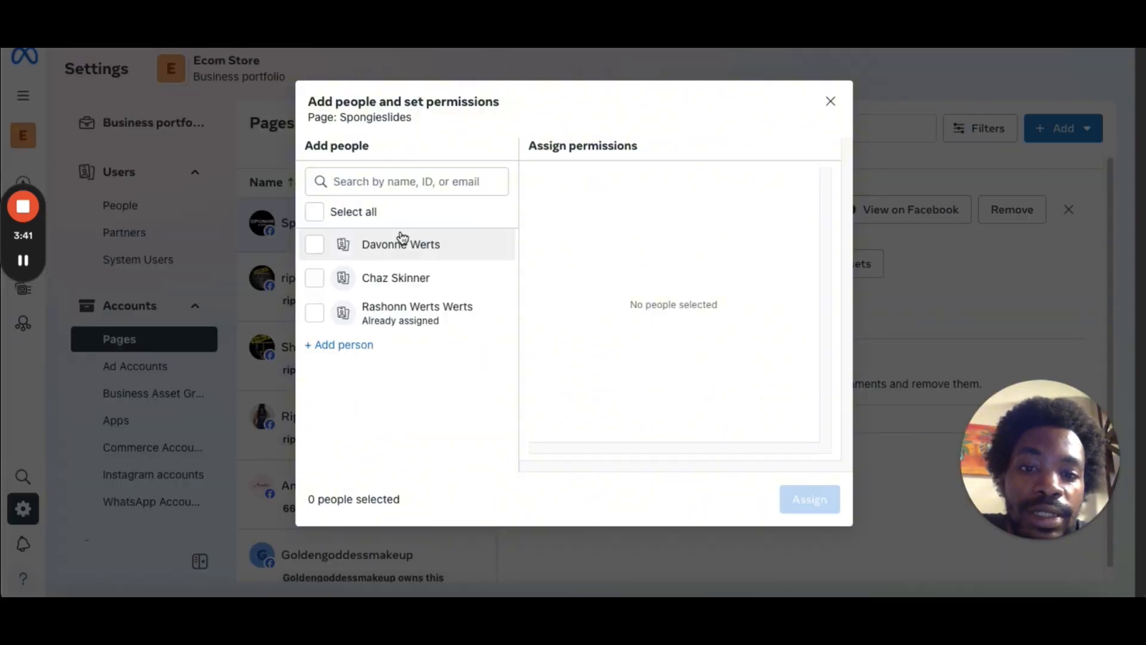
{"action": "left_click", "coordinate": [367, 322]}
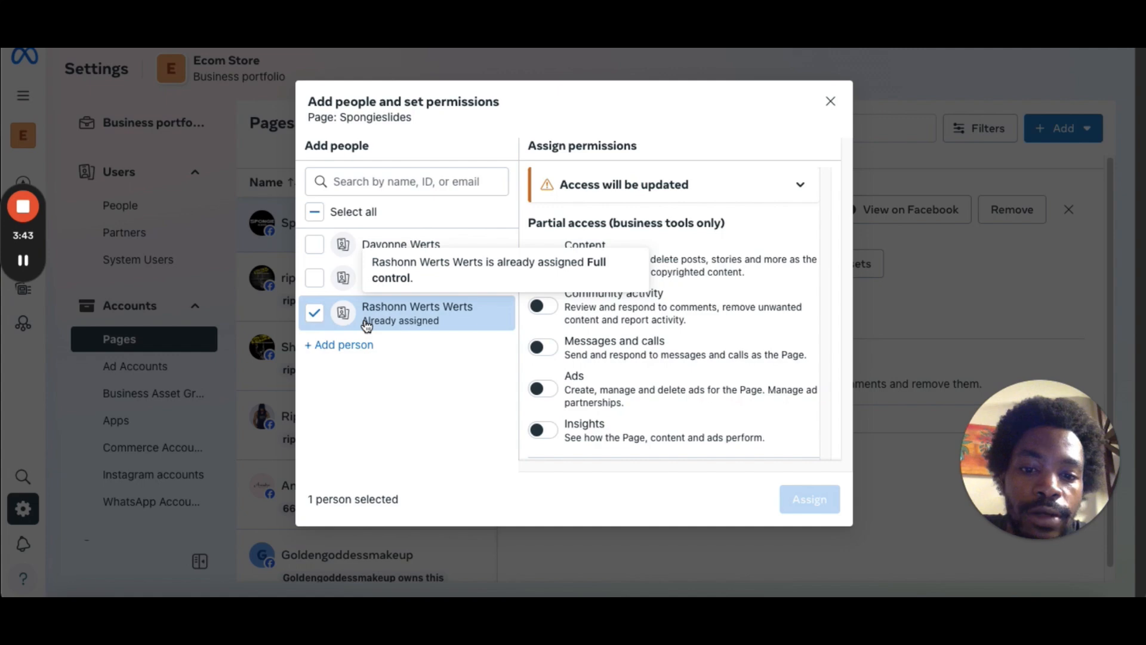
{"action": "scroll", "coordinate": [836, 413], "scroll_direction": "down", "scroll_amount": 5}
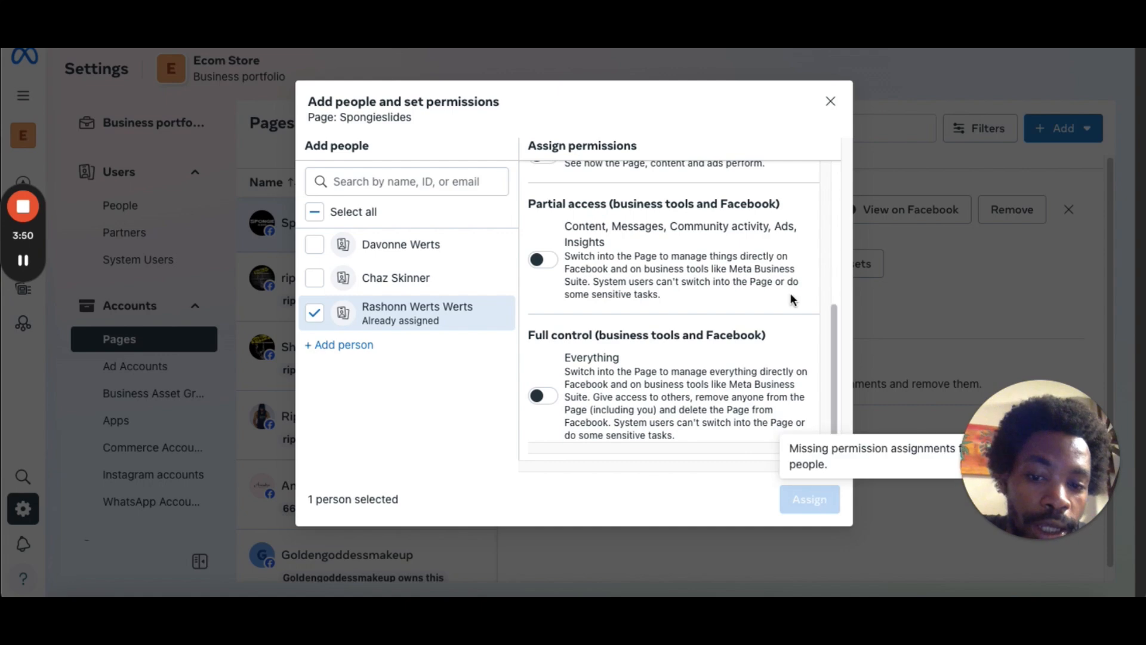
{"action": "left_click", "coordinate": [831, 102]}
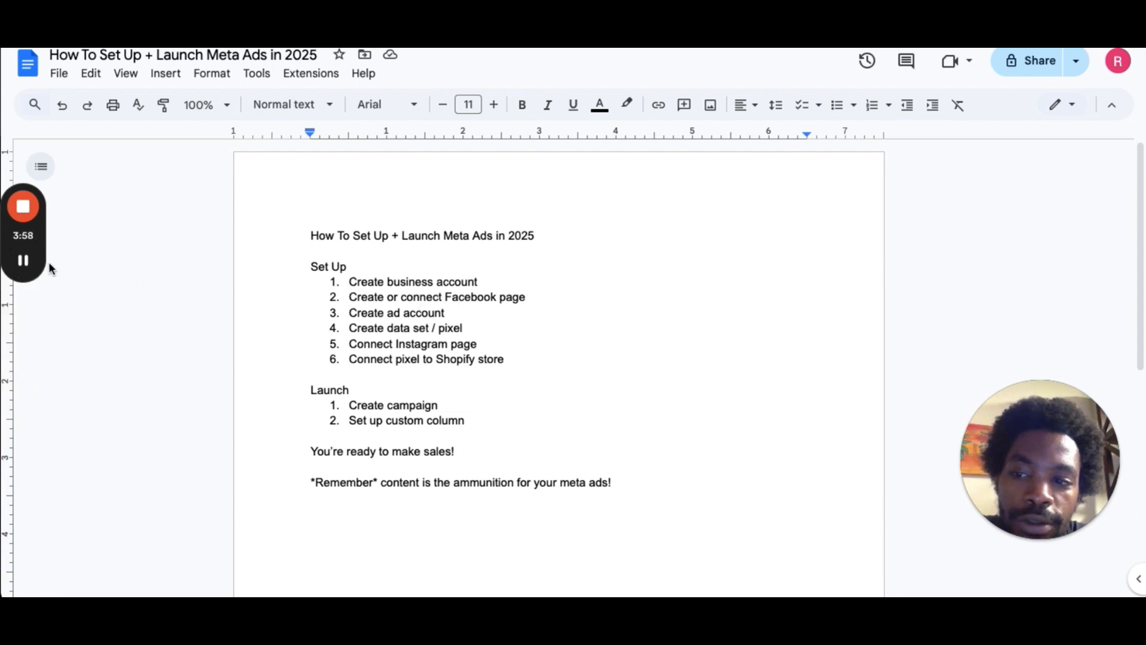
Strike through the 'Create business account' item in the setup checklist document.
{"action": "left_click", "coordinate": [27, 264]}
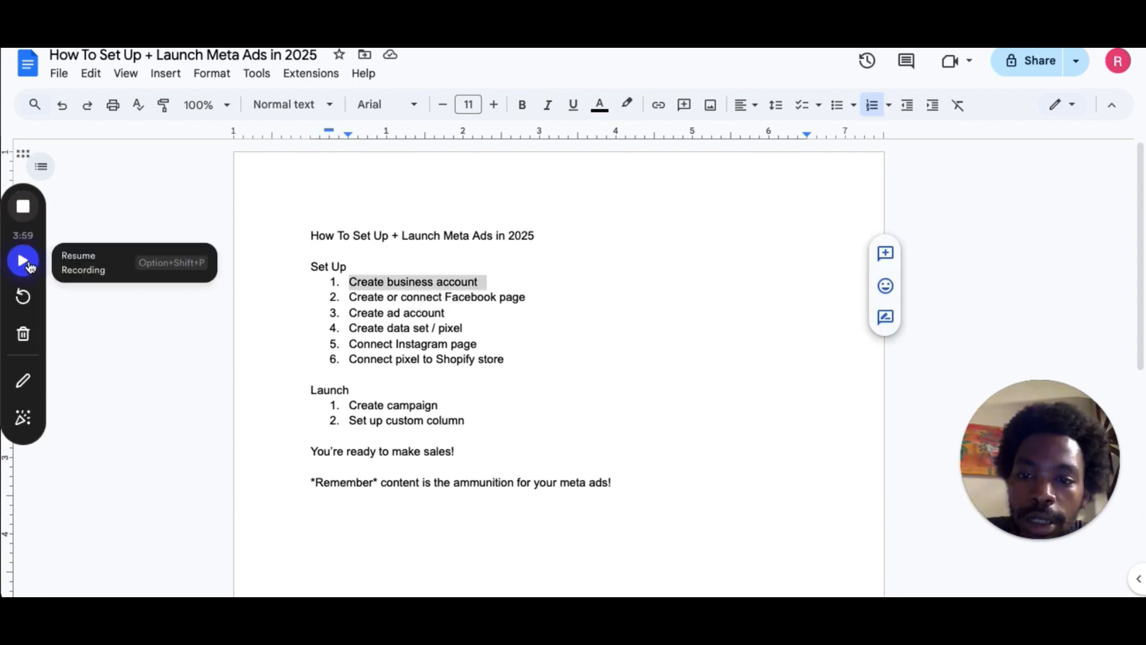
{"action": "left_click", "coordinate": [29, 265]}
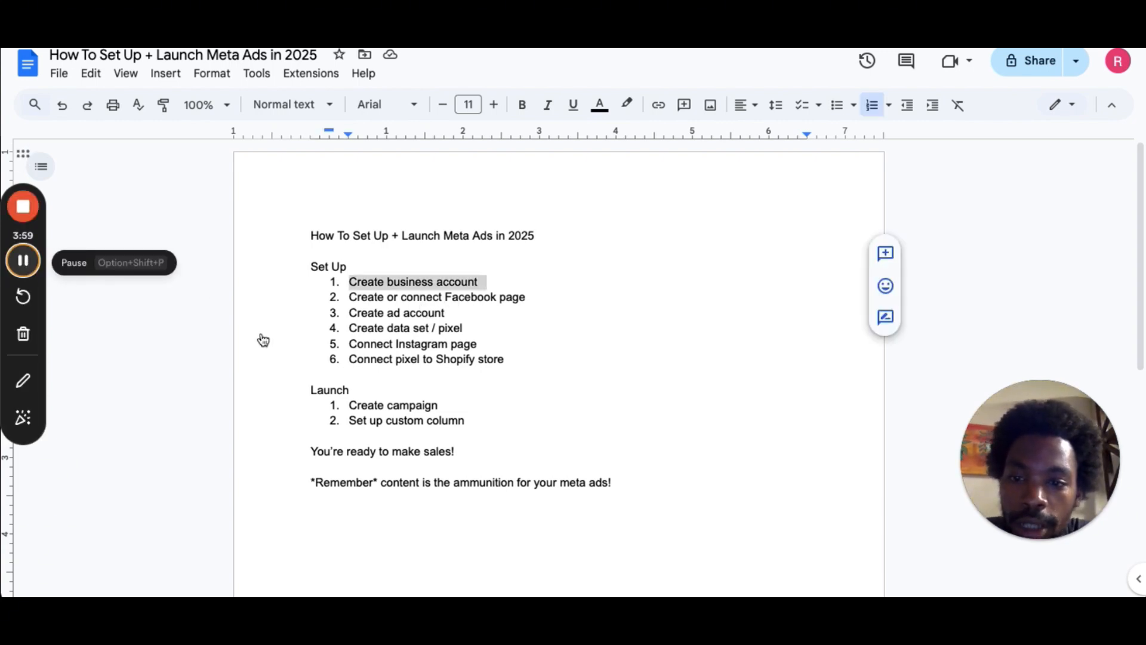
{"action": "double_click", "coordinate": [401, 282]}
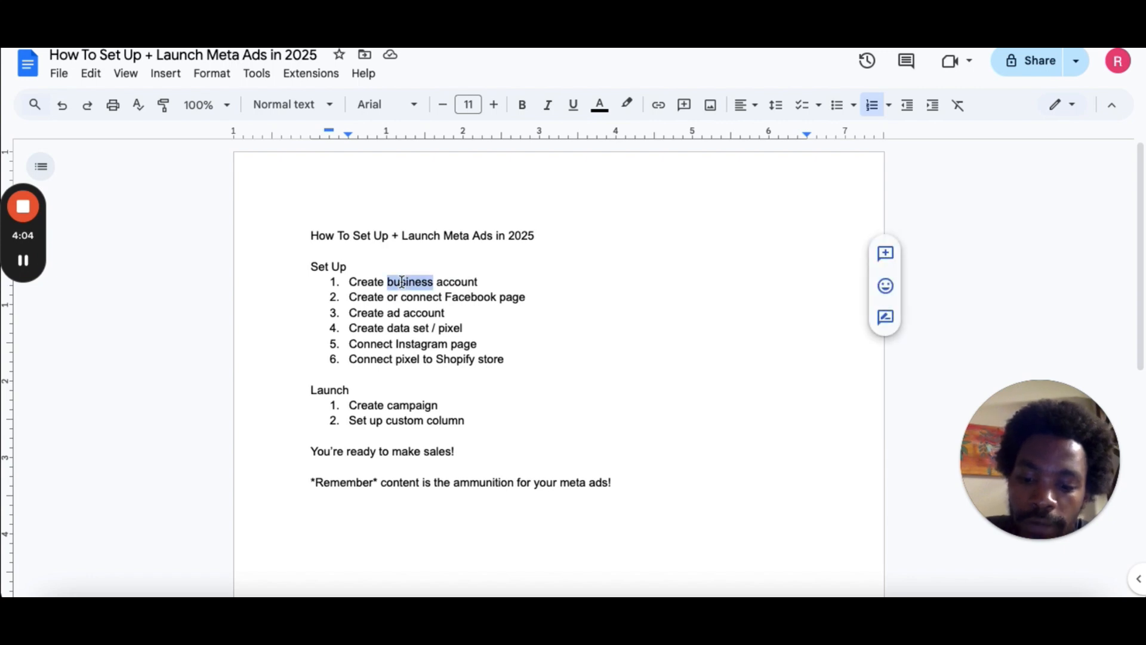
{"action": "key", "text": "alt+shift+5"}
{"action": "triple_click", "coordinate": [371, 281]}
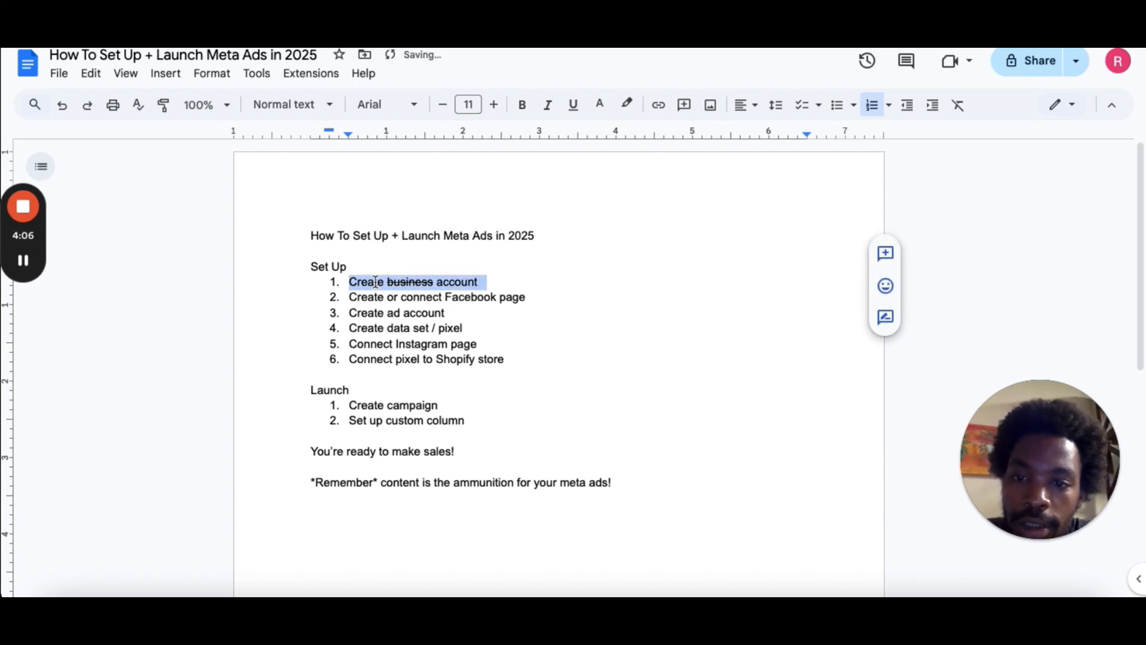
{"action": "key", "text": "alt+shift+p"}
{"action": "key", "text": "alt+shift+p"}
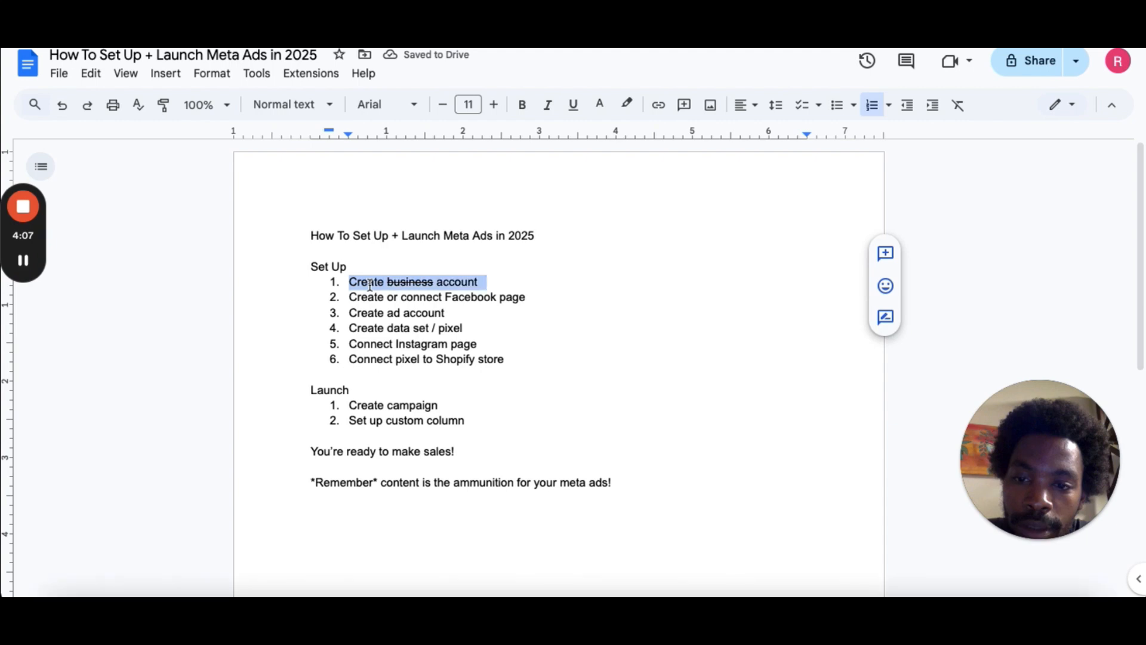
{"action": "key", "text": "alt+shift+5"}
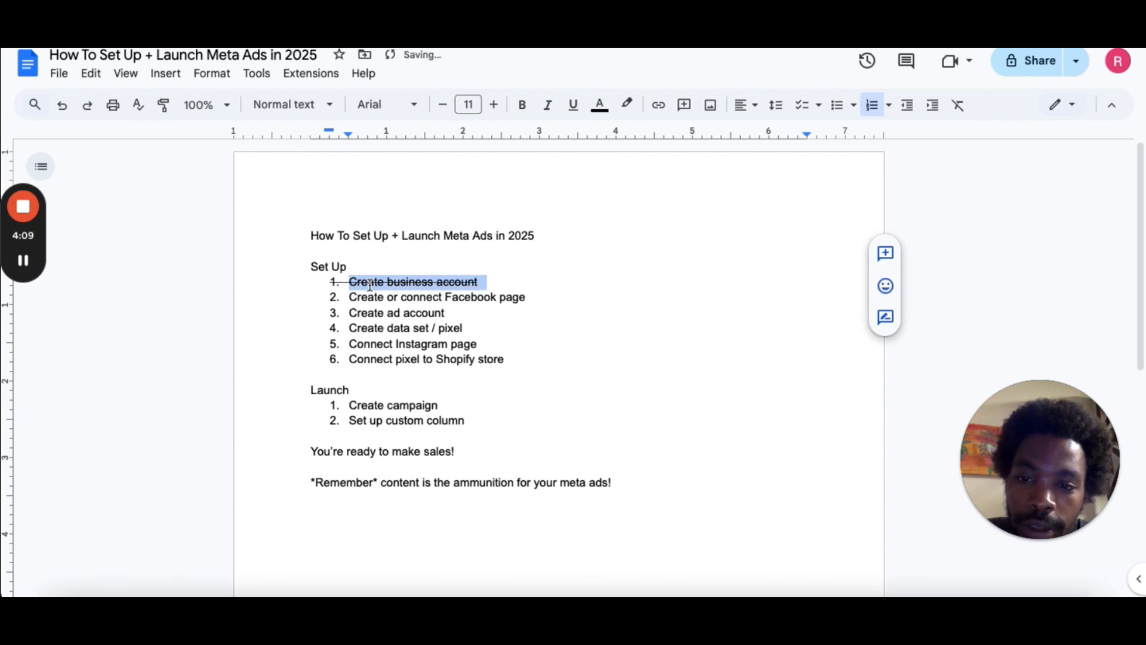
Strike through the 'Create or connect Facebook page' checklist item.
{"action": "triple_click", "coordinate": [393, 308]}
{"action": "left_click", "coordinate": [389, 299]}
{"action": "triple_click", "coordinate": [387, 299]}
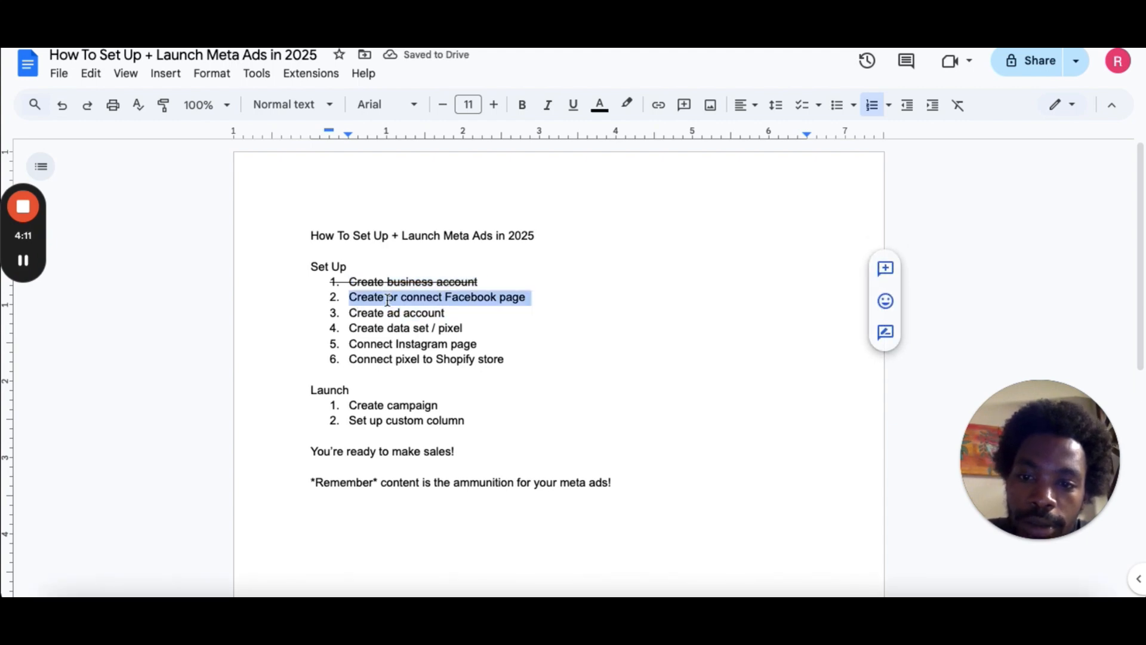
{"action": "key", "text": "alt+shift+5"}
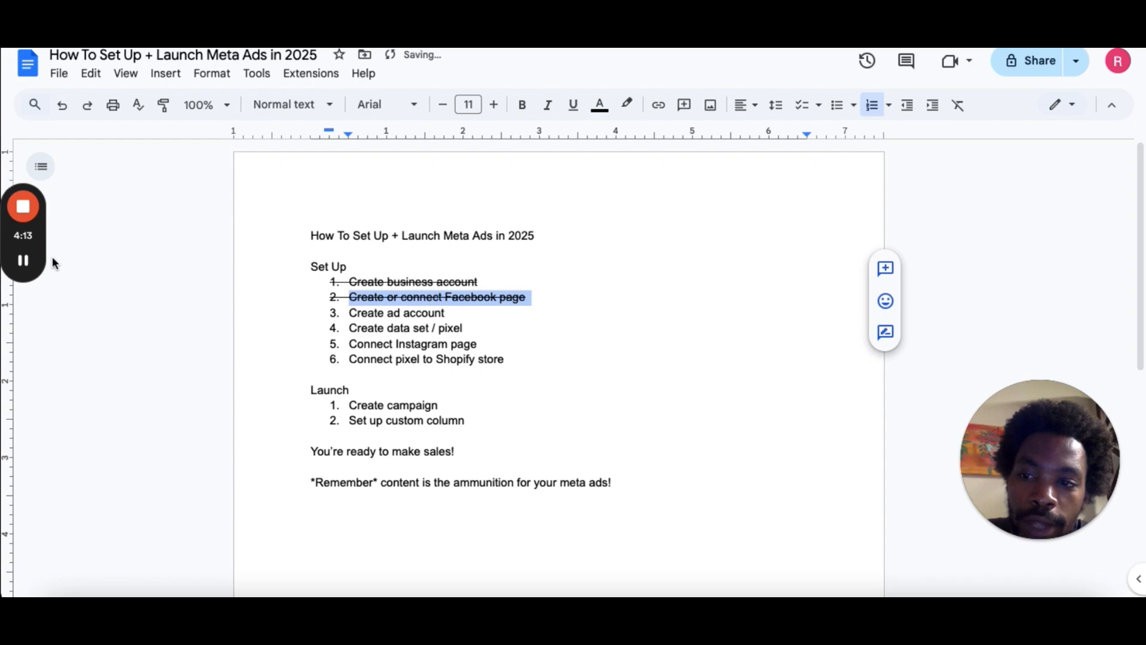
Go to Ad Accounts and start a new ad account named Test for My business, tick the terms, then close without creating it.
{"action": "key", "text": "ctrl+Tab"}
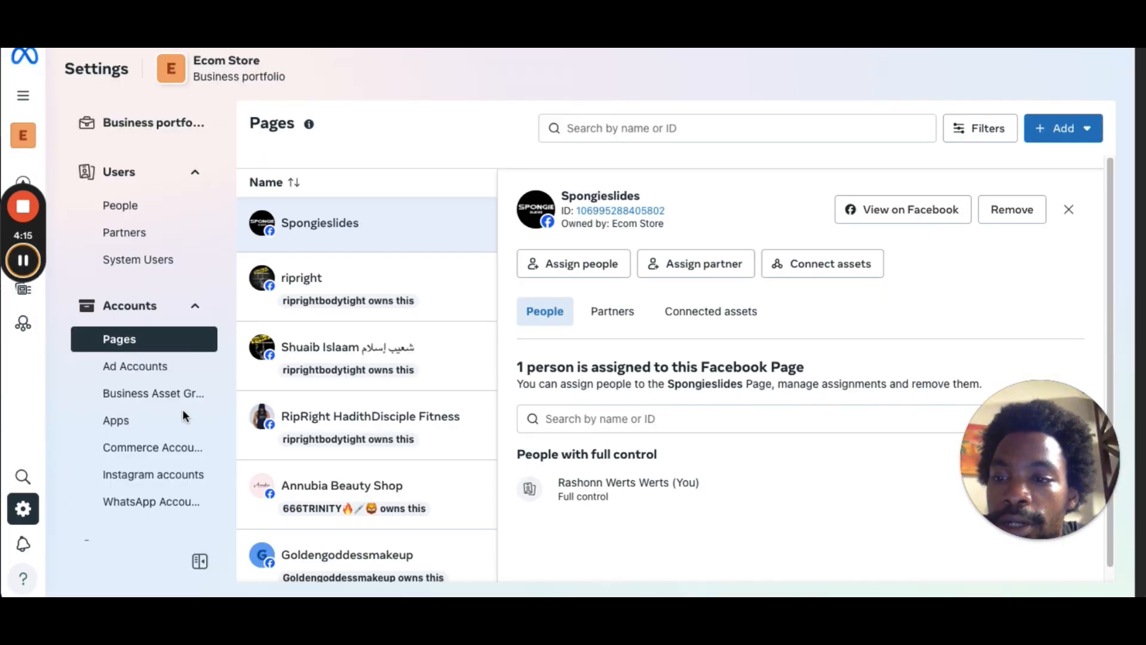
{"action": "left_click", "coordinate": [142, 370]}
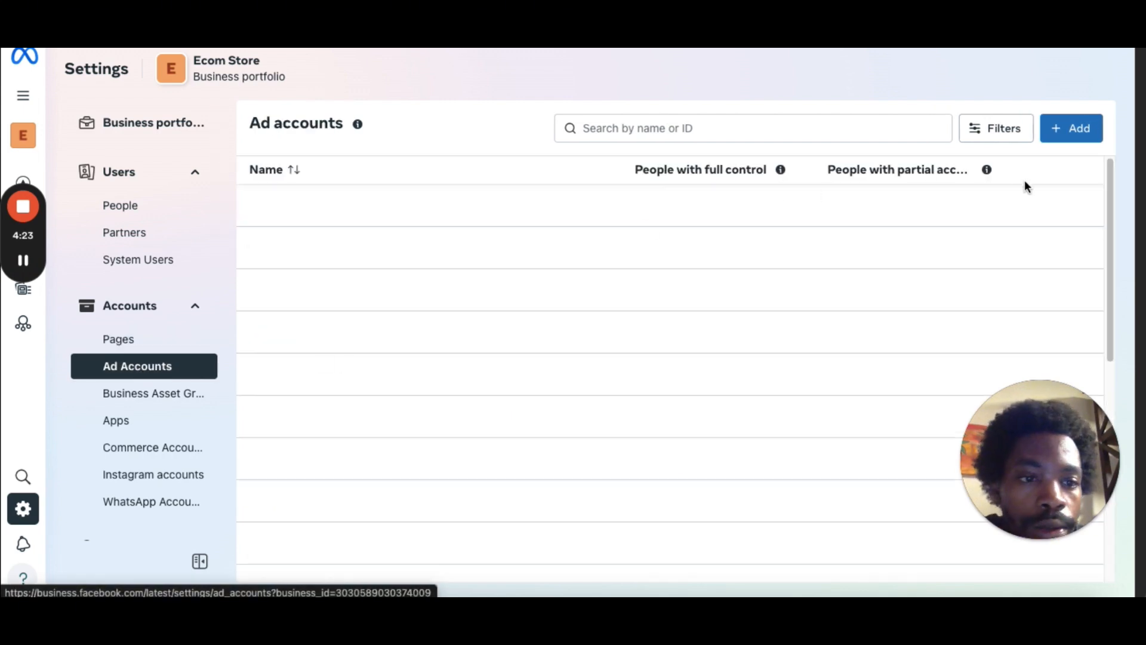
{"action": "left_click", "coordinate": [1078, 130]}
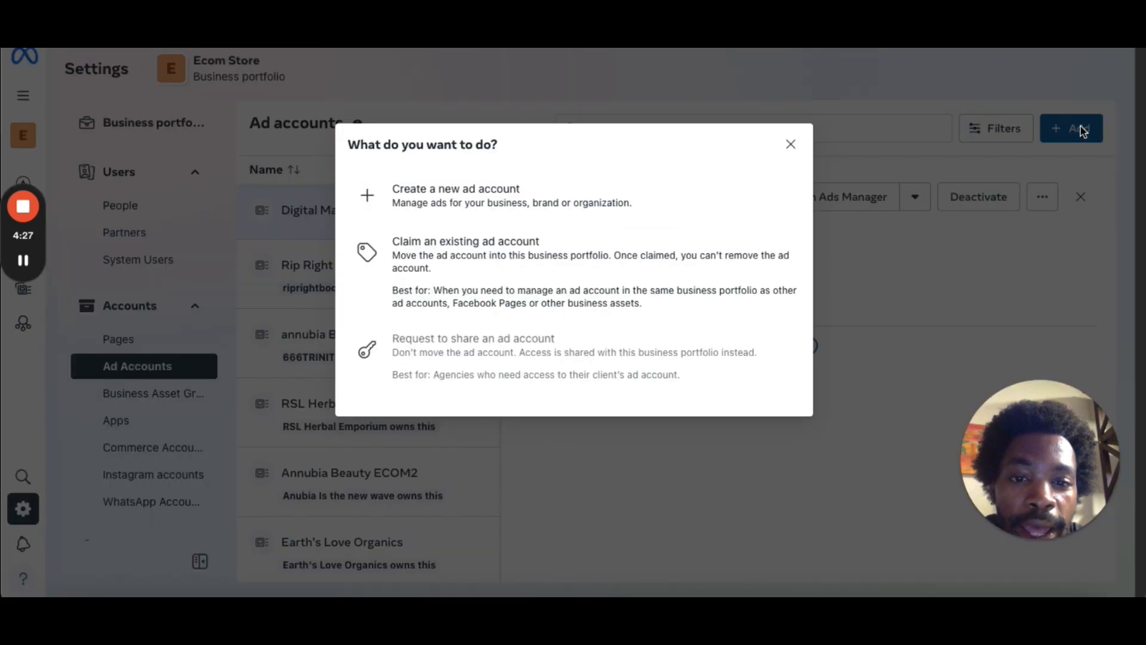
{"action": "left_click", "coordinate": [528, 207]}
{"action": "left_click", "coordinate": [519, 195]}
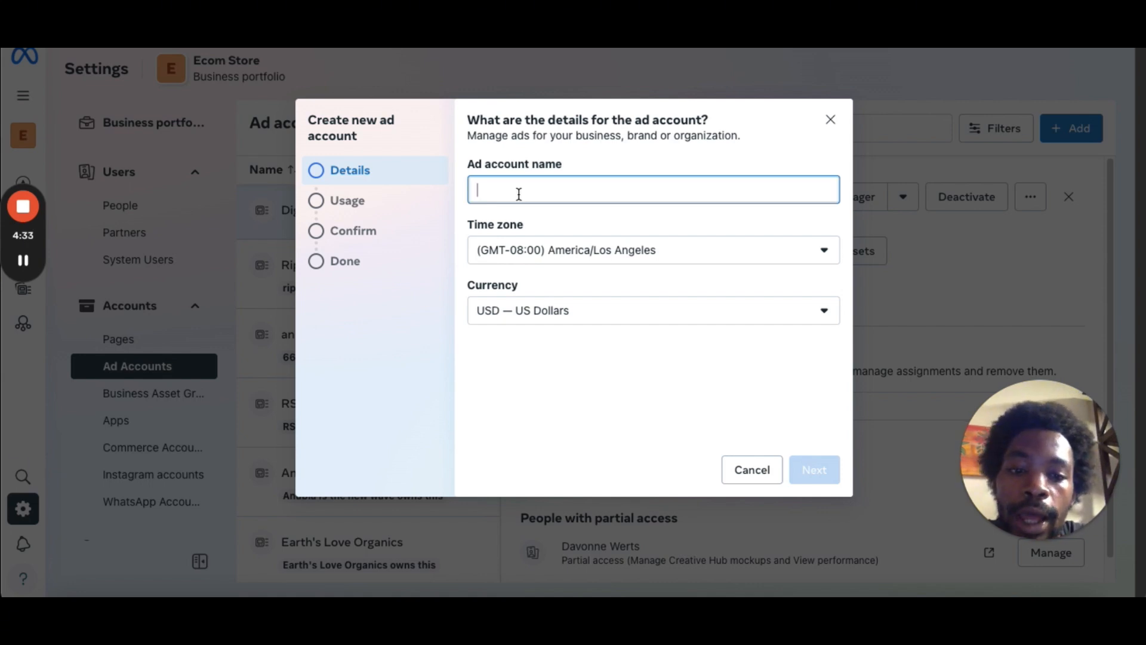
{"action": "type", "text": "Test"}
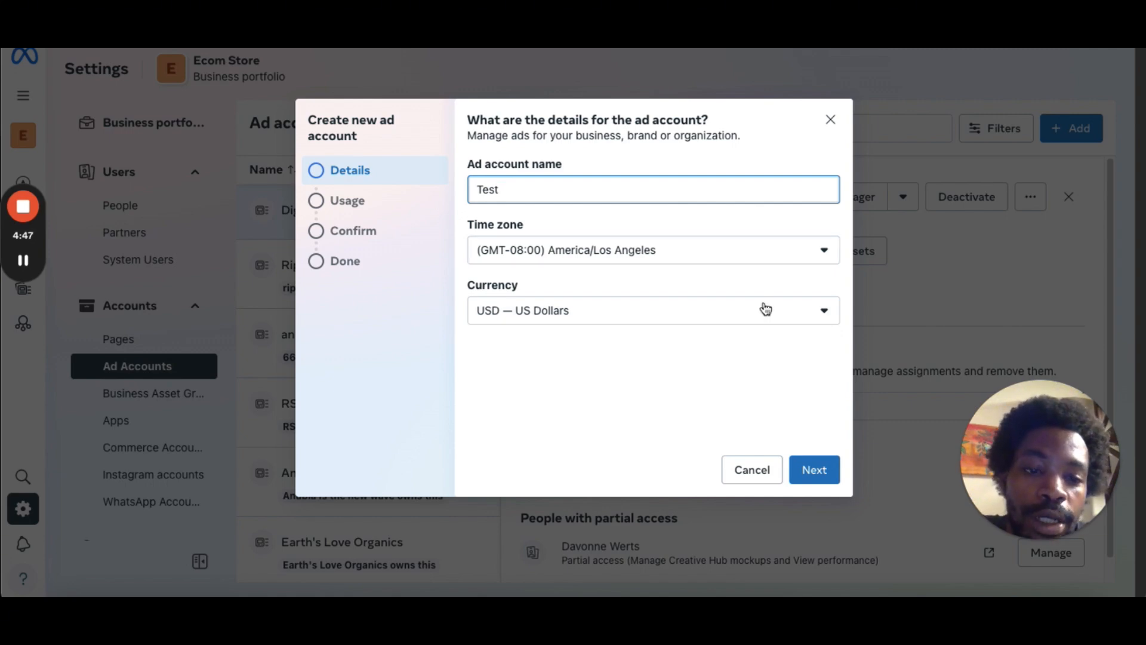
{"action": "left_click", "coordinate": [821, 478]}
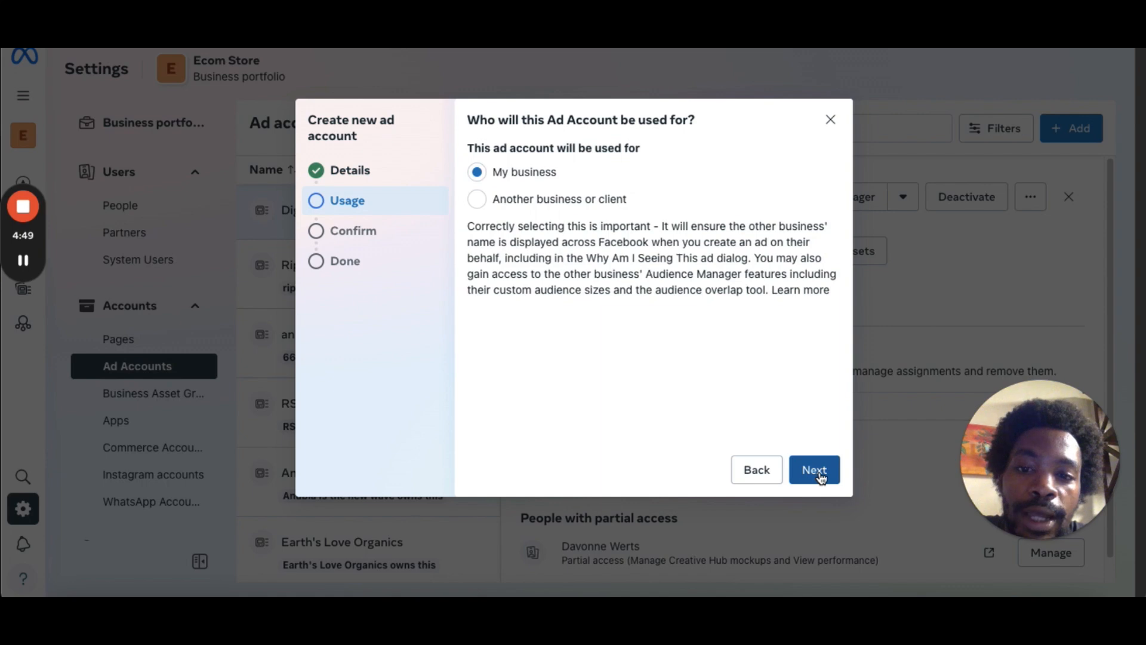
{"action": "left_click", "coordinate": [813, 481]}
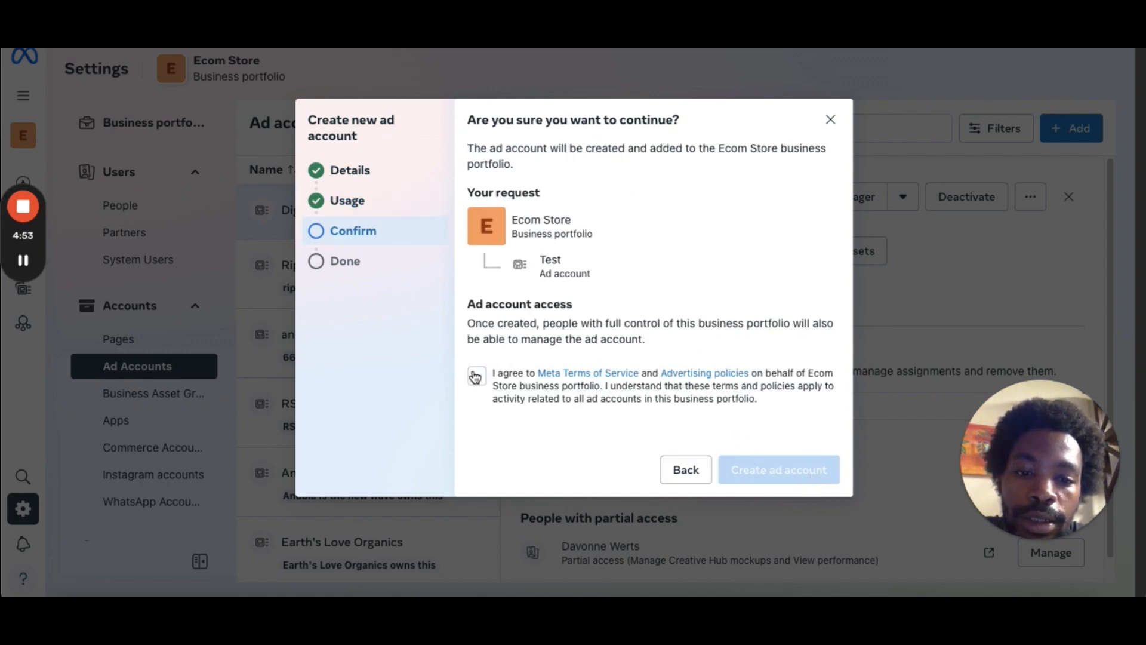
{"action": "left_click", "coordinate": [477, 376]}
{"action": "left_click", "coordinate": [837, 124]}
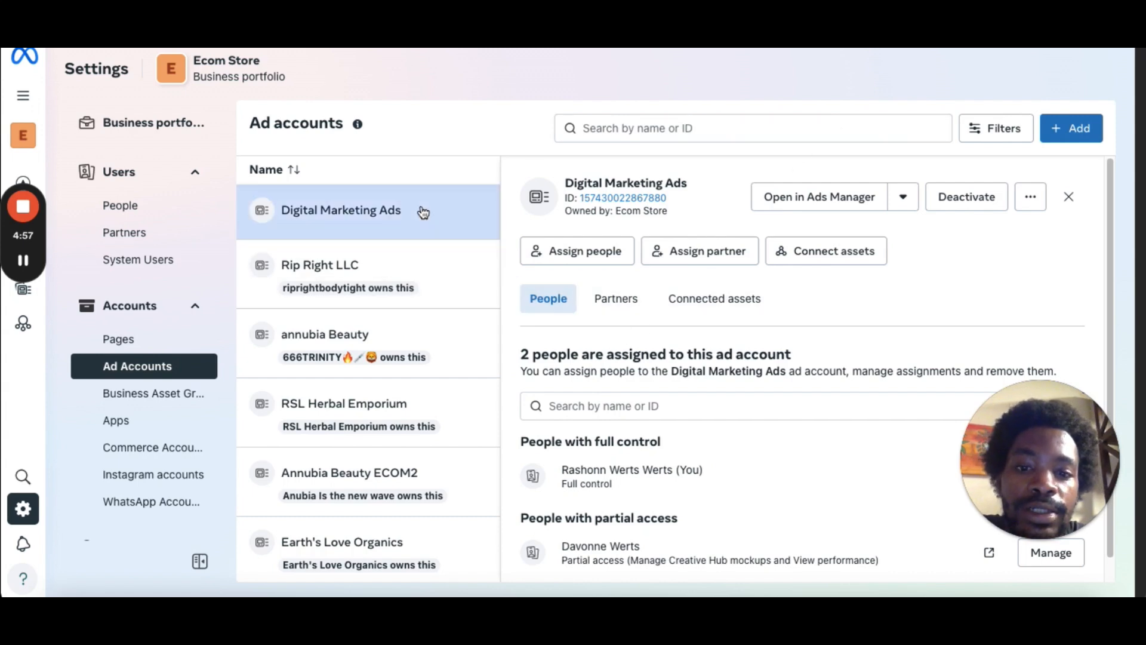
Open Assign people for the Digital Marketing Ads ad account, select your own user, enable Manage ad accounts, then close without assigning.
{"action": "left_click", "coordinate": [606, 255]}
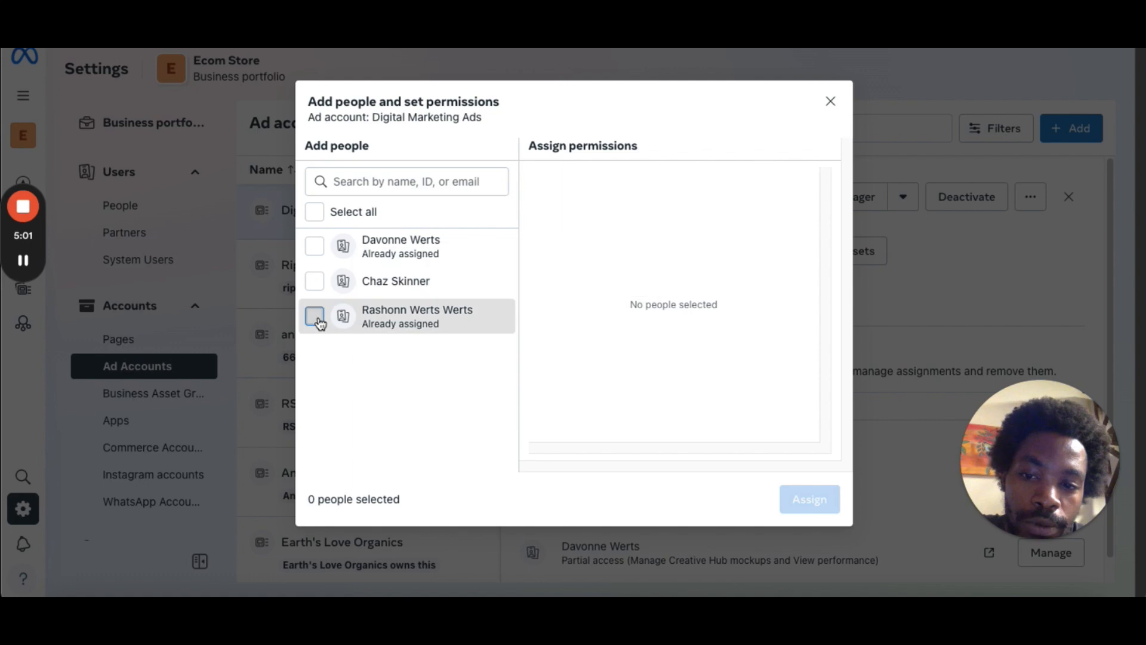
{"action": "left_click", "coordinate": [316, 319]}
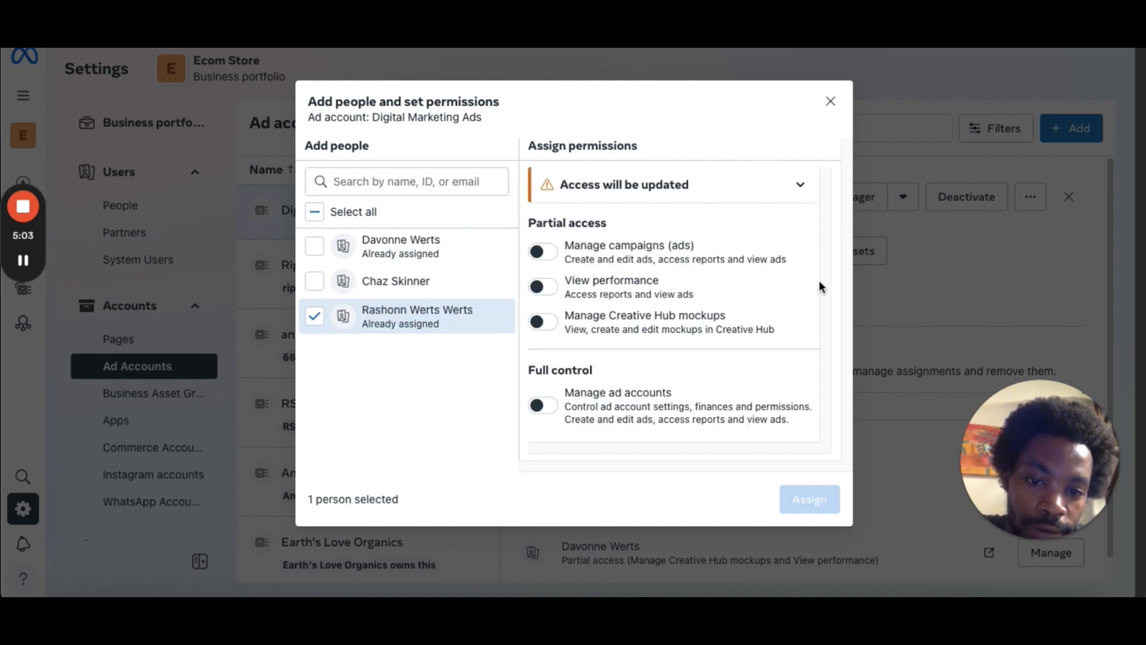
{"action": "left_click", "coordinate": [544, 407]}
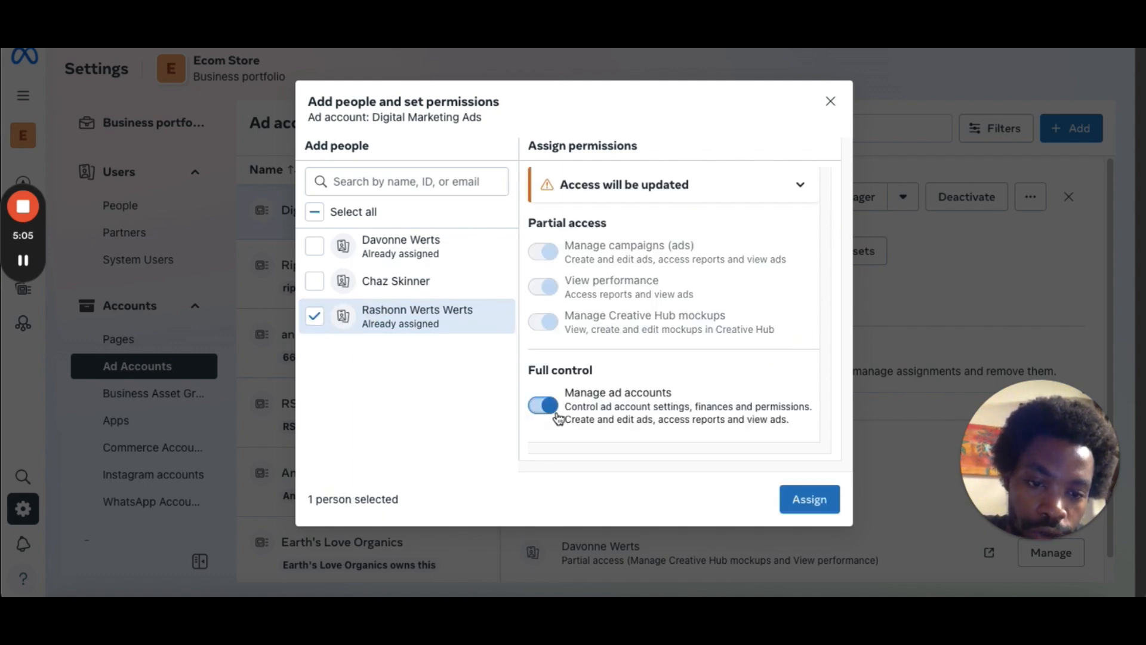
{"action": "left_click", "coordinate": [831, 101]}
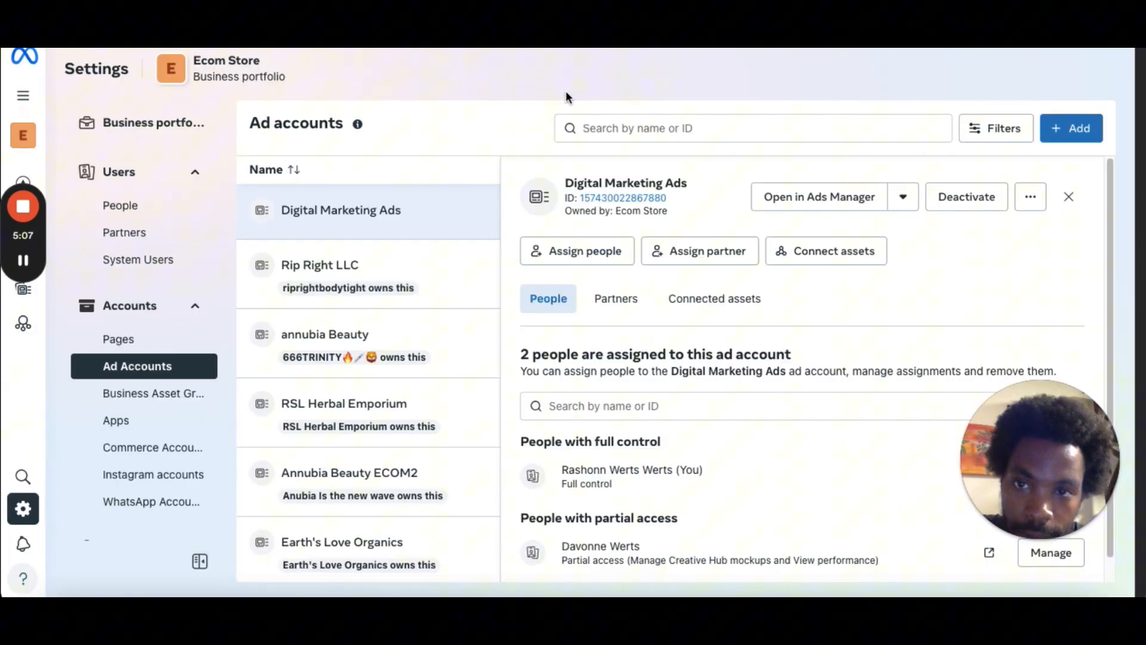
Strike through the 'Create ad account' item in the setup checklist document.
{"action": "left_click", "coordinate": [24, 261]}
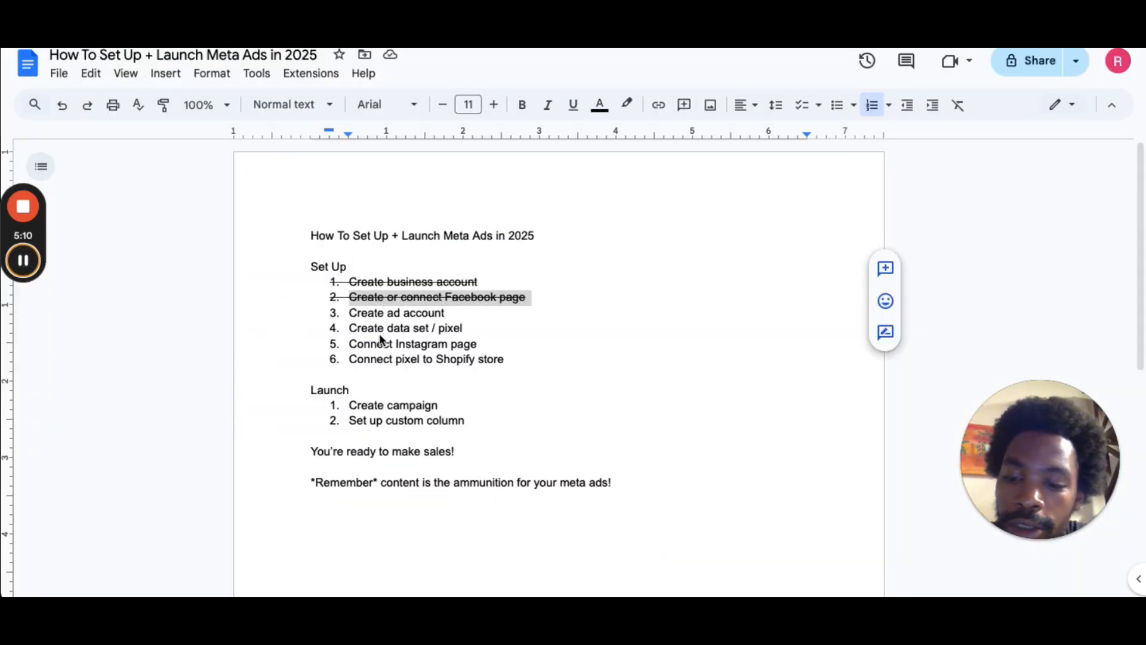
{"action": "left_click_drag", "start_coordinate": [349, 312], "coordinate": [394, 315]}
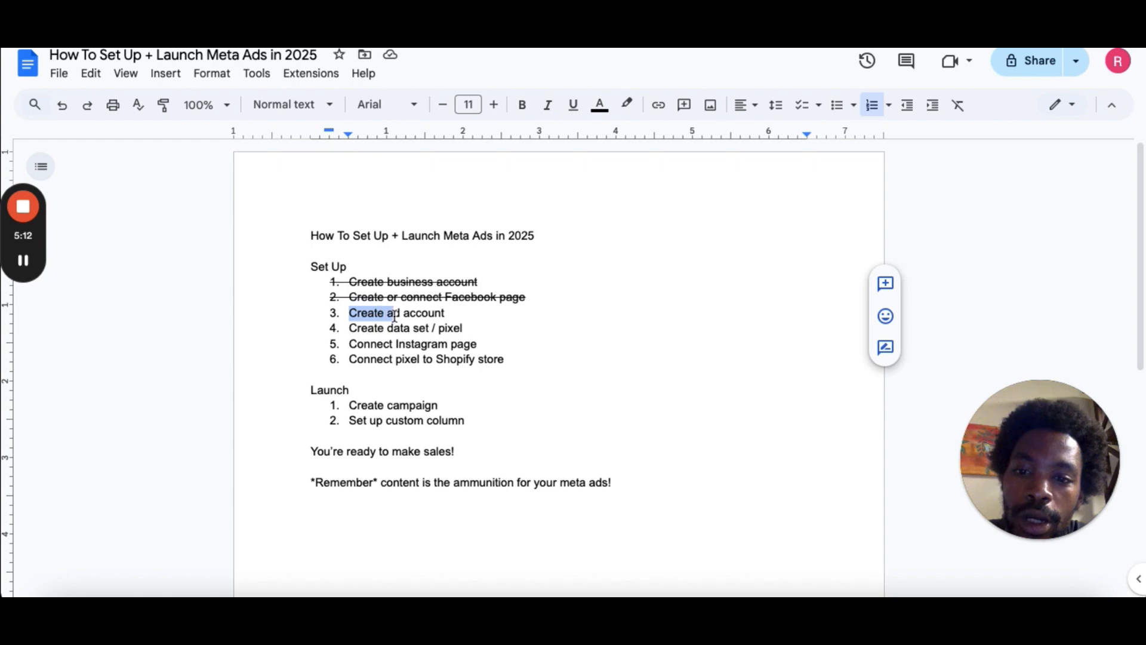
{"action": "triple_click", "coordinate": [394, 315]}
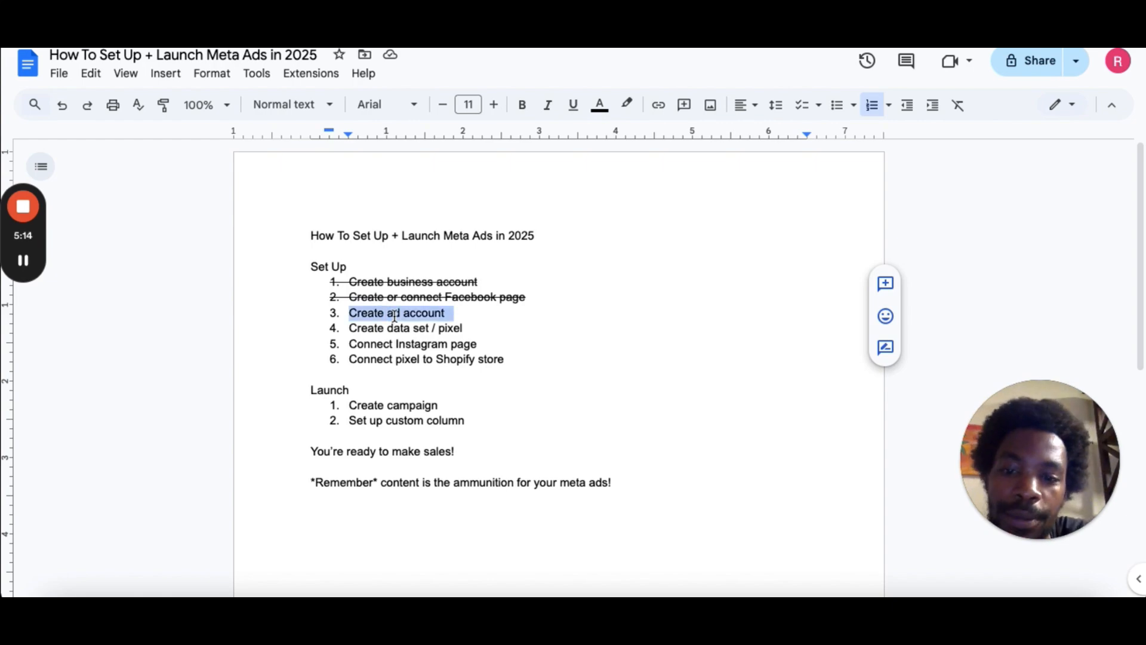
{"action": "key", "text": "super+shift+x"}
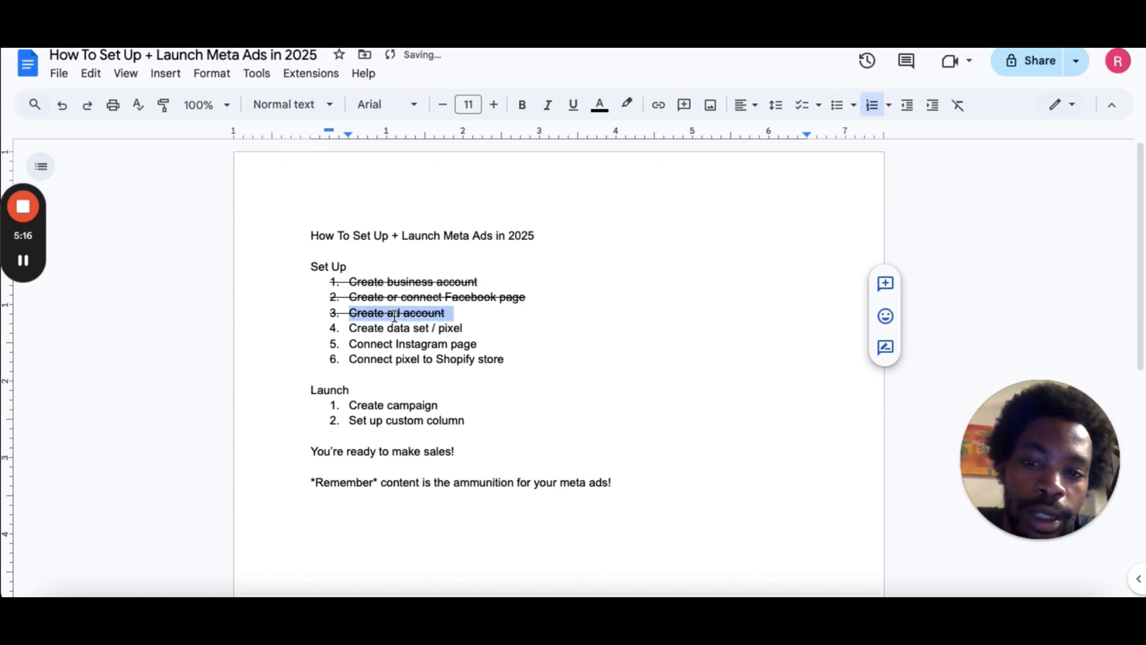
Open the Datasets page under Data Sources and open the Create a new dataset dialog, then close it without creating.
{"action": "mouse_move", "coordinate": [24, 258]}
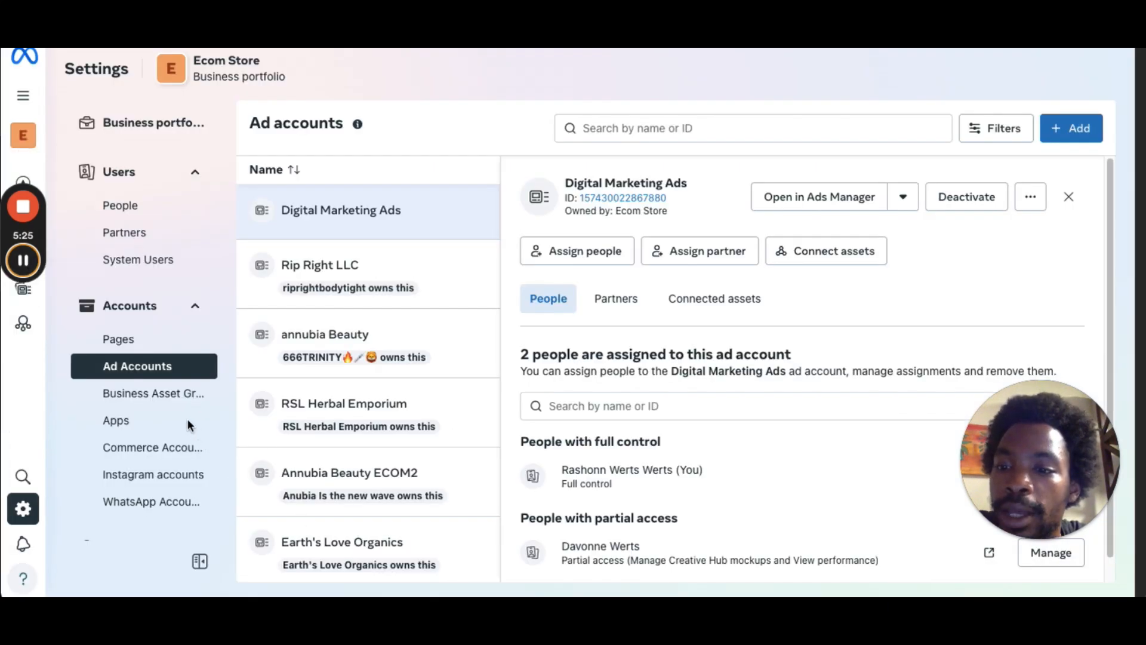
{"action": "left_click", "coordinate": [192, 309]}
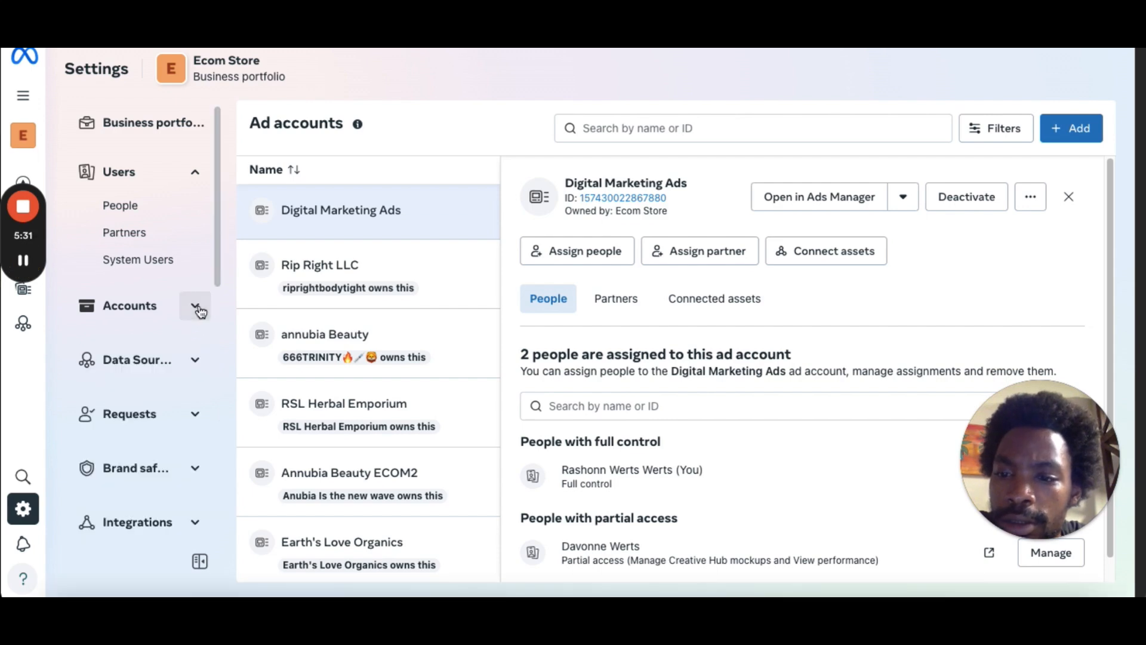
{"action": "left_click_drag", "start_coordinate": [219, 278], "coordinate": [213, 333]}
{"action": "left_click", "coordinate": [196, 298]}
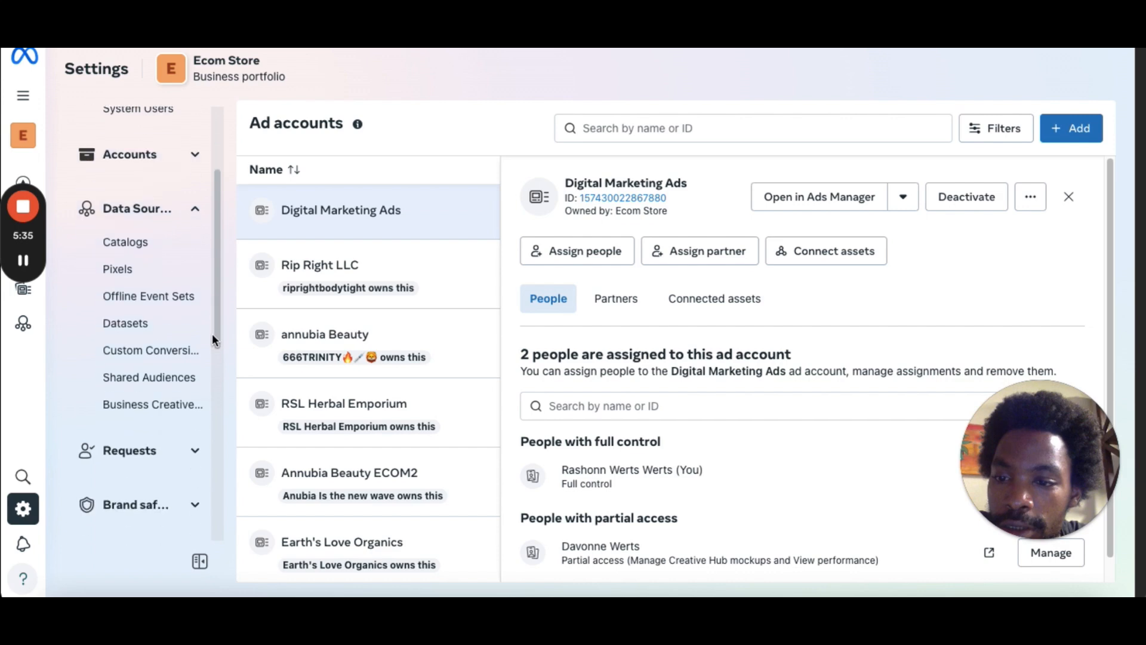
{"action": "left_click", "coordinate": [154, 330]}
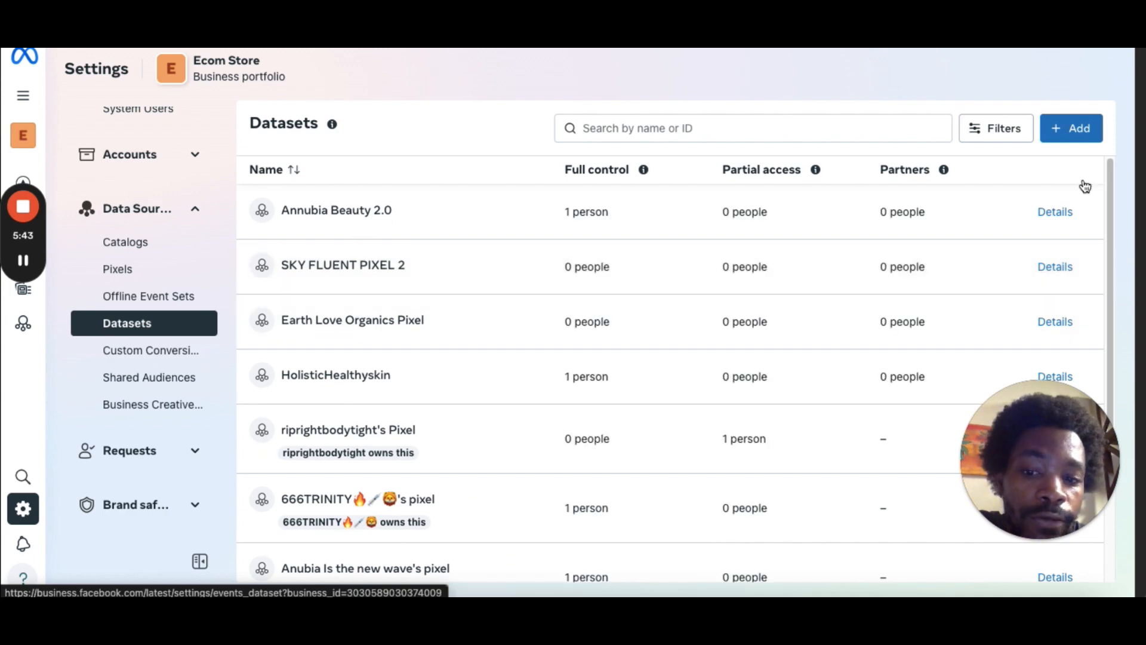
{"action": "left_click", "coordinate": [1074, 136]}
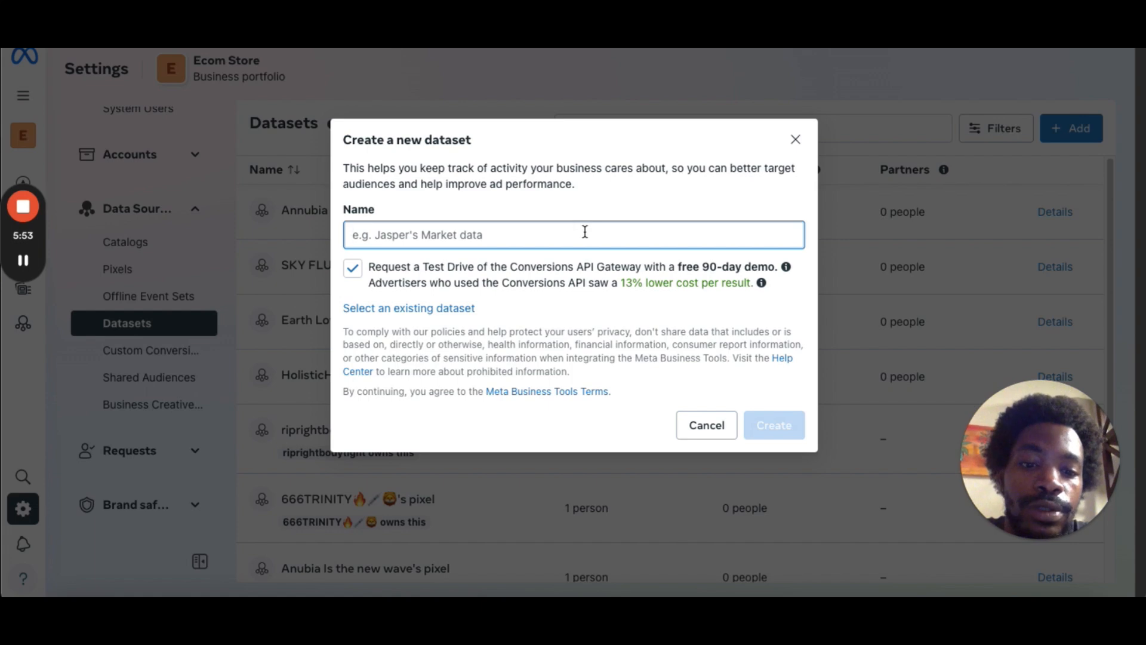
{"action": "left_click", "coordinate": [797, 142]}
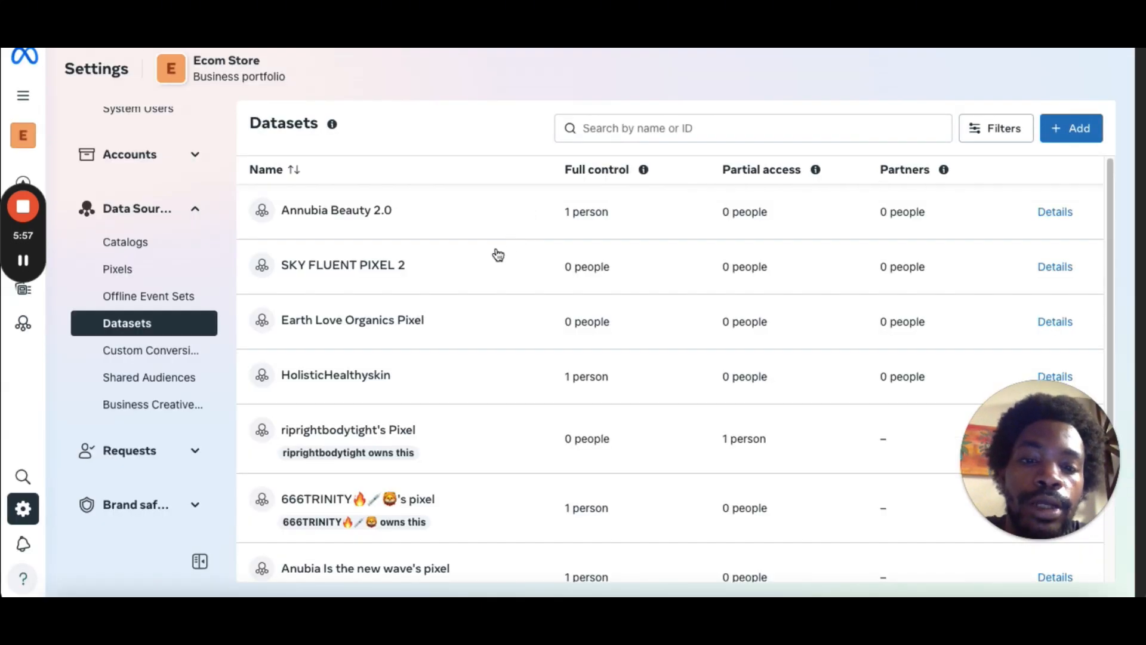
Select the Earth Love Organics Pixel dataset, open Assign people, select your own user and enable Manage events dataset, then close without assigning.
{"action": "left_click", "coordinate": [405, 325]}
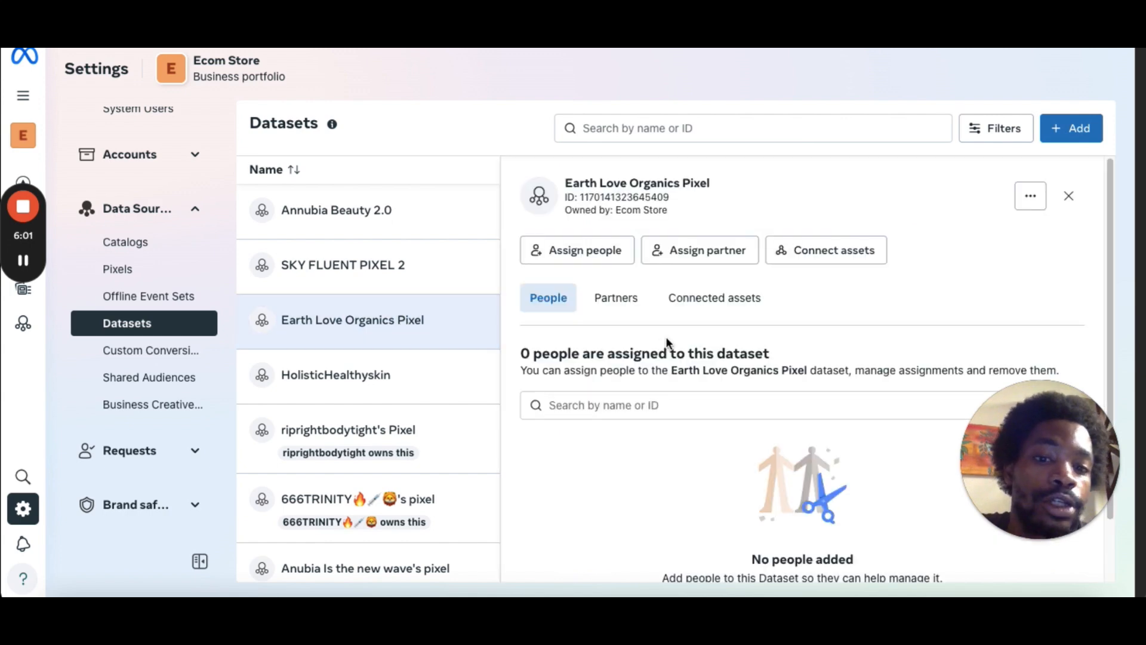
{"action": "left_click", "coordinate": [599, 257]}
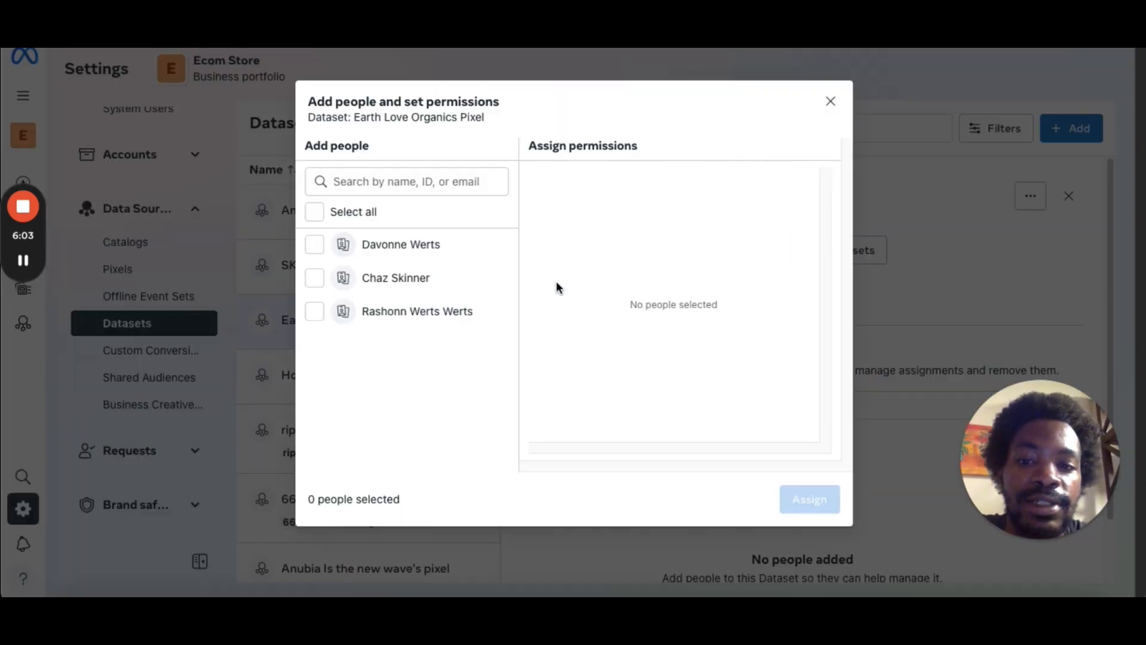
{"action": "left_click", "coordinate": [831, 102]}
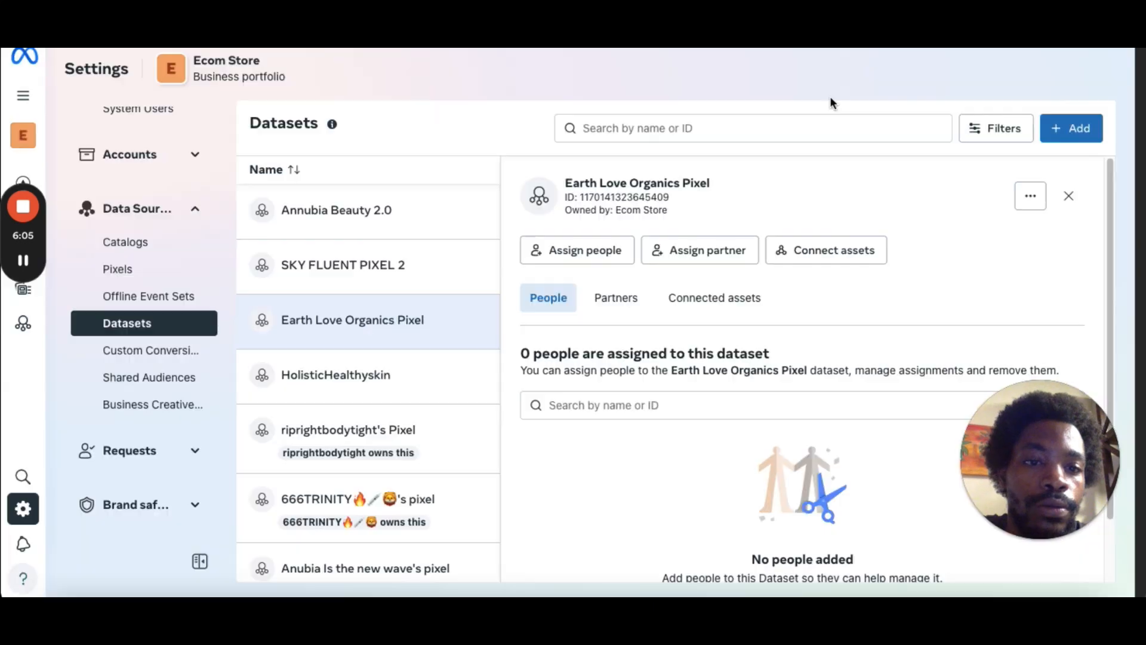
{"action": "left_click", "coordinate": [601, 251]}
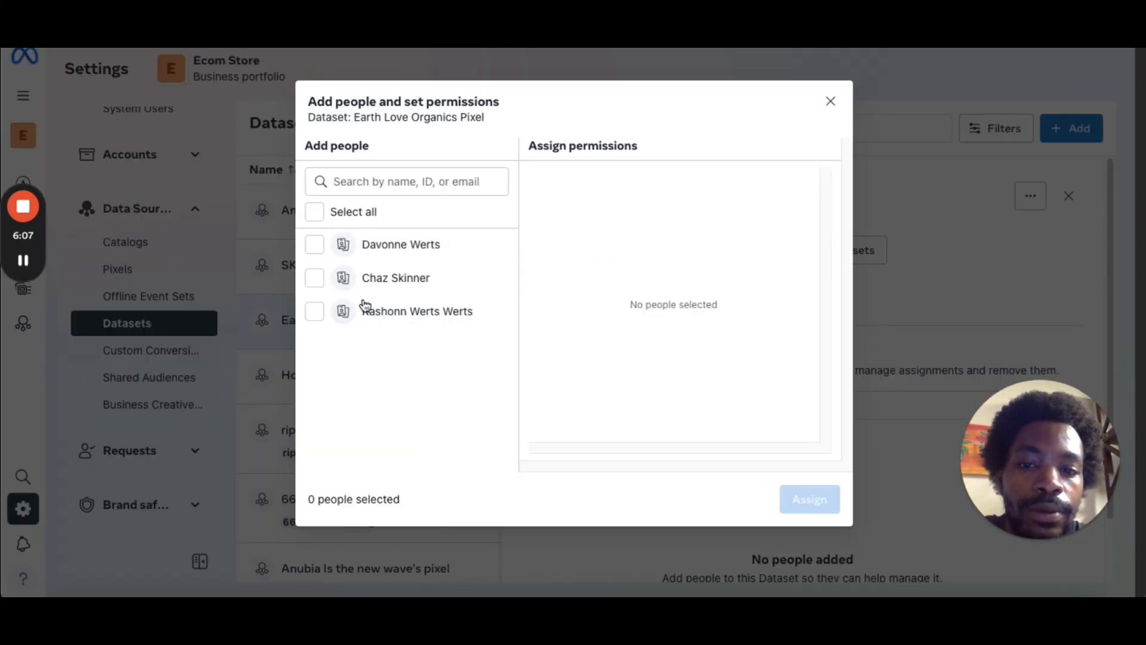
{"action": "left_click", "coordinate": [316, 312]}
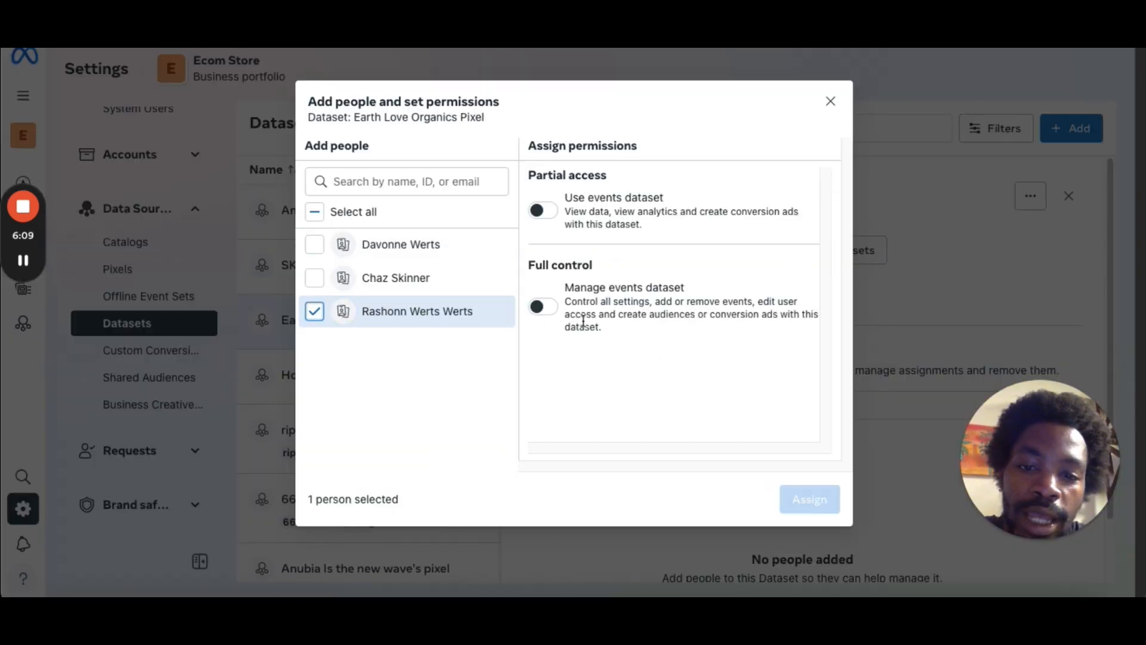
{"action": "left_click", "coordinate": [553, 310]}
{"action": "left_click", "coordinate": [832, 102]}
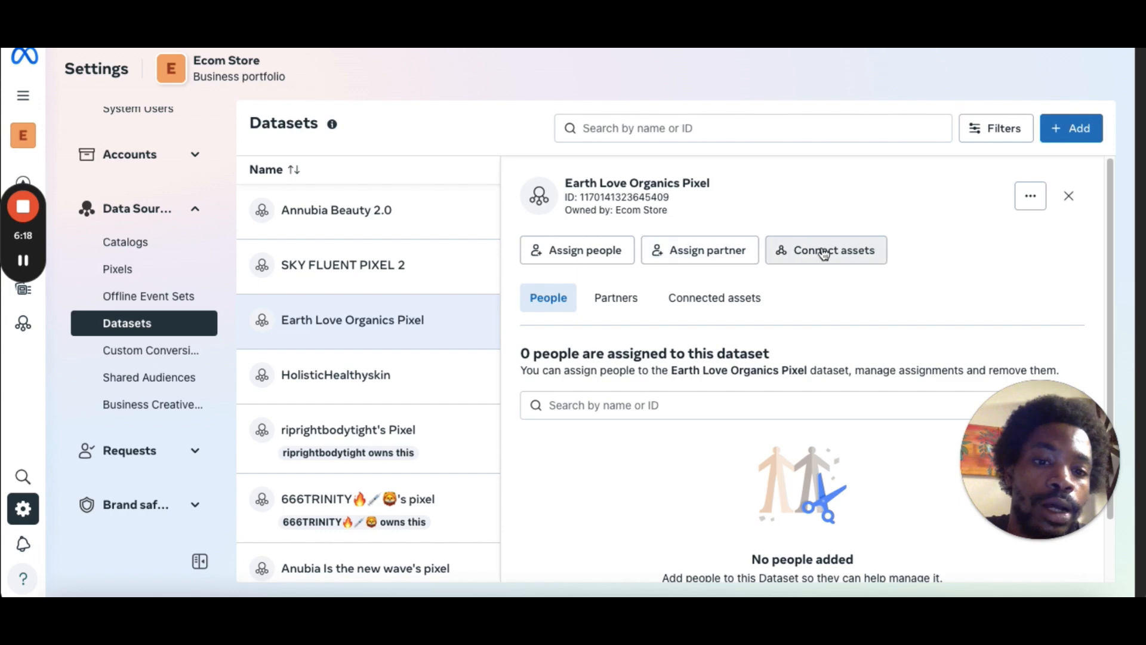
View the pixel's connected assets, start connecting other business assets, tick Digital Marketing Ads, then close without adding.
{"action": "left_click", "coordinate": [738, 298]}
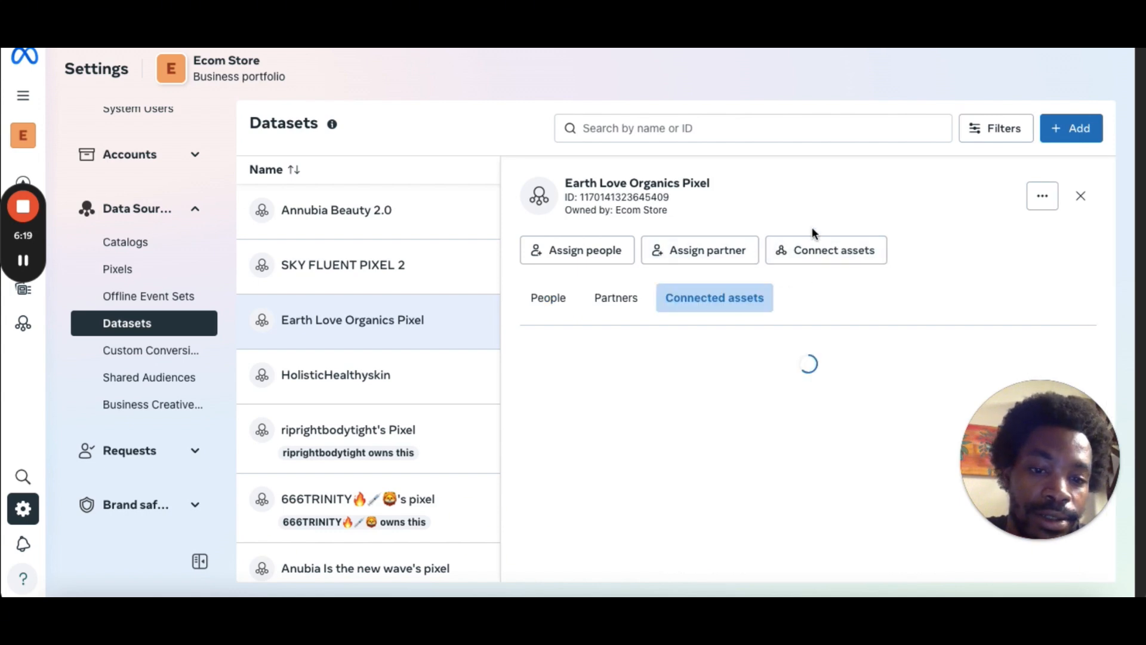
{"action": "left_click", "coordinate": [844, 250]}
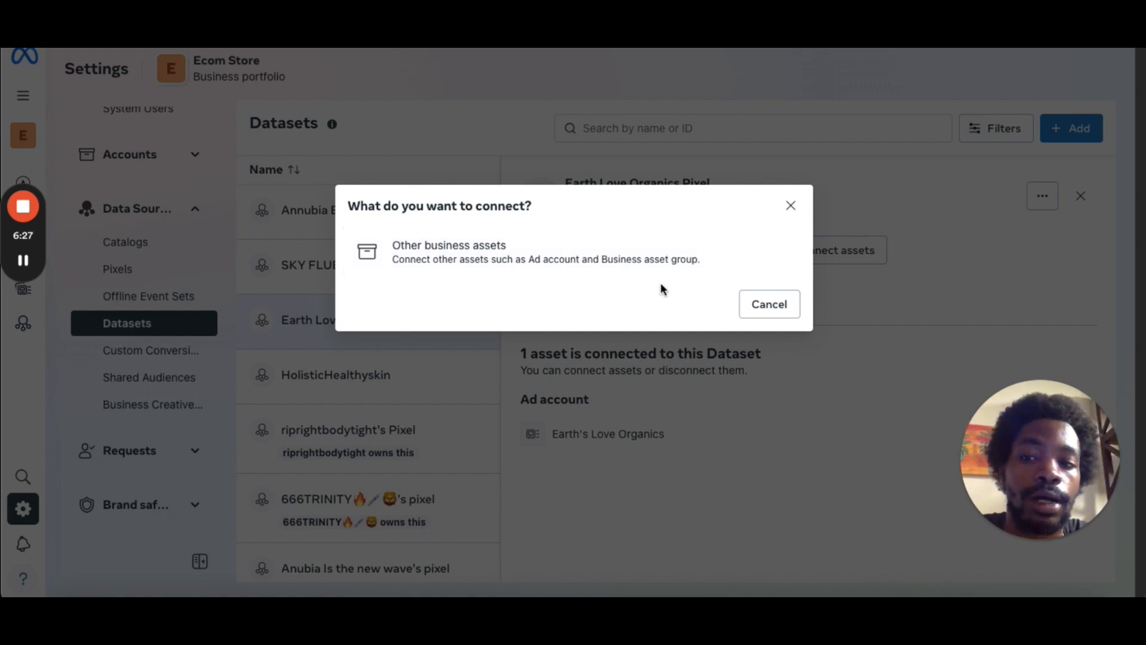
{"action": "left_click", "coordinate": [624, 266]}
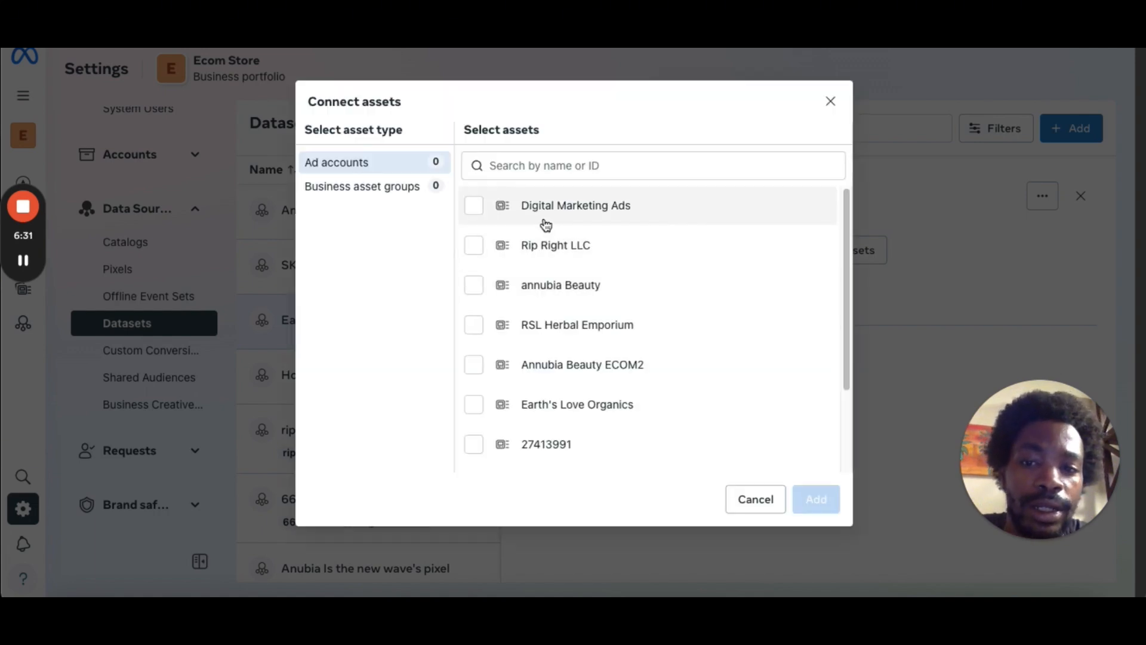
{"action": "left_click_drag", "start_coordinate": [847, 234], "coordinate": [848, 238]}
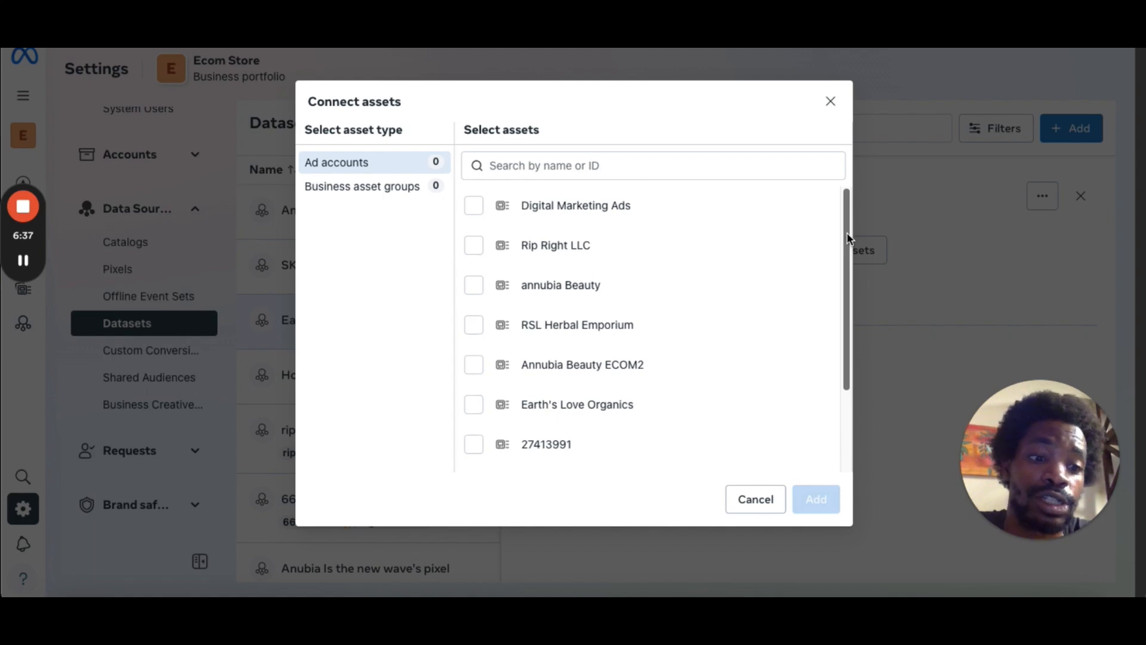
{"action": "left_click", "coordinate": [472, 208]}
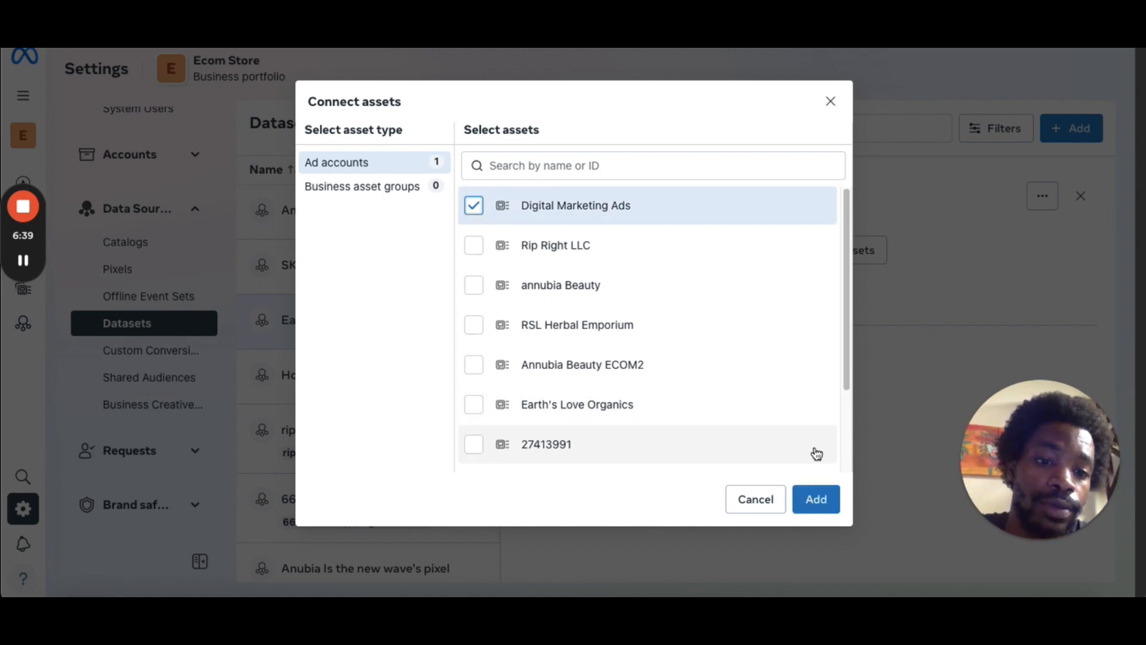
{"action": "left_click", "coordinate": [830, 100]}
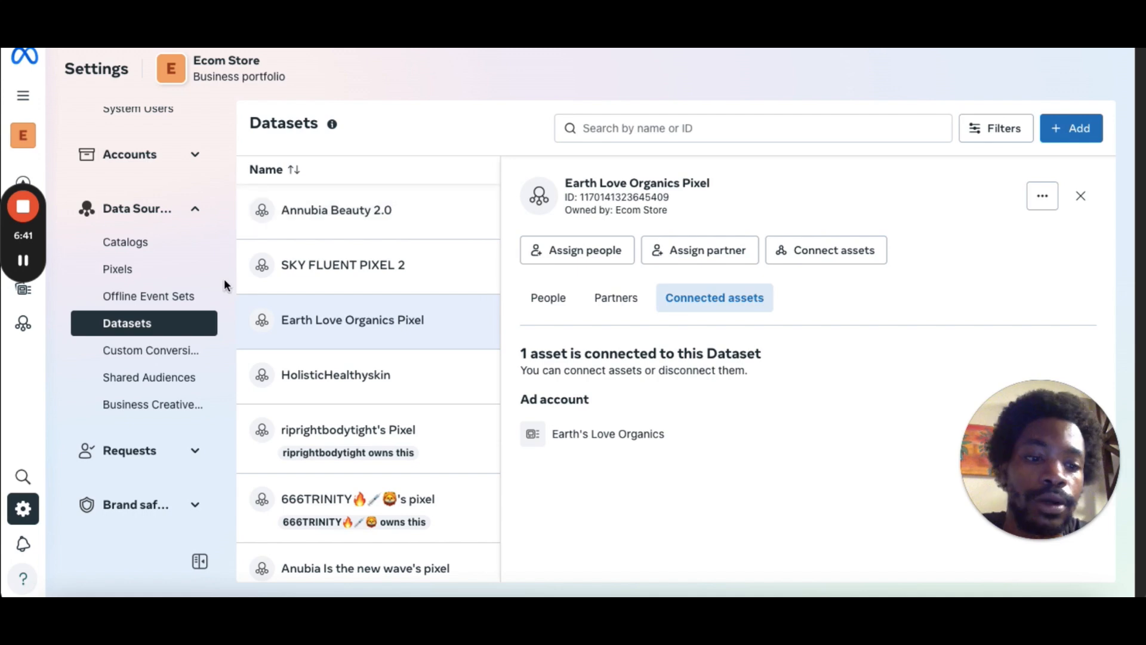
Strike through the 'Create data set / pixel' item in the setup checklist document.
{"action": "left_click", "coordinate": [23, 260]}
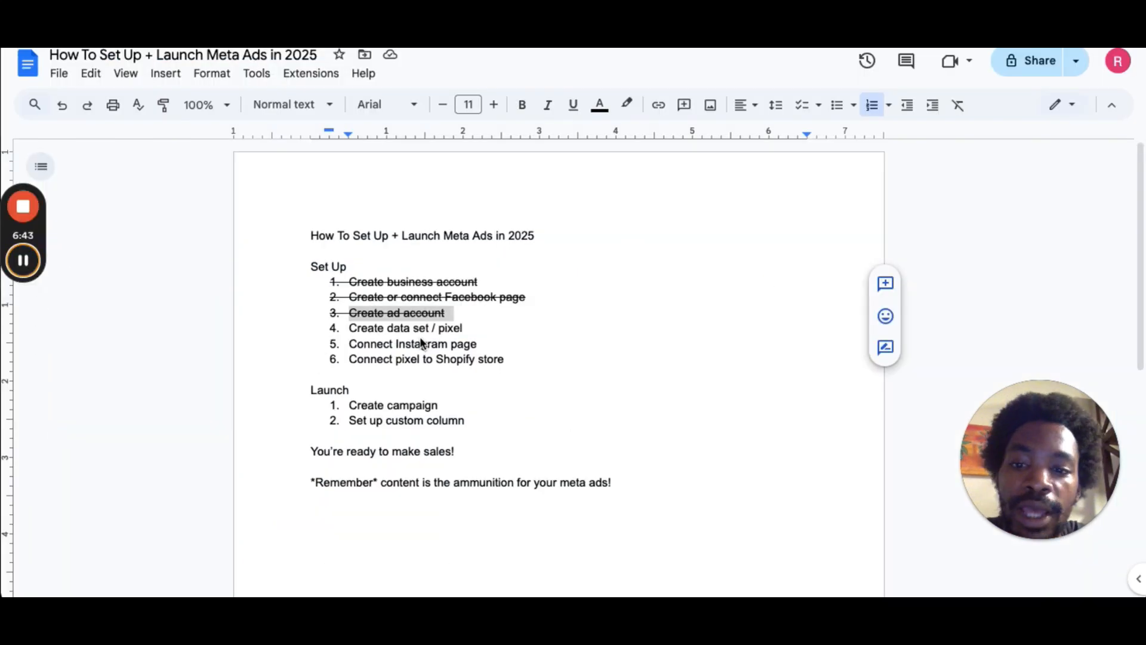
{"action": "triple_click", "coordinate": [457, 330]}
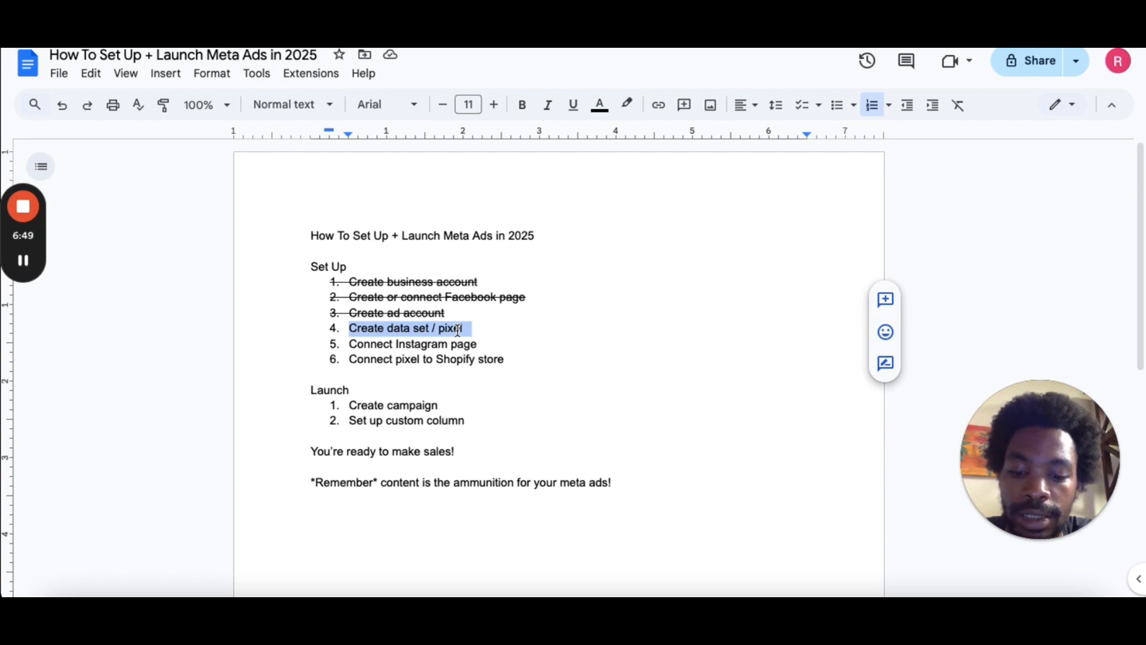
{"action": "key", "text": "alt+shift+5"}
{"action": "left_click", "coordinate": [460, 345]}
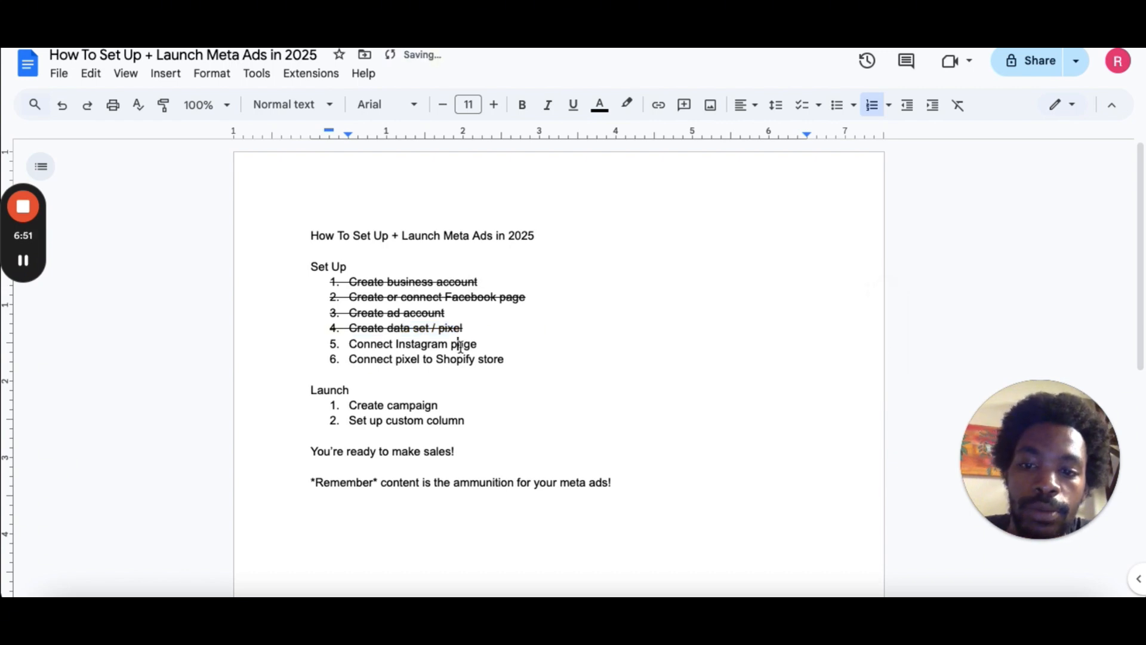
Open the Instagram accounts page and the Claim an Instagram account dialog, then close it without claiming.
{"action": "left_click", "coordinate": [23, 260]}
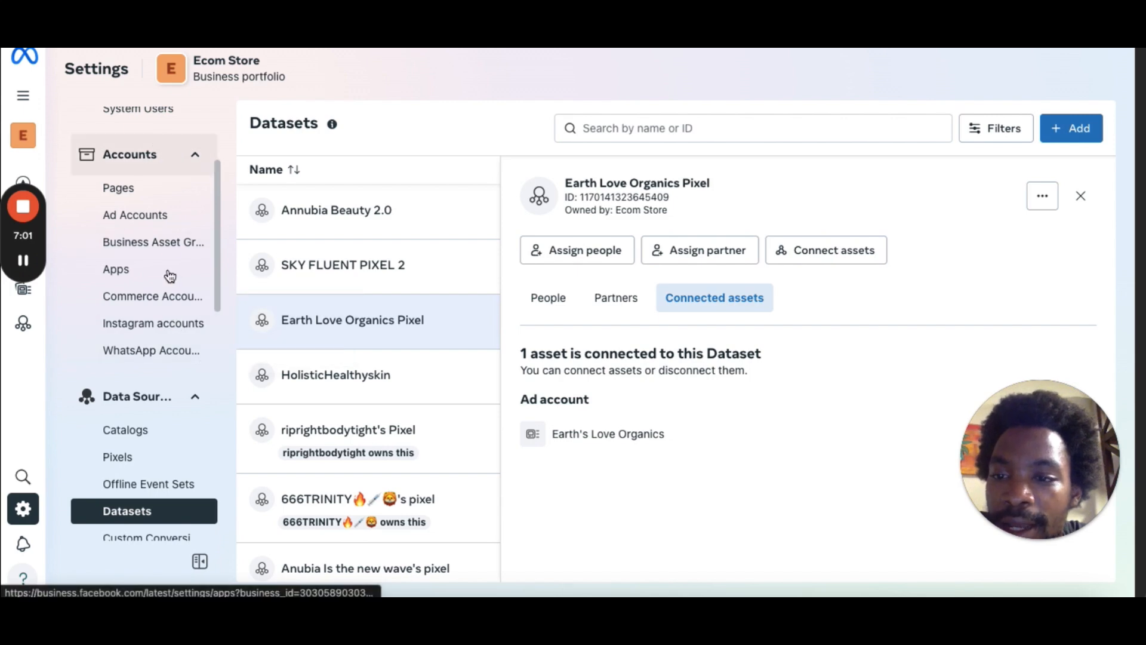
{"action": "left_click", "coordinate": [170, 327]}
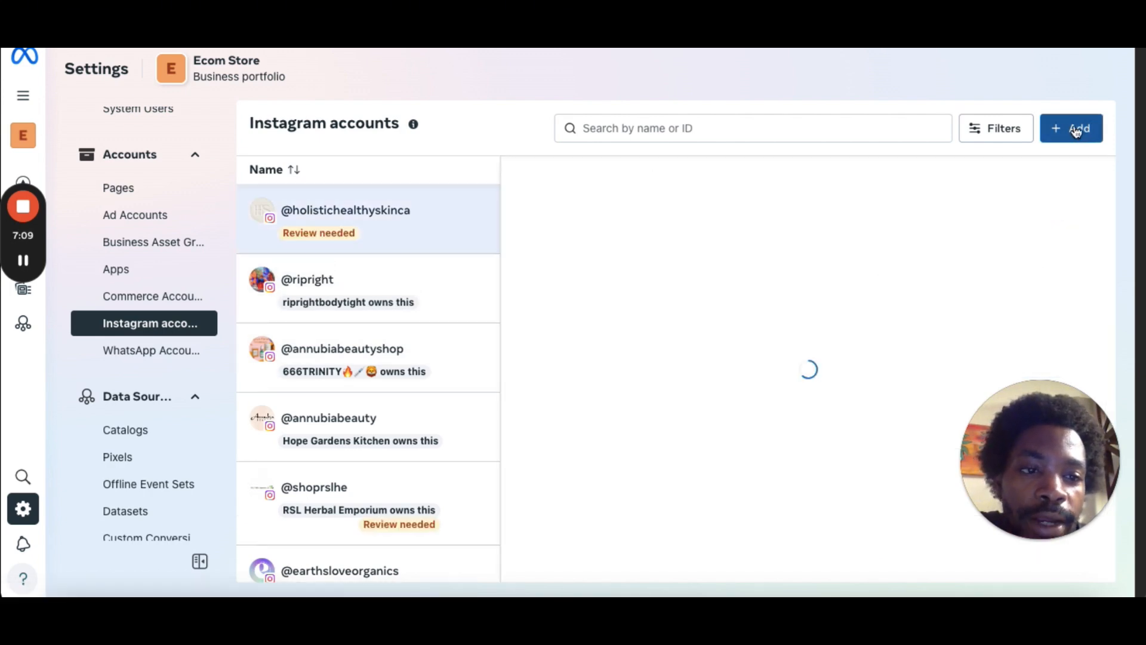
{"action": "left_click", "coordinate": [1076, 130]}
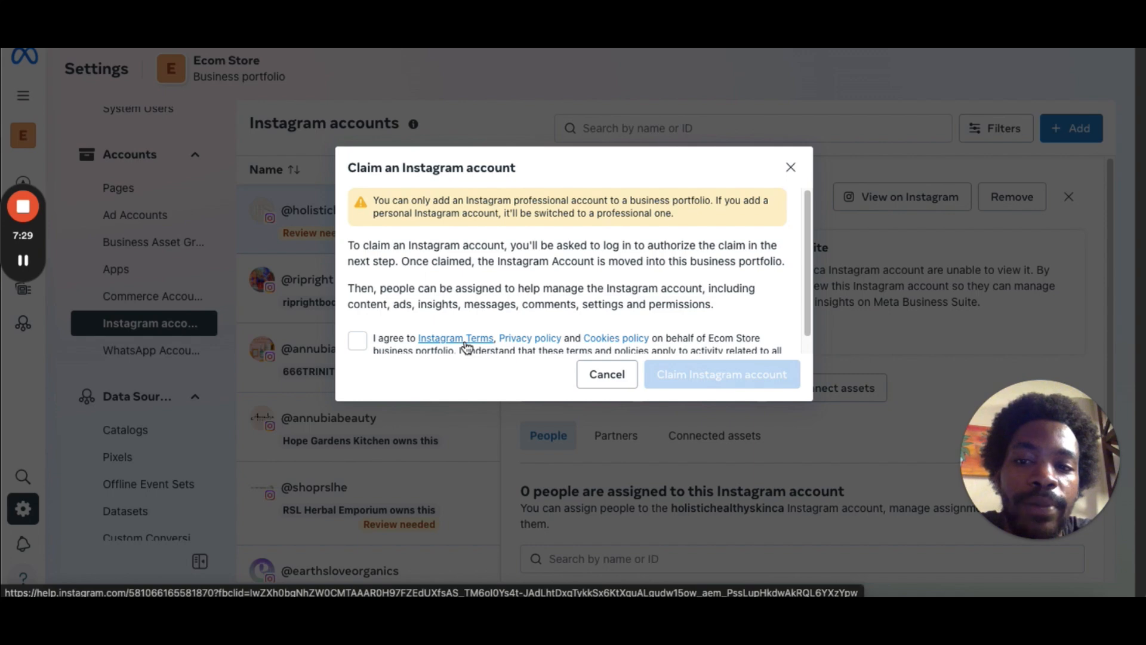
{"action": "left_click", "coordinate": [792, 170]}
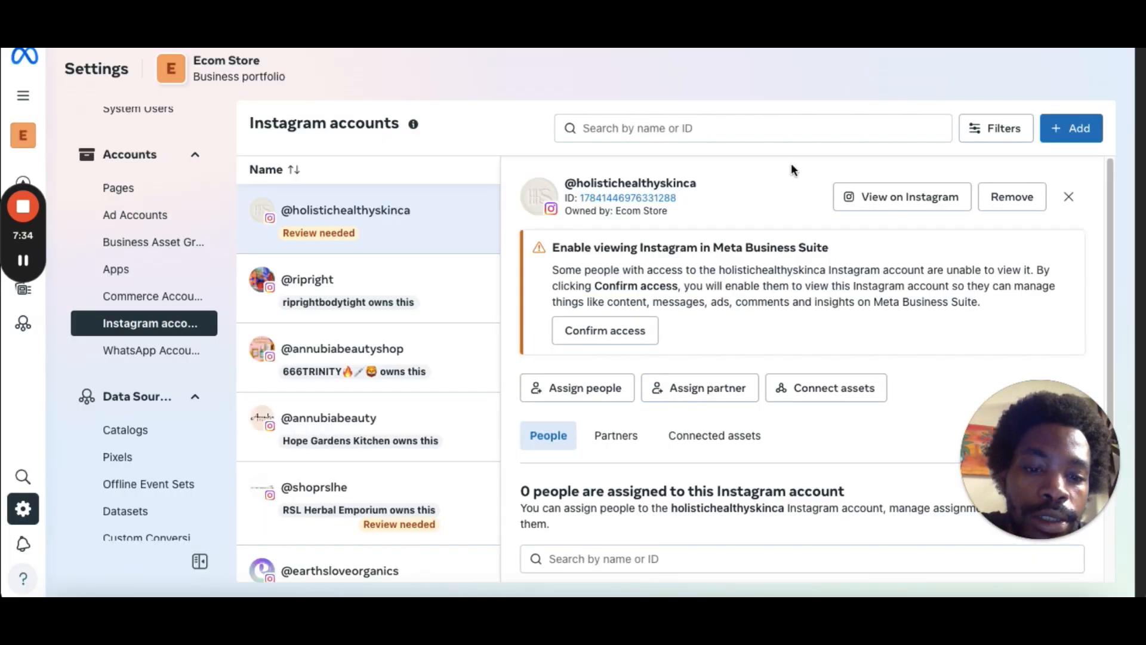
{"action": "left_click", "coordinate": [832, 386]}
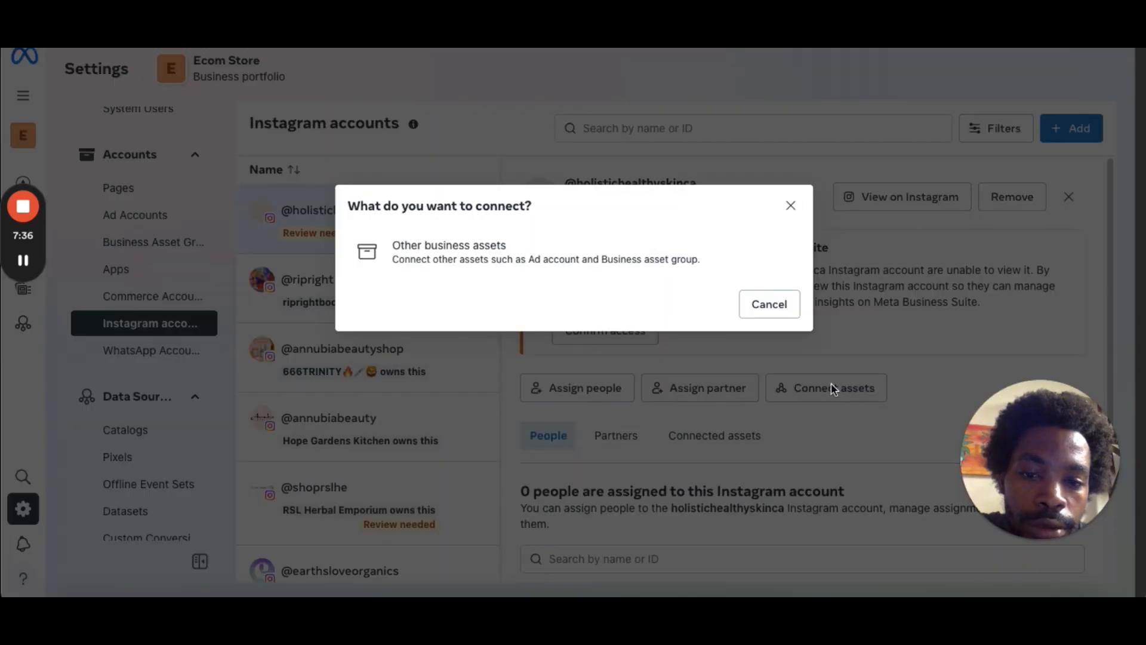
{"action": "left_click", "coordinate": [781, 307]}
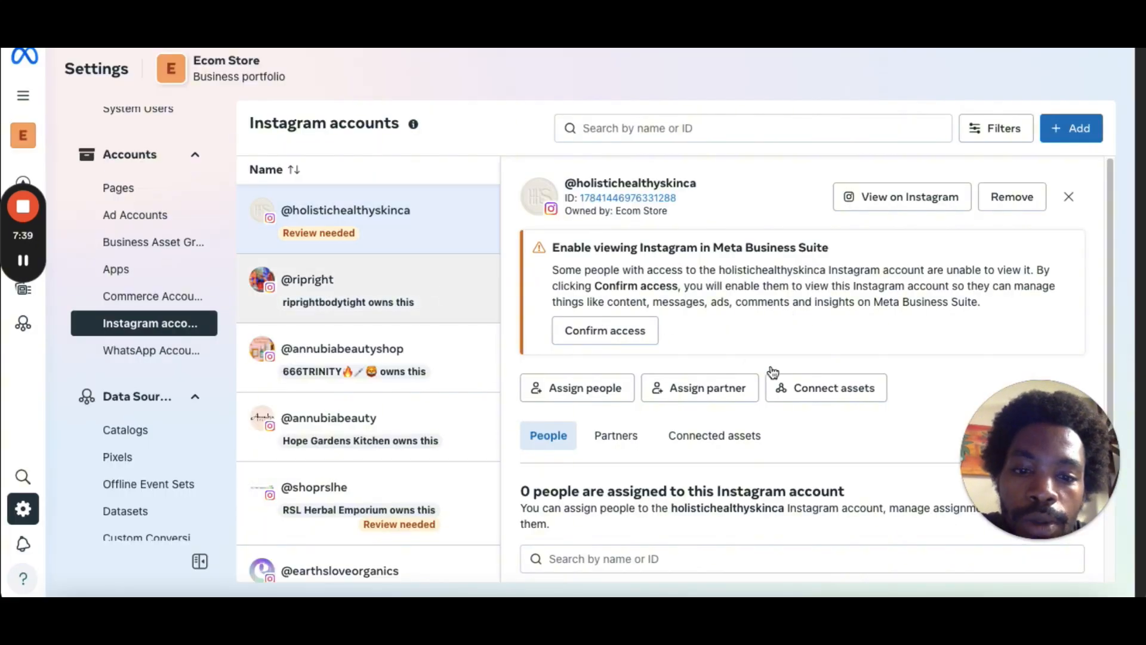
{"action": "left_click", "coordinate": [418, 220]}
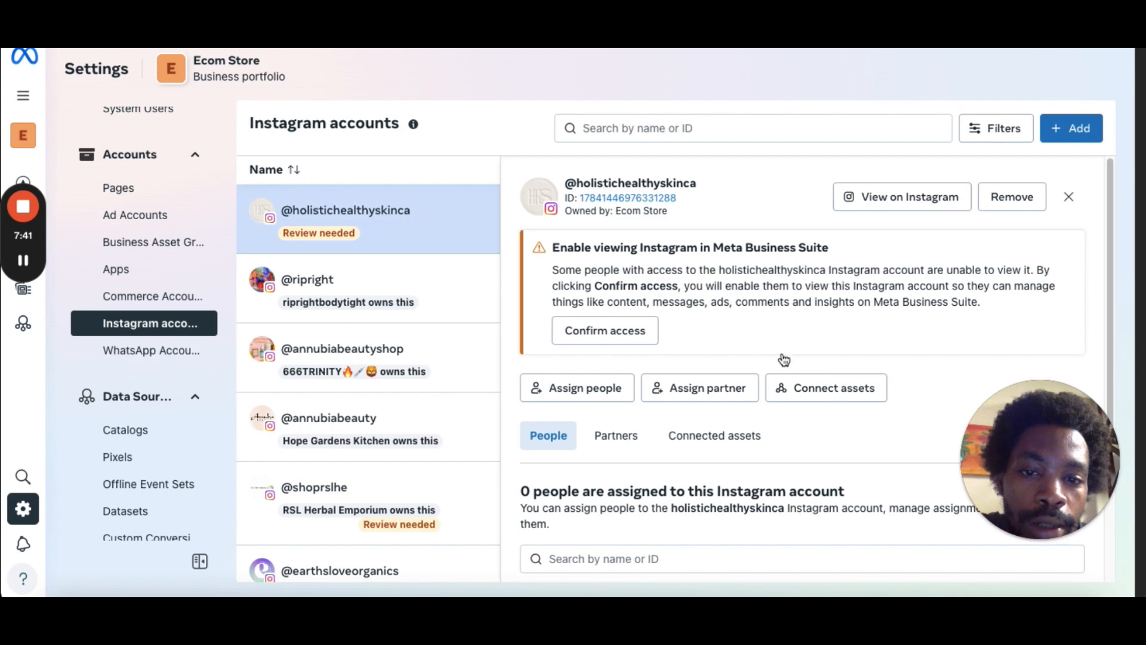
{"action": "key", "text": "Down"}
{"action": "key", "text": "Up"}
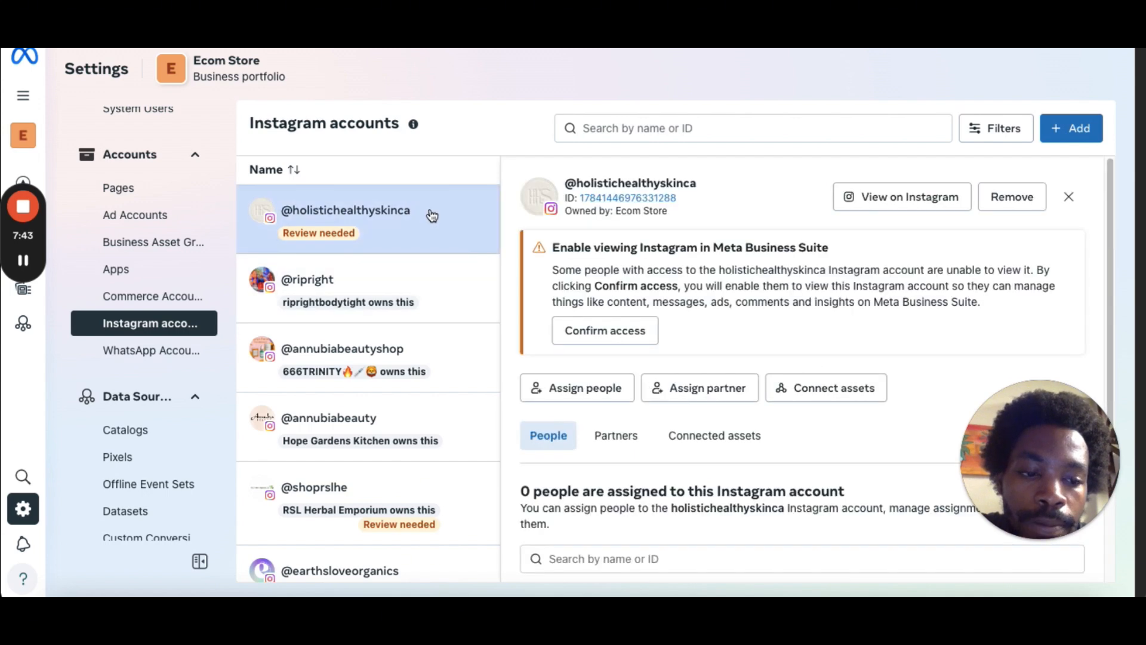
{"action": "left_click", "coordinate": [852, 389]}
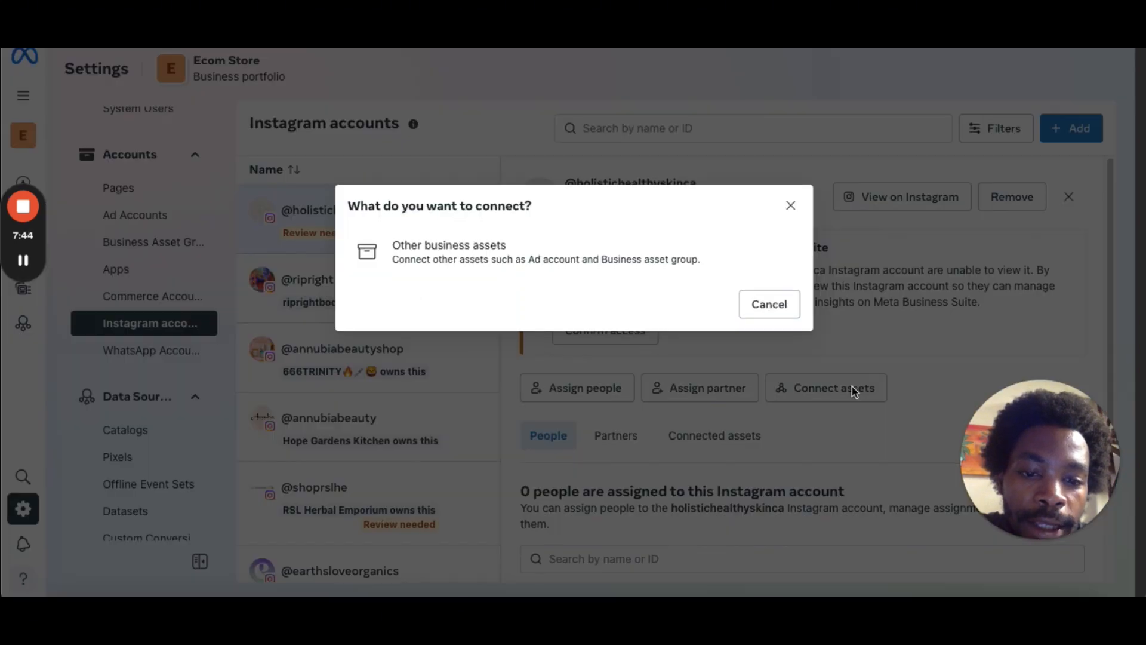
{"action": "left_click", "coordinate": [735, 252]}
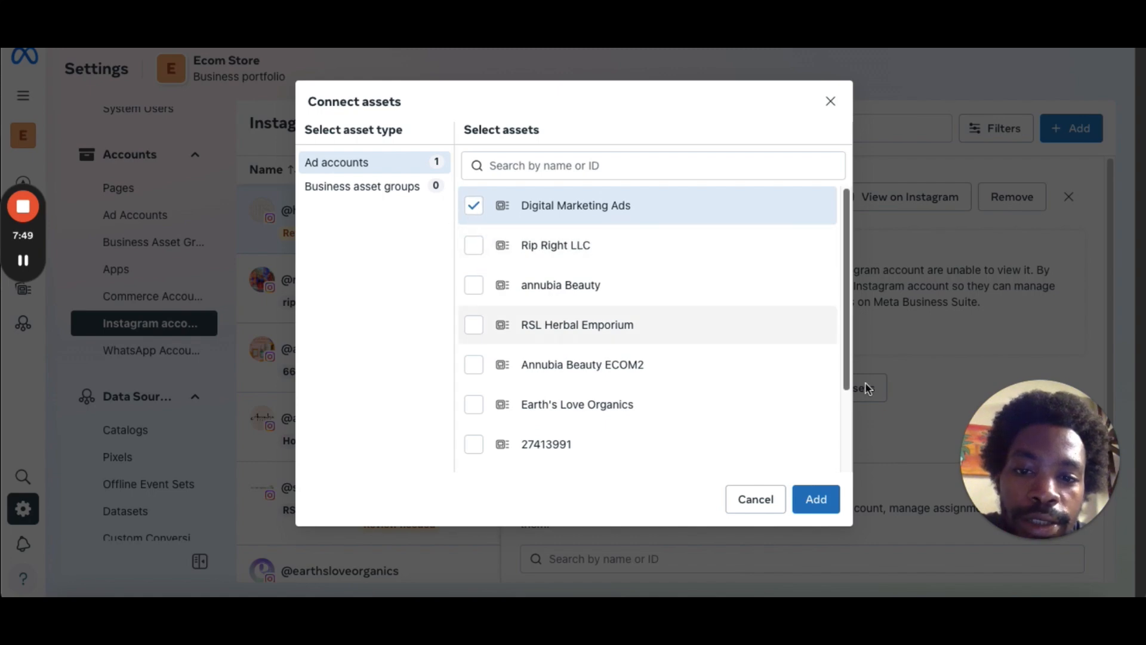
{"action": "left_click", "coordinate": [831, 101]}
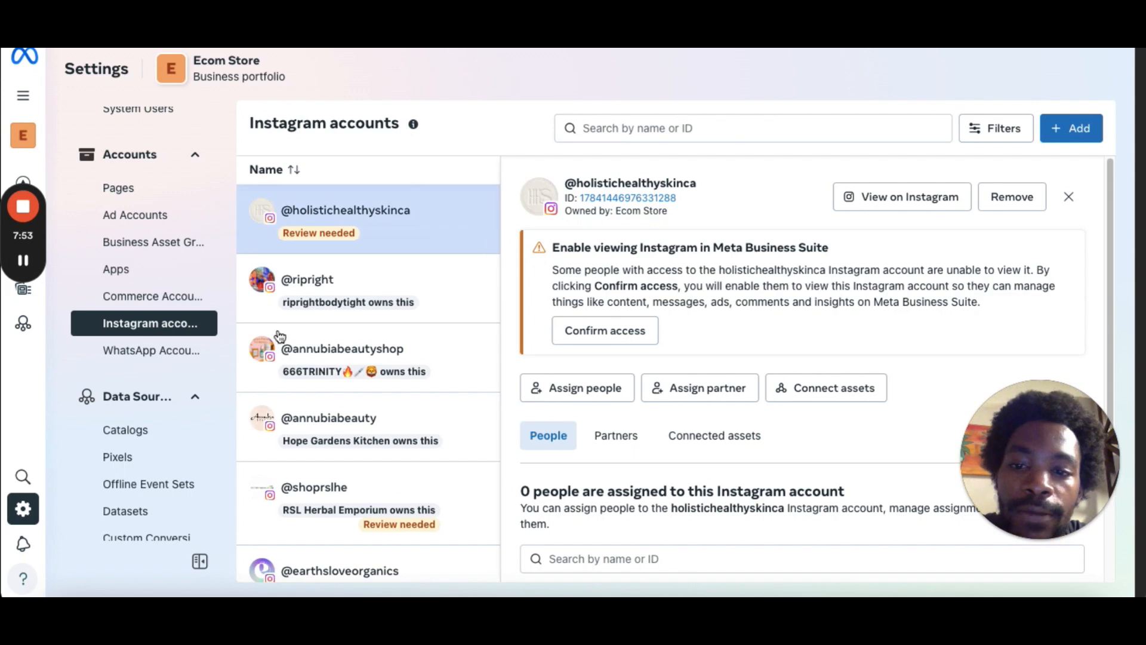
Strike through the 'Connect Instagram page' item in the setup checklist document.
{"action": "mouse_move", "coordinate": [28, 260]}
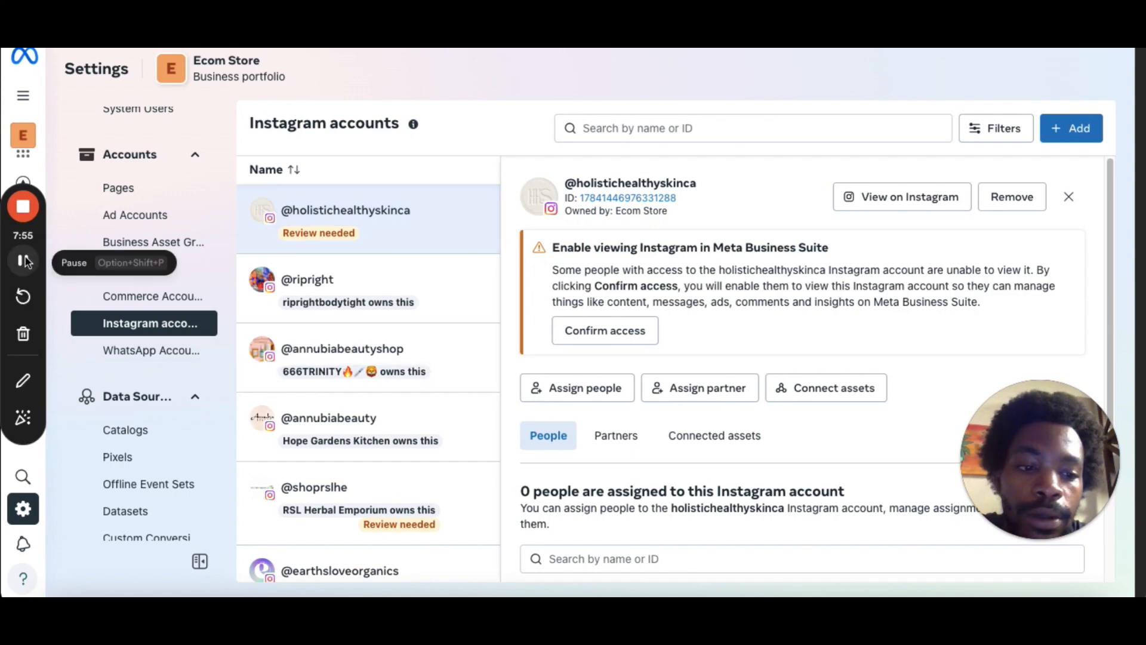
{"action": "left_click", "coordinate": [24, 261]}
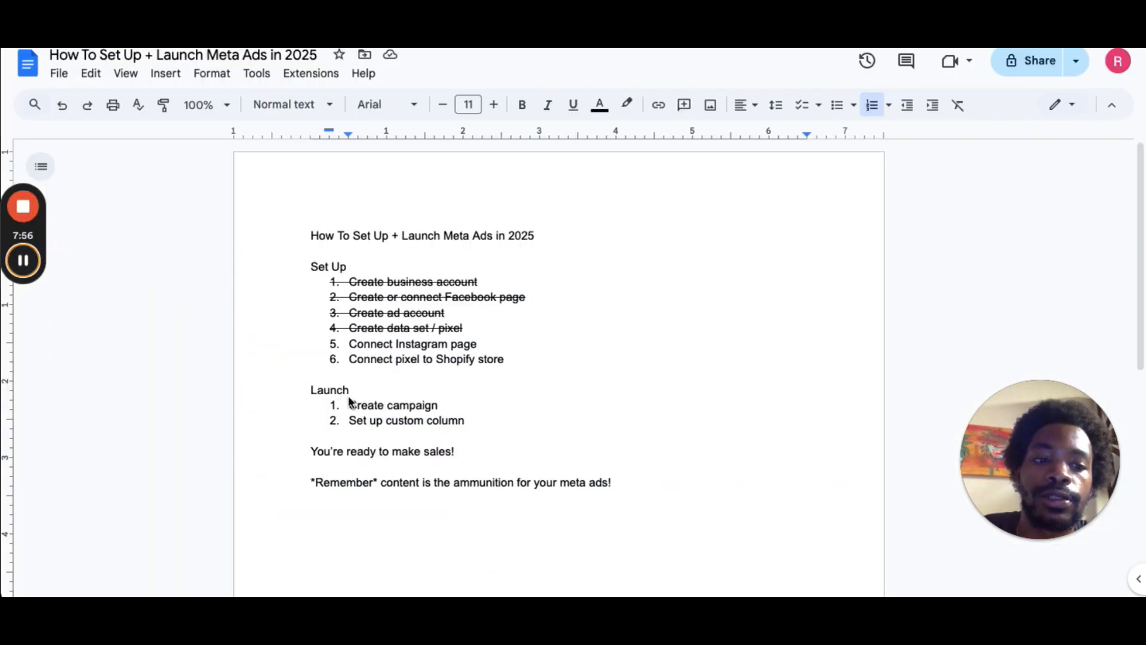
{"action": "triple_click", "coordinate": [448, 345]}
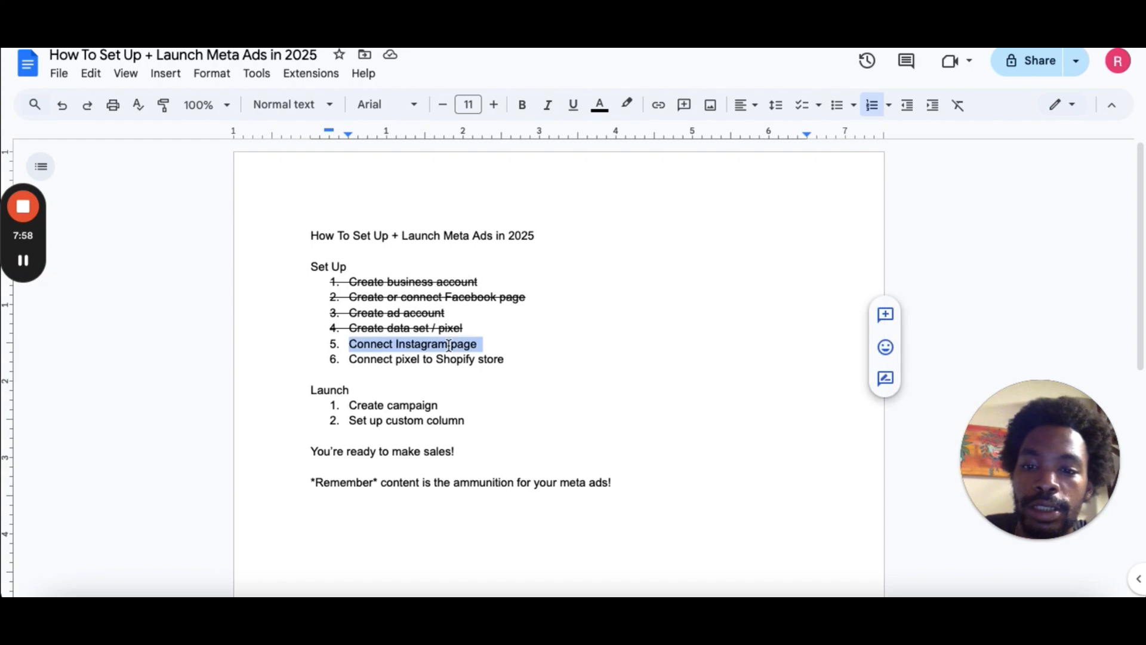
{"action": "key", "text": "super+shift+x"}
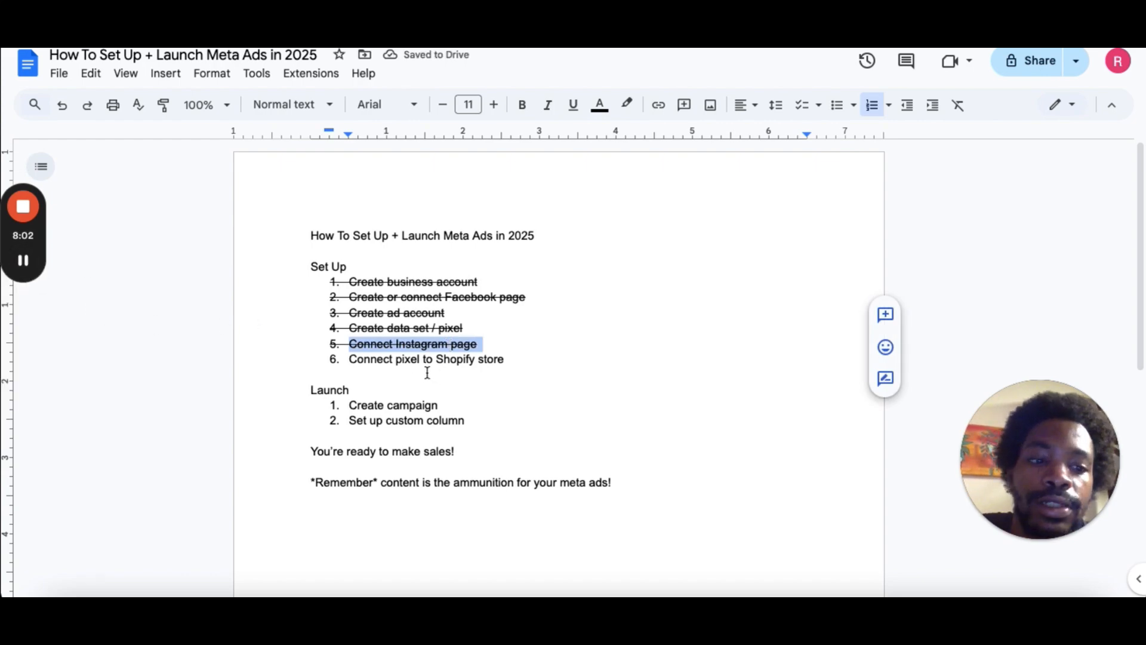
{"action": "left_click", "coordinate": [23, 260]}
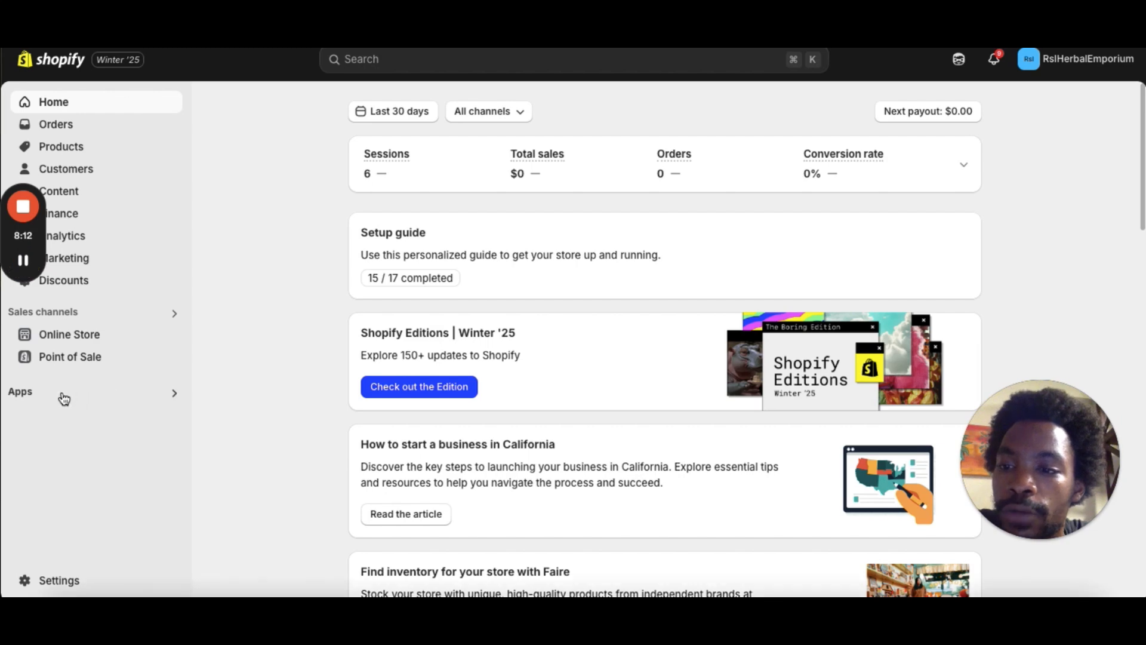
In the Shopify admin, open Online Store Preferences and open the Facebook & Instagram app from the Facebook Pixel section.
{"action": "left_click", "coordinate": [75, 338]}
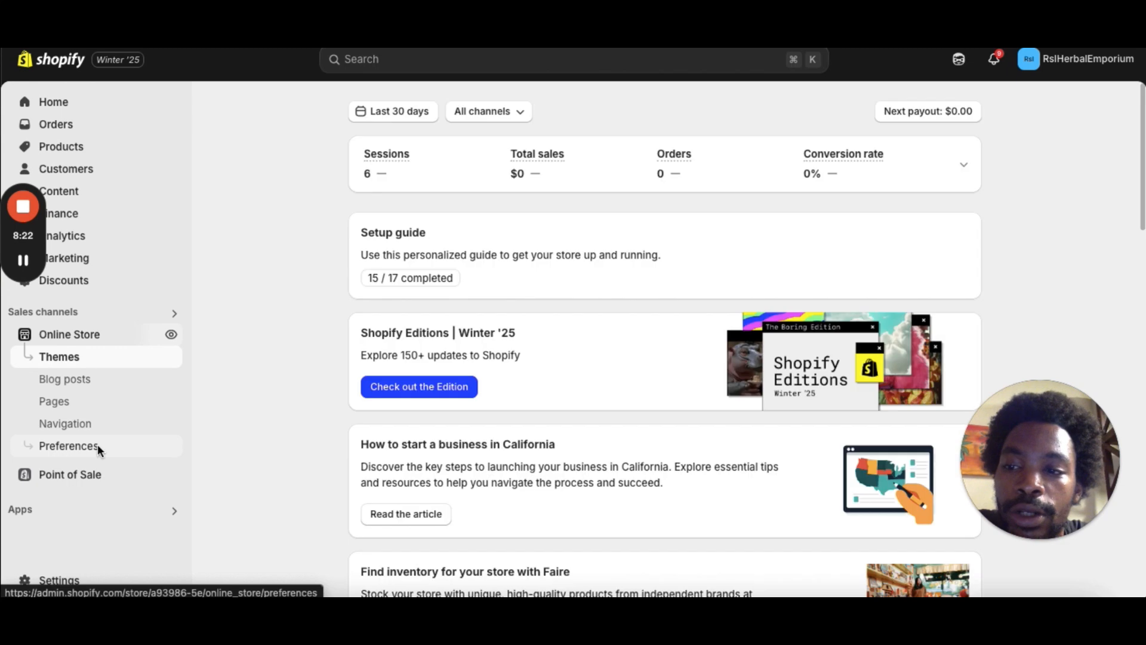
{"action": "left_click", "coordinate": [98, 445]}
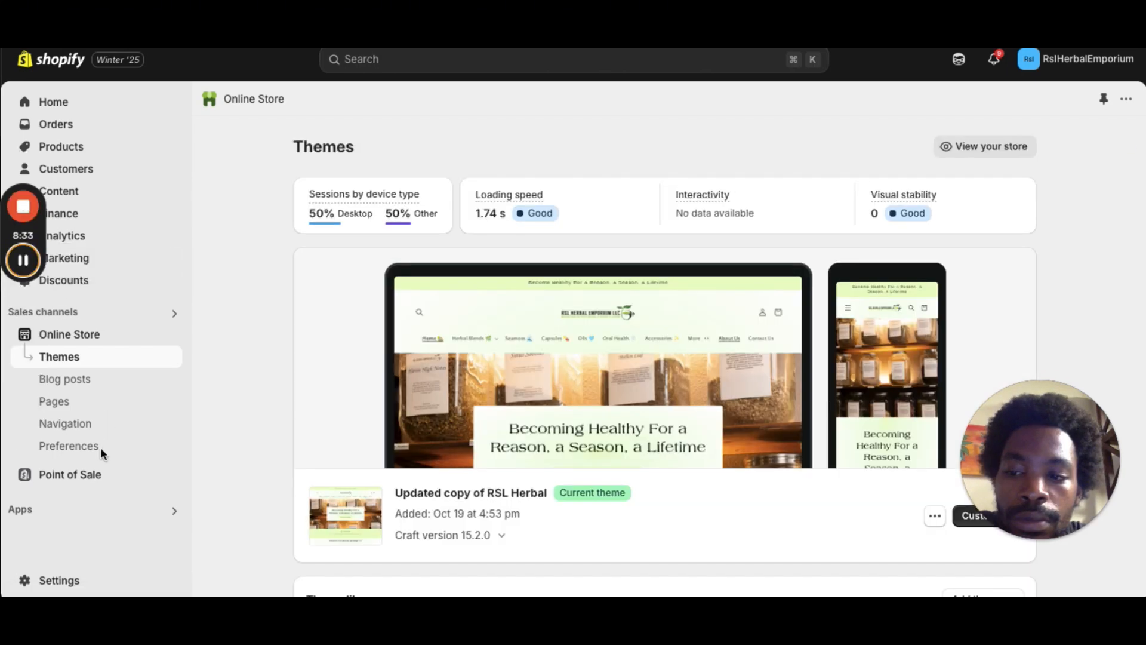
{"action": "left_click", "coordinate": [85, 447]}
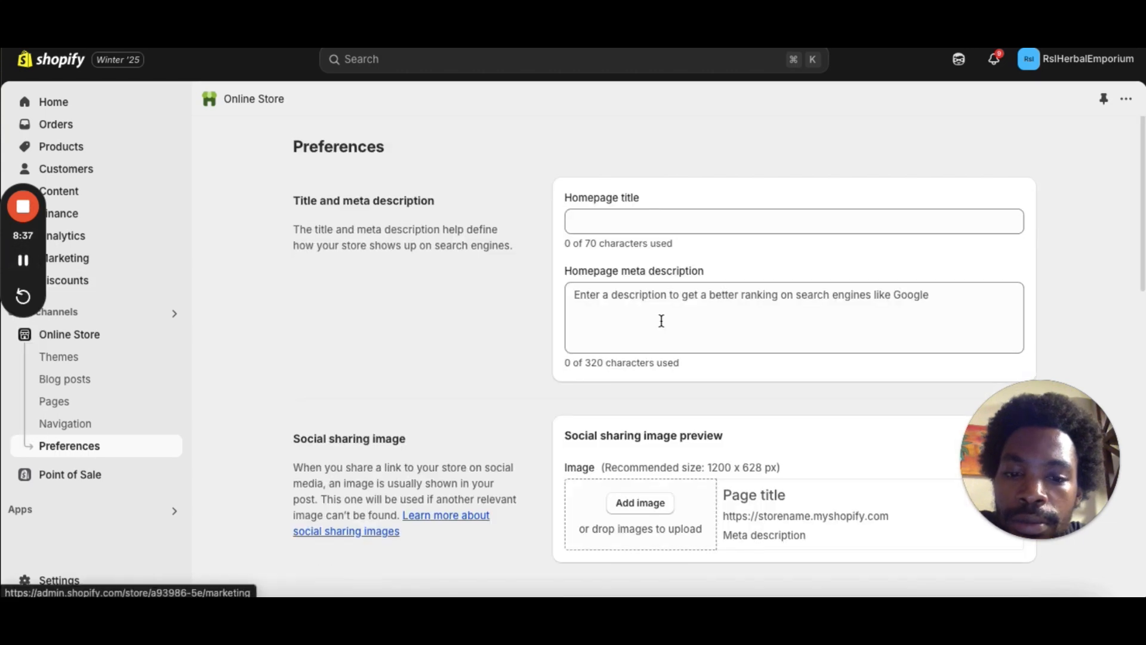
{"action": "scroll", "coordinate": [661, 320], "scroll_direction": "down", "scroll_amount": 5}
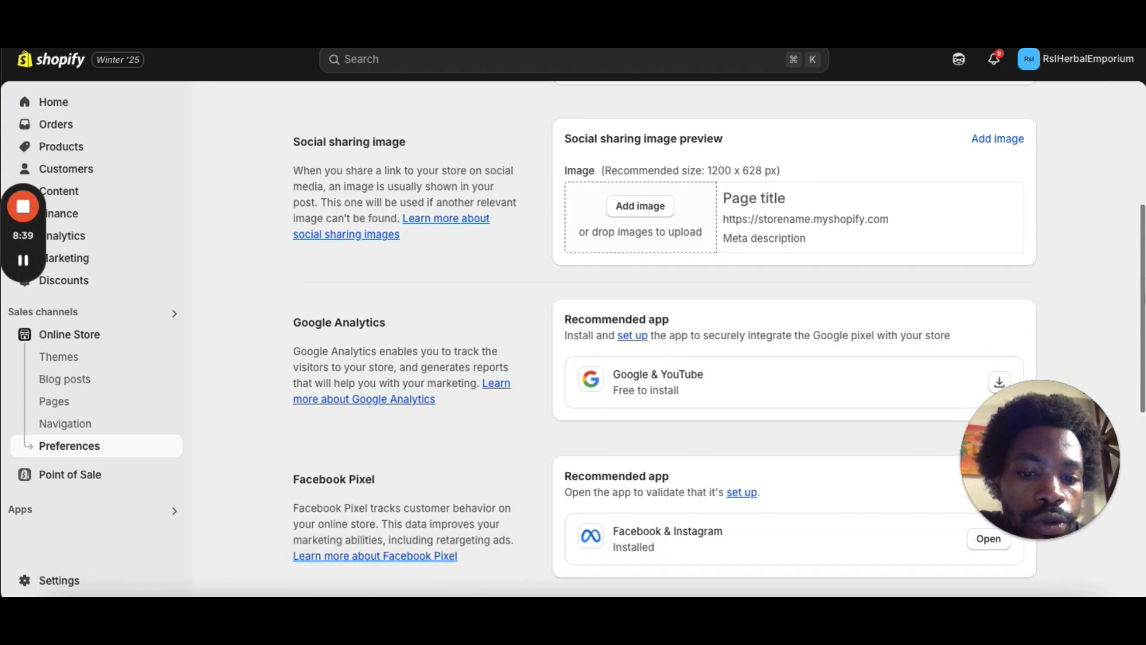
{"action": "scroll", "coordinate": [661, 320], "scroll_direction": "down", "scroll_amount": 6}
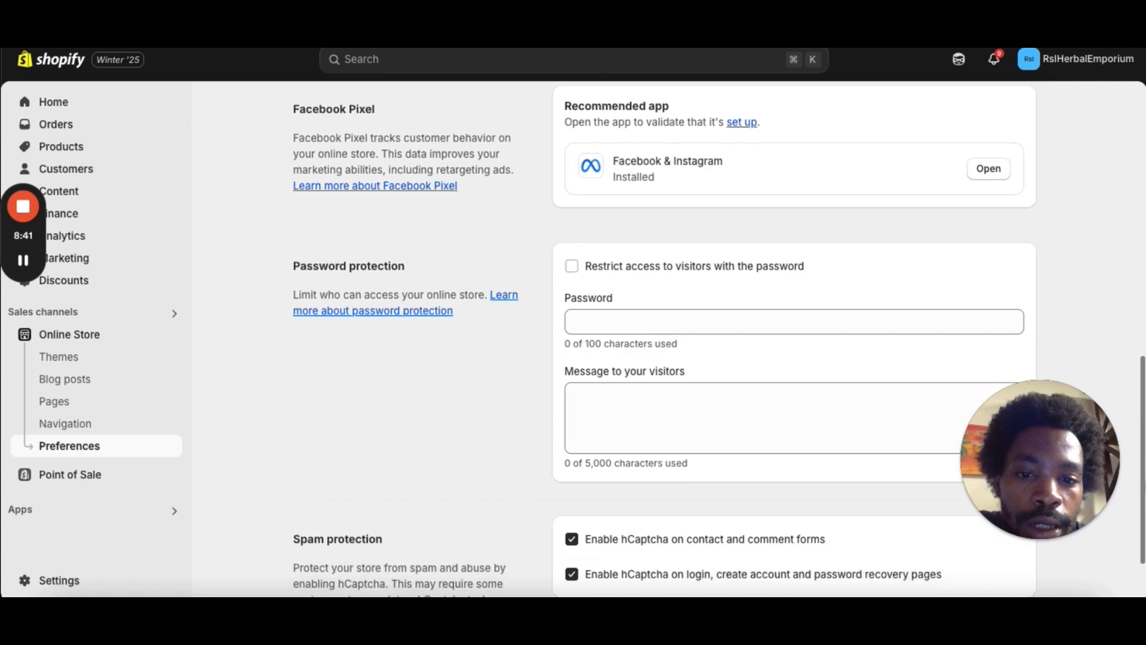
{"action": "scroll", "coordinate": [548, 227], "scroll_direction": "down", "scroll_amount": 2}
{"action": "scroll", "coordinate": [548, 227], "scroll_direction": "up", "scroll_amount": 4}
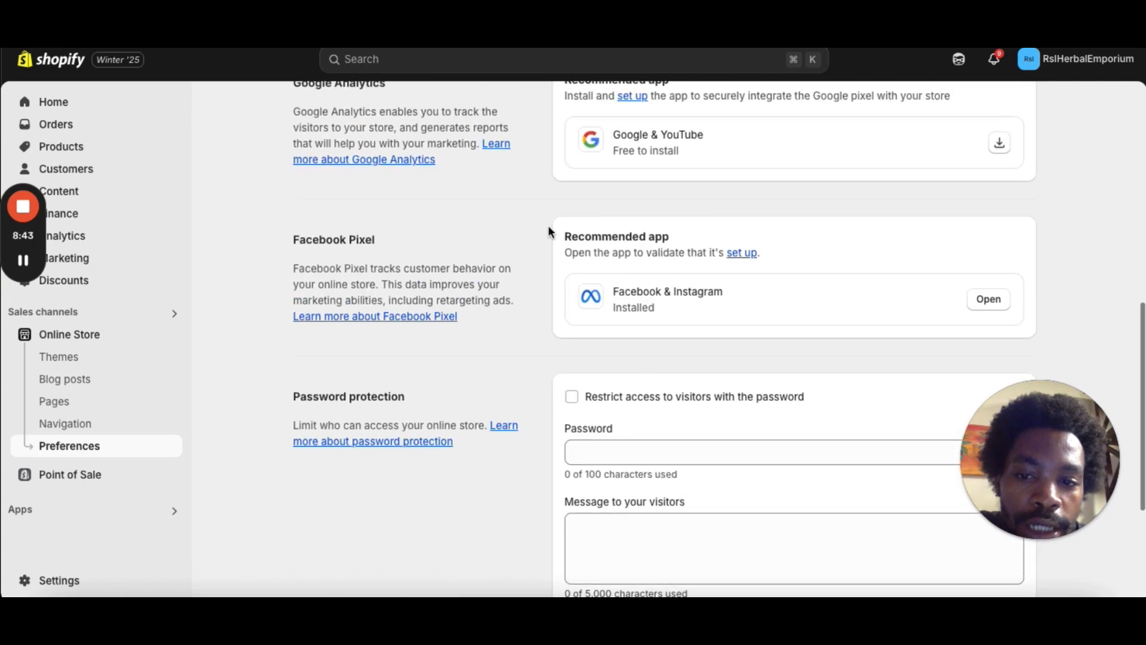
{"action": "left_click", "coordinate": [987, 301]}
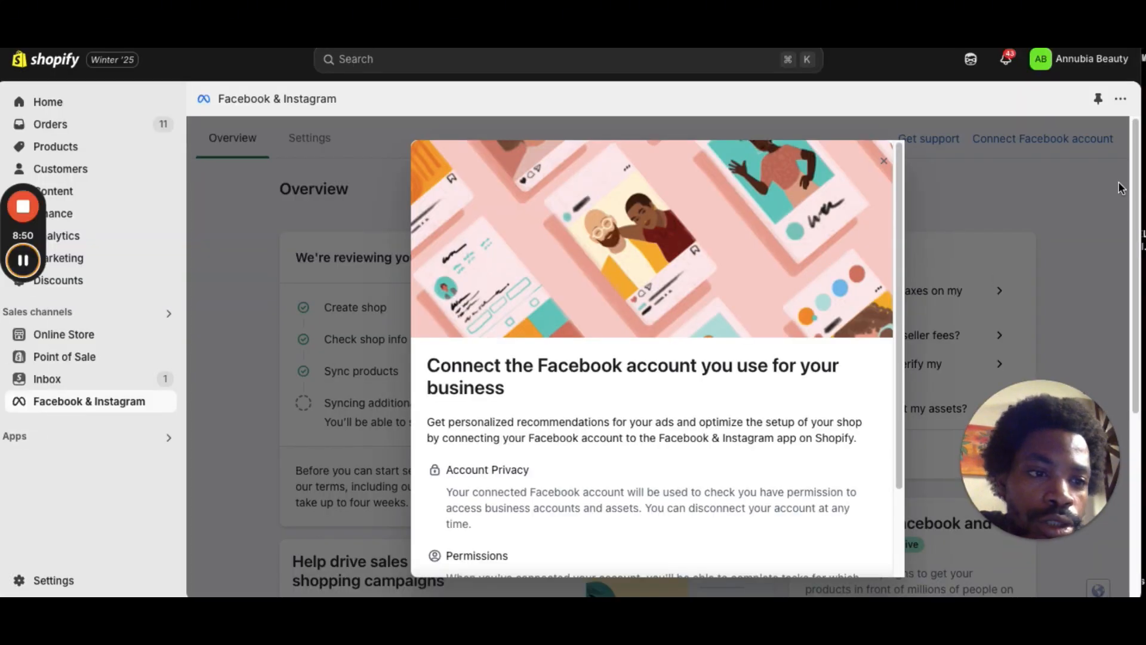
Dismiss the Connect Facebook account prompt and open the Facebook & Instagram app's Settings.
{"action": "left_click_drag", "start_coordinate": [904, 345], "coordinate": [901, 442]}
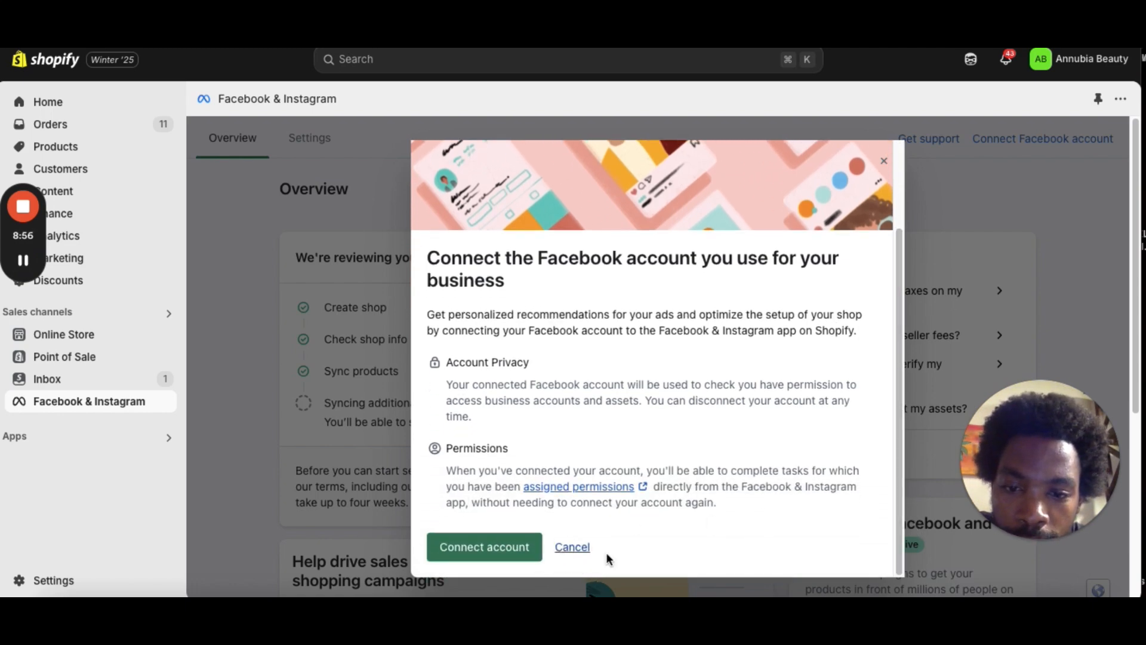
{"action": "left_click", "coordinate": [568, 550]}
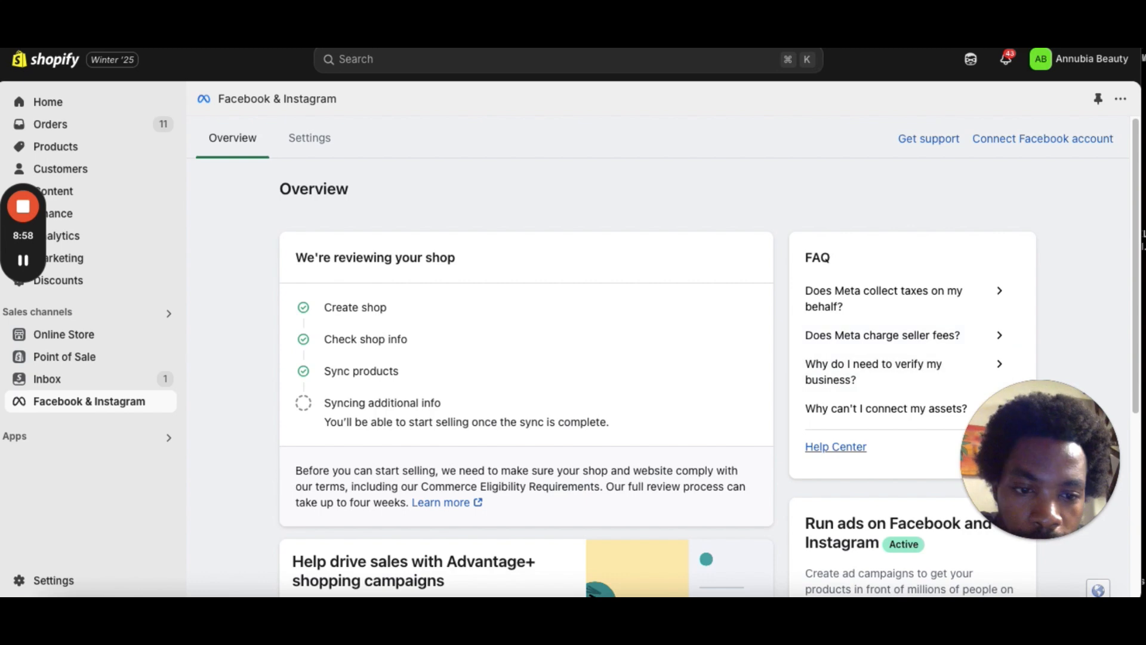
{"action": "scroll", "coordinate": [1119, 248], "scroll_direction": "down", "scroll_amount": 2}
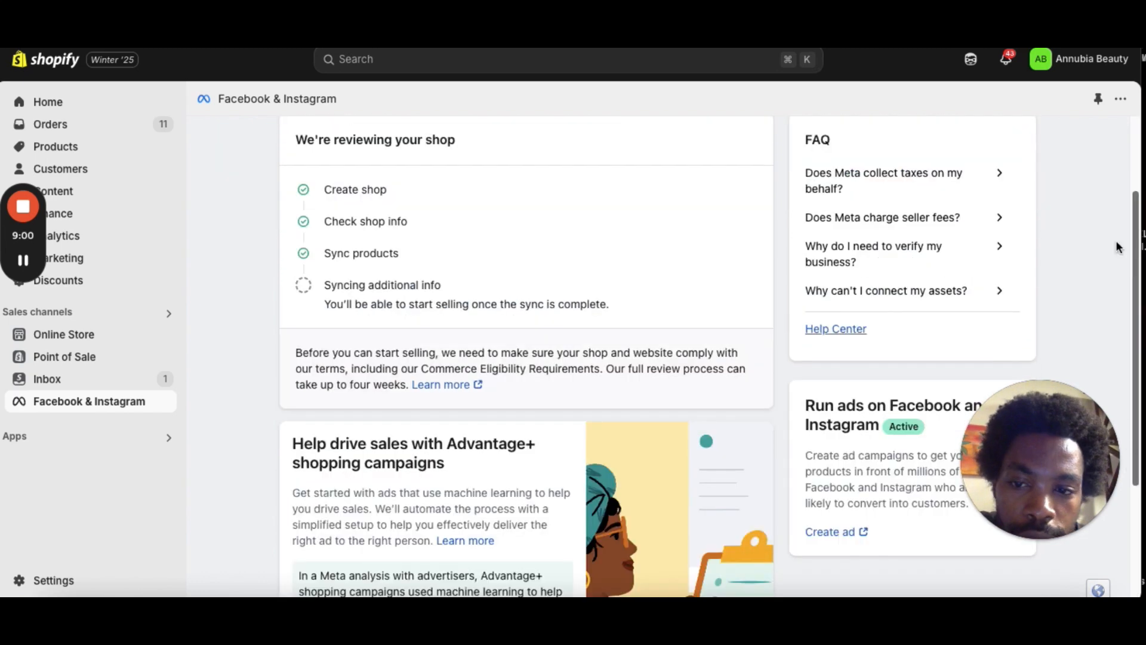
{"action": "scroll", "coordinate": [1118, 248], "scroll_direction": "up", "scroll_amount": 2}
{"action": "left_click", "coordinate": [318, 151]}
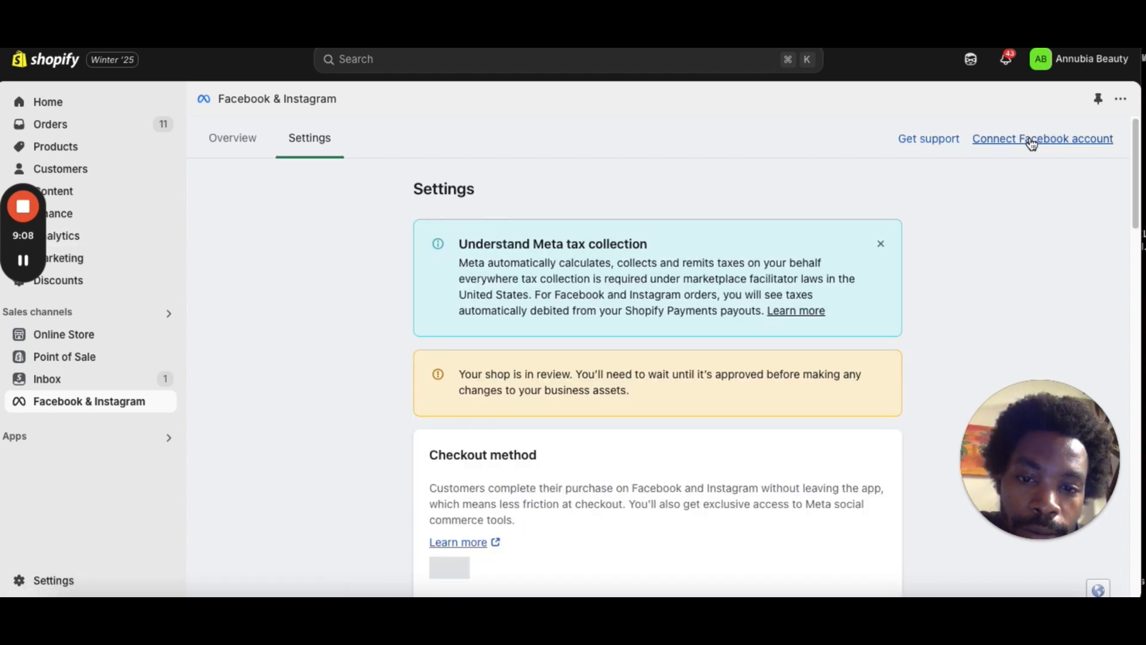
Start connecting a Facebook account, then close the authorization window without continuing.
{"action": "left_click", "coordinate": [1031, 140]}
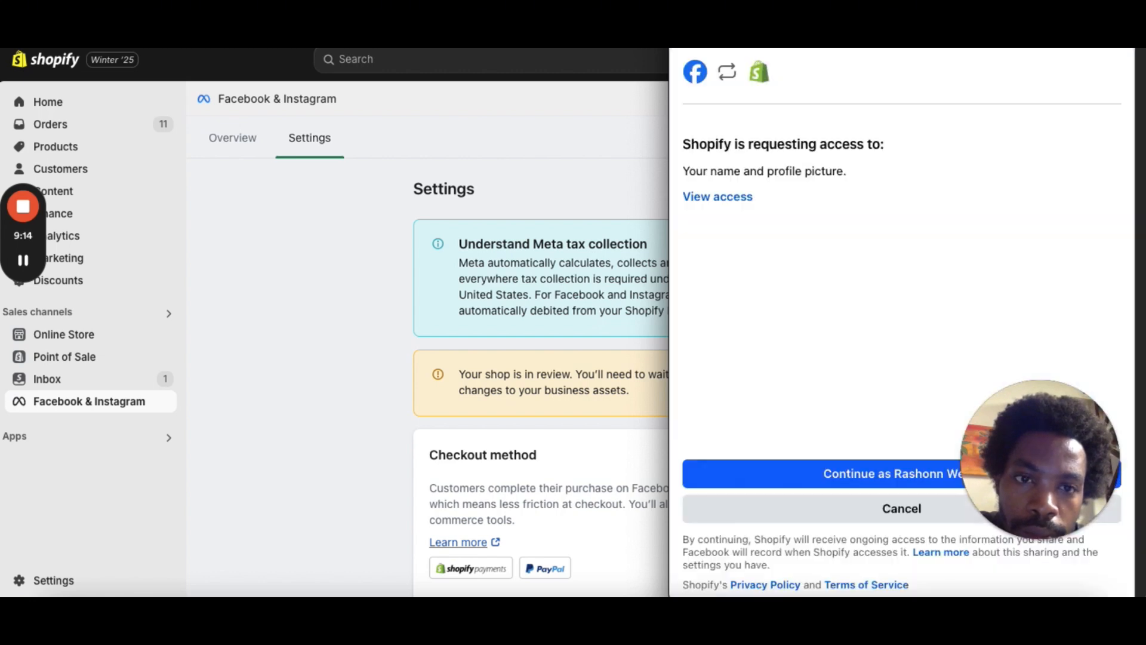
{"action": "key", "text": "super+w"}
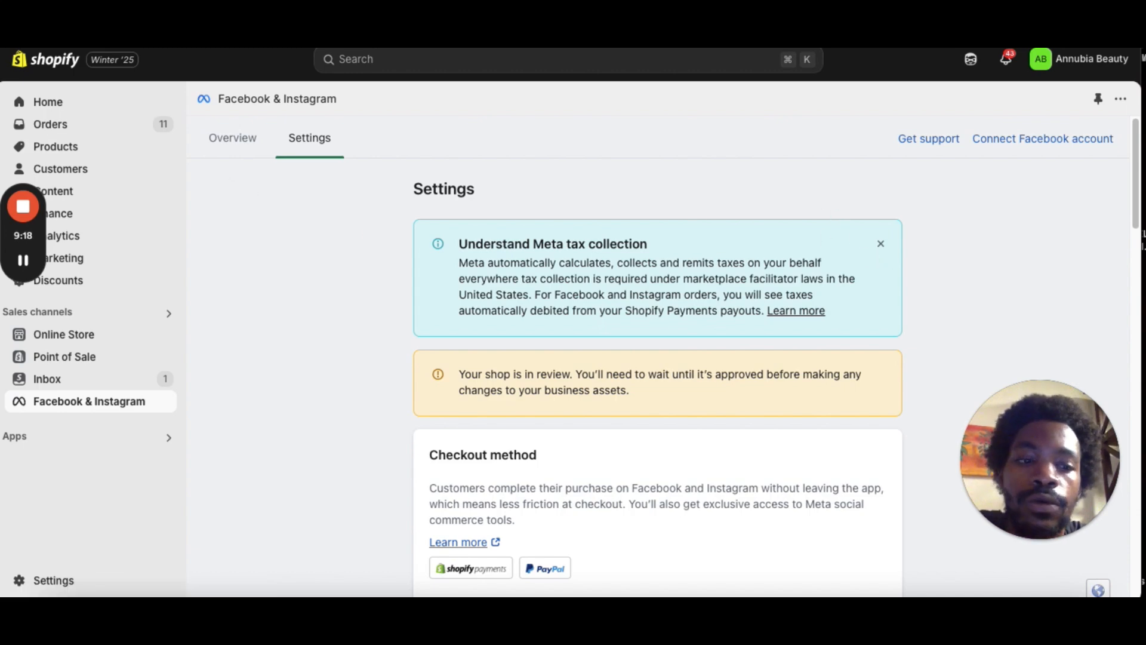
Review the Share data, tracked dataset and connected shops sections of the app settings.
{"action": "left_click_drag", "start_coordinate": [1133, 197], "coordinate": [1130, 423]}
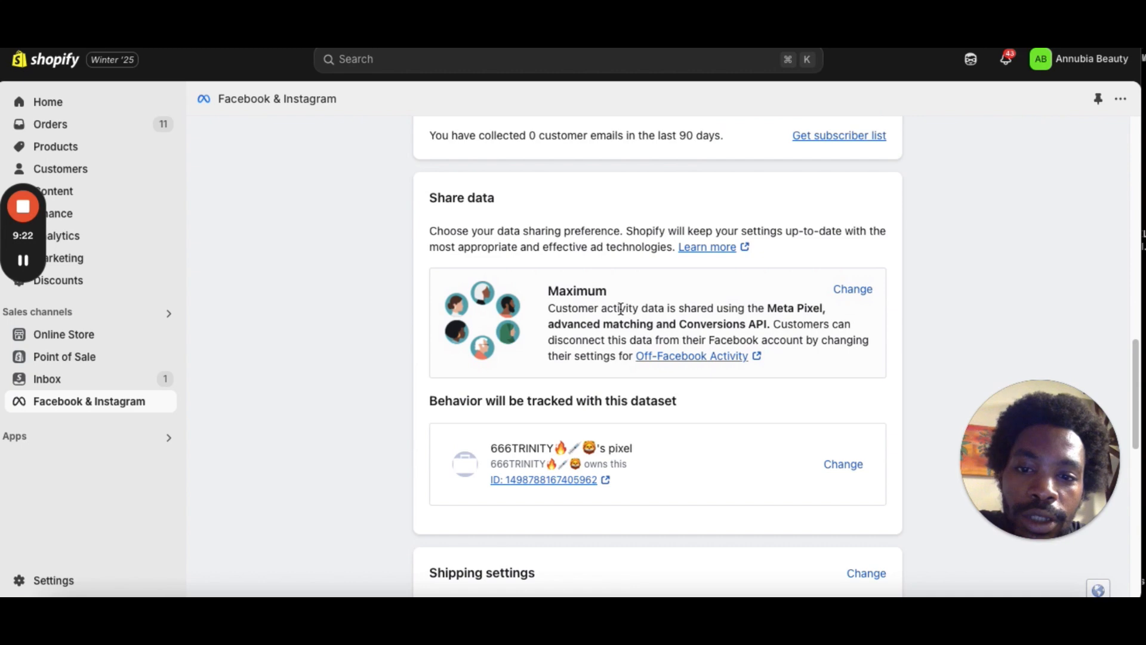
{"action": "left_click_drag", "start_coordinate": [1134, 358], "coordinate": [1139, 508]}
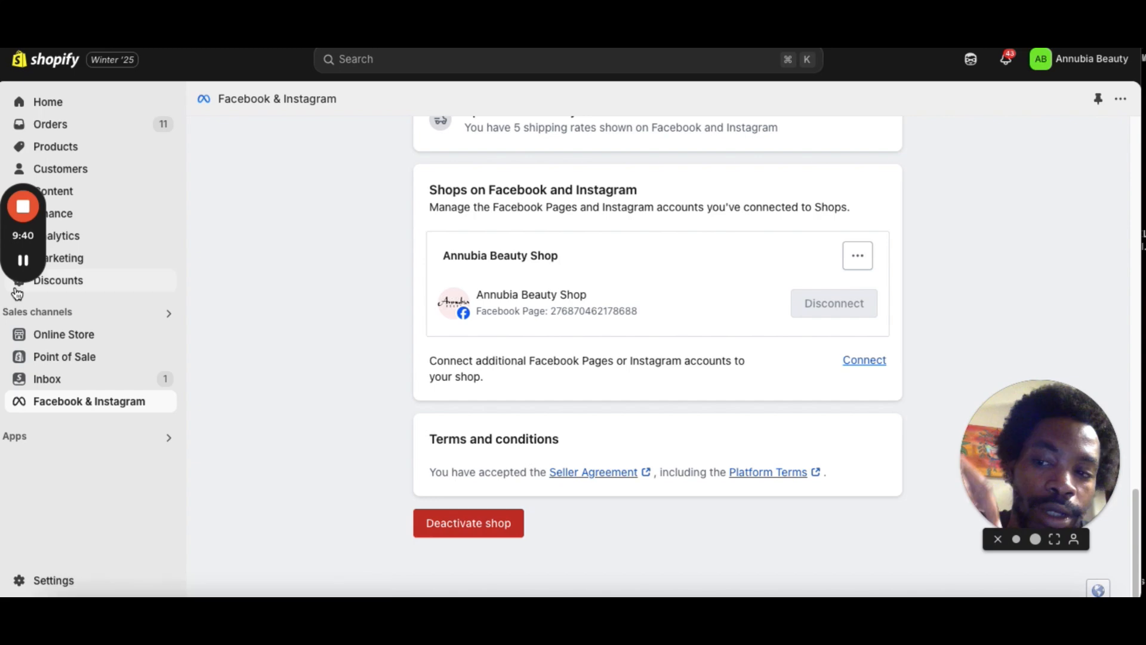
{"action": "left_click", "coordinate": [22, 259]}
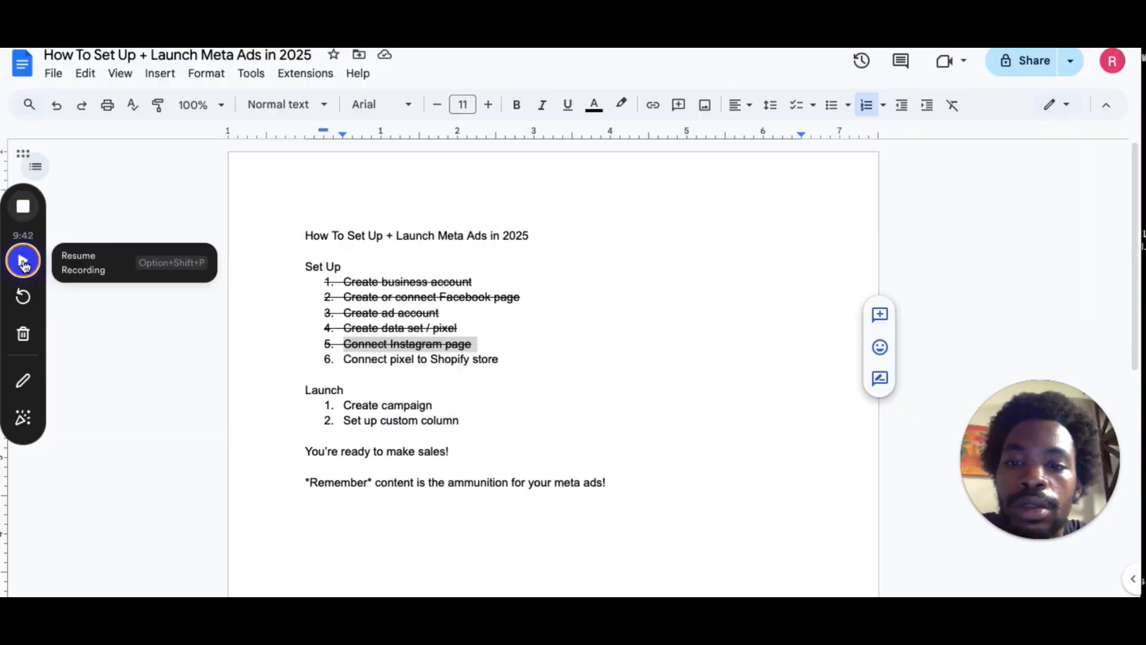
{"action": "left_click", "coordinate": [23, 262]}
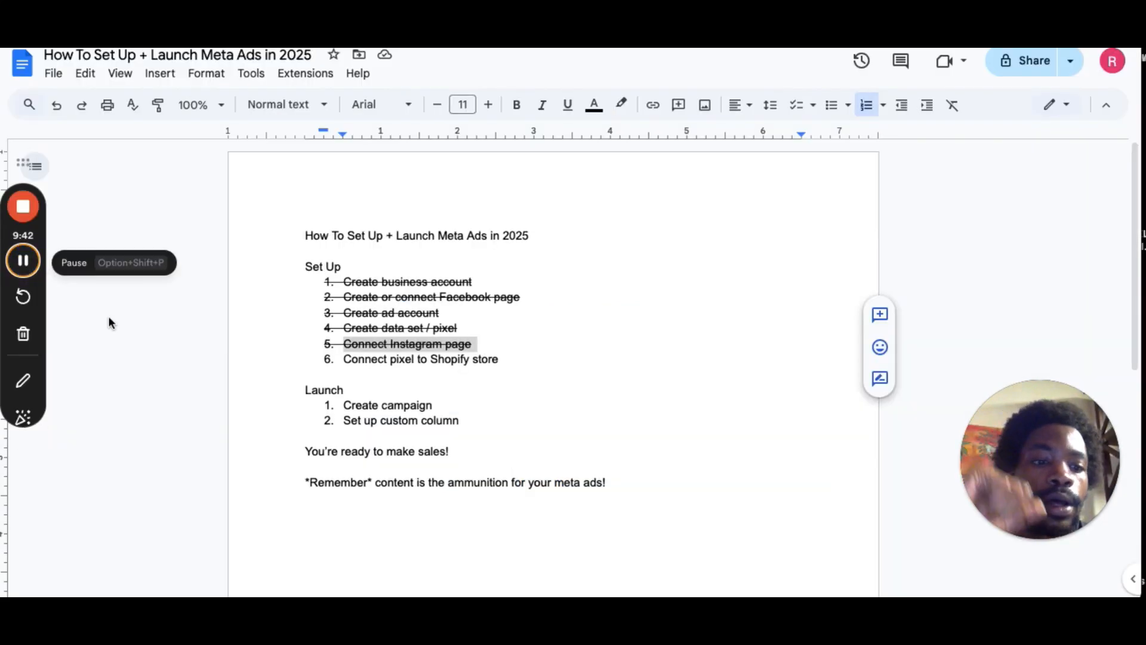
Strike through the "Connect pixel to Shopify store" item in the checklist document.
{"action": "double_click", "coordinate": [457, 359]}
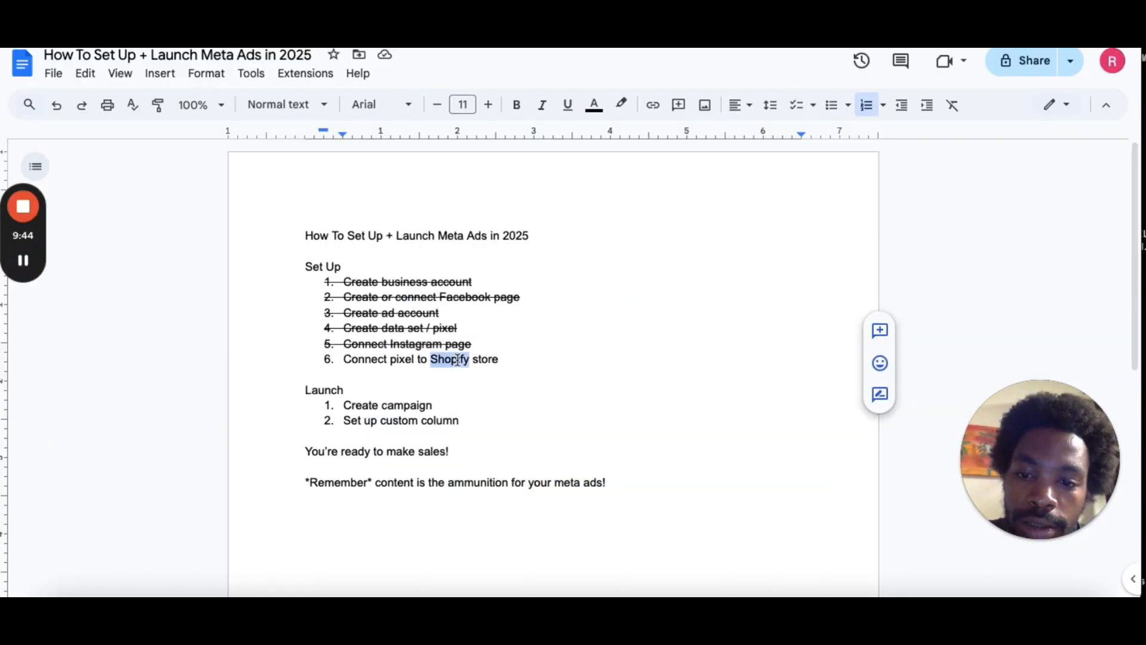
{"action": "triple_click", "coordinate": [456, 360]}
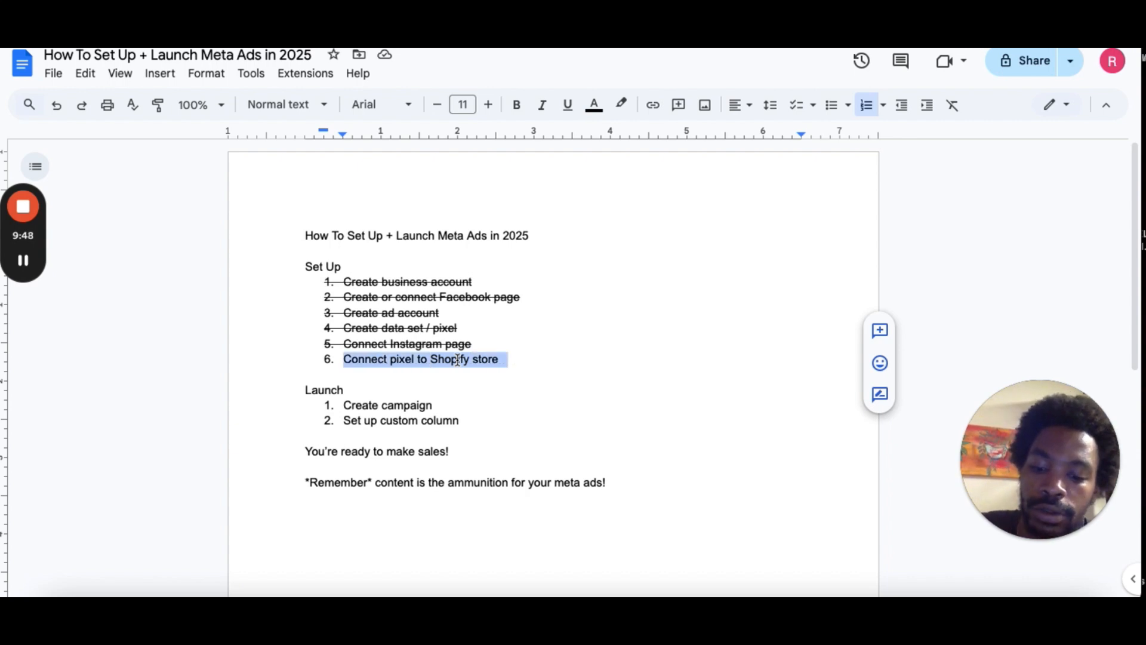
{"action": "key", "text": "alt+shift+5"}
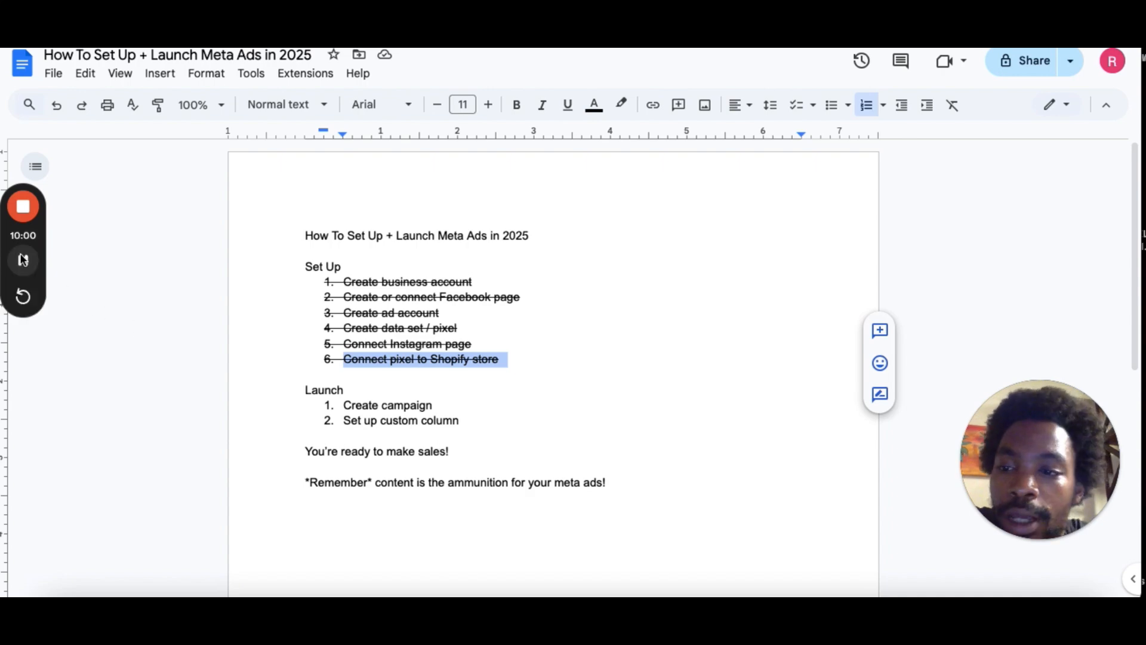
Open Ads Manager from the business portfolio settings navigation.
{"action": "left_click", "coordinate": [23, 261]}
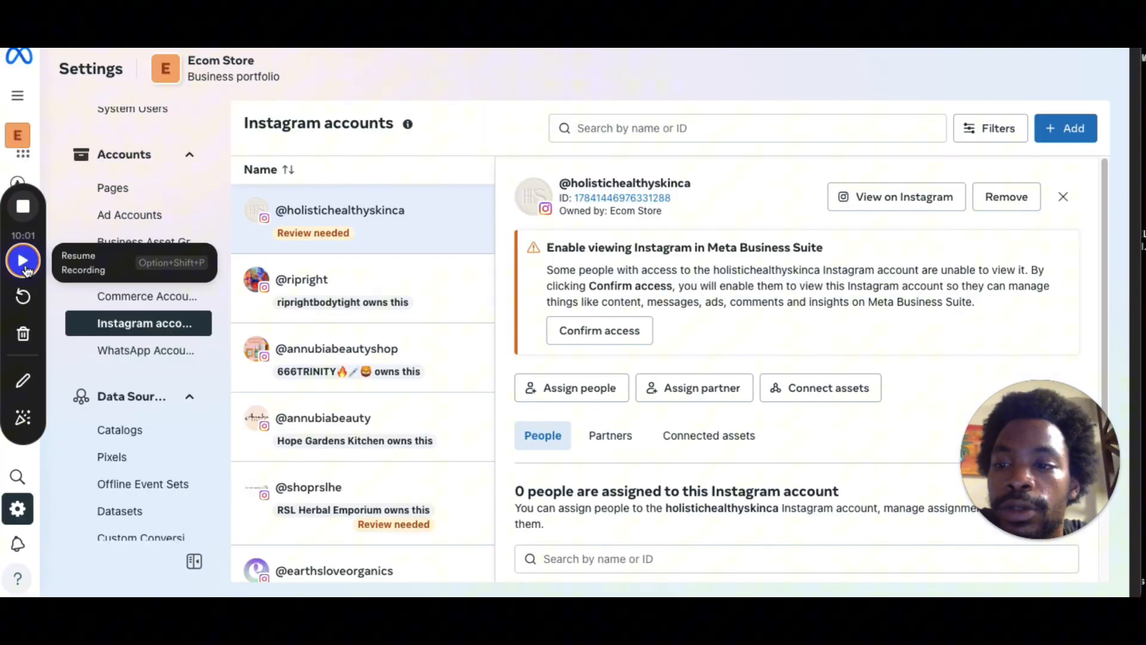
{"action": "left_click", "coordinate": [25, 267]}
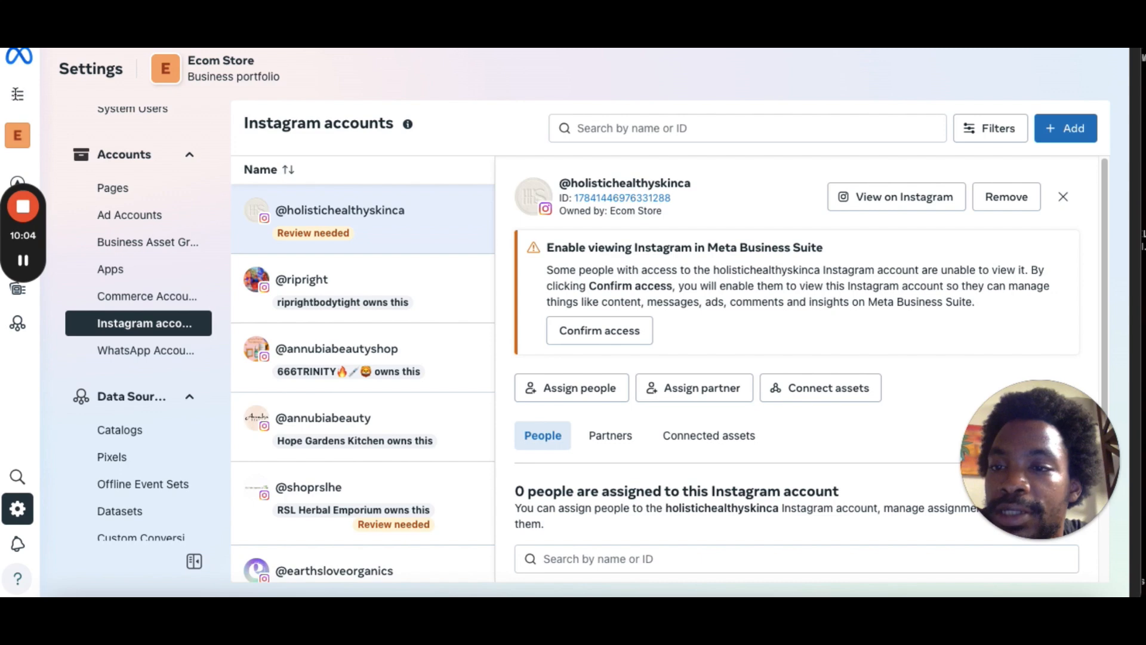
{"action": "left_click", "coordinate": [16, 96]}
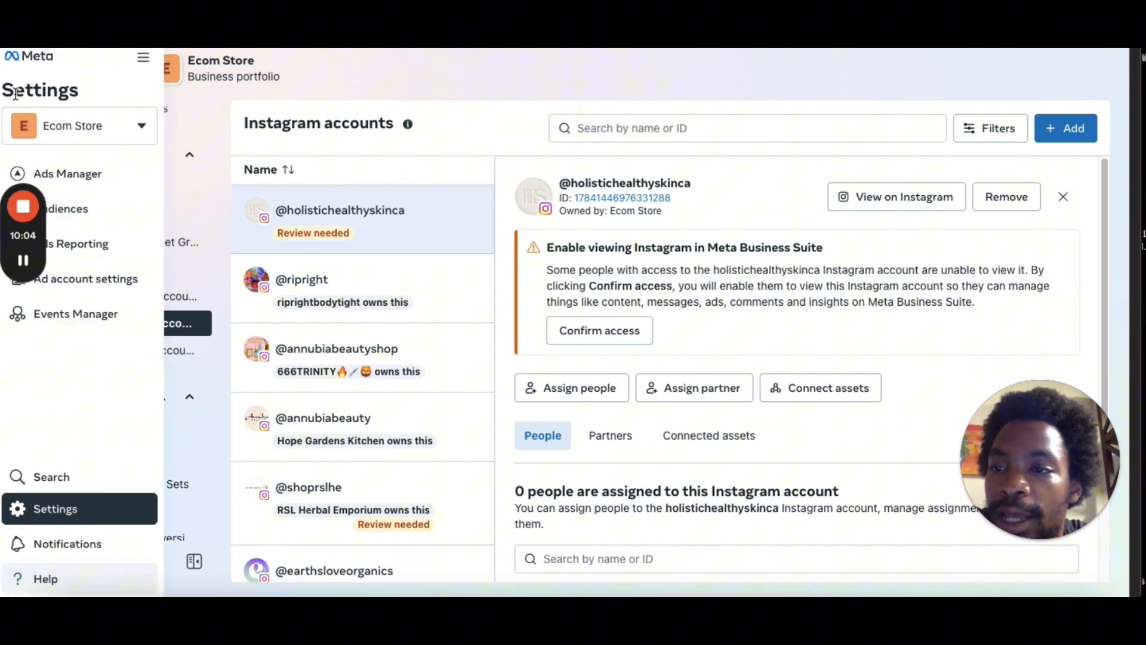
{"action": "left_click", "coordinate": [116, 185]}
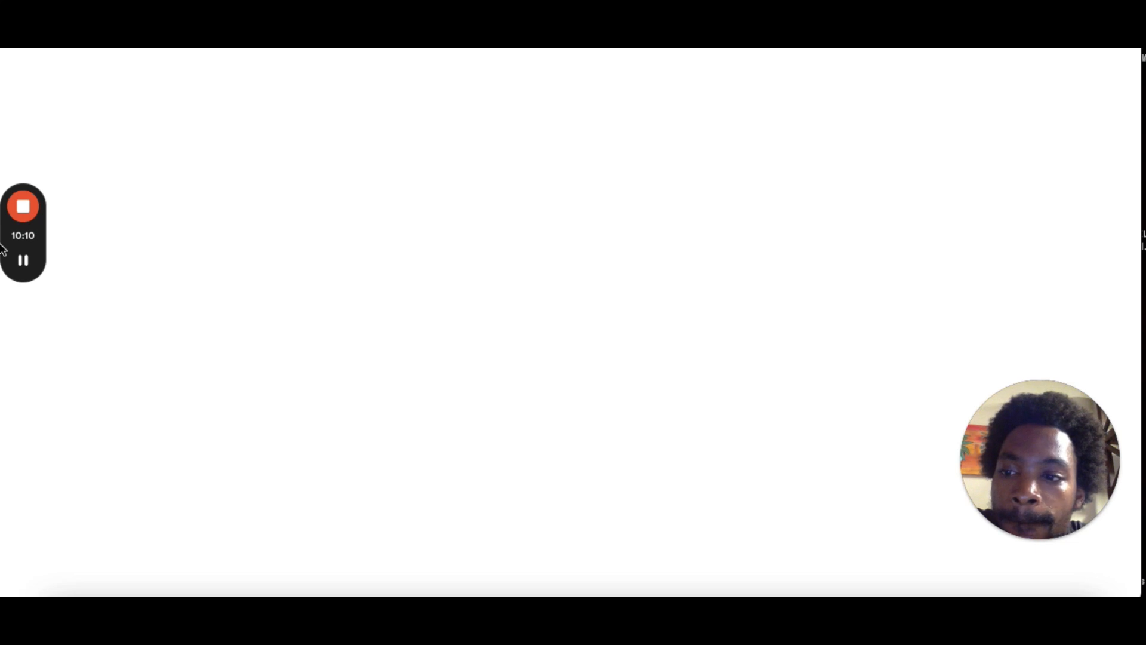
Create a new campaign with the Sales objective using the manual sales campaign setup.
{"action": "left_click", "coordinate": [24, 260]}
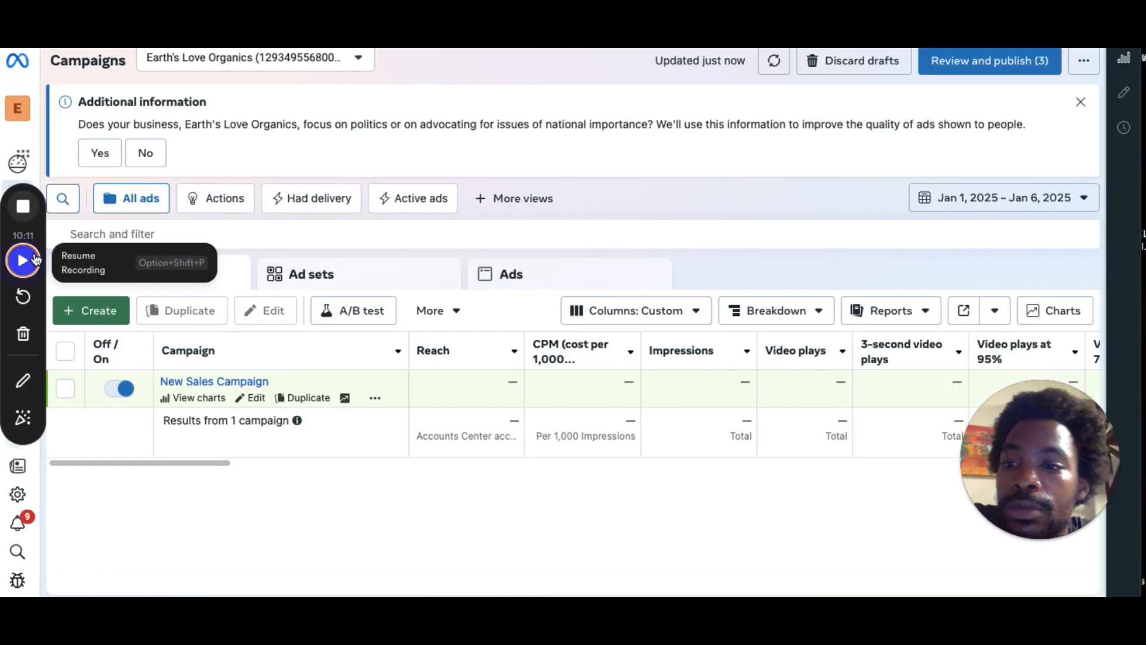
{"action": "left_click", "coordinate": [35, 258]}
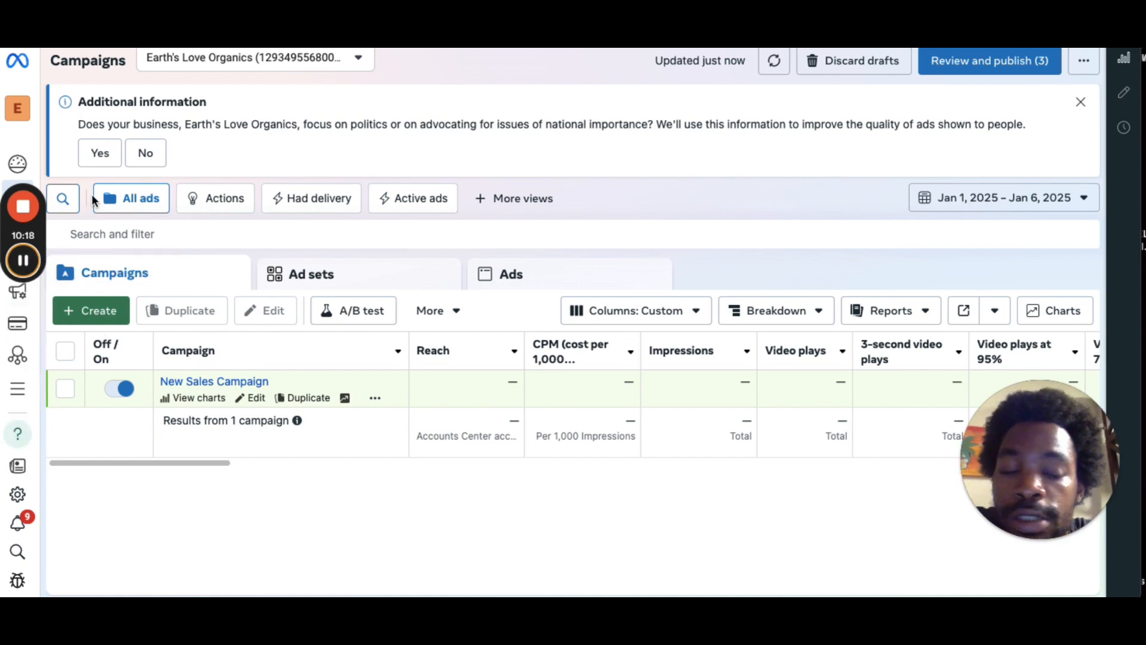
{"action": "left_click", "coordinate": [113, 315]}
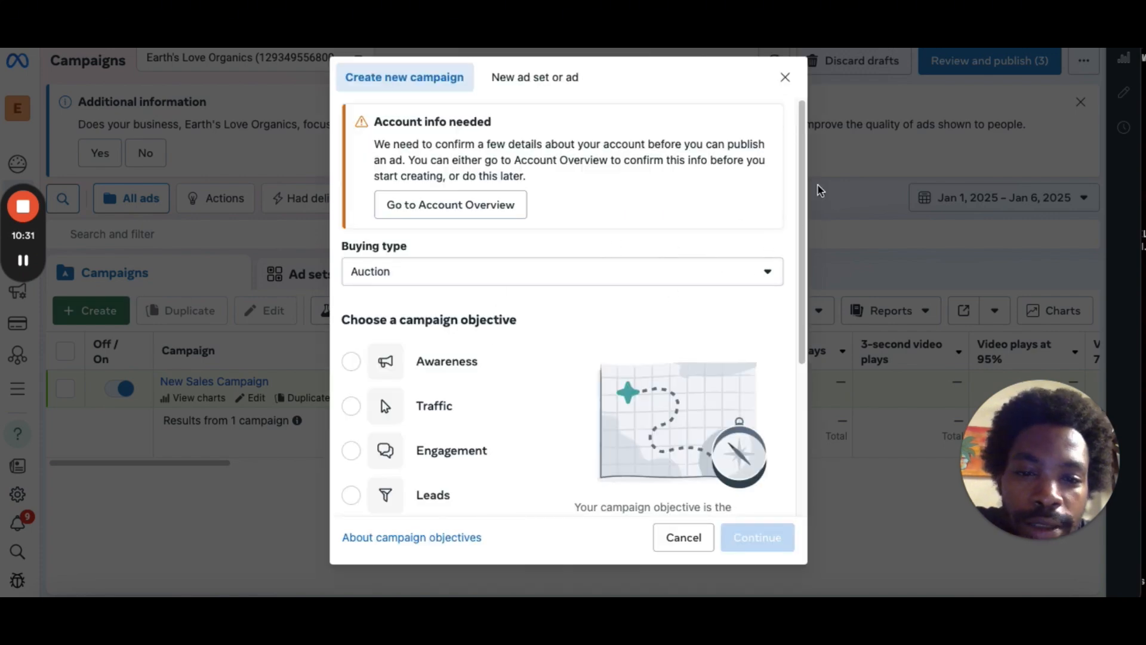
{"action": "scroll", "coordinate": [804, 191], "scroll_direction": "down", "scroll_amount": 4}
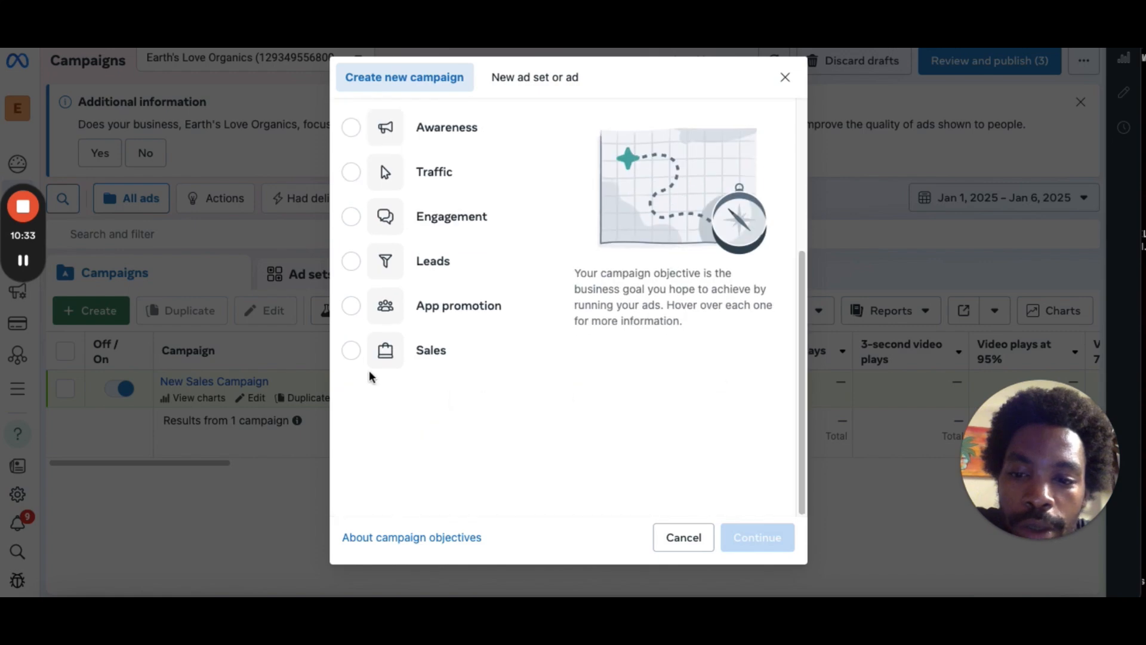
{"action": "left_click", "coordinate": [348, 356]}
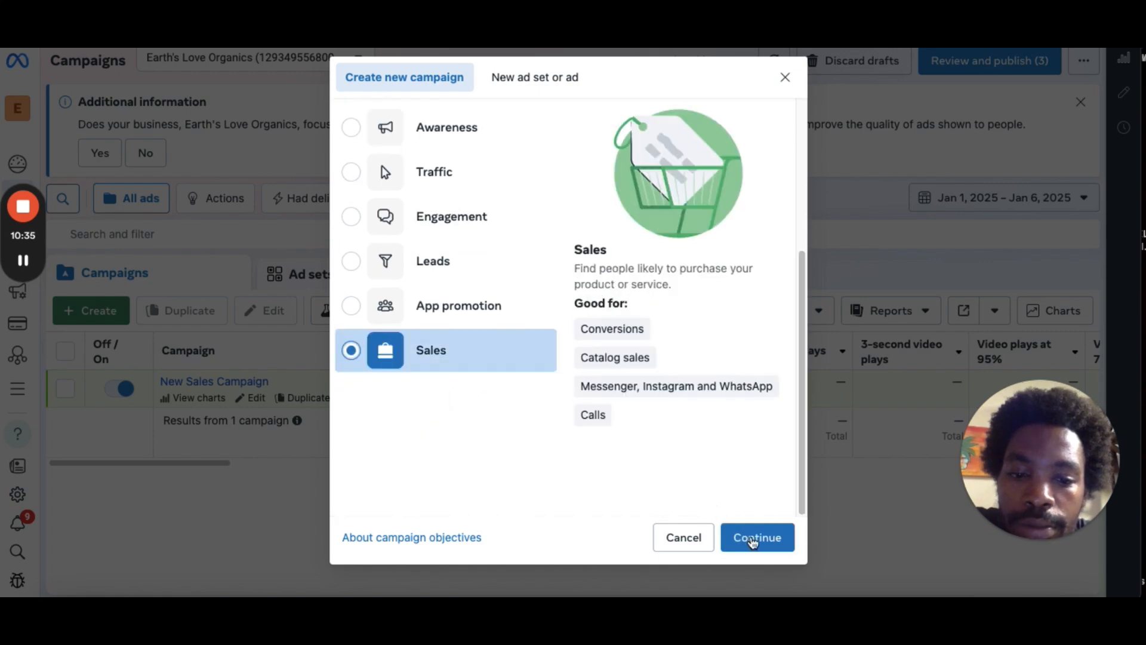
{"action": "left_click", "coordinate": [753, 540]}
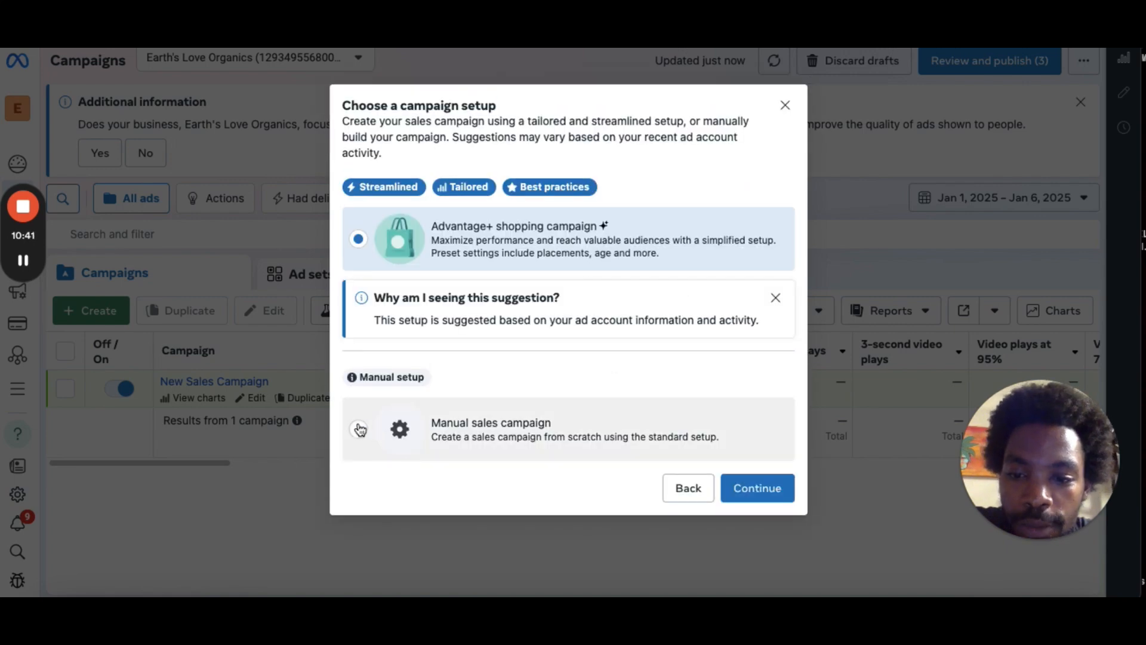
{"action": "left_click", "coordinate": [359, 429]}
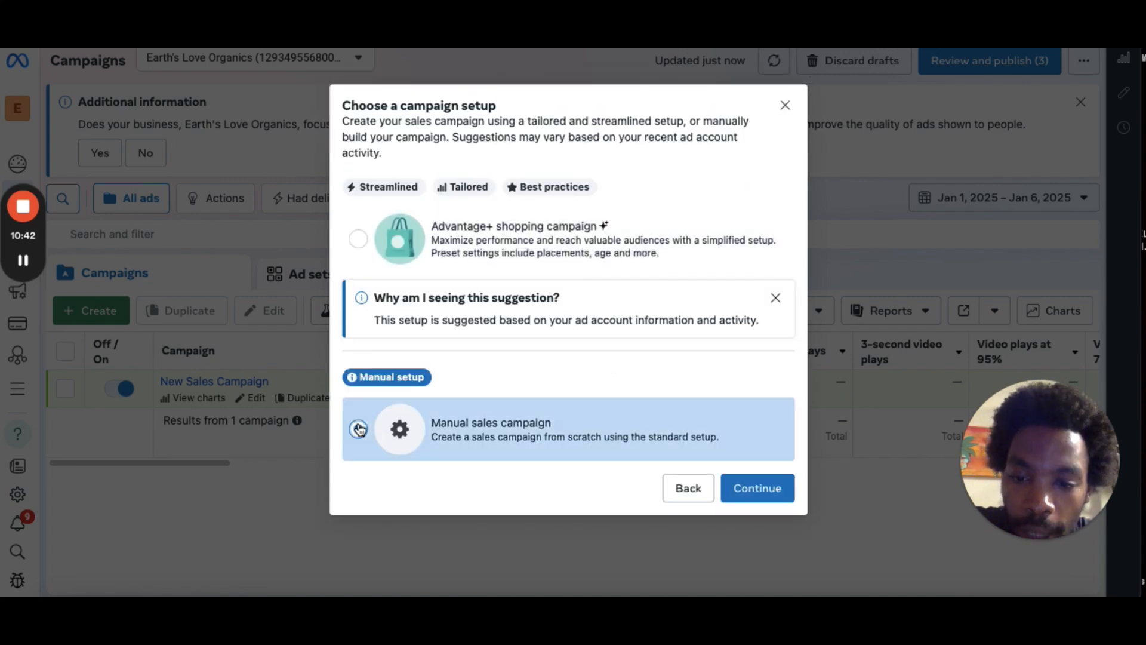
{"action": "left_click", "coordinate": [766, 488]}
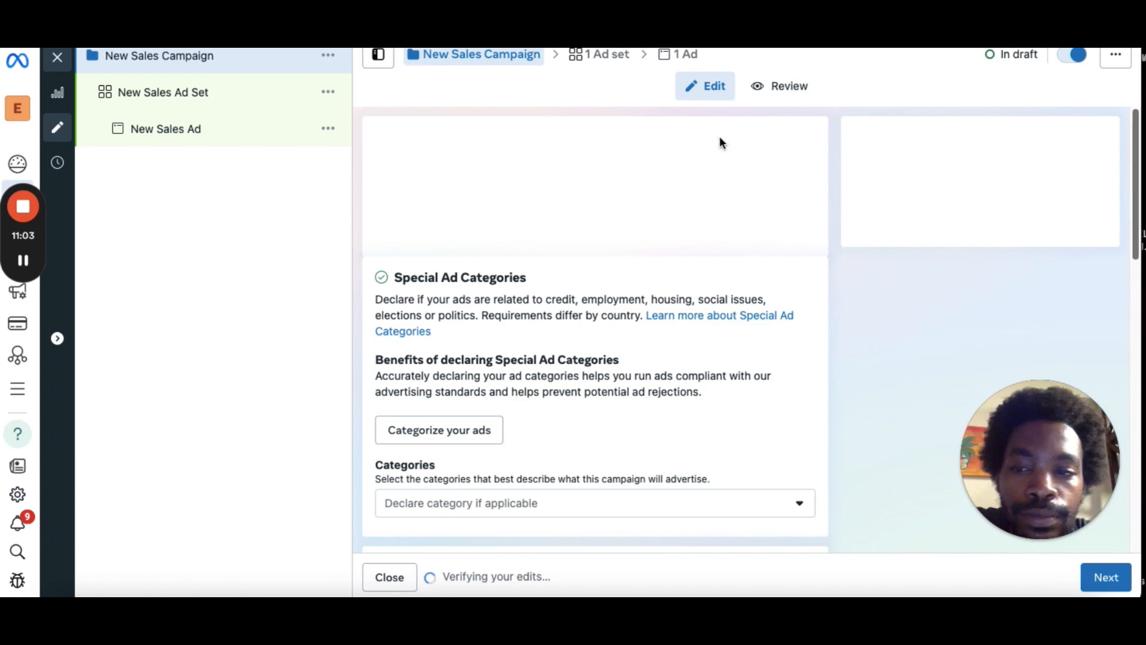
Rename the campaign to "PR | TOF + US | 18+ | CBO".
{"action": "left_click", "coordinate": [23, 259]}
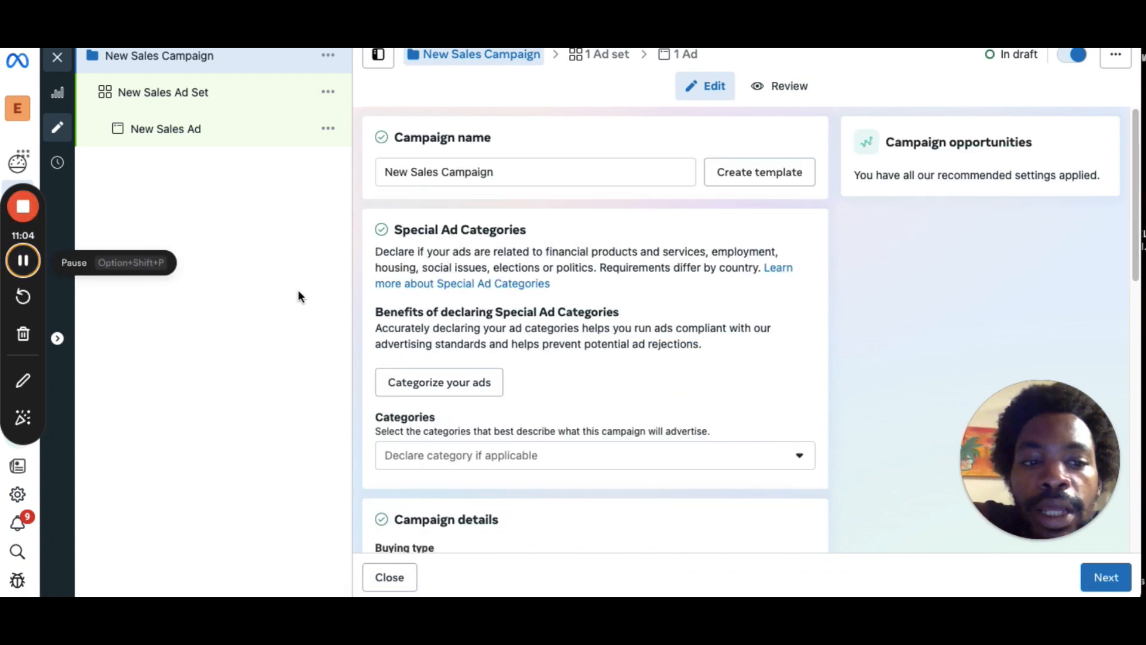
{"action": "triple_click", "coordinate": [491, 172]}
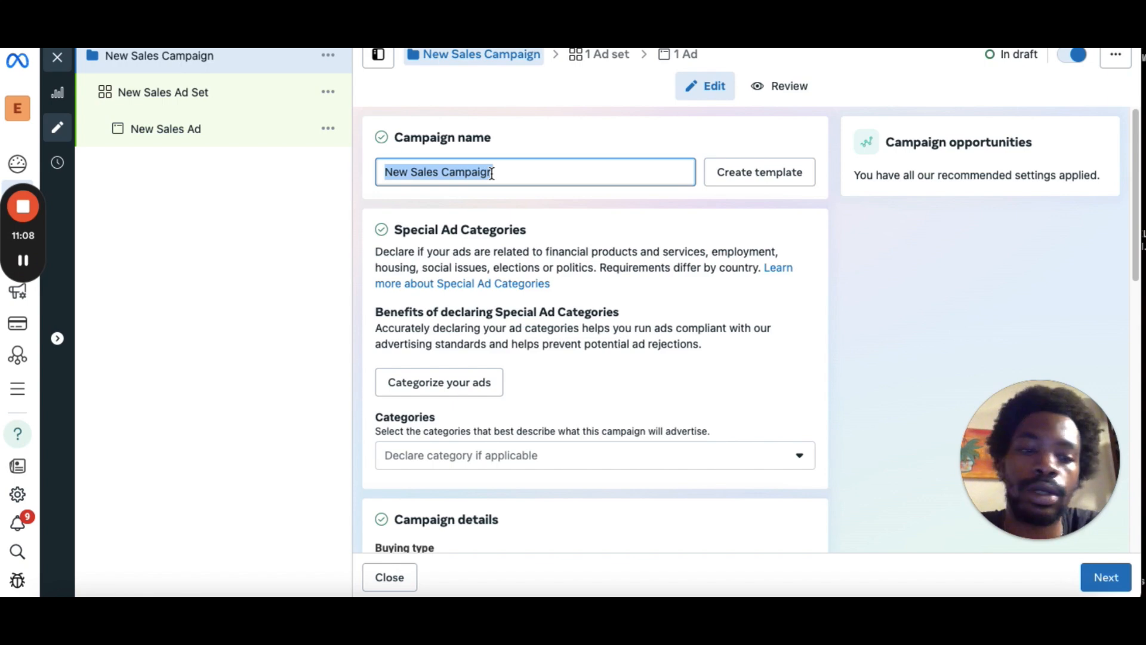
{"action": "type", "text": "WE"}
{"action": "key", "text": "BackSpace"}
{"action": "key", "text": "BackSpace"}
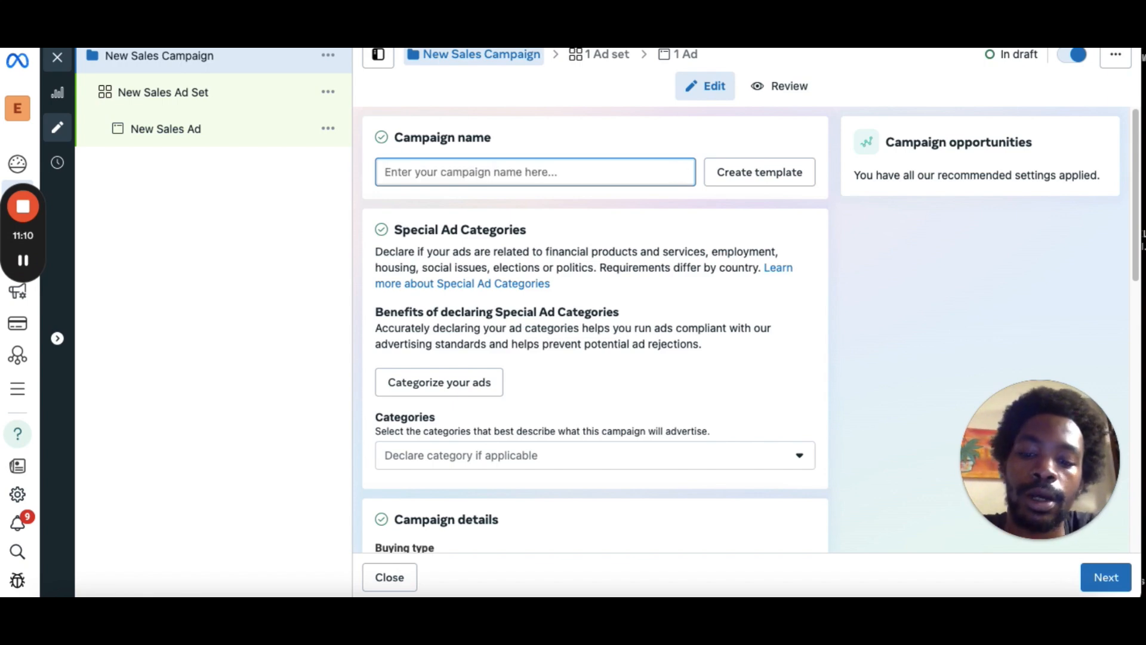
{"action": "type", "text": "PR"}
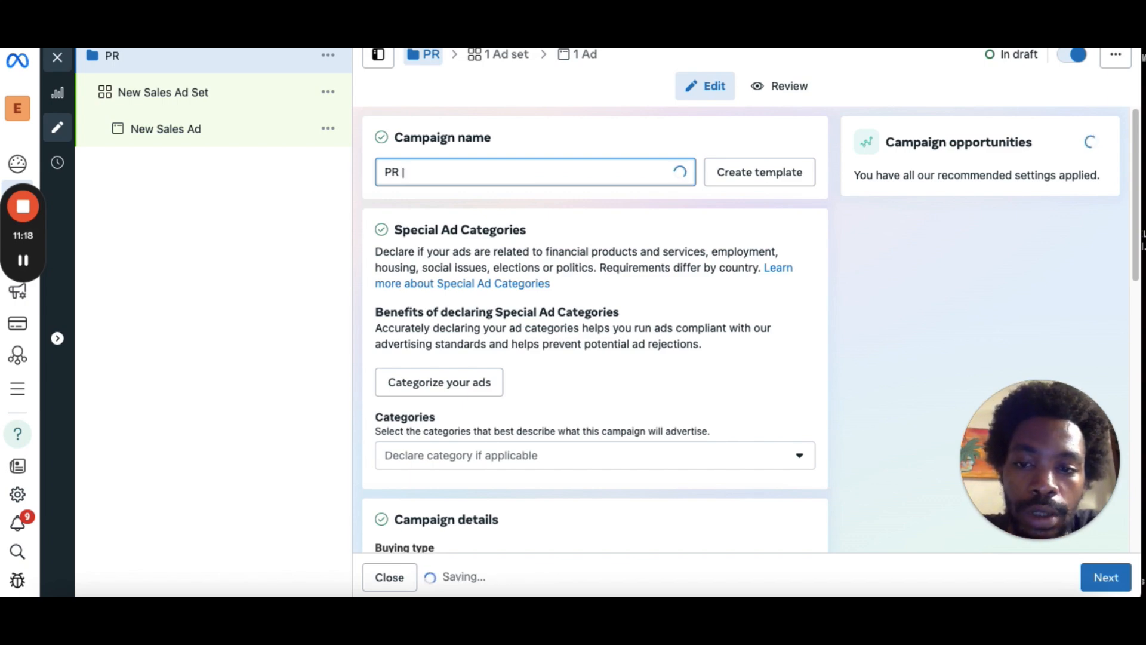
{"action": "type", "text": " | TOF"}
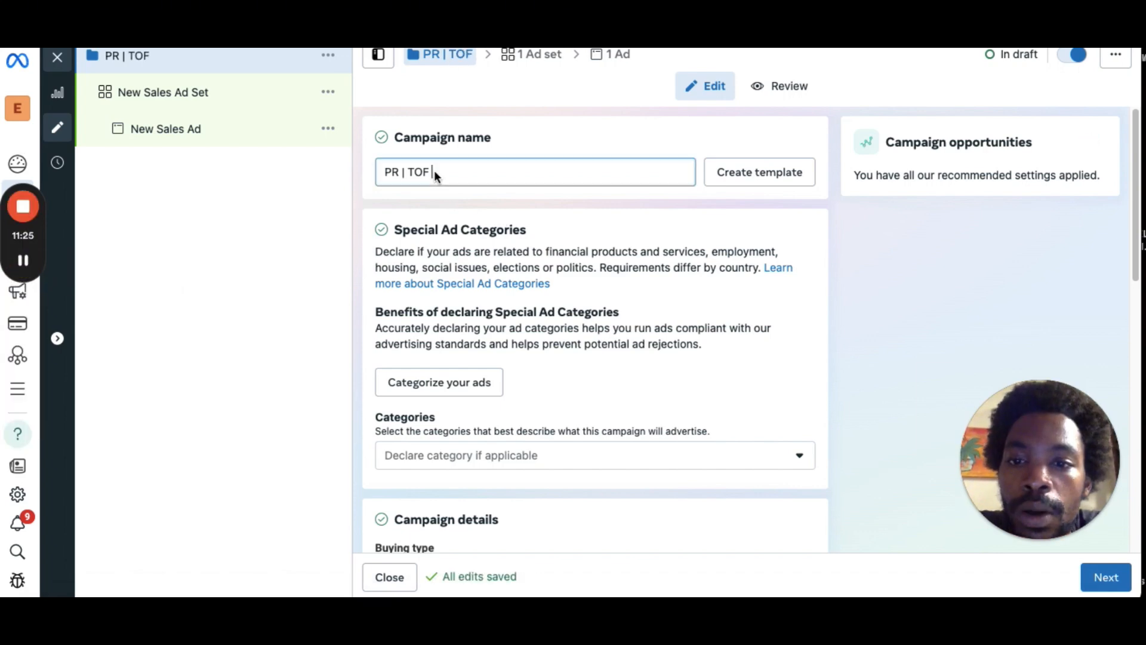
{"action": "type", "text": "+"}
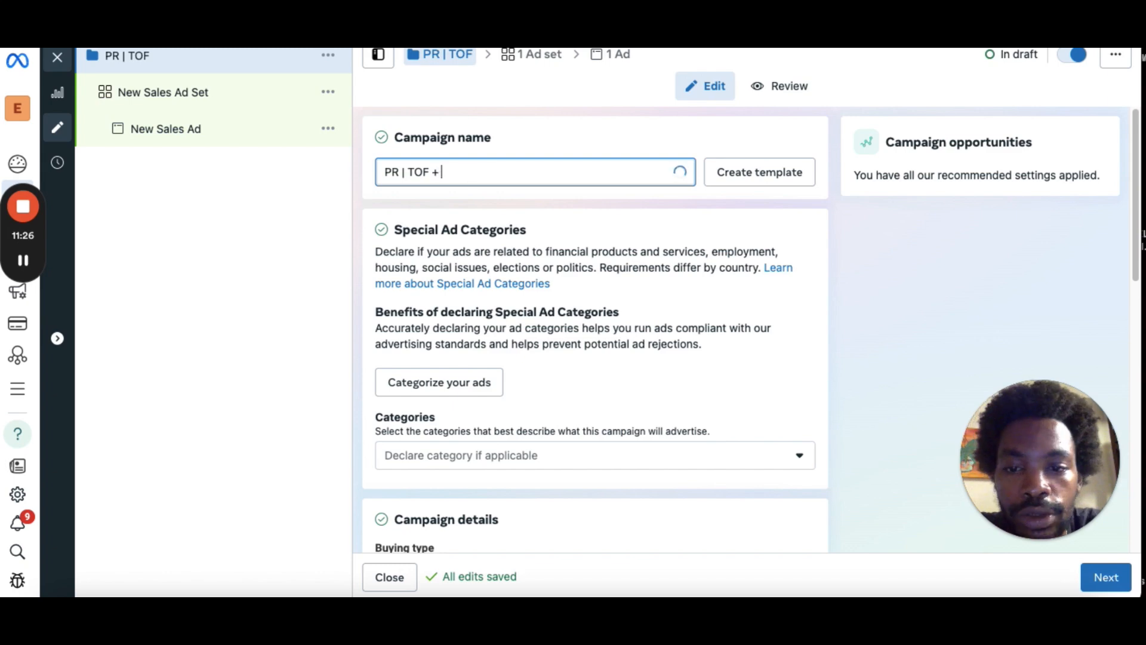
{"action": "type", "text": " US"}
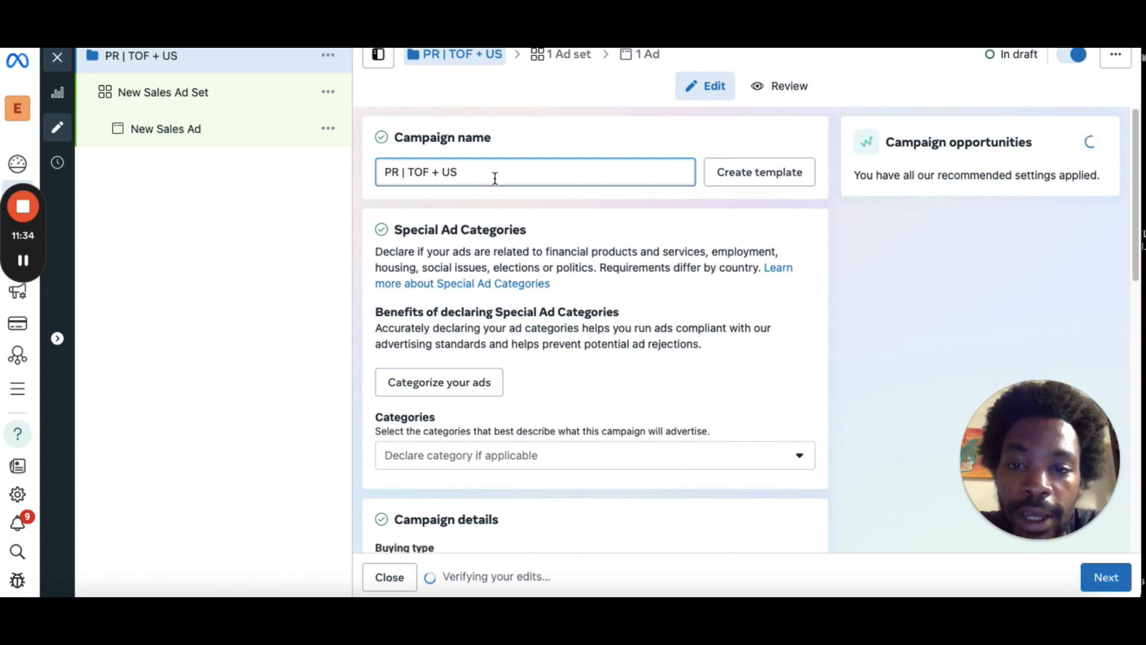
{"action": "type", "text": "|"}
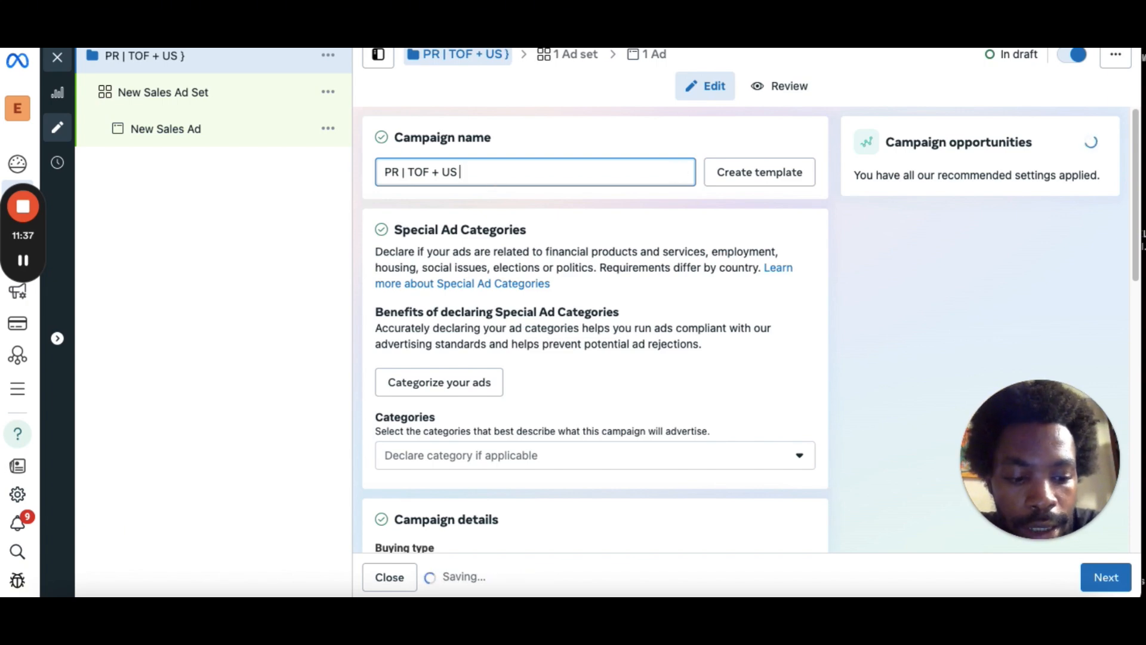
{"action": "type", "text": " 18"}
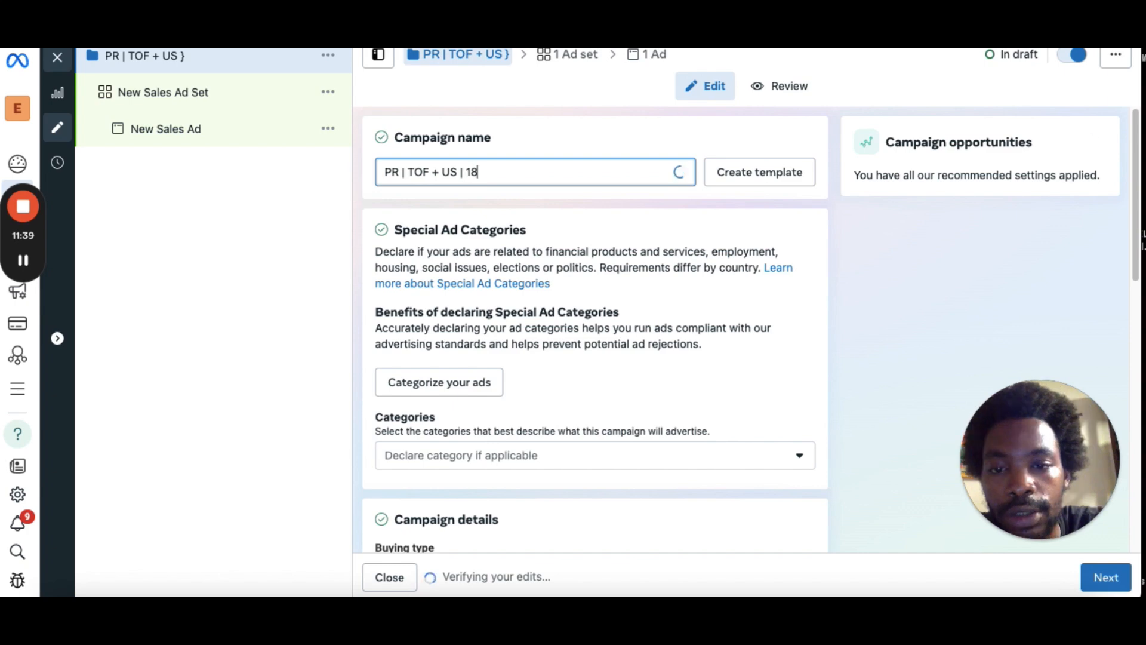
{"action": "type", "text": "+"}
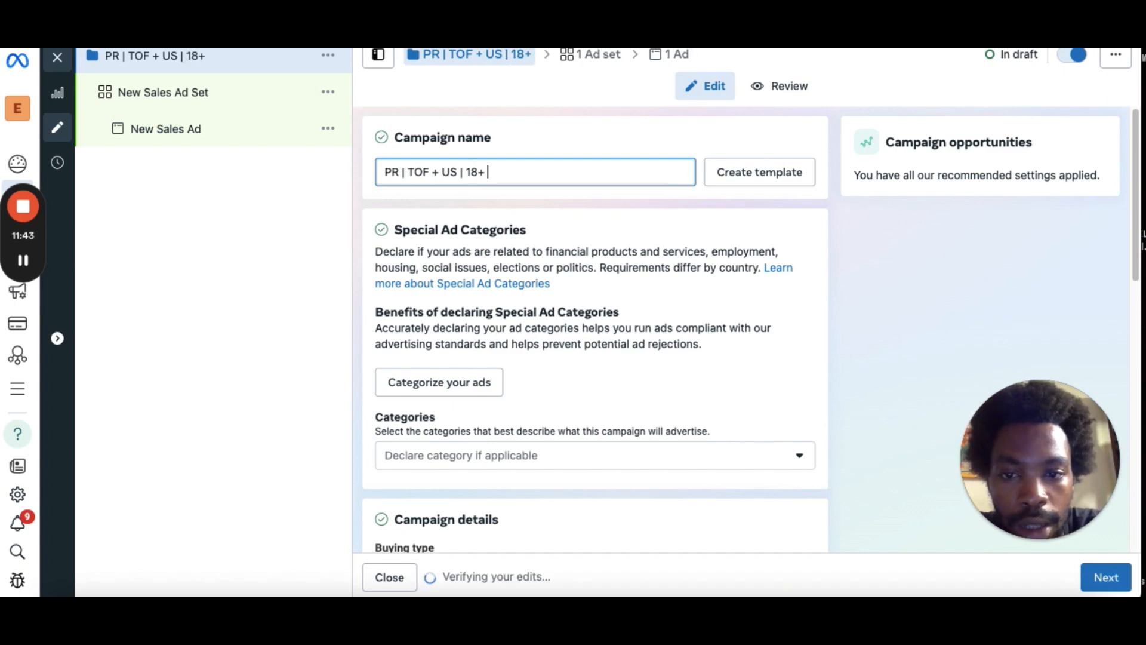
{"action": "type", "text": " | CBO"}
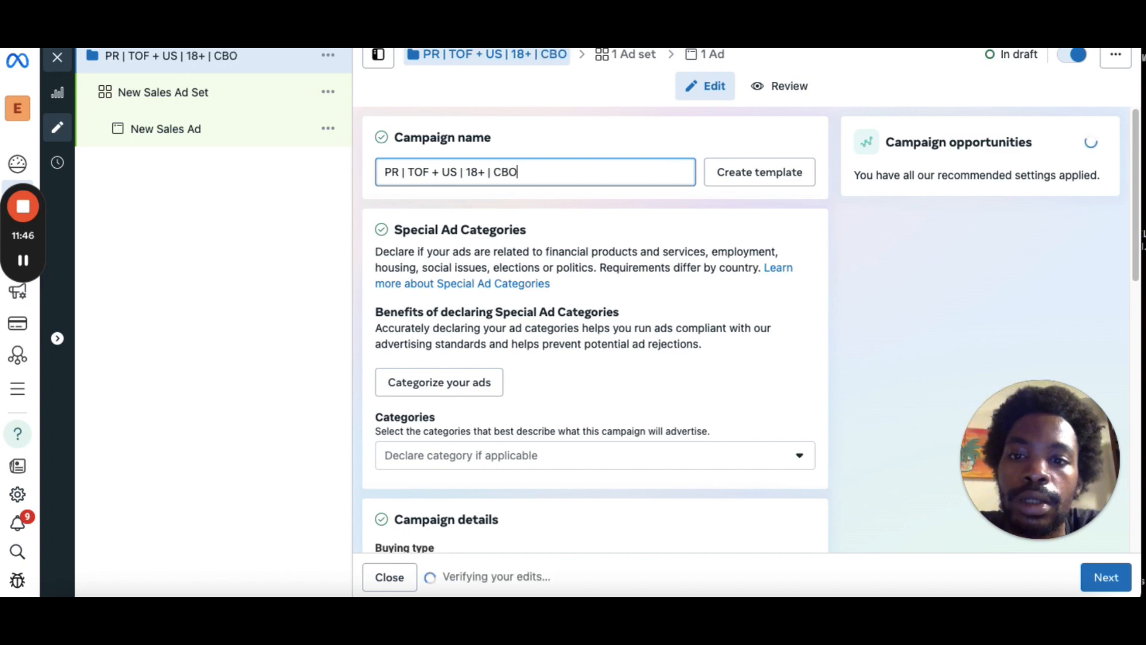
{"action": "left_click", "coordinate": [579, 205]}
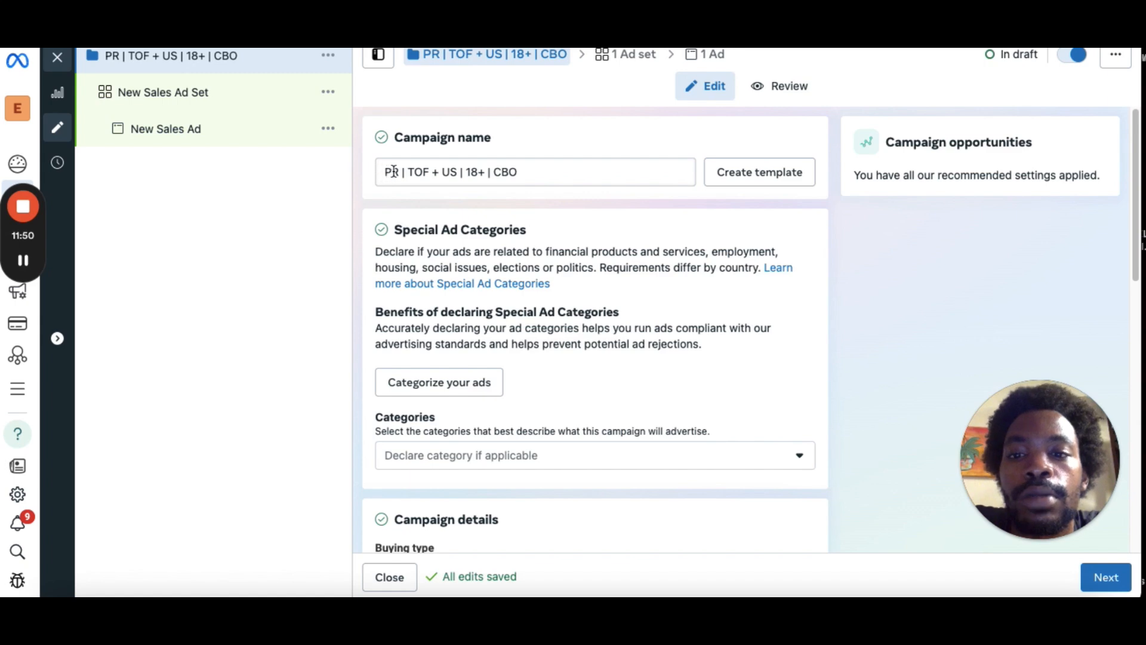
{"action": "left_click", "coordinate": [423, 169]}
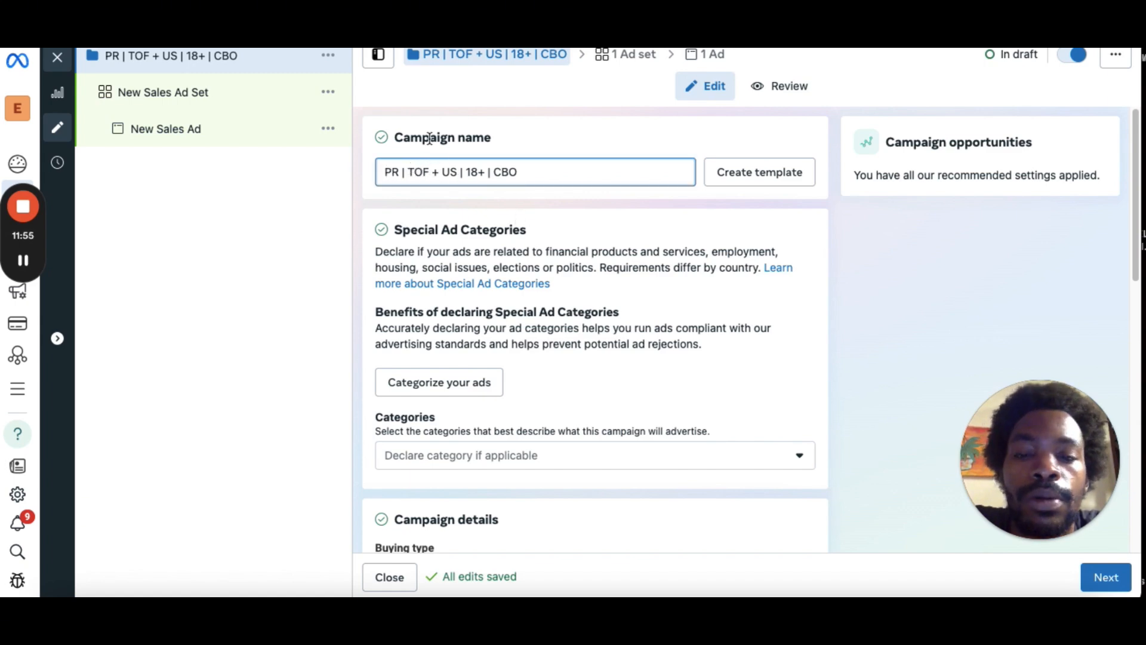
{"action": "left_click", "coordinate": [470, 175]}
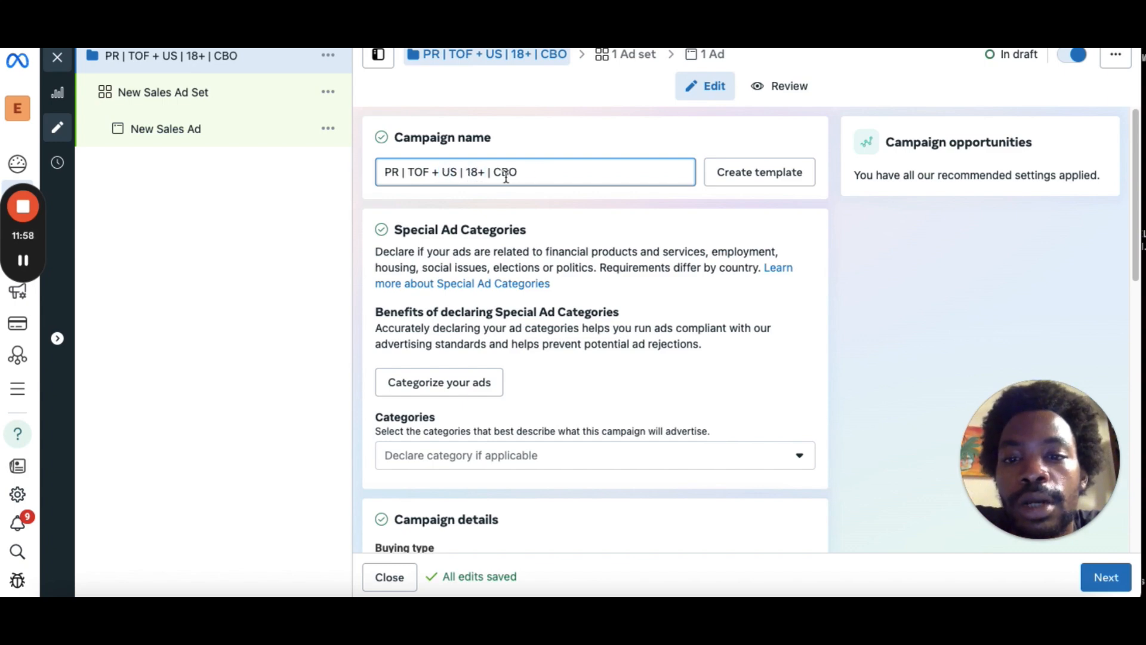
{"action": "left_click", "coordinate": [493, 175]}
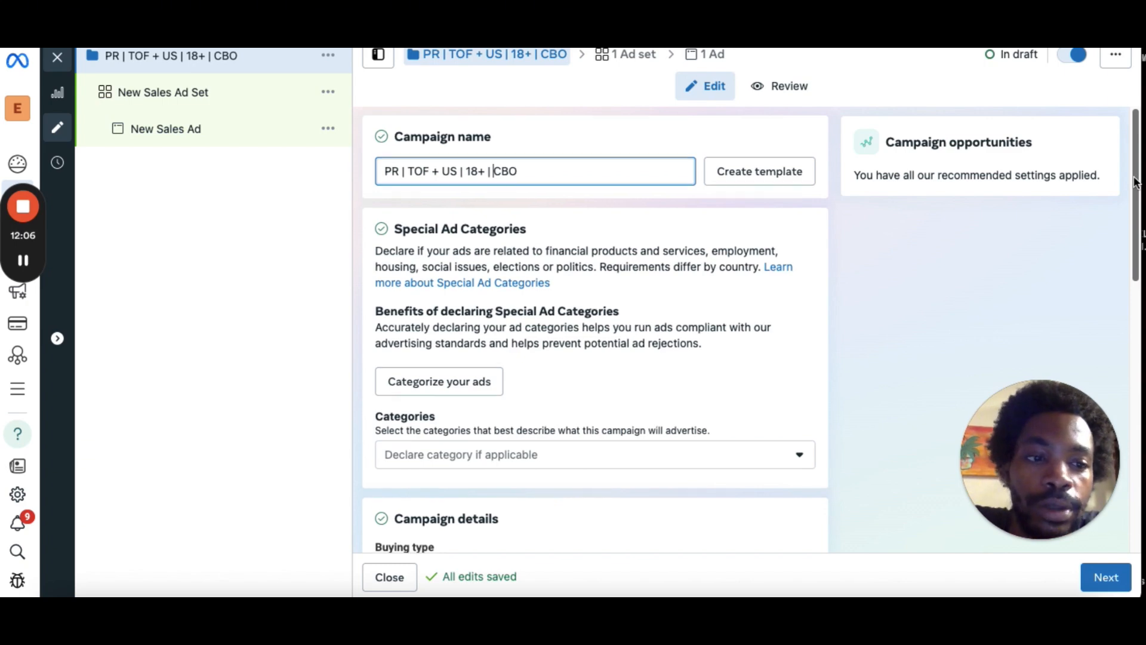
Turn on Advantage campaign budget with a $20.00 daily budget and move on to the ad set.
{"action": "left_click_drag", "start_coordinate": [1136, 181], "coordinate": [1135, 413]}
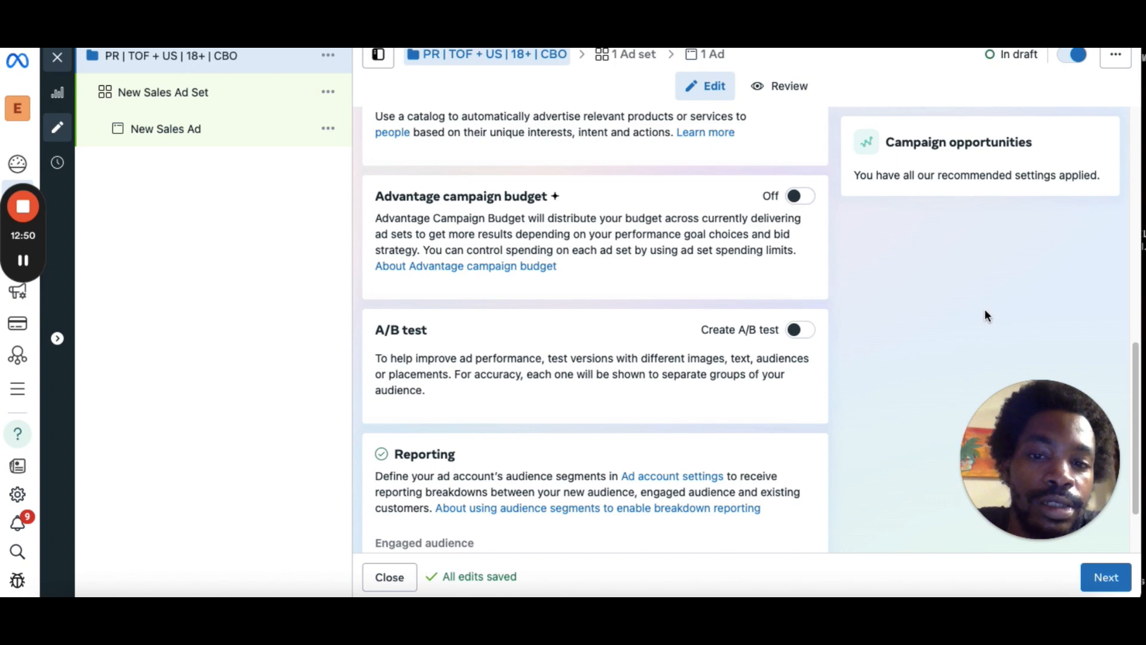
{"action": "scroll", "coordinate": [1133, 405], "scroll_direction": "down", "scroll_amount": 1}
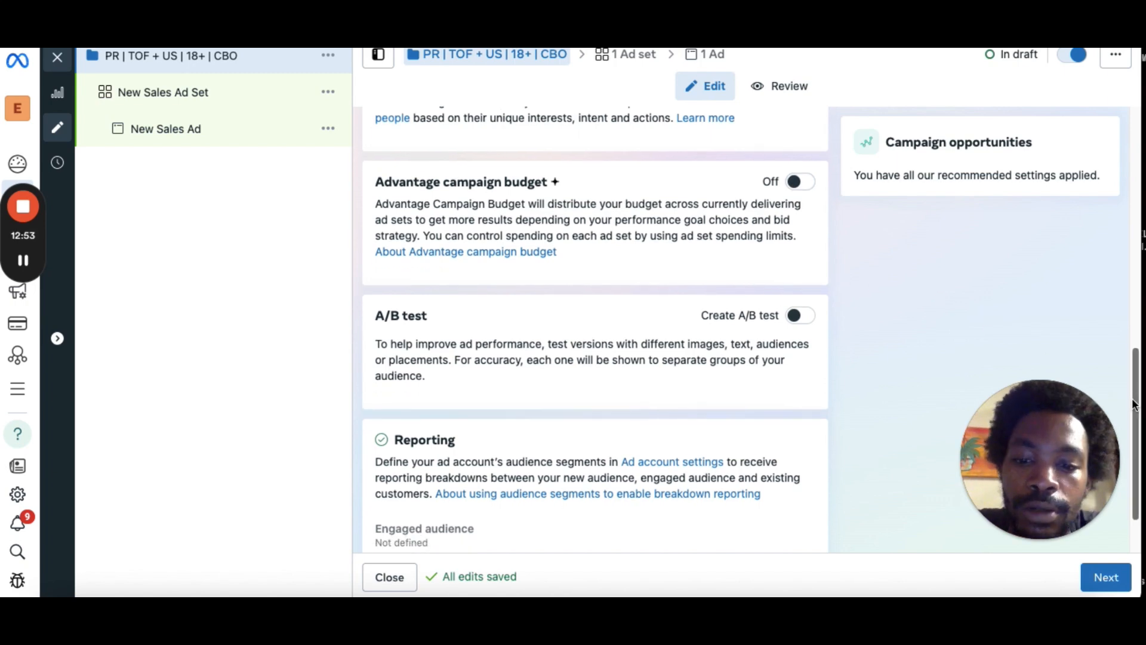
{"action": "left_click_drag", "start_coordinate": [1133, 404], "coordinate": [1122, 348]}
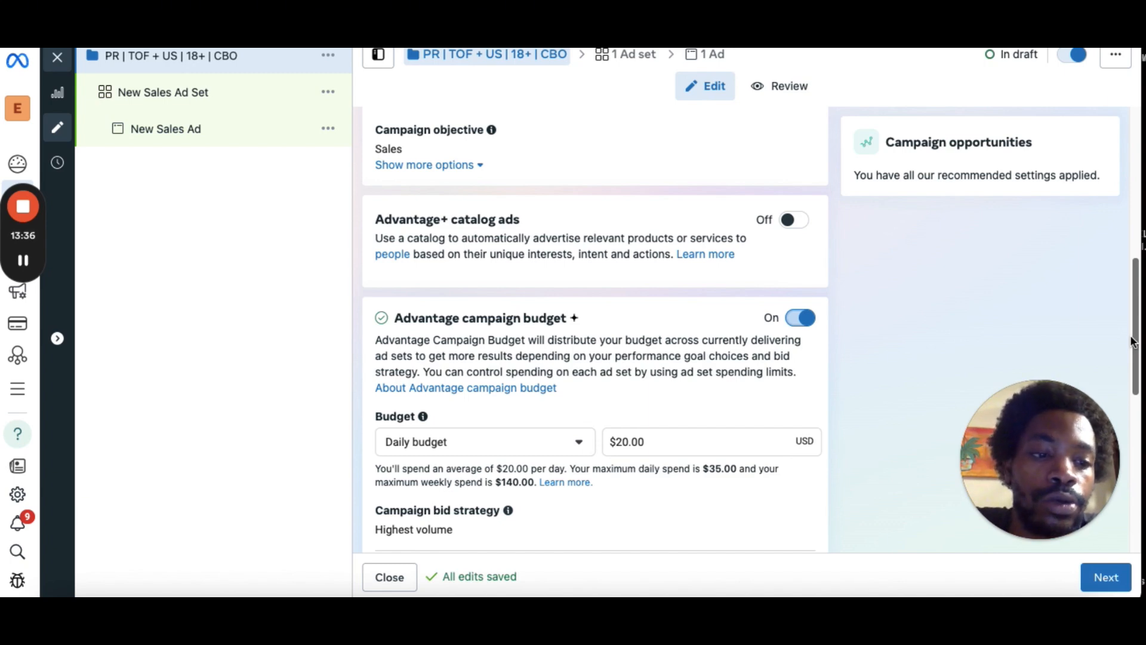
{"action": "left_click_drag", "start_coordinate": [1133, 327], "coordinate": [1129, 386]}
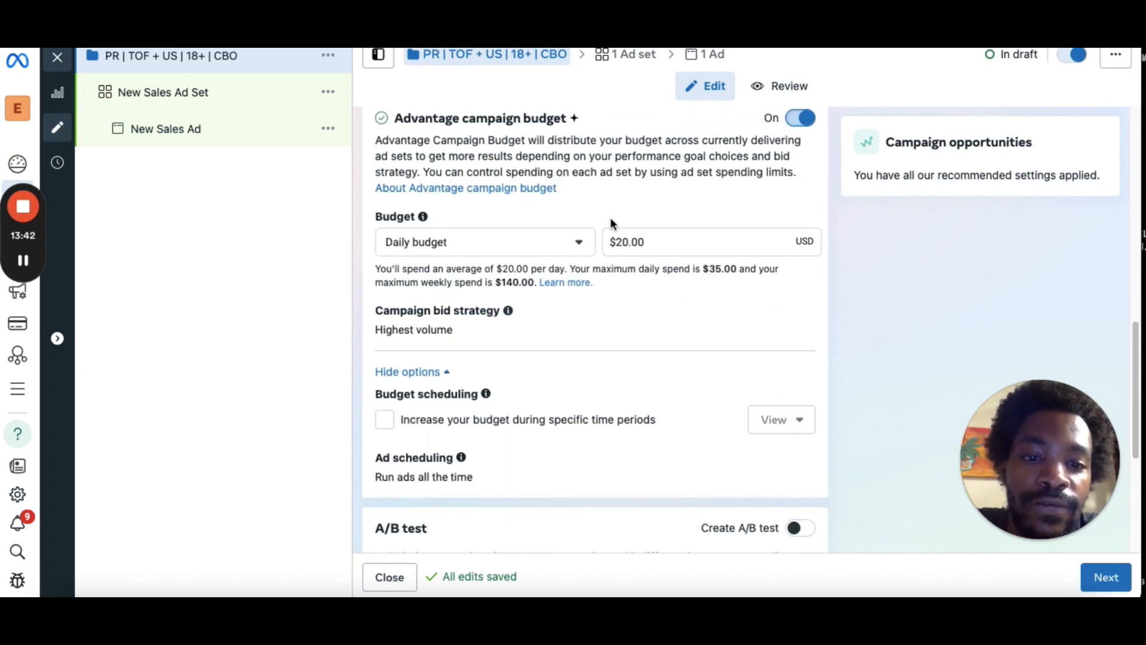
{"action": "left_click", "coordinate": [631, 243]}
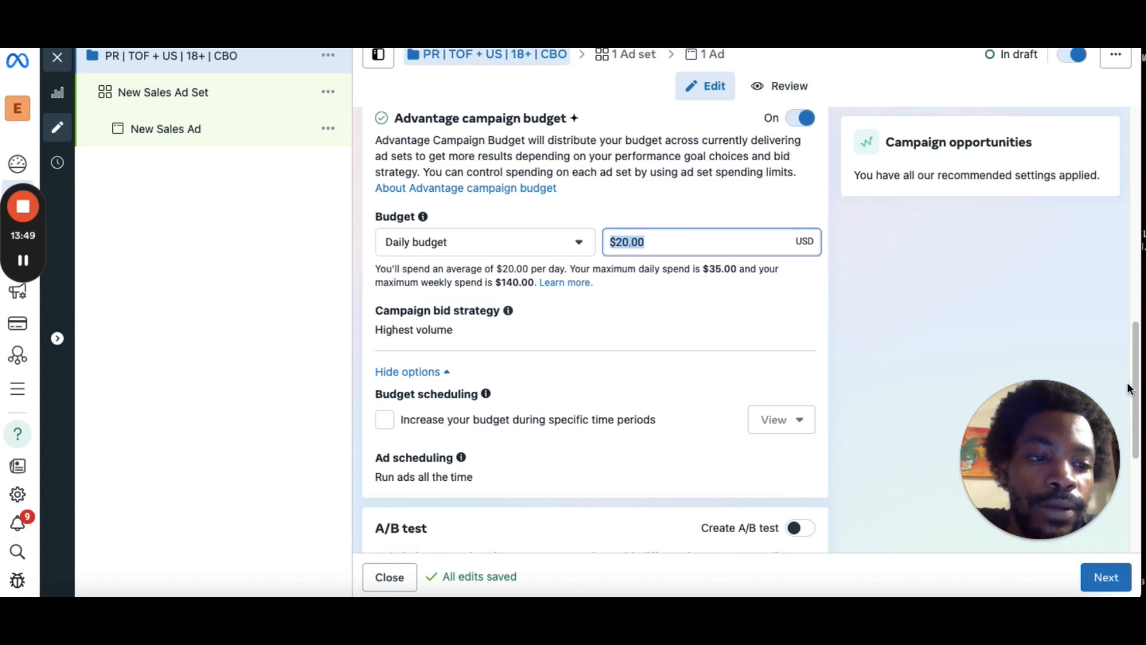
{"action": "left_click_drag", "start_coordinate": [1129, 390], "coordinate": [1132, 484]}
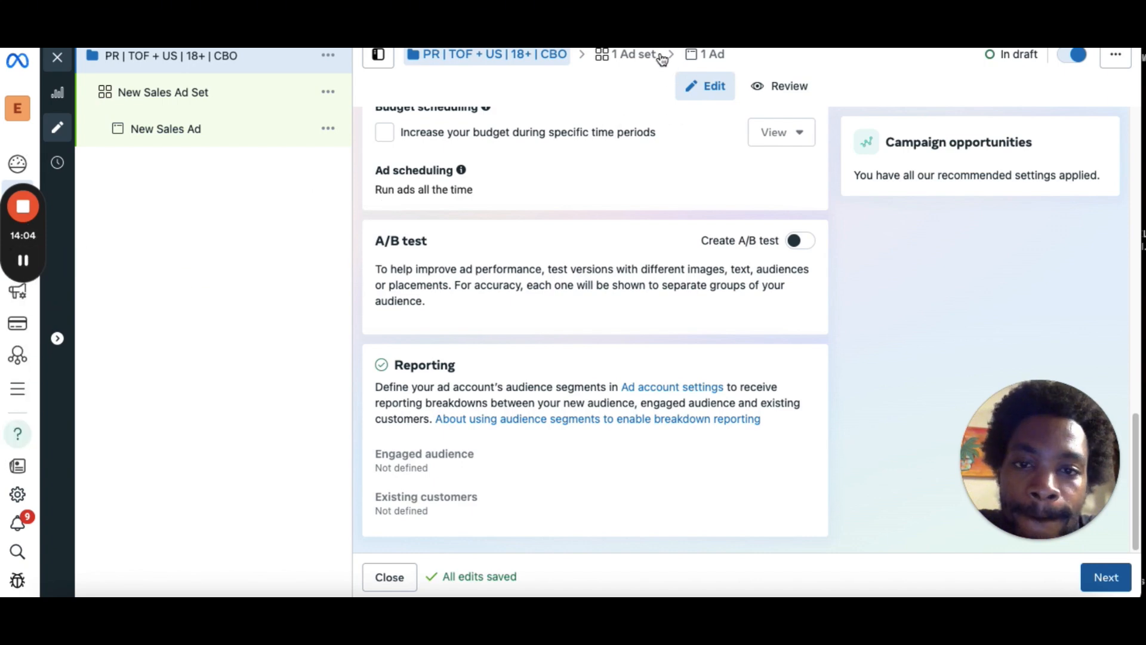
{"action": "left_click", "coordinate": [23, 261]}
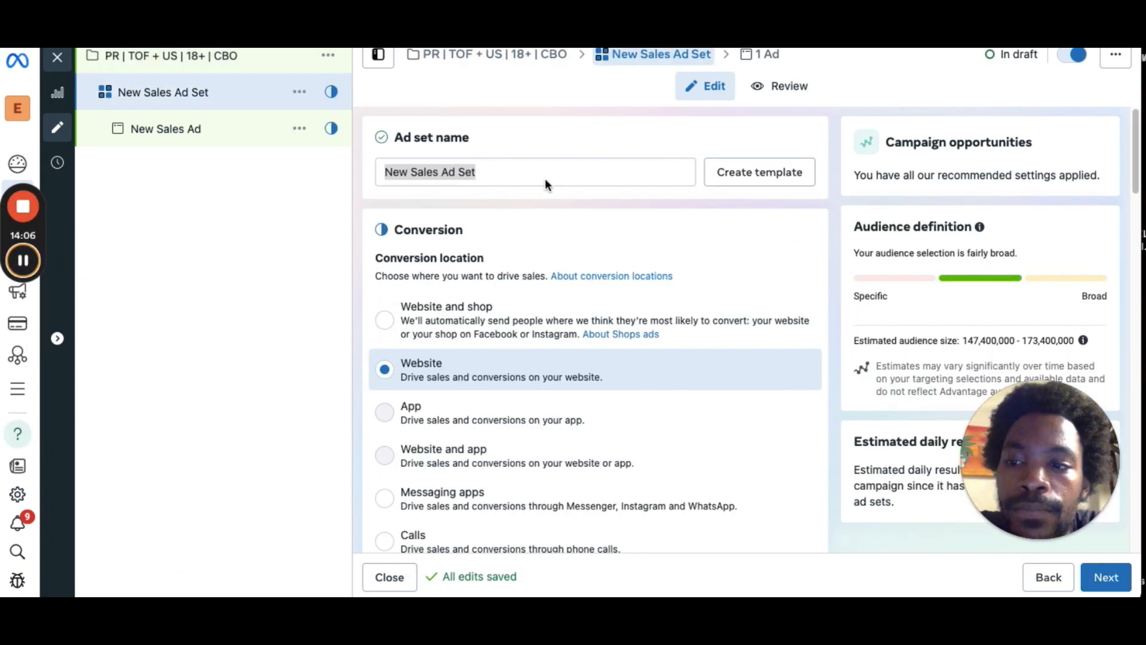
Rename the ad set to "CT1 | US | M + F | 18+ | PUR".
{"action": "left_click", "coordinate": [519, 170]}
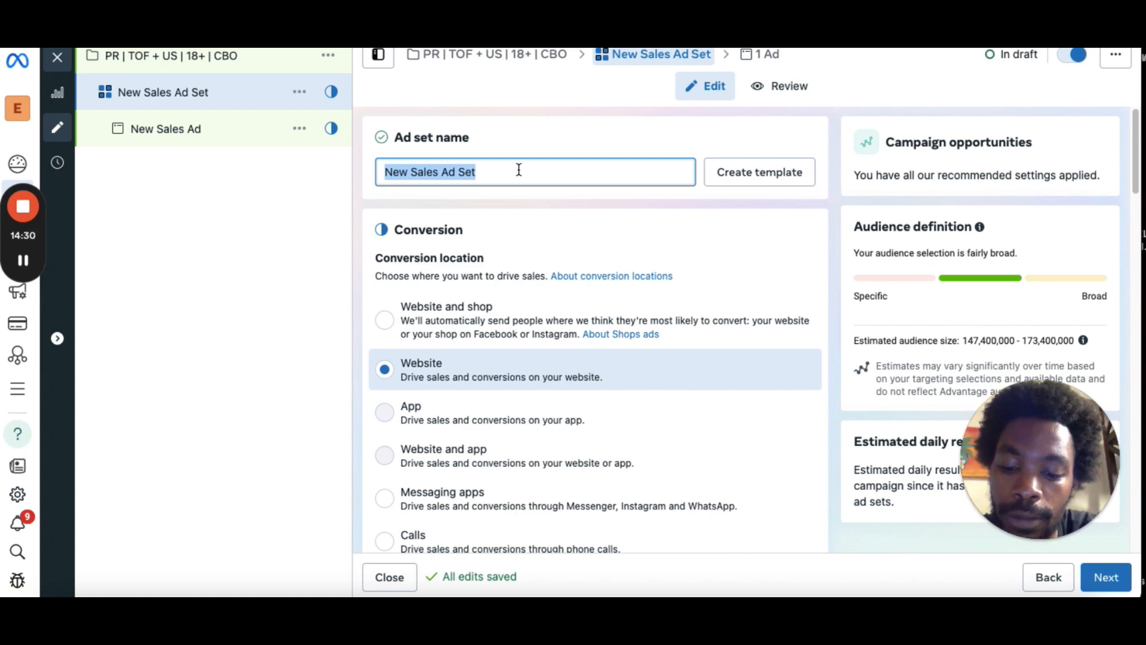
{"action": "type", "text": "CT"}
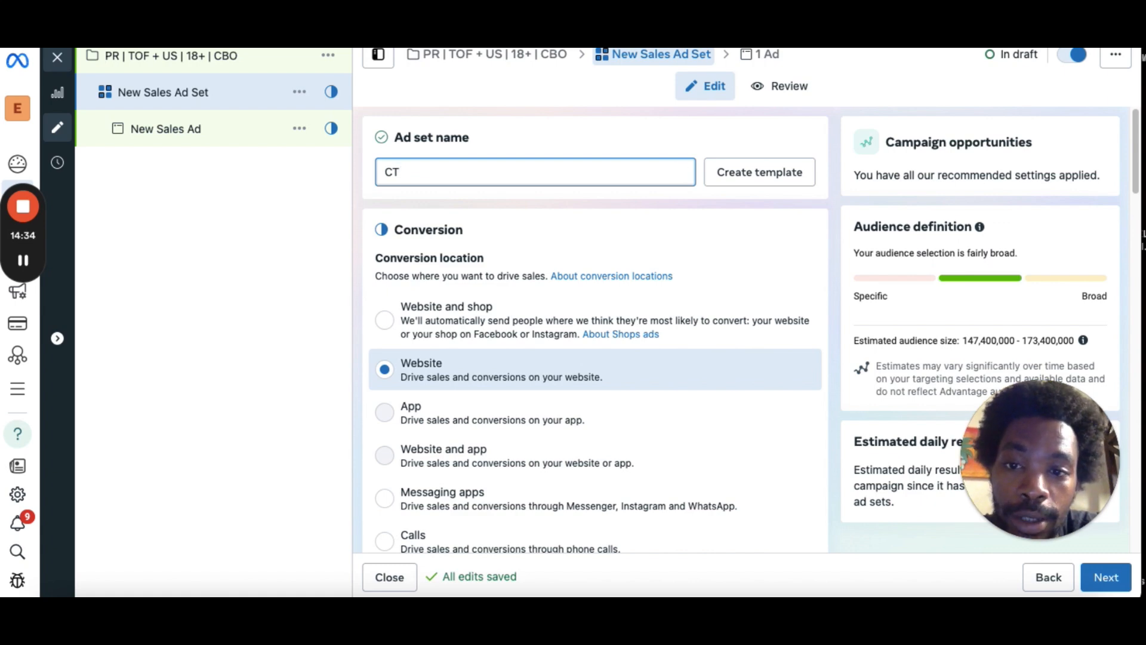
{"action": "type", "text": "!"}
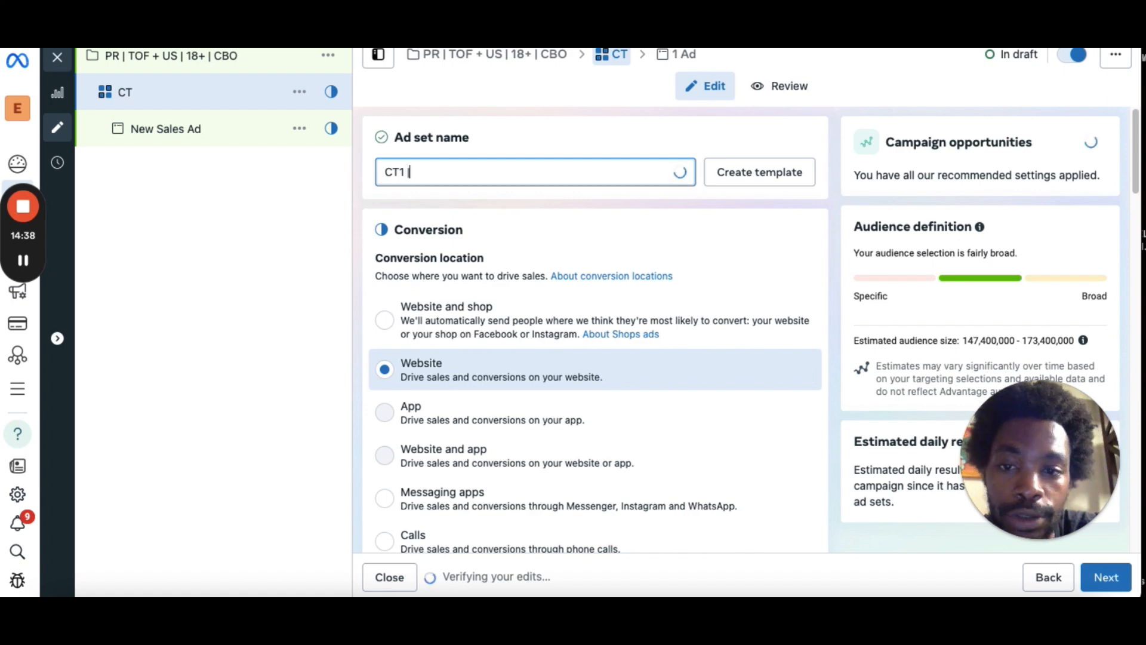
{"action": "type", "text": " |"}
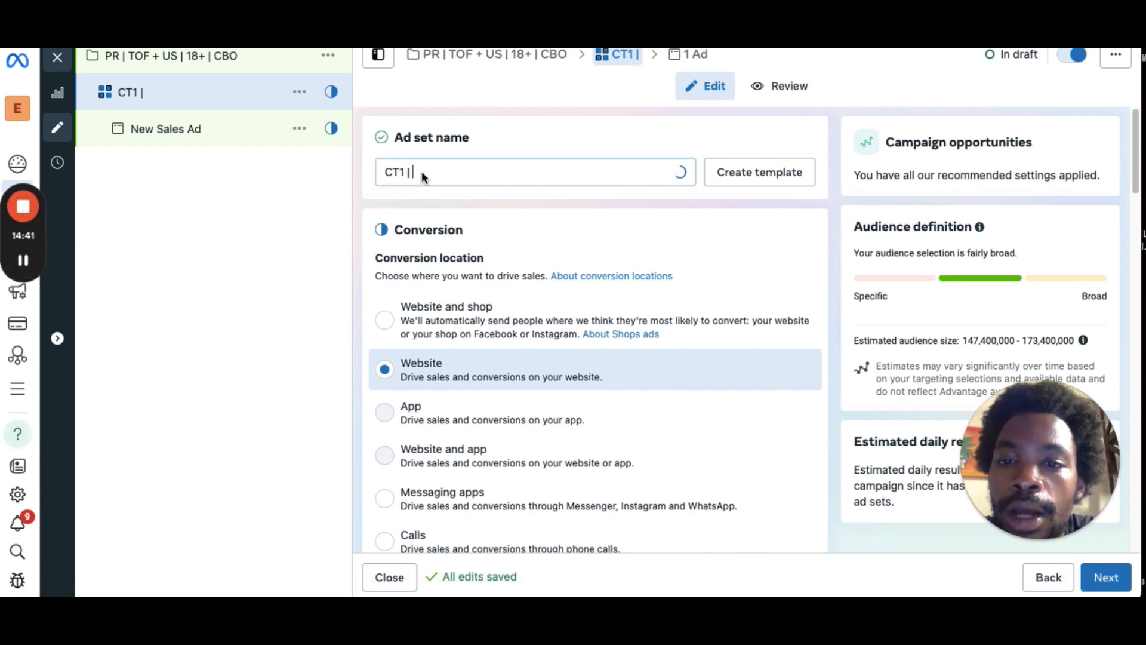
{"action": "type", "text": " US"}
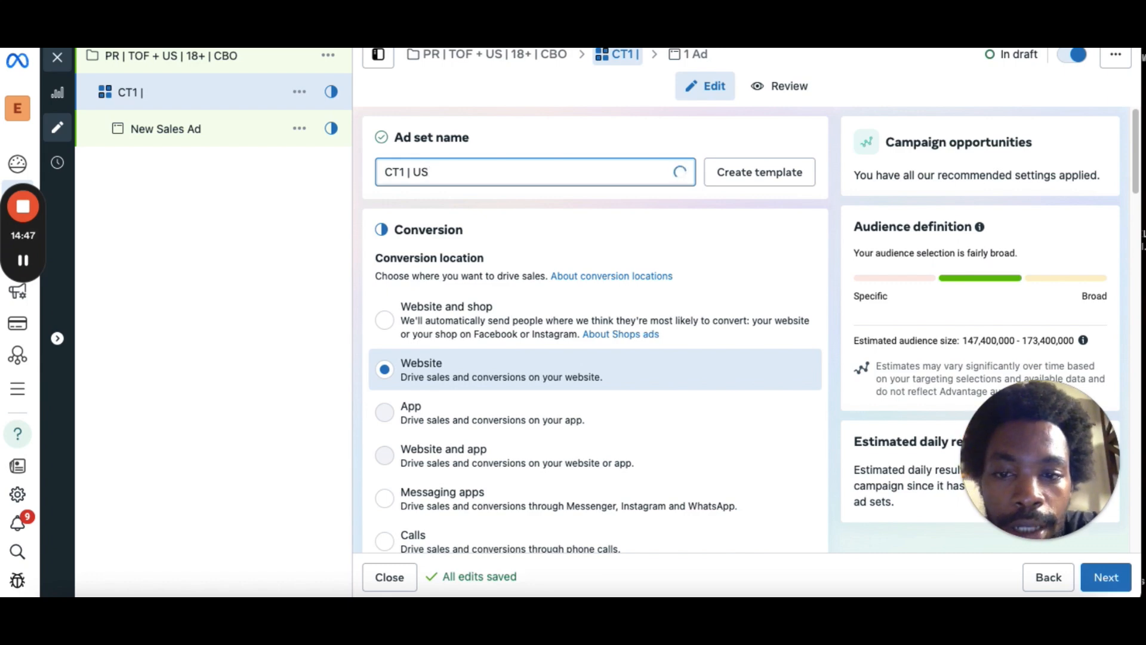
{"action": "type", "text": "| 18"}
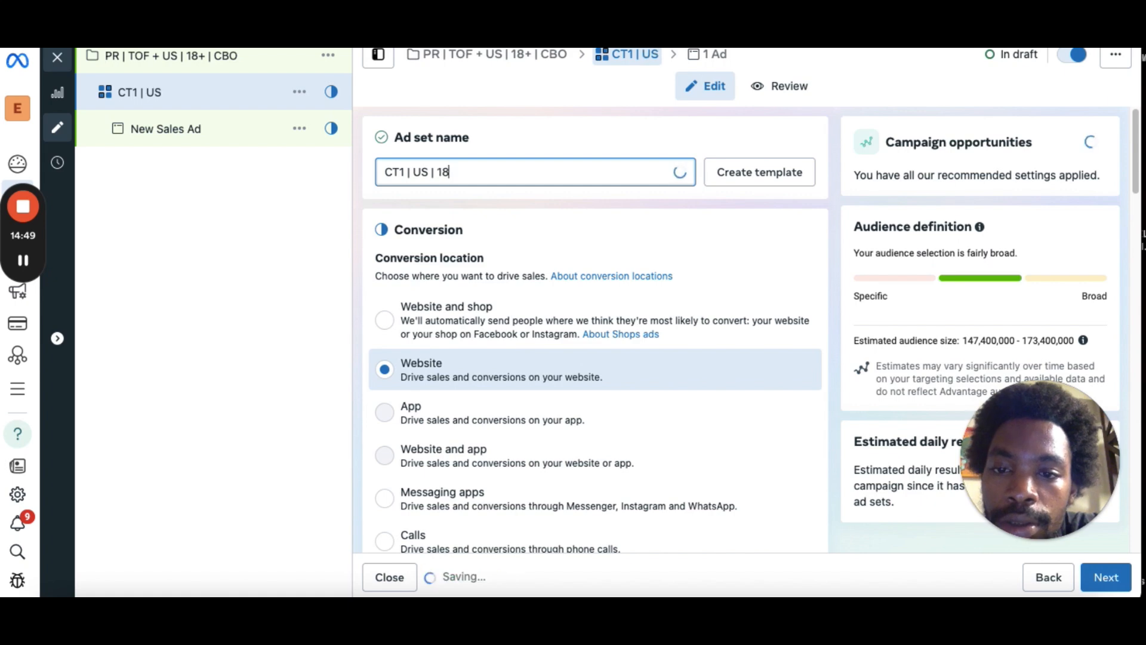
{"action": "key", "text": "BackSpace"}
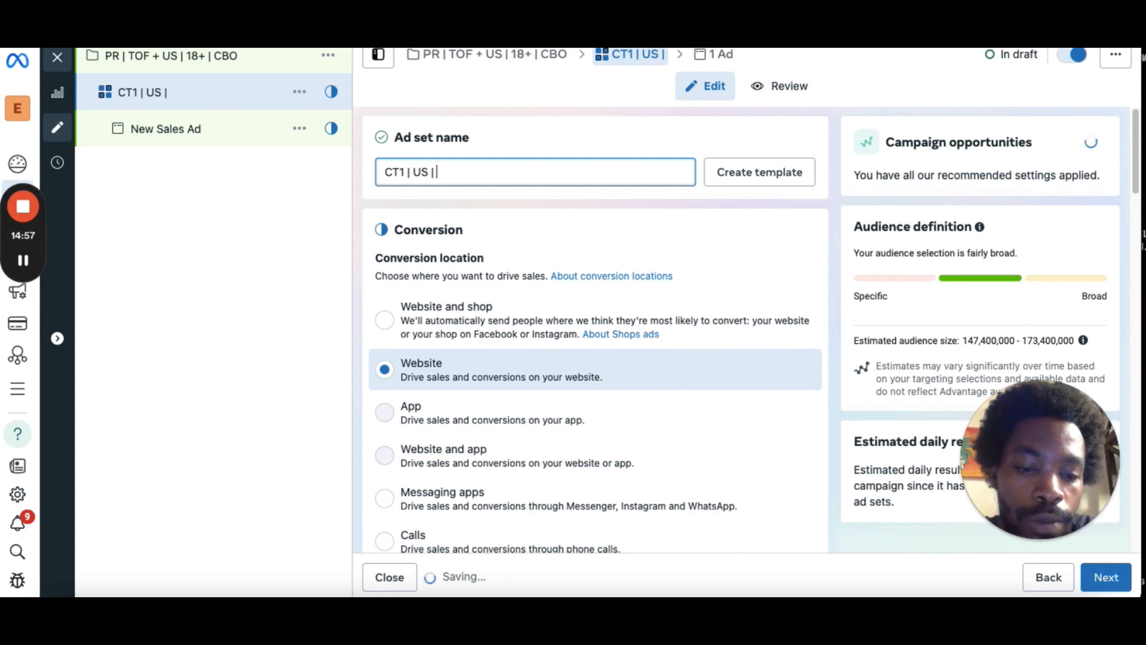
{"action": "type", "text": "M"}
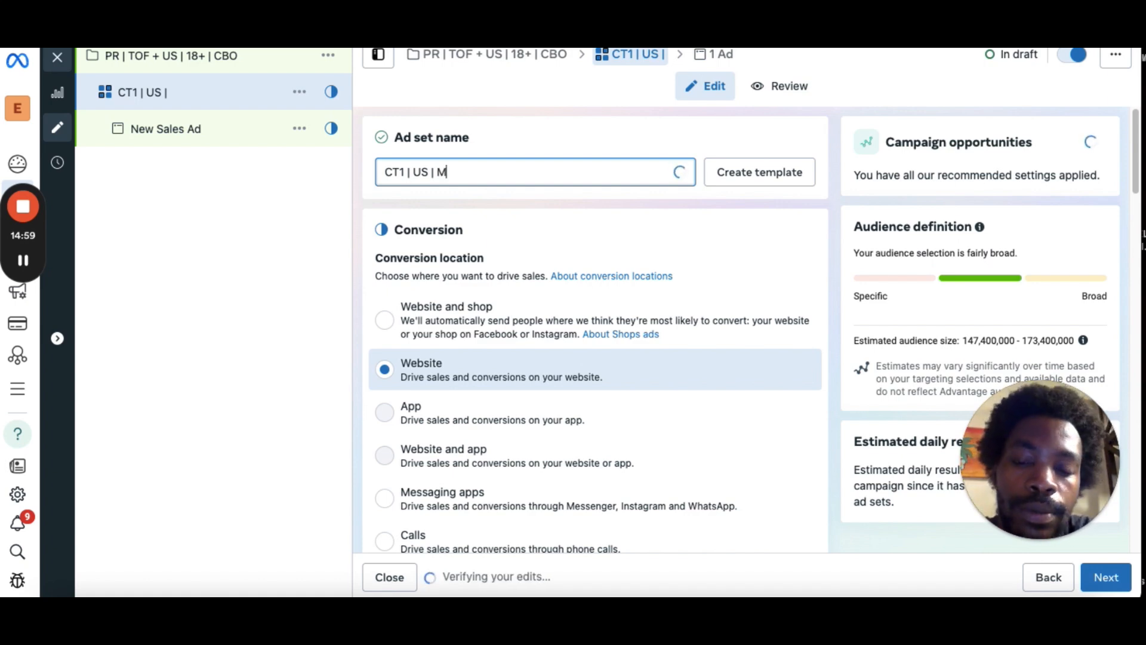
{"action": "type", "text": " + F"}
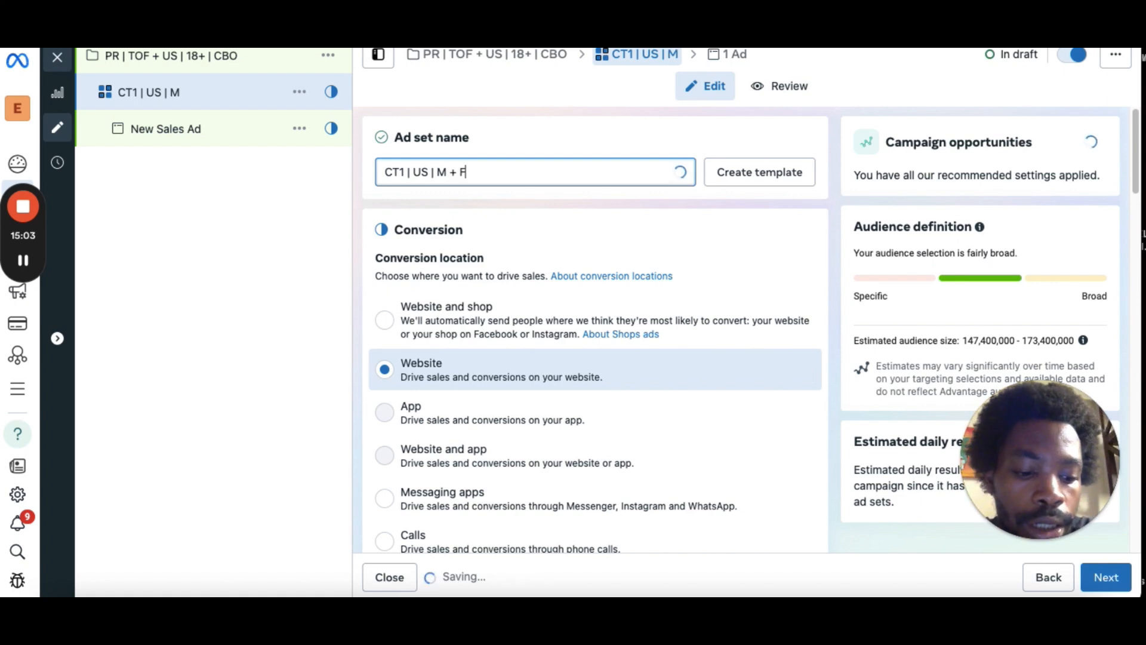
{"action": "type", "text": " |"}
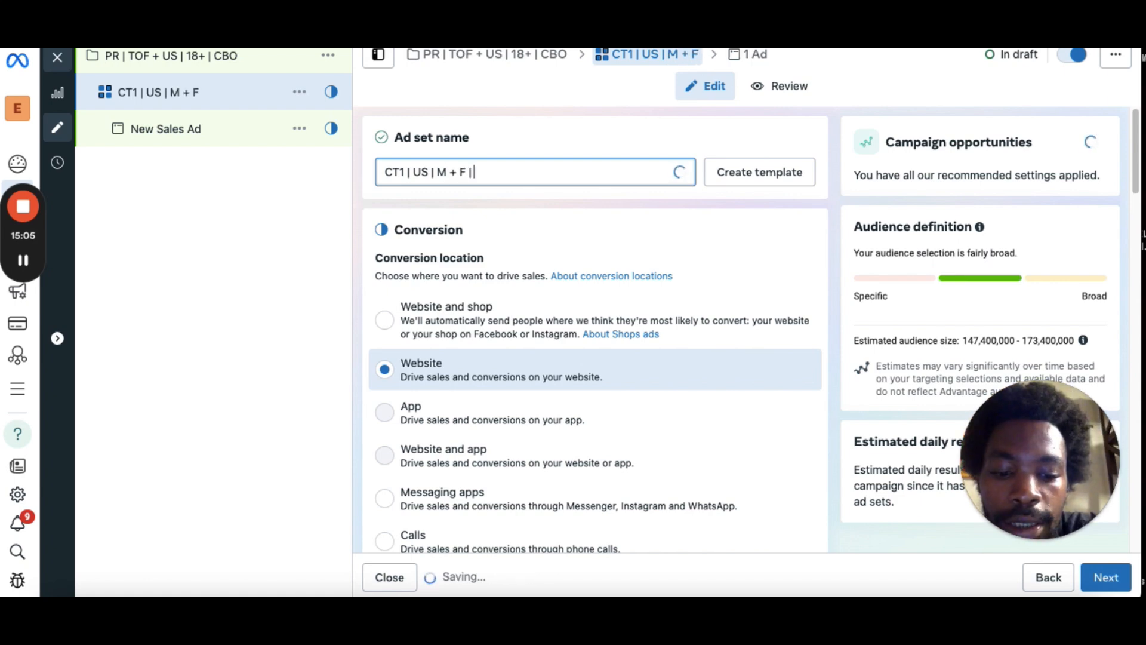
{"action": "type", "text": " 18"}
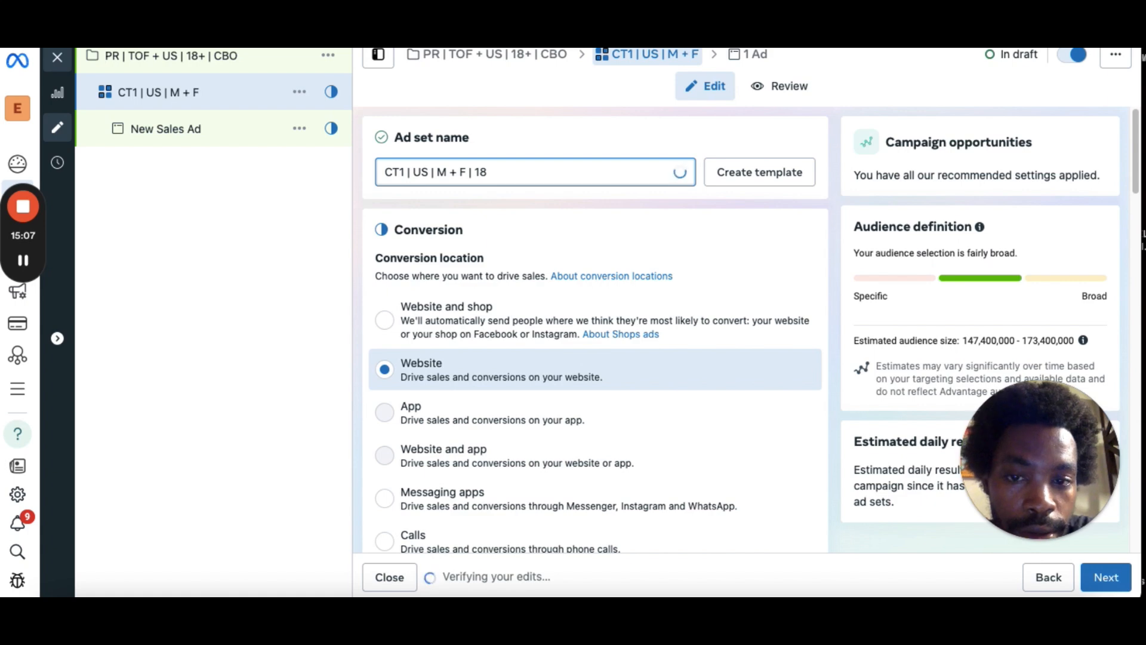
{"action": "type", "text": "+"}
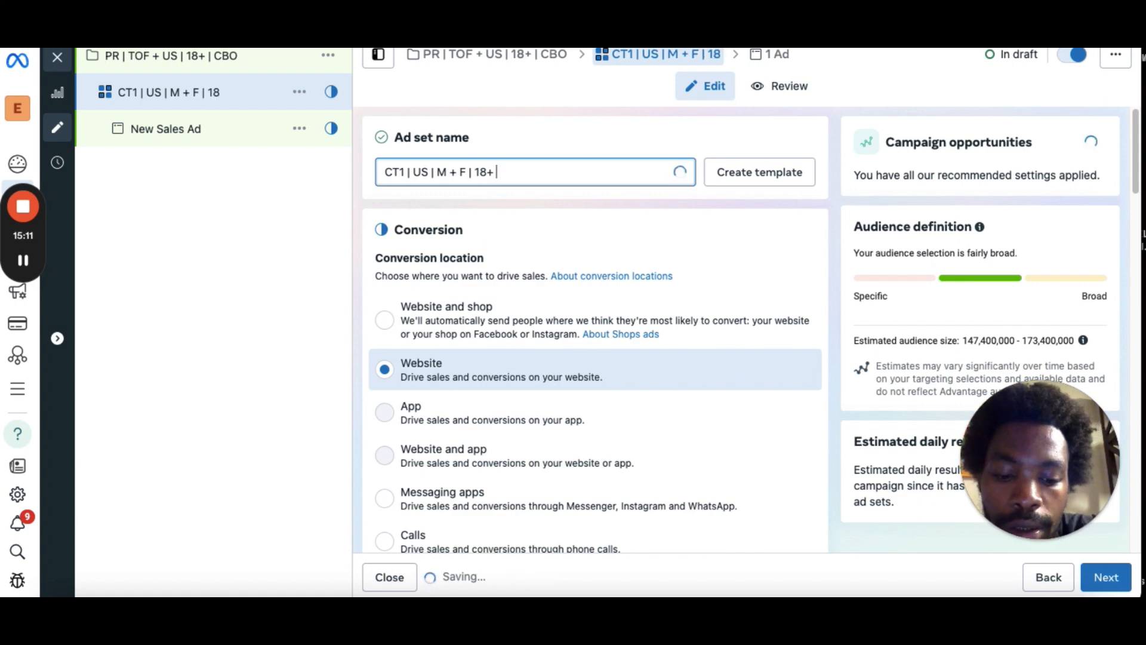
{"action": "type", "text": " | PUR"}
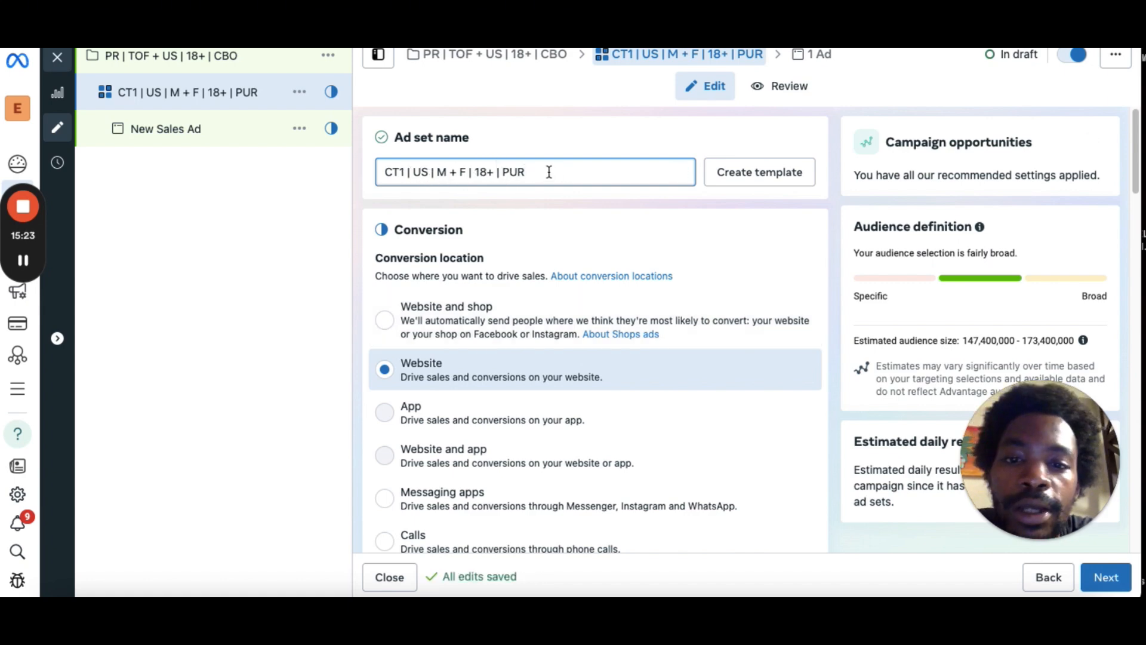
Choose Purchase as the conversion event for the Earth Love Organics Pixel dataset.
{"action": "left_click_drag", "start_coordinate": [1136, 137], "coordinate": [1122, 229]}
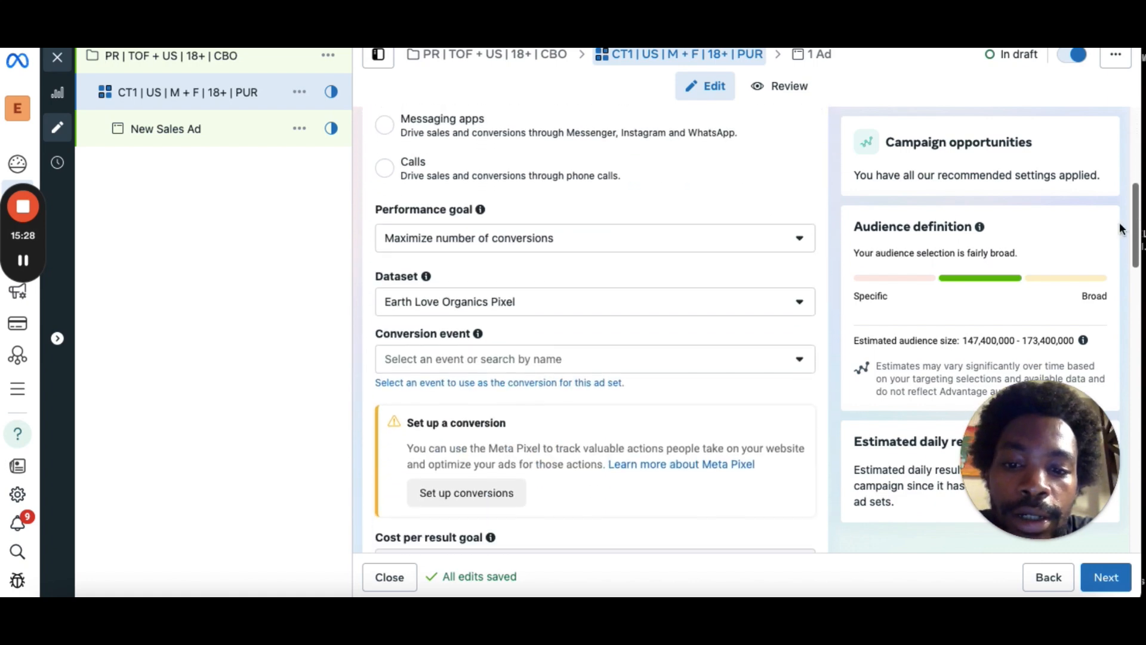
{"action": "left_click", "coordinate": [542, 370]}
{"action": "left_click_drag", "start_coordinate": [810, 162], "coordinate": [809, 197]}
{"action": "left_click", "coordinate": [768, 393]}
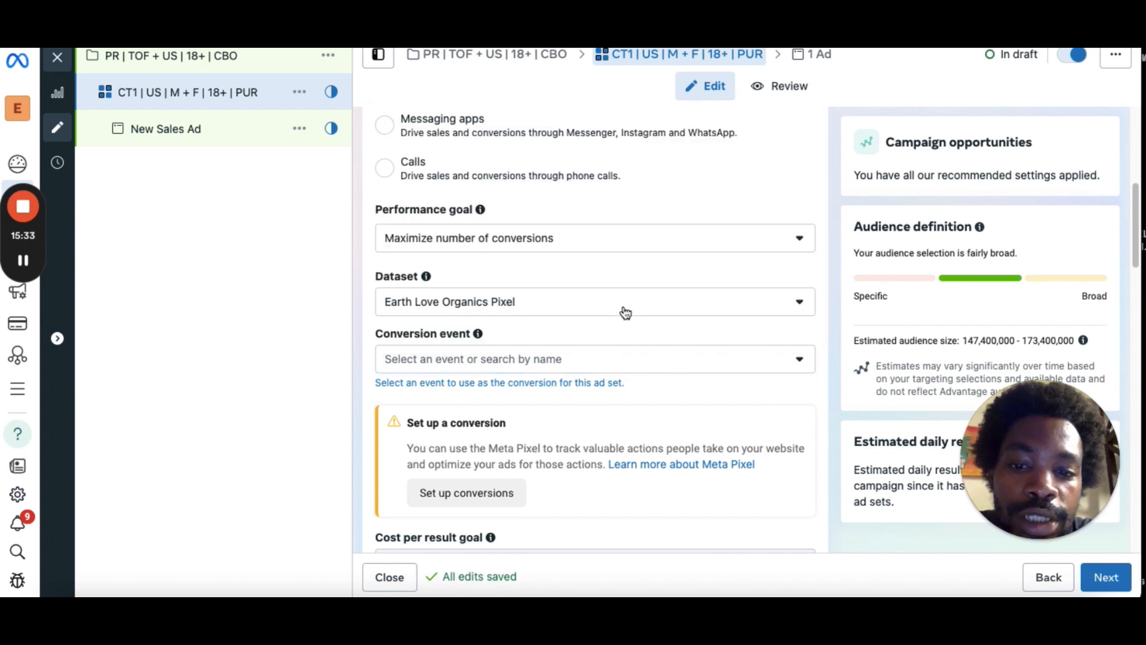
{"action": "left_click", "coordinate": [618, 361]}
{"action": "left_click_drag", "start_coordinate": [807, 168], "coordinate": [810, 226]}
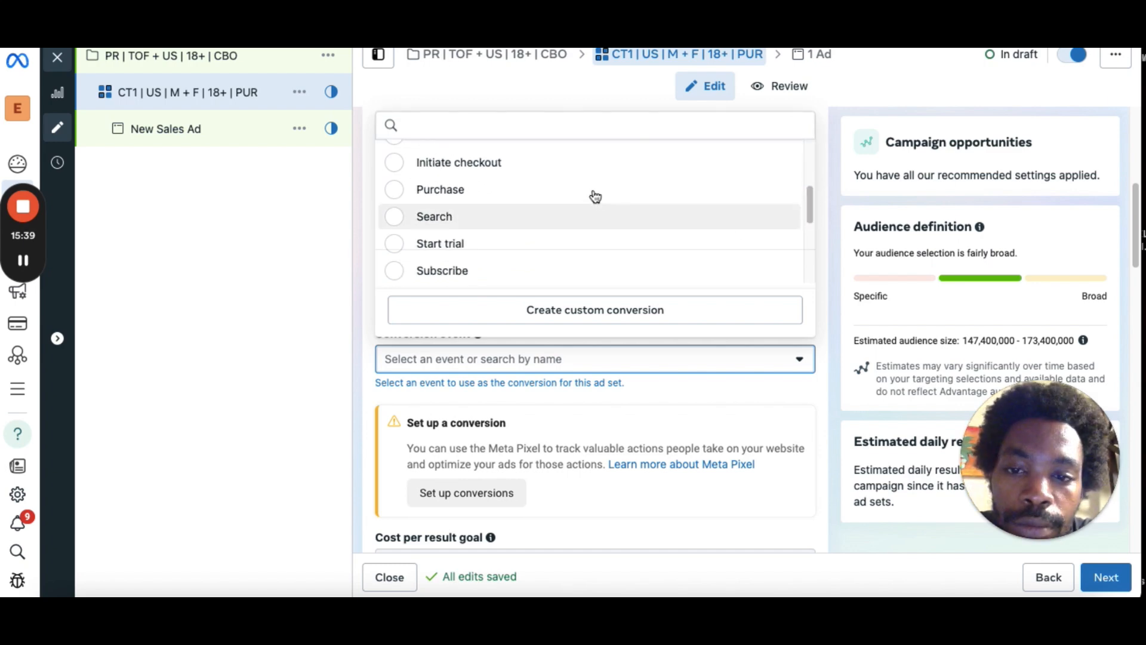
{"action": "left_click", "coordinate": [393, 190]}
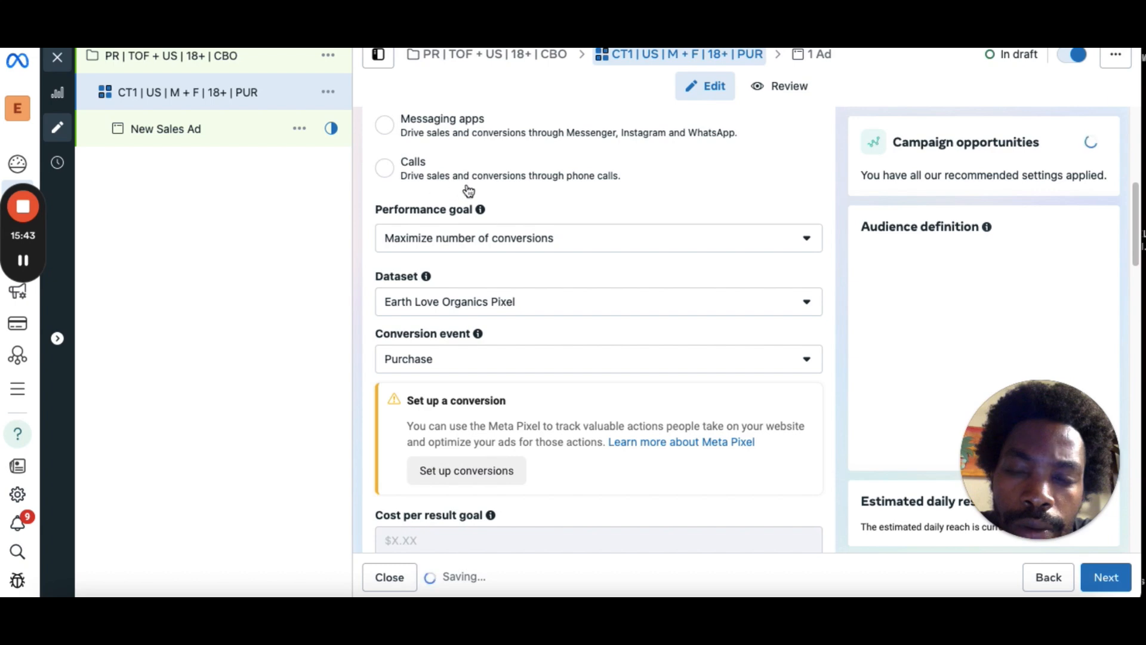
Restore Website as the conversion location and choose Purchase as the conversion event.
{"action": "left_click_drag", "start_coordinate": [1134, 249], "coordinate": [1096, 187]}
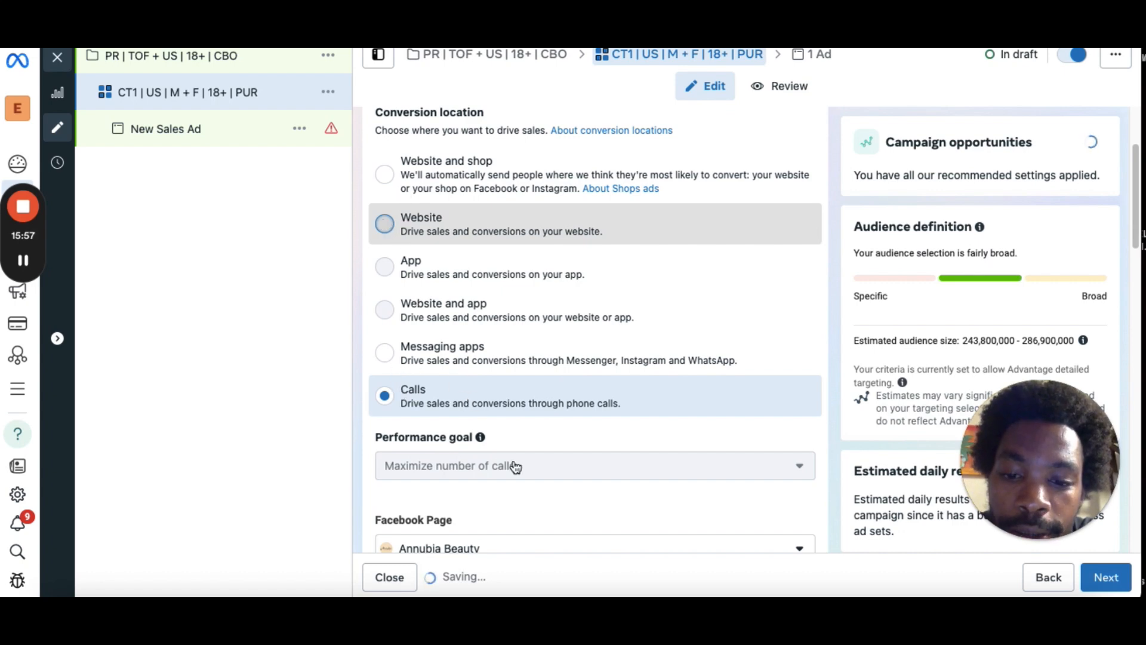
{"action": "left_click", "coordinate": [385, 225]}
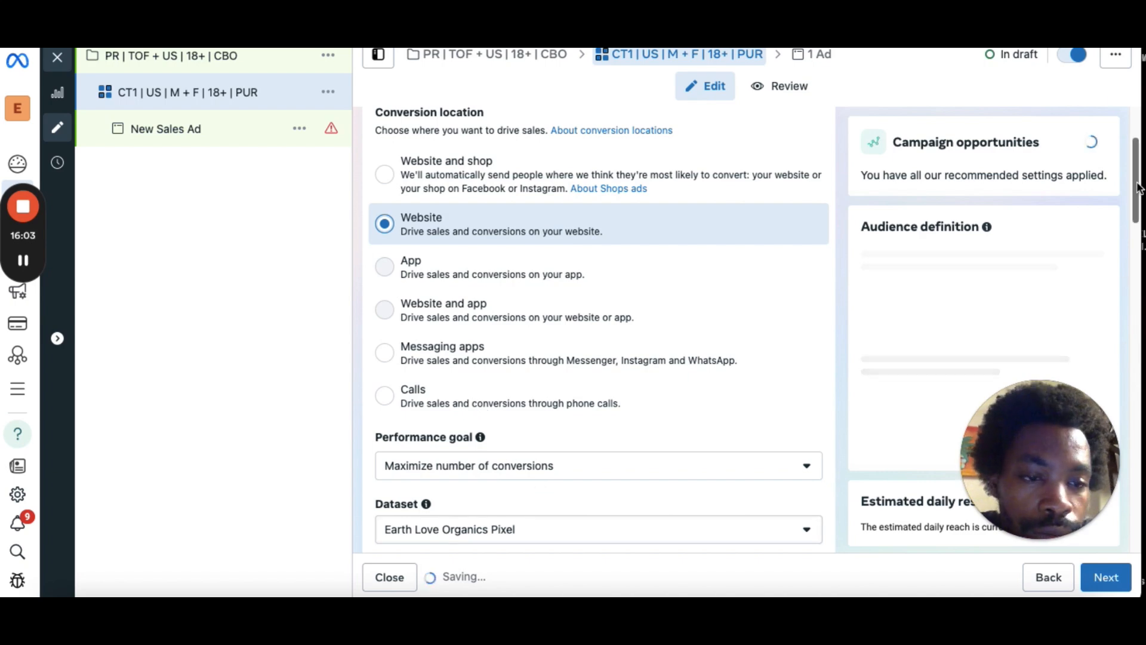
{"action": "scroll", "coordinate": [1068, 263], "scroll_direction": "down", "scroll_amount": 5}
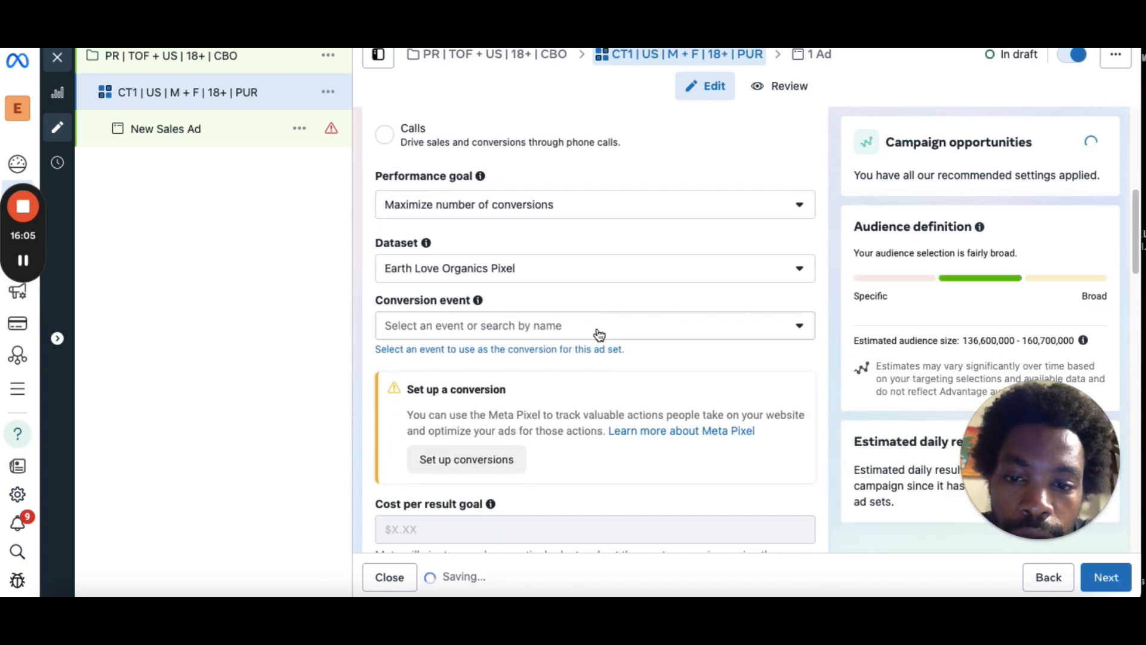
{"action": "left_click", "coordinate": [597, 327]}
{"action": "left_click_drag", "start_coordinate": [811, 397], "coordinate": [810, 442]}
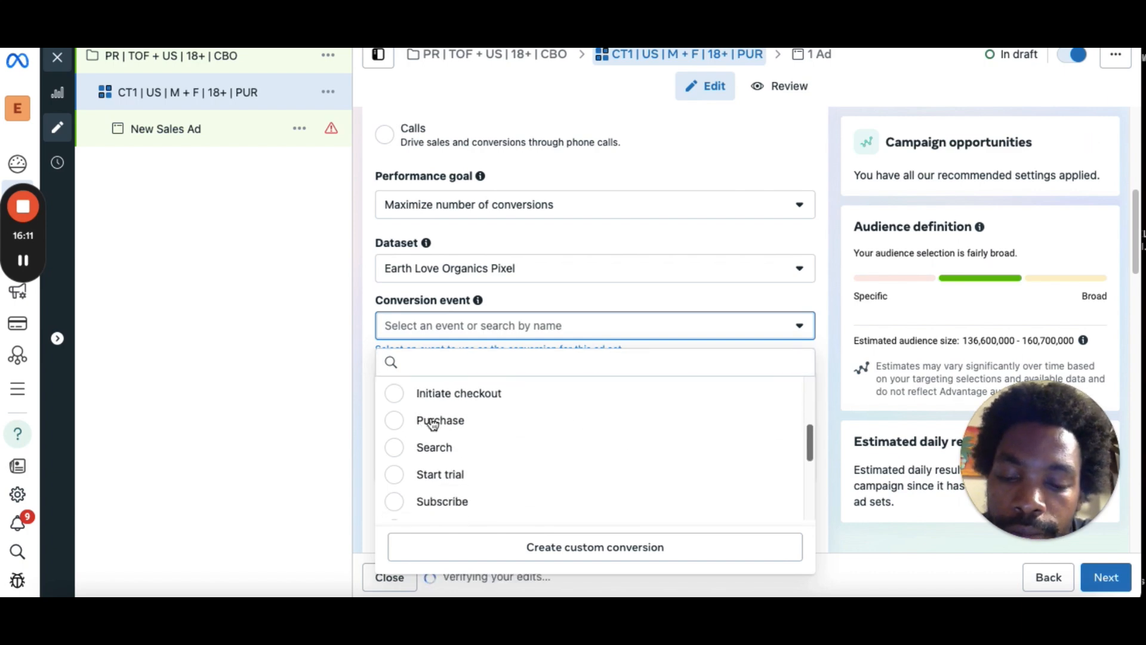
{"action": "left_click", "coordinate": [391, 419]}
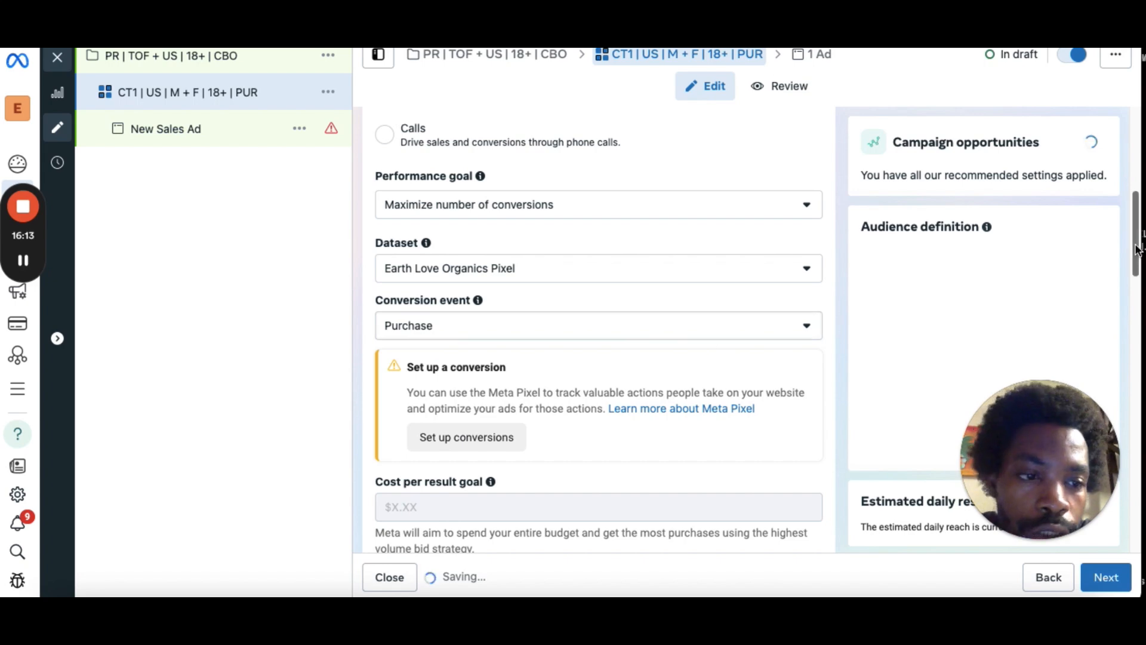
Review the audience controls by opening the United States location for editing and expanding more options.
{"action": "scroll", "coordinate": [833, 298], "scroll_direction": "down", "scroll_amount": 6}
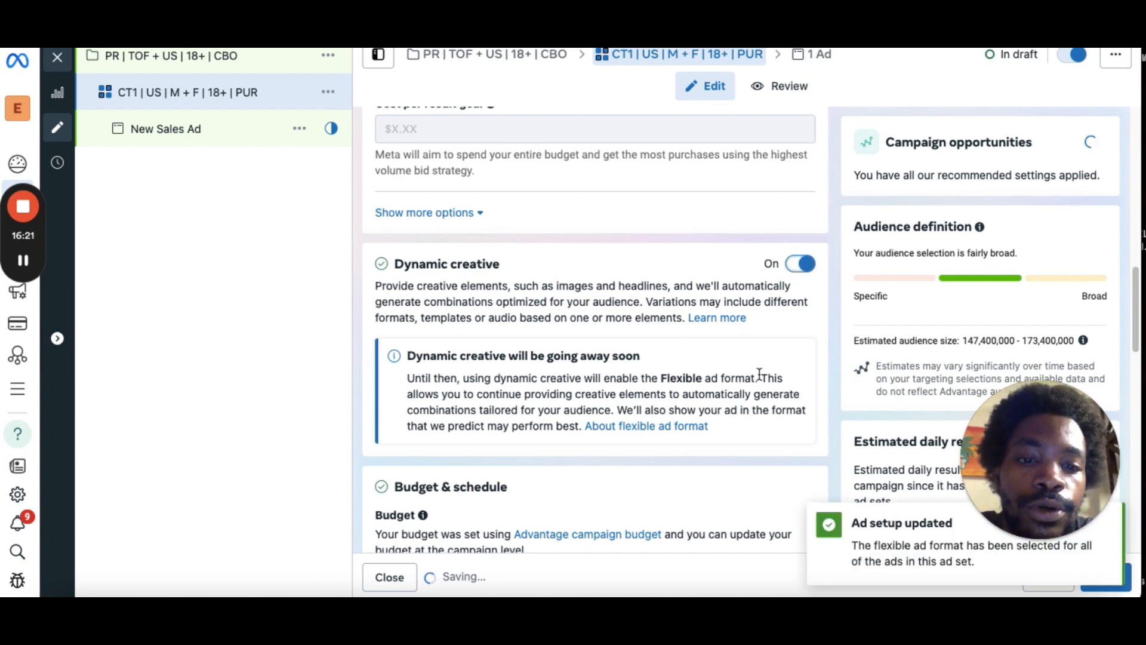
{"action": "scroll", "coordinate": [1131, 352], "scroll_direction": "down", "scroll_amount": 3}
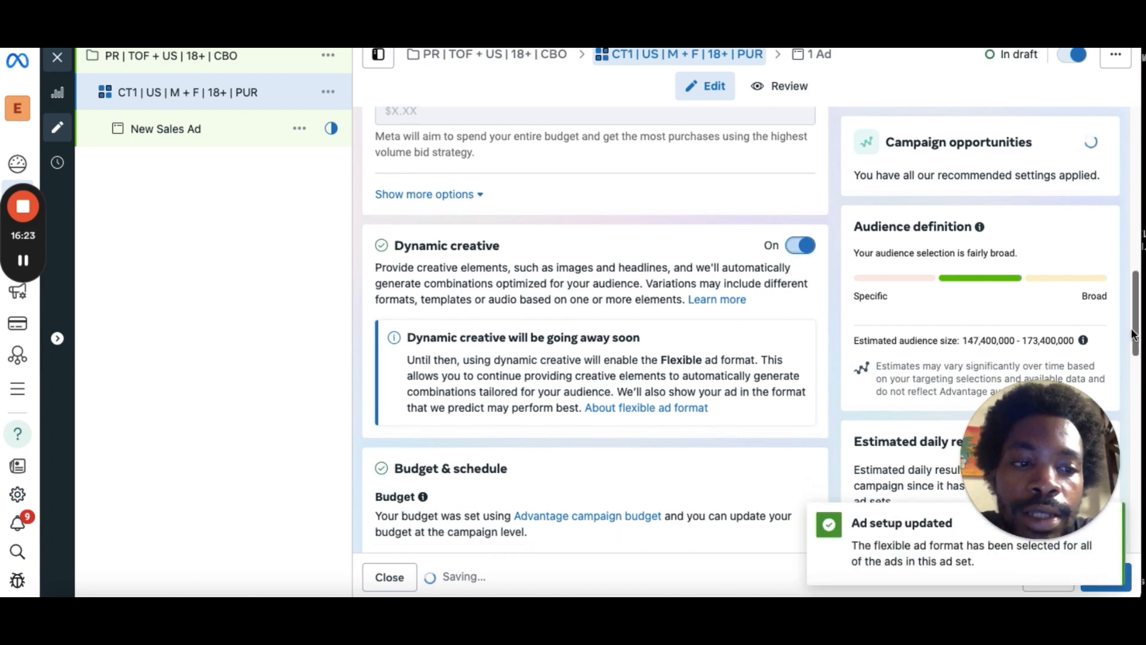
{"action": "left_click_drag", "start_coordinate": [1133, 369], "coordinate": [1116, 454]}
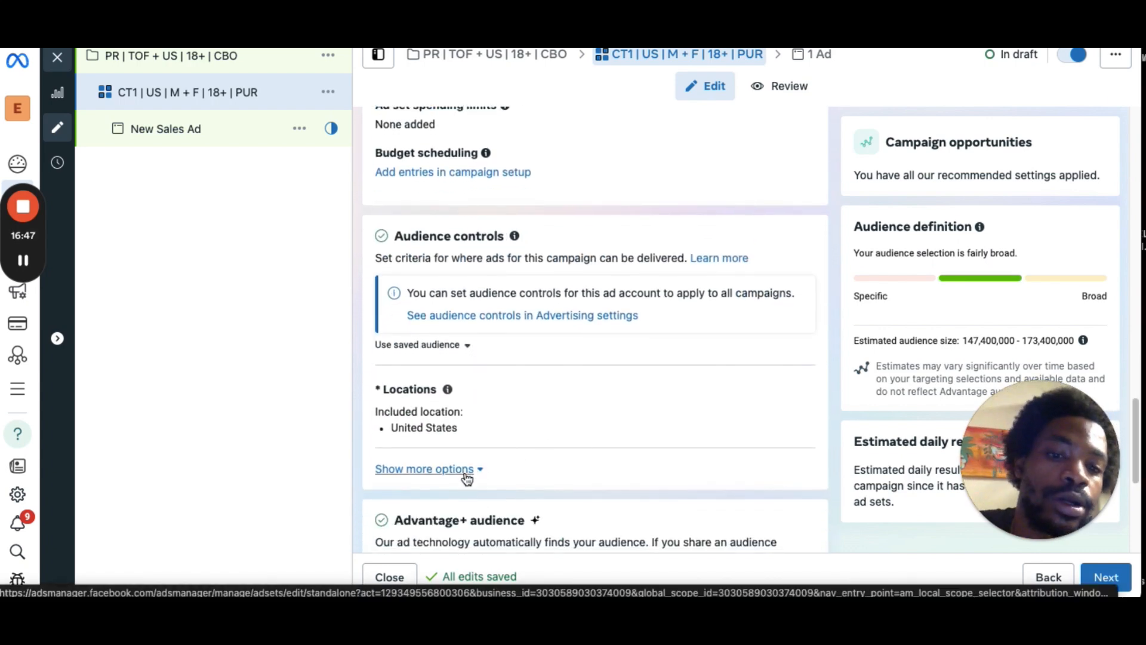
{"action": "mouse_move", "coordinate": [448, 414]}
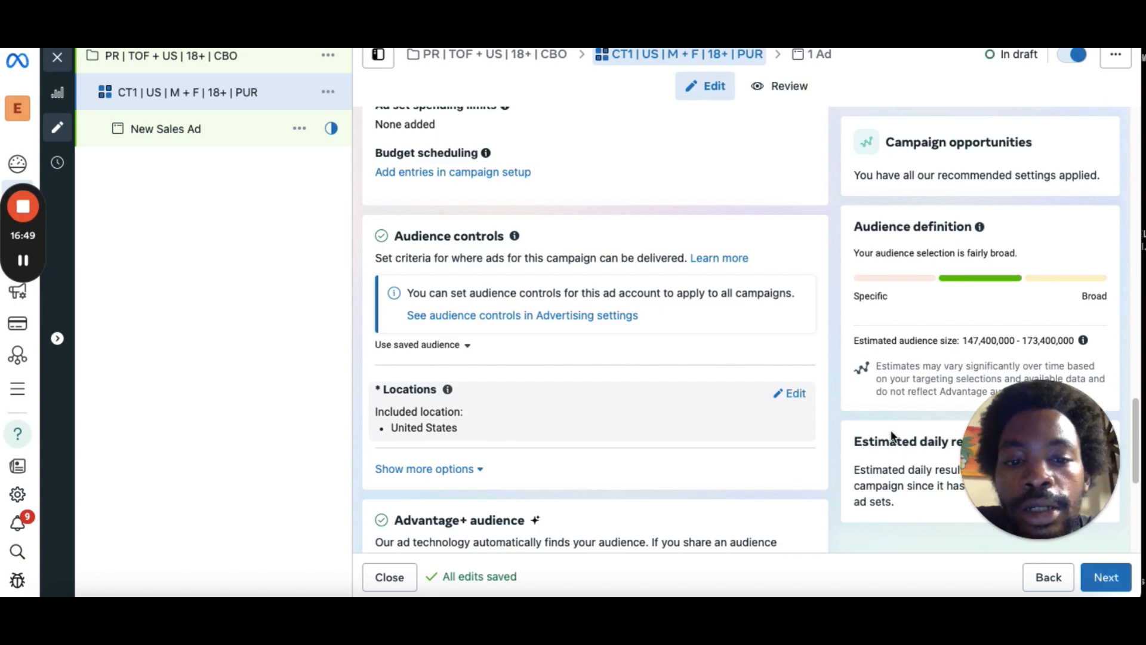
{"action": "left_click", "coordinate": [794, 395]}
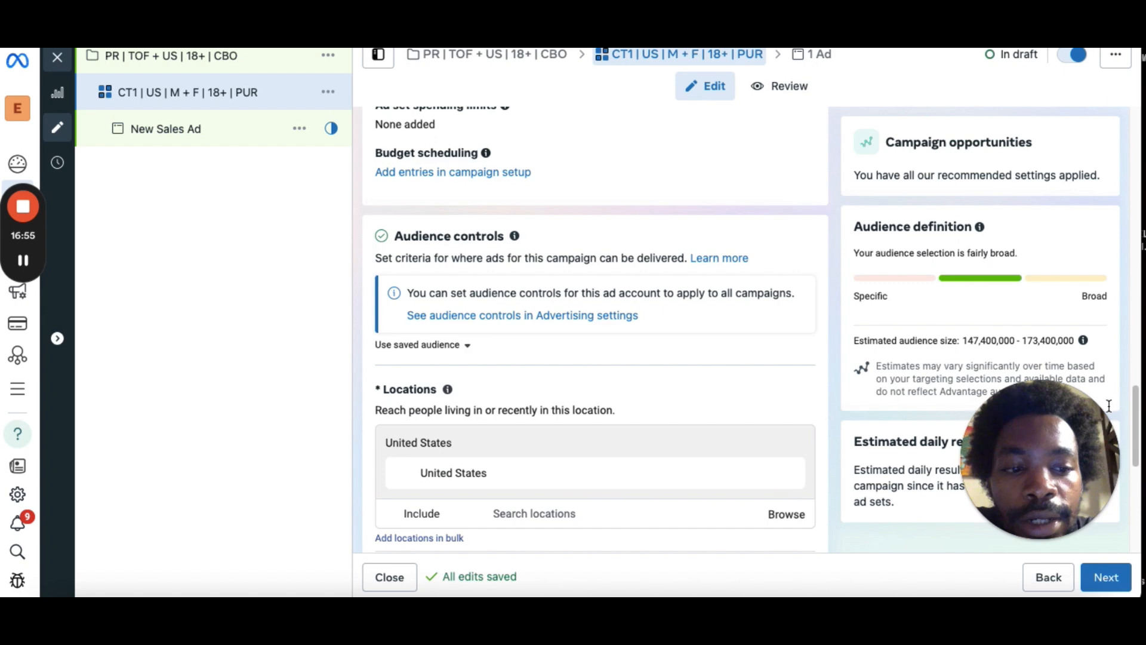
{"action": "scroll", "coordinate": [1138, 431], "scroll_direction": "down", "scroll_amount": 2}
{"action": "scroll", "coordinate": [1138, 431], "scroll_direction": "down", "scroll_amount": 4}
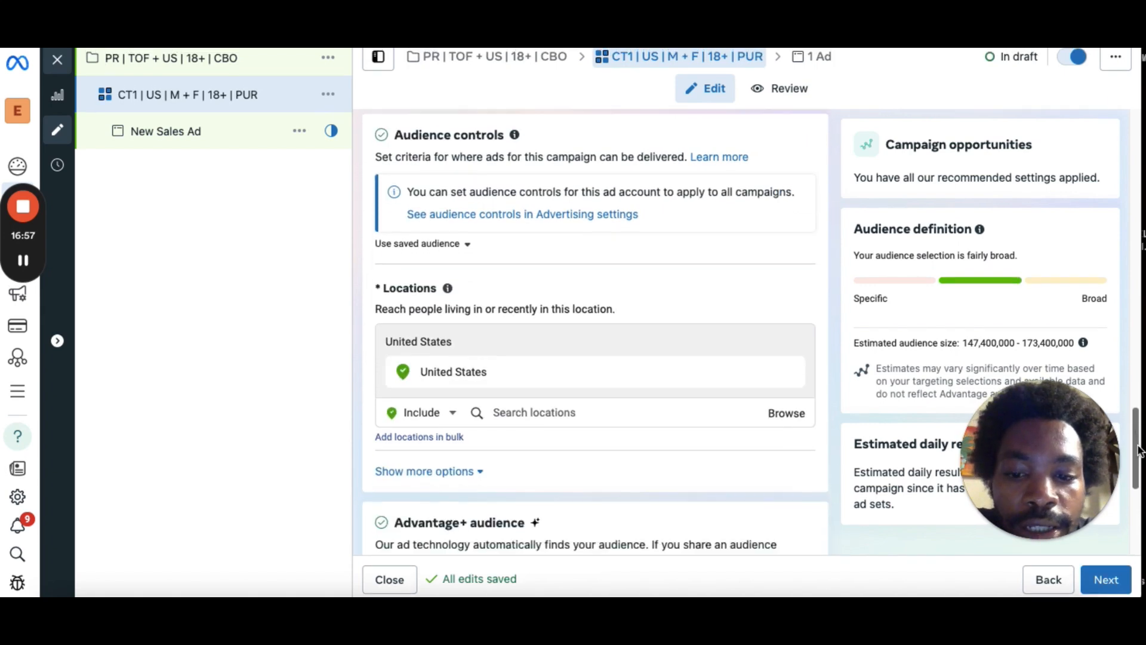
{"action": "left_click", "coordinate": [476, 281]}
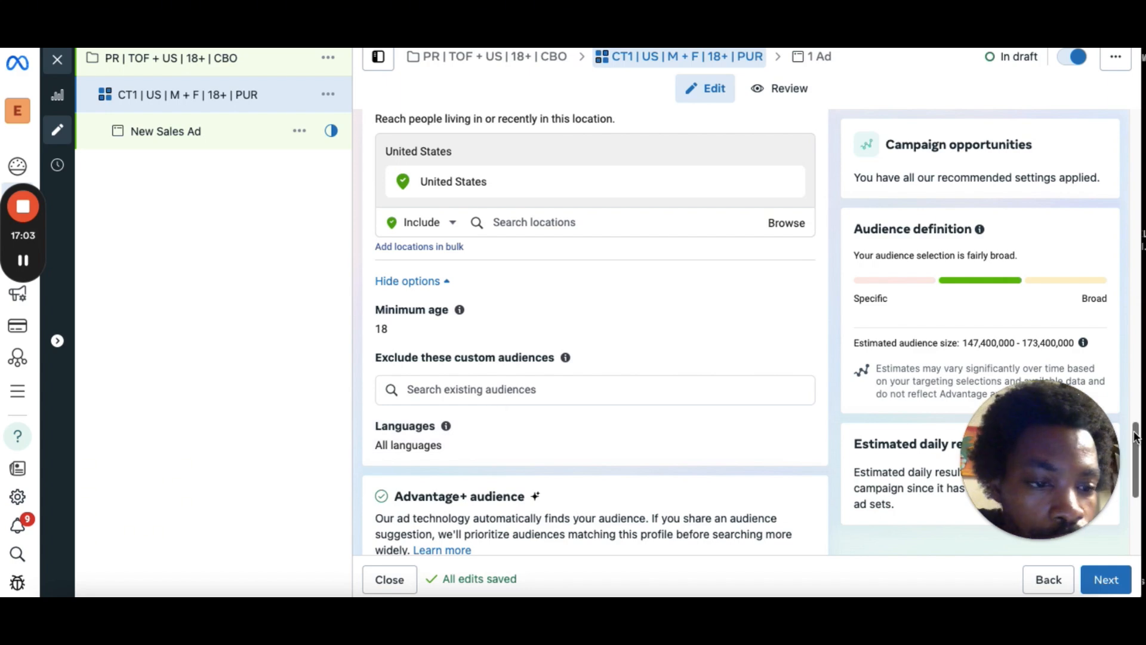
Switch the ad set from Advantage+ audience to the original audience options.
{"action": "scroll", "coordinate": [1127, 326], "scroll_direction": "up", "scroll_amount": 10}
{"action": "left_click_drag", "start_coordinate": [1126, 326], "coordinate": [1119, 447]}
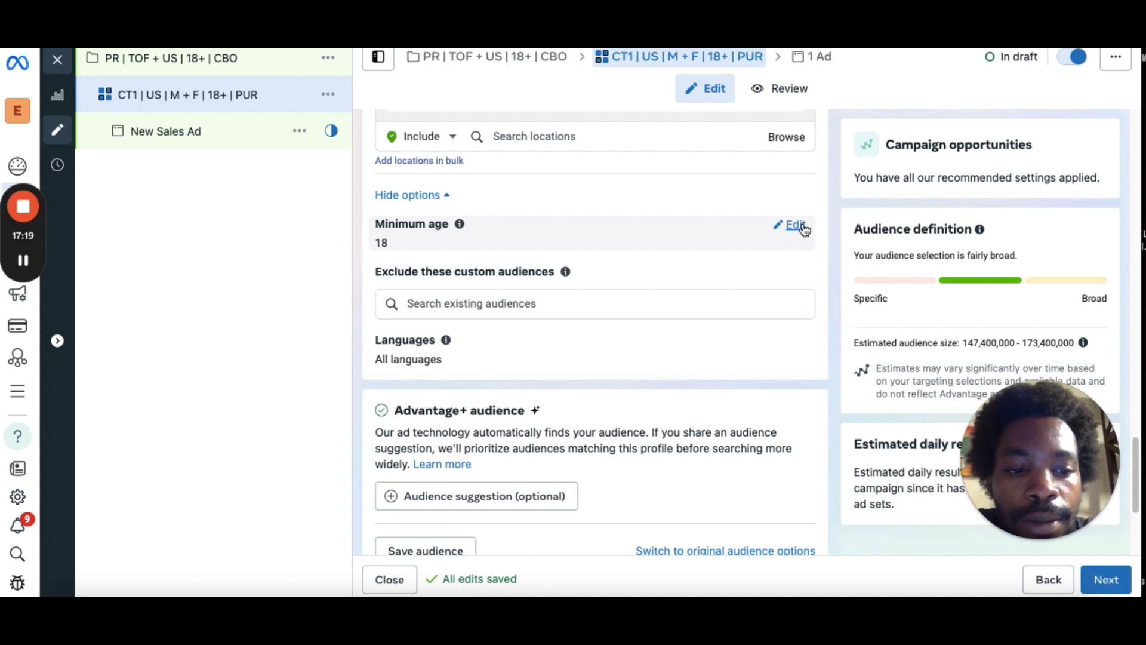
{"action": "mouse_move", "coordinate": [27, 265]}
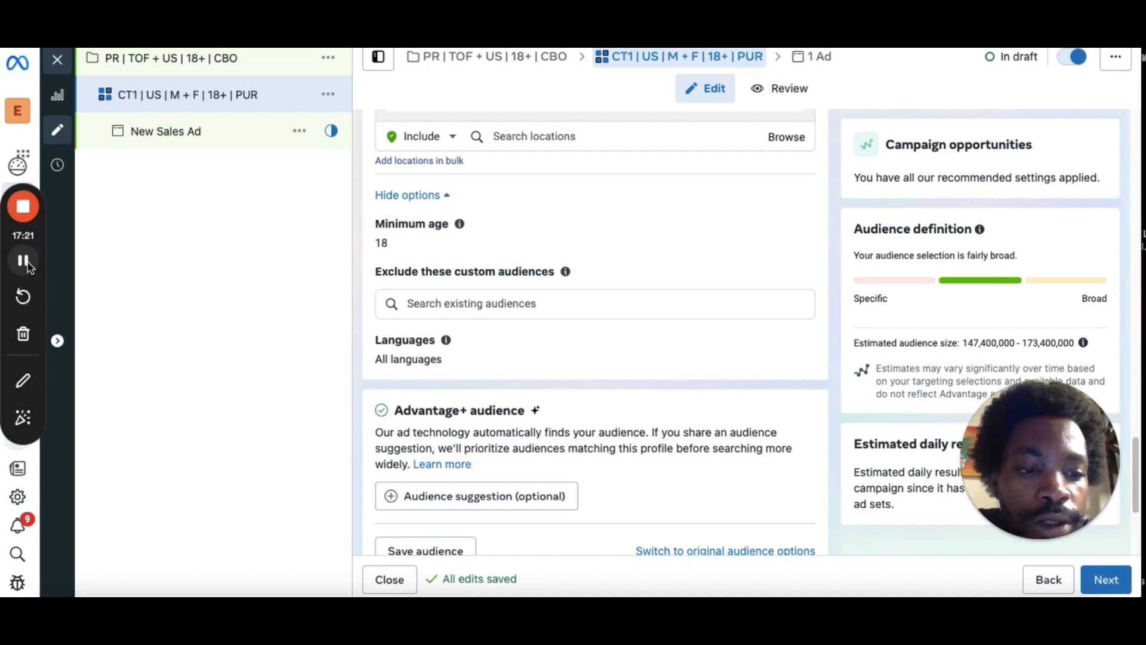
{"action": "mouse_move", "coordinate": [805, 243]}
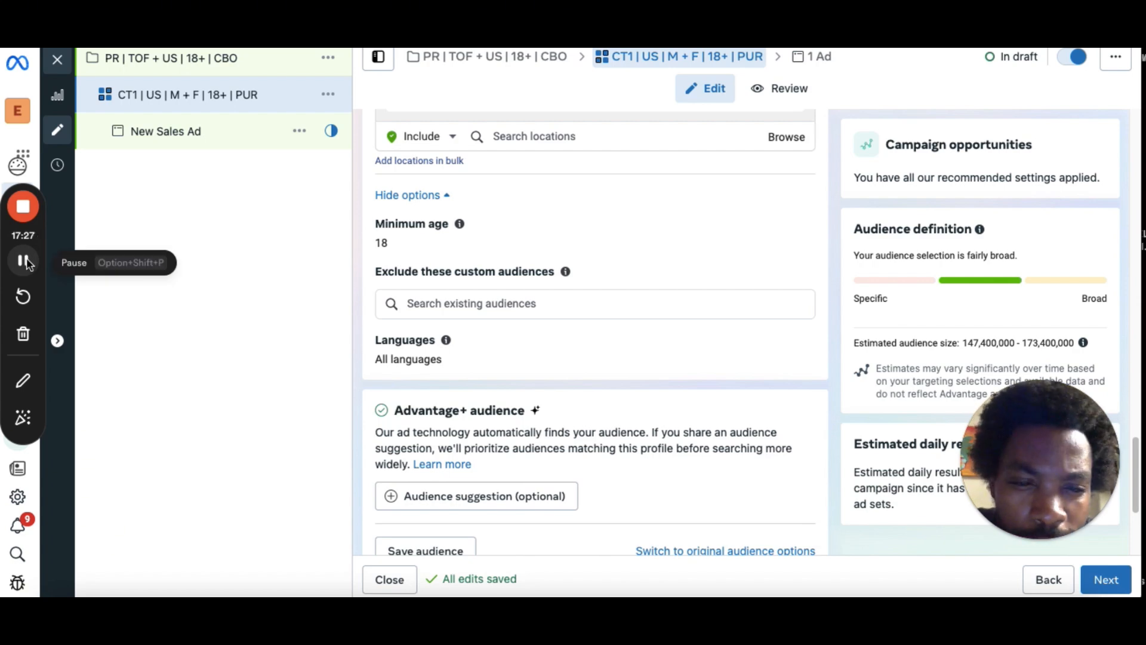
{"action": "scroll", "coordinate": [421, 385], "scroll_direction": "down", "scroll_amount": 3}
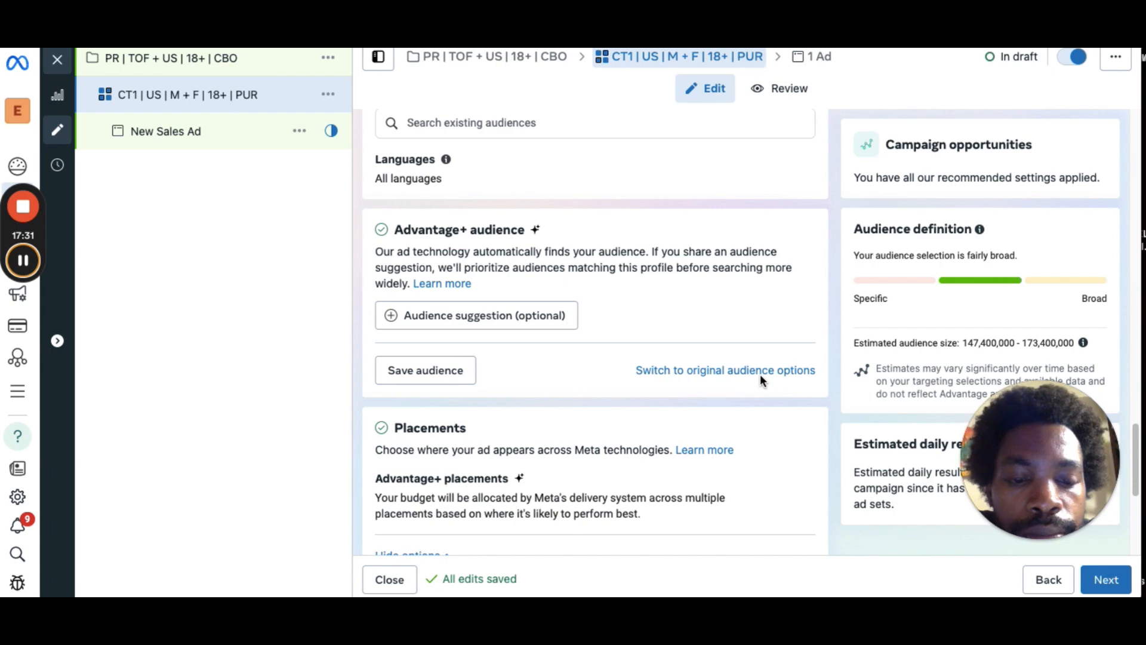
{"action": "left_click", "coordinate": [688, 371]}
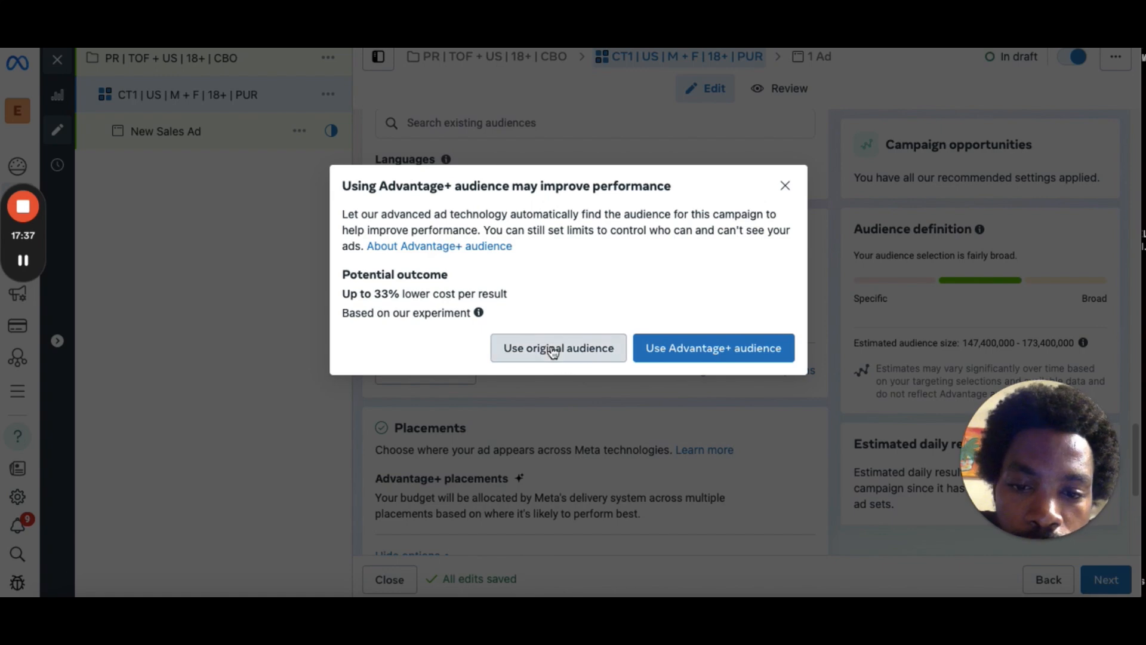
{"action": "left_click", "coordinate": [552, 348]}
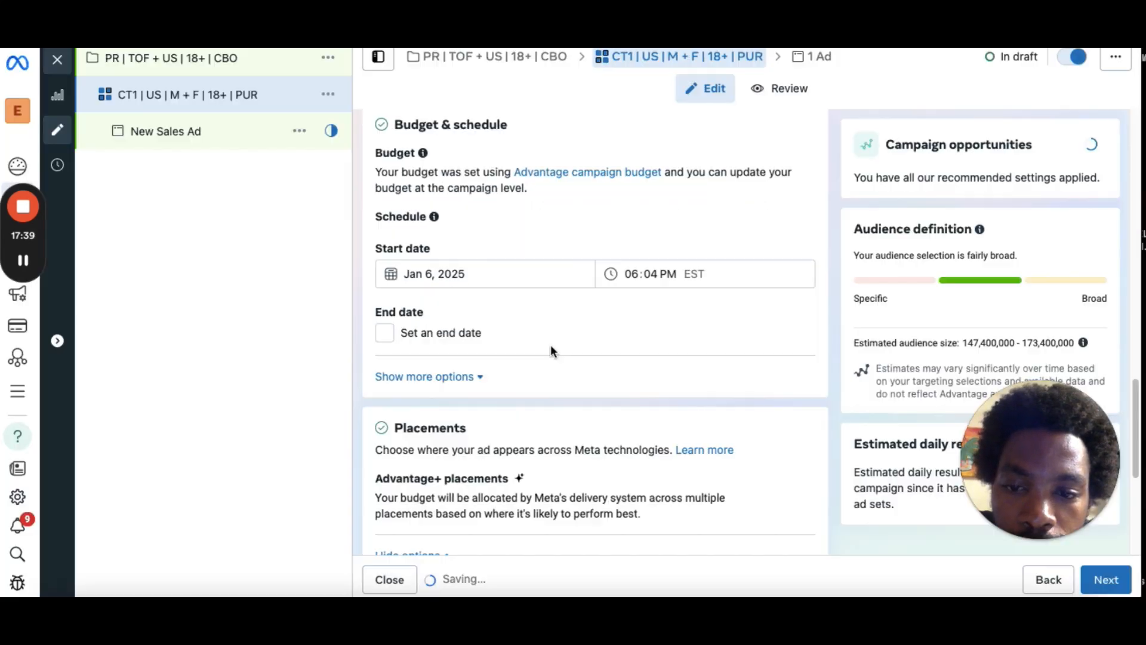
Review the ad set audience by opening the gender options for editing.
{"action": "mouse_move", "coordinate": [1136, 389]}
{"action": "left_mouse_down"}
{"action": "mouse_move", "coordinate": [1139, 452]}
{"action": "mouse_move", "coordinate": [1134, 334]}
{"action": "mouse_move", "coordinate": [1133, 406]}
{"action": "left_mouse_up"}
{"action": "scroll", "coordinate": [449, 367], "scroll_direction": "down", "scroll_amount": 6}
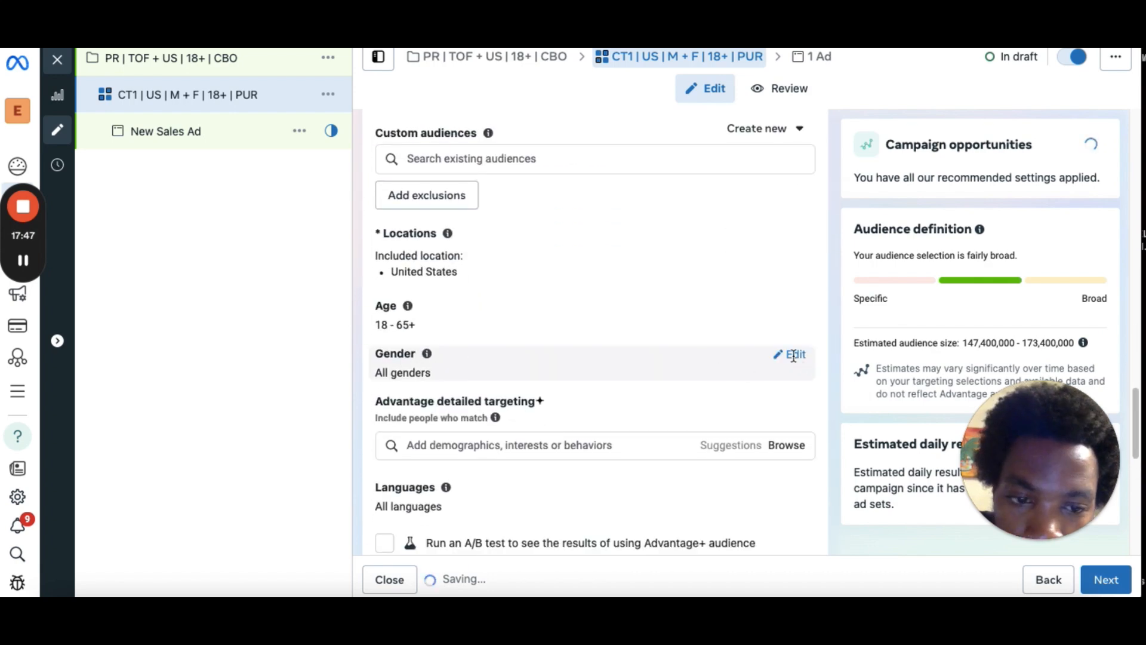
{"action": "left_click", "coordinate": [793, 356]}
{"action": "left_click_drag", "start_coordinate": [1134, 388], "coordinate": [1135, 430]}
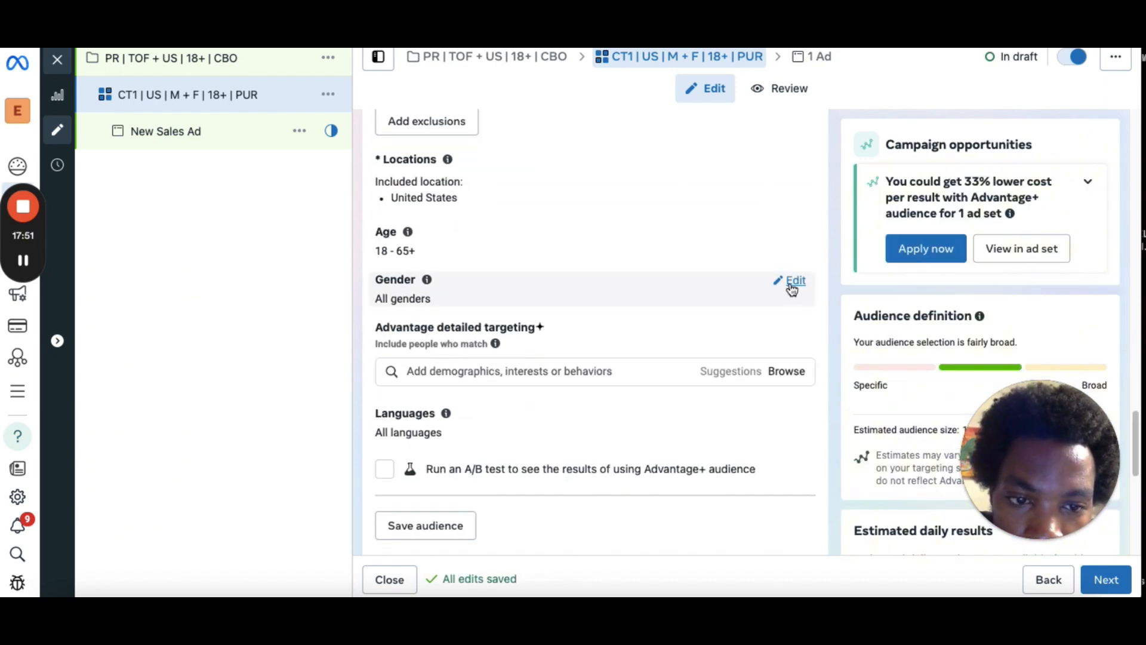
{"action": "left_click", "coordinate": [790, 283]}
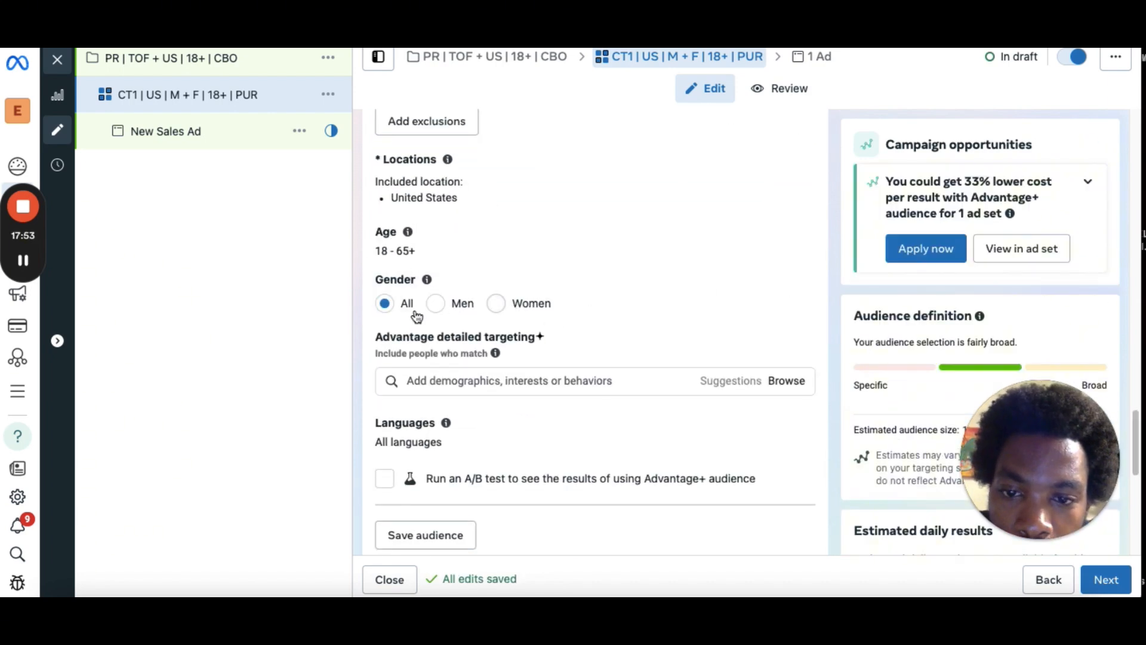
{"action": "left_click_drag", "start_coordinate": [1135, 447], "coordinate": [1140, 556]}
{"action": "scroll", "coordinate": [1137, 537], "scroll_direction": "up", "scroll_amount": 5}
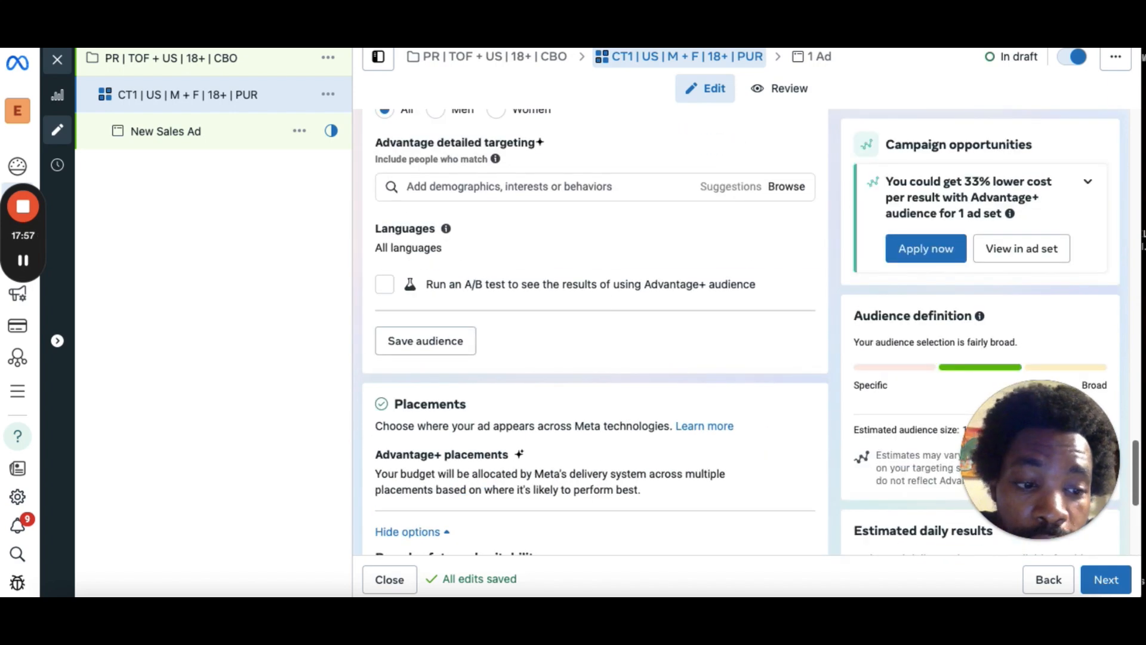
Continue to the ad level and rename the ad DCT Test 1 Atheletes Ad 1.
{"action": "left_click", "coordinate": [1106, 587]}
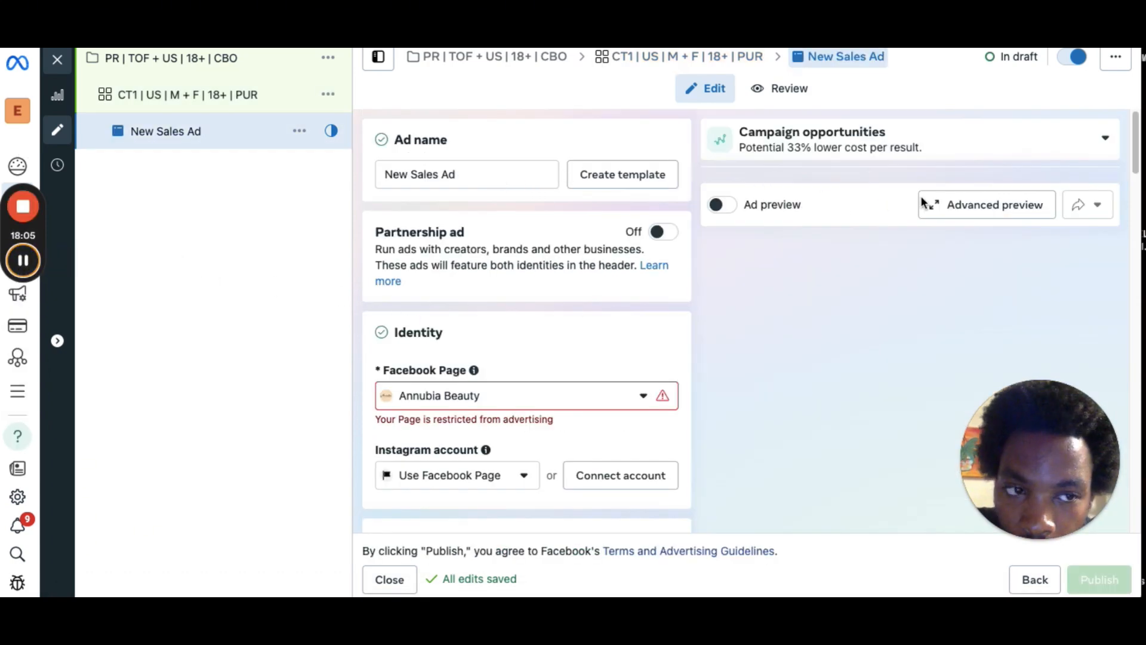
{"action": "triple_click", "coordinate": [490, 177]}
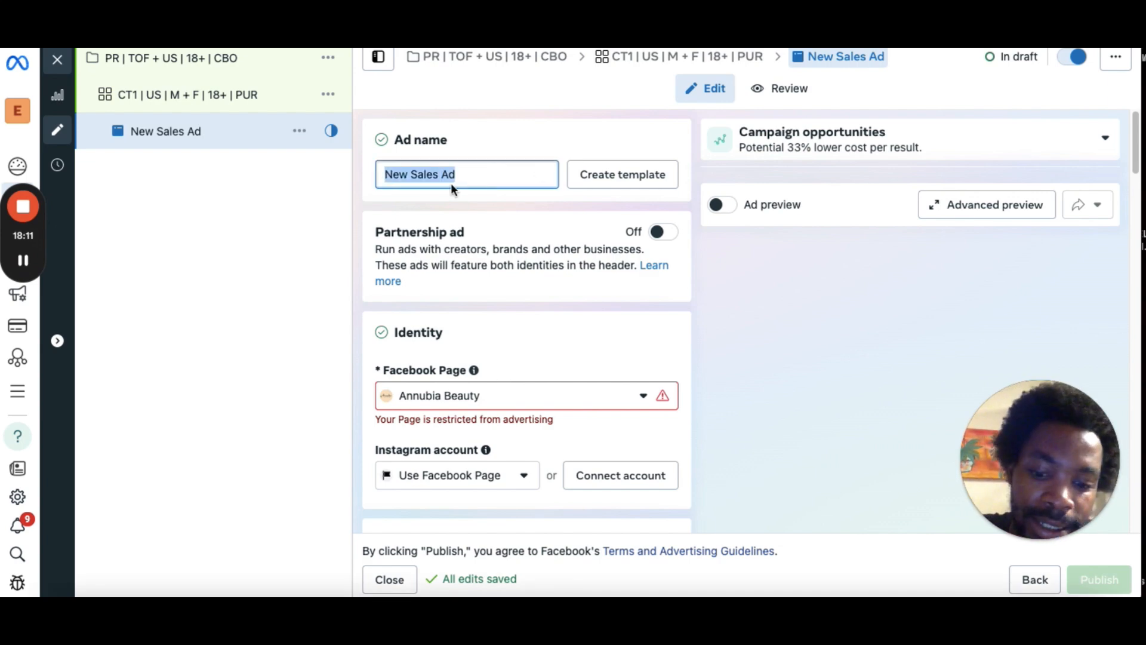
{"action": "type", "text": "DCT Test 1"}
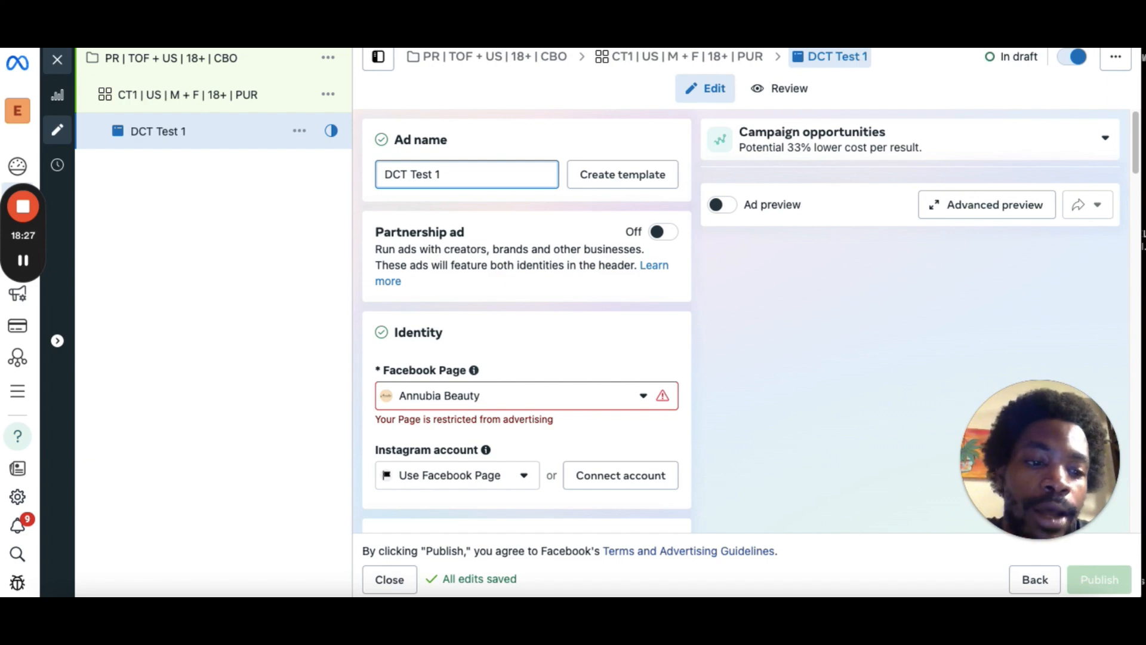
{"action": "type", "text": "t"}
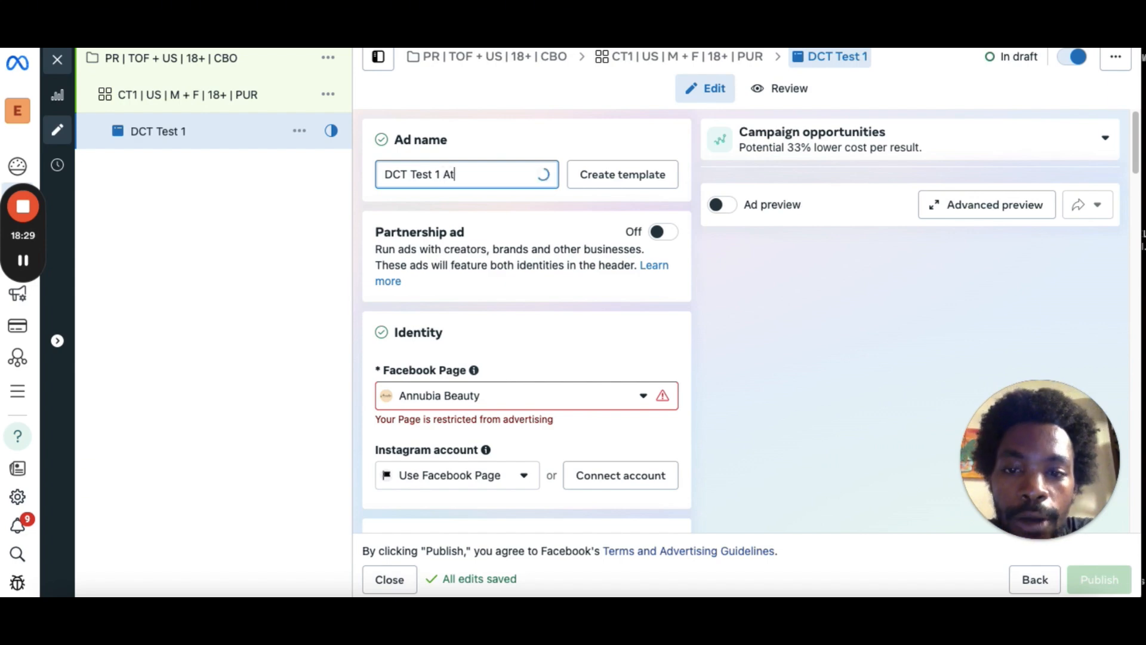
{"action": "type", "text": "helete"}
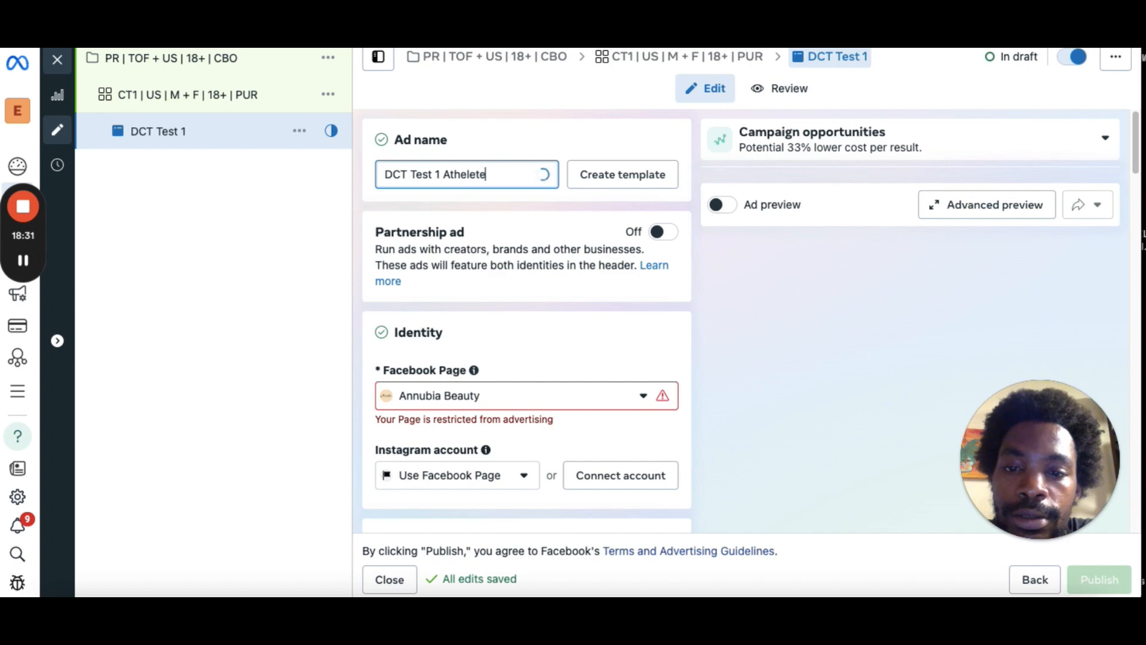
{"action": "type", "text": "s Ad 1"}
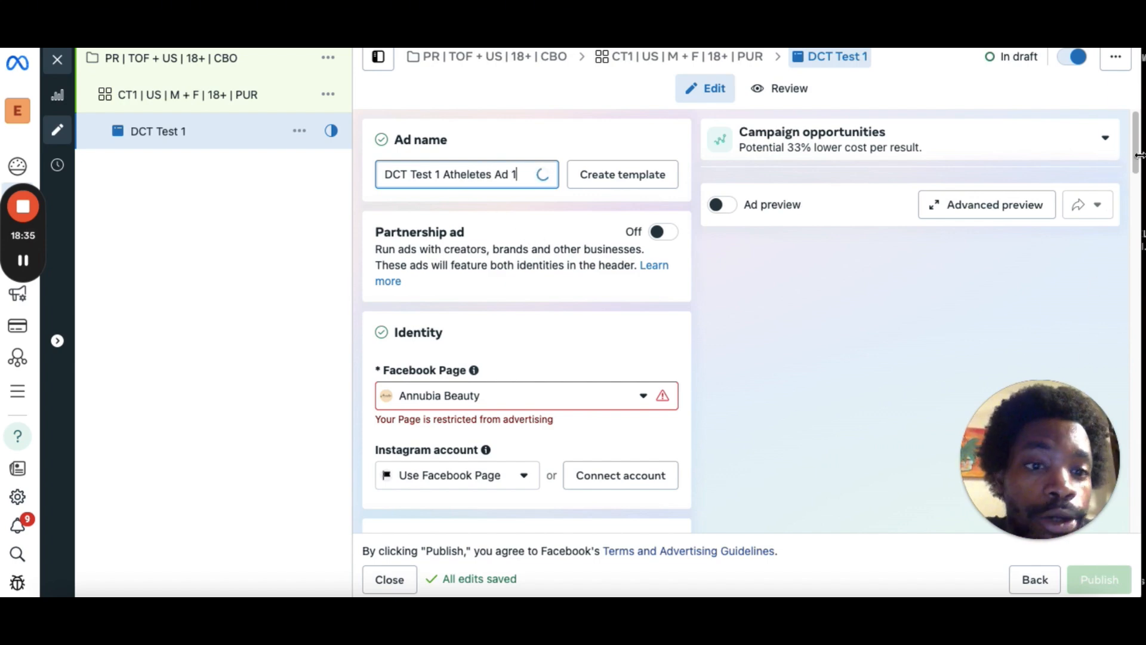
Turn on the ad preview and check the Instagram account option under Identity.
{"action": "left_click", "coordinate": [717, 208]}
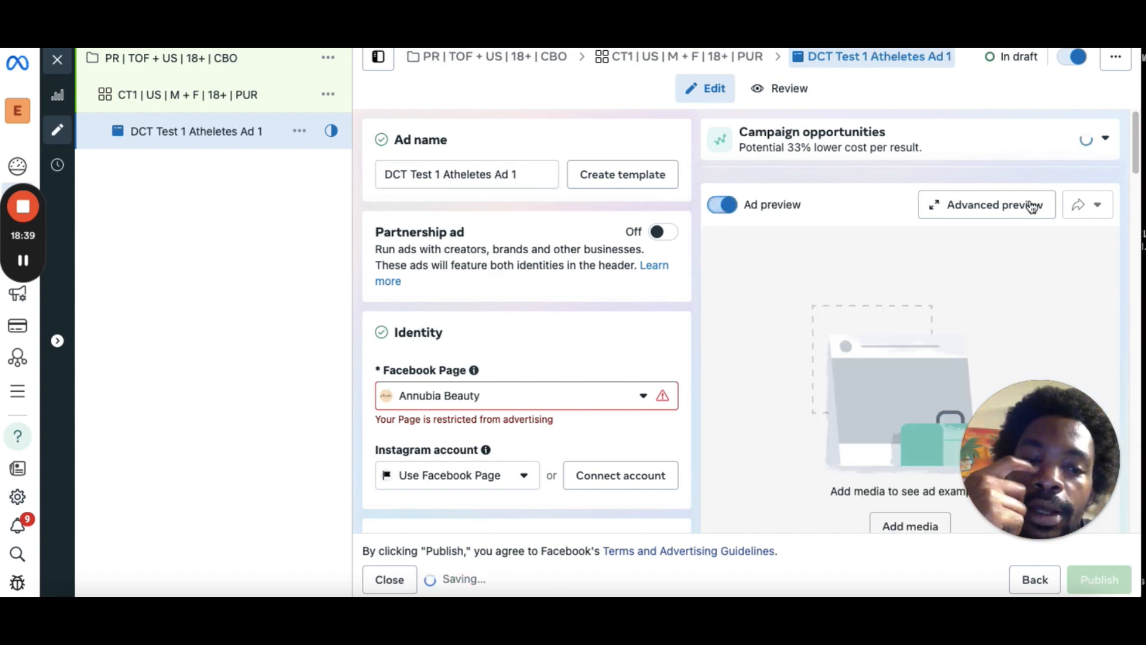
{"action": "left_click_drag", "start_coordinate": [1136, 157], "coordinate": [1136, 194]}
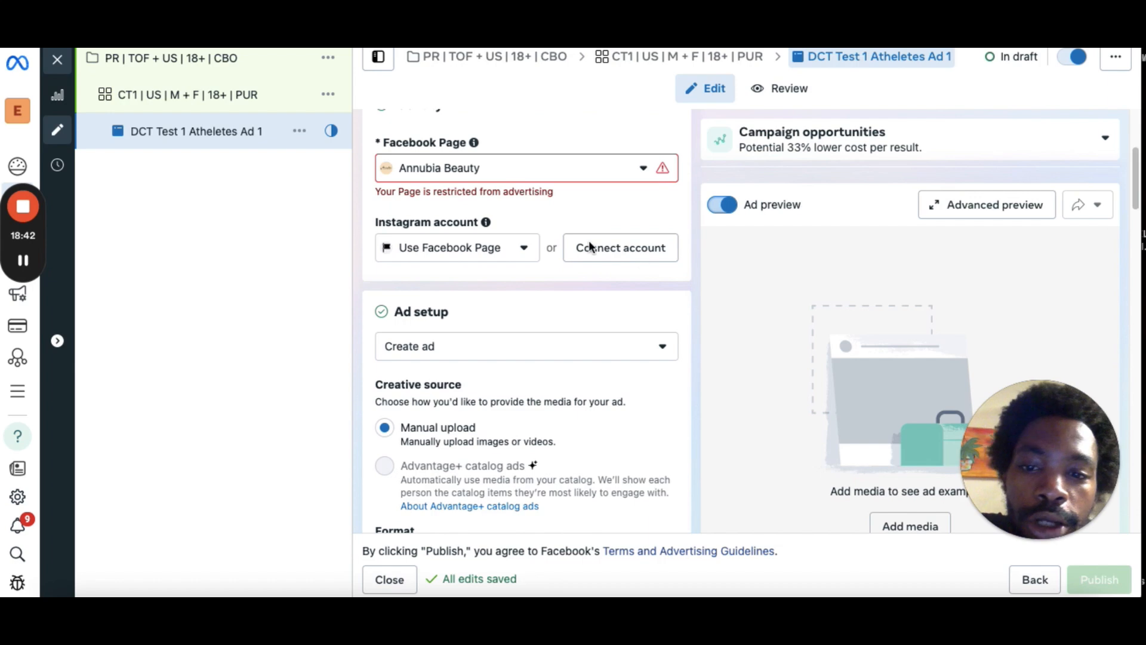
{"action": "left_click", "coordinate": [486, 247]}
{"action": "left_click", "coordinate": [482, 321]}
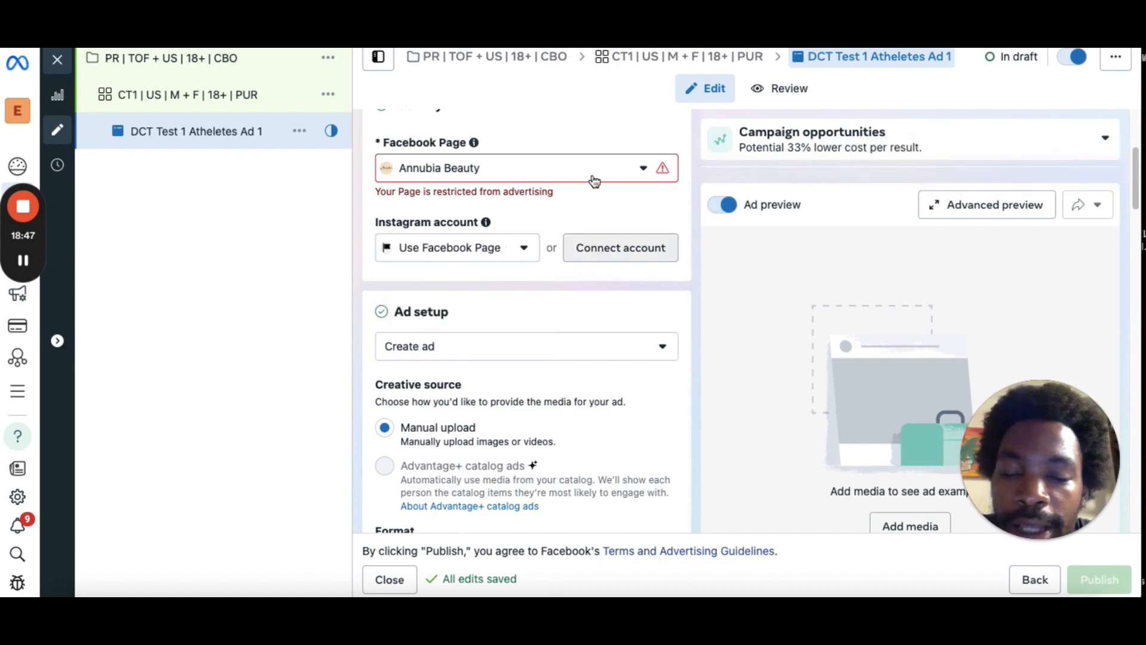
{"action": "left_click_drag", "start_coordinate": [1137, 203], "coordinate": [1139, 265]}
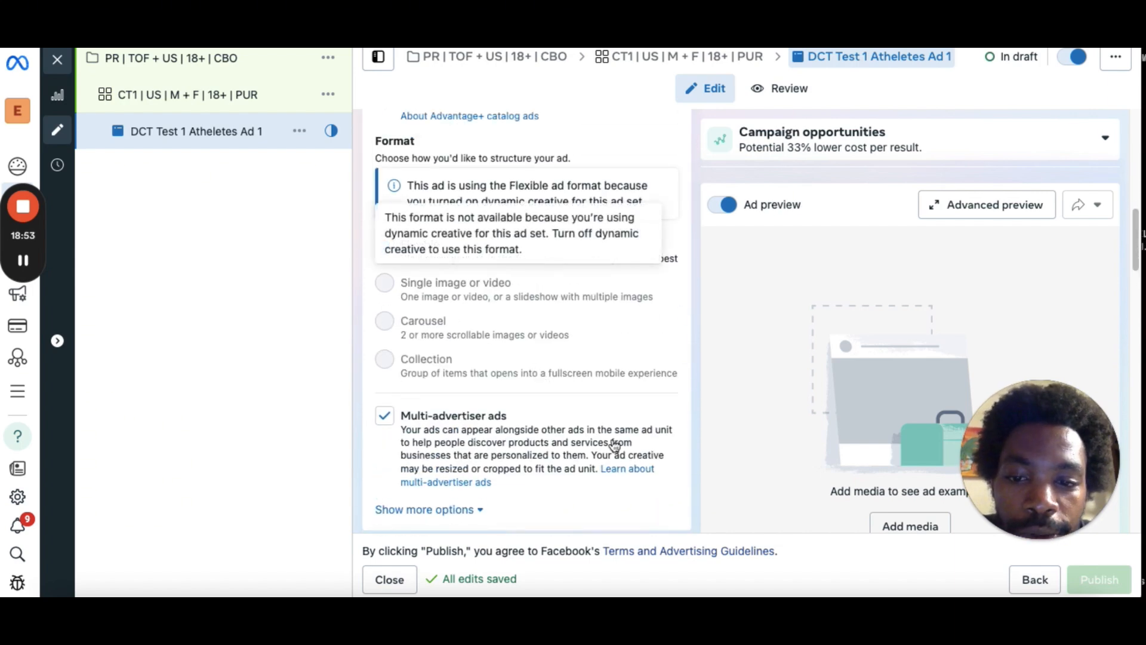
{"action": "left_click_drag", "start_coordinate": [1136, 242], "coordinate": [1133, 283]}
{"action": "left_click", "coordinate": [439, 254]}
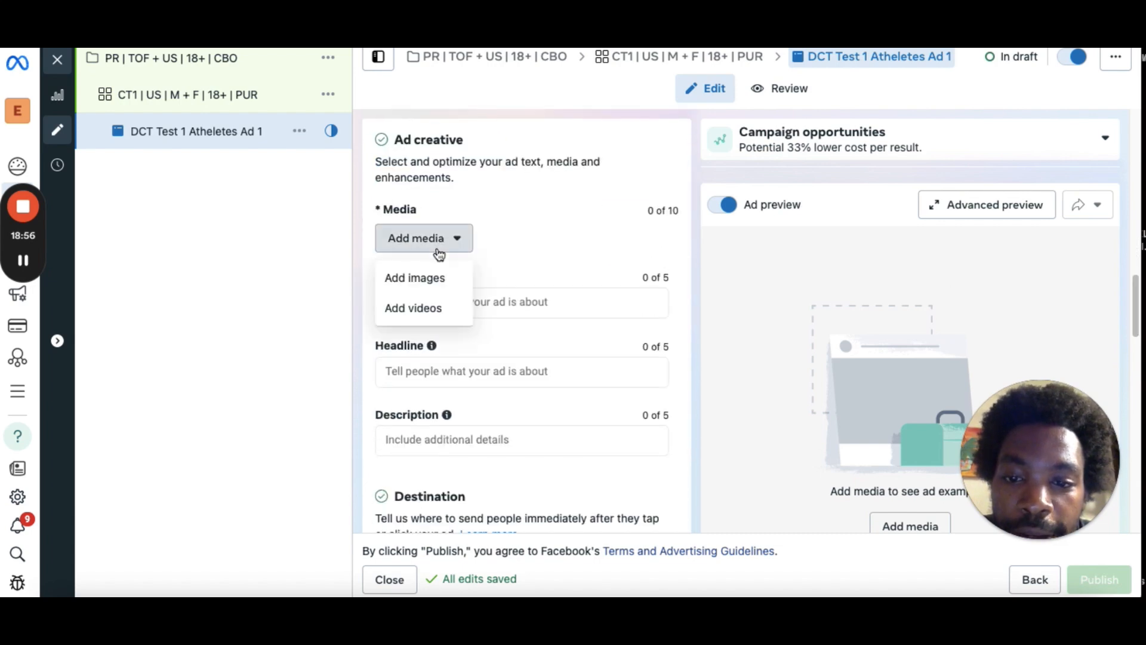
{"action": "left_click", "coordinate": [439, 308]}
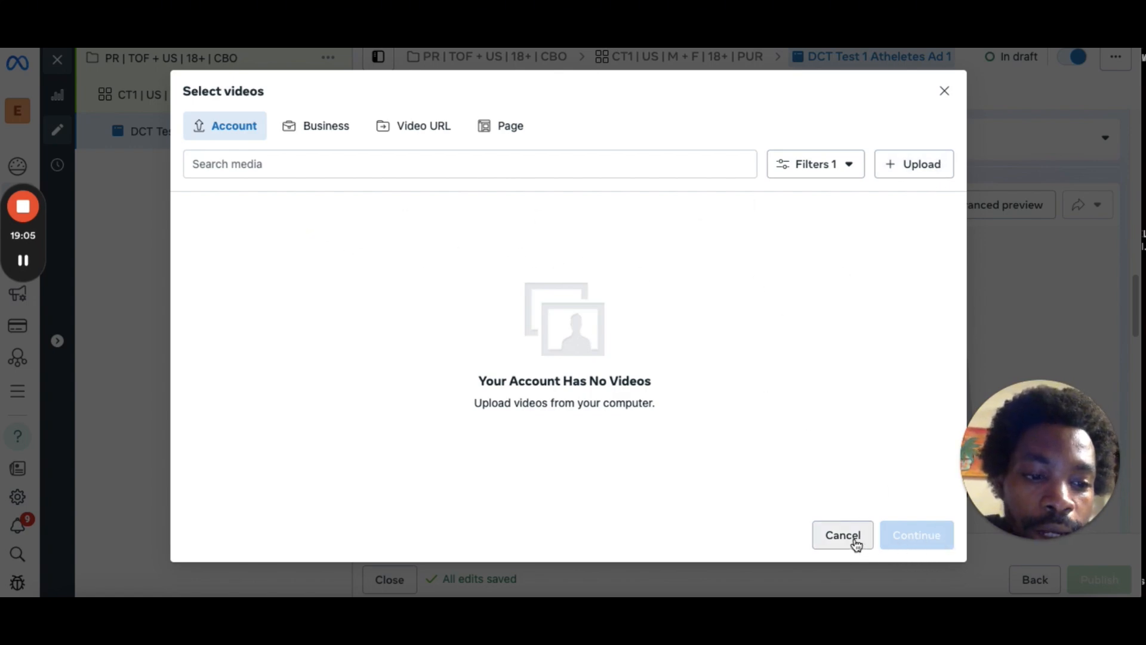
{"action": "left_click", "coordinate": [939, 93]}
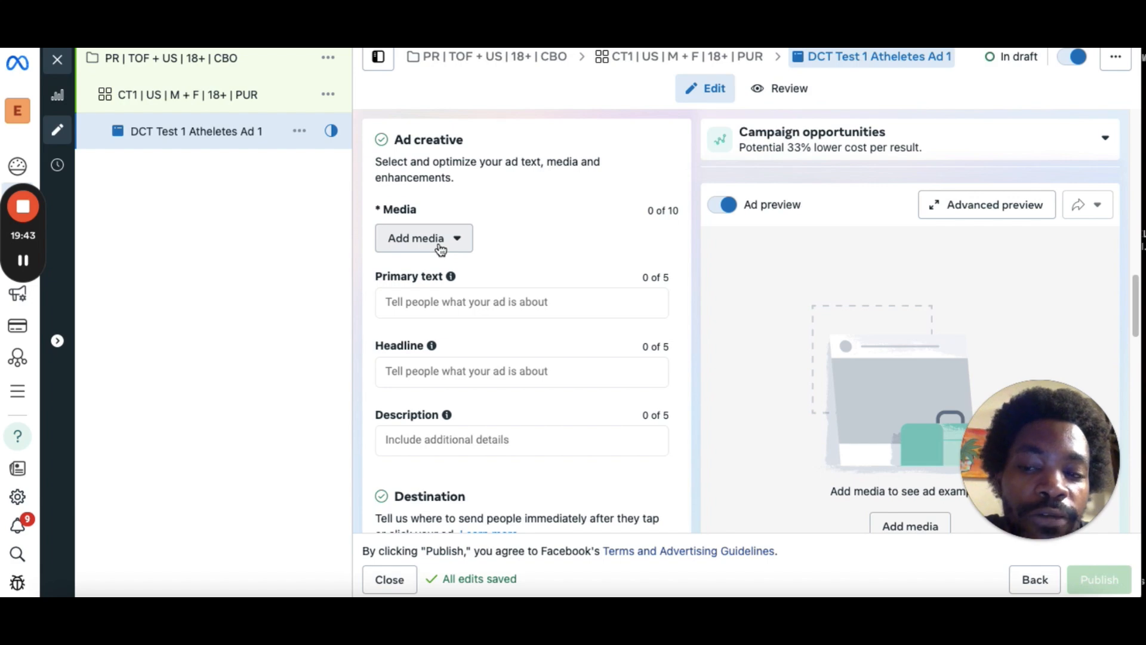
Enter three primary text options for the ad: test1, test 2 and test 3.
{"action": "left_click", "coordinate": [475, 298]}
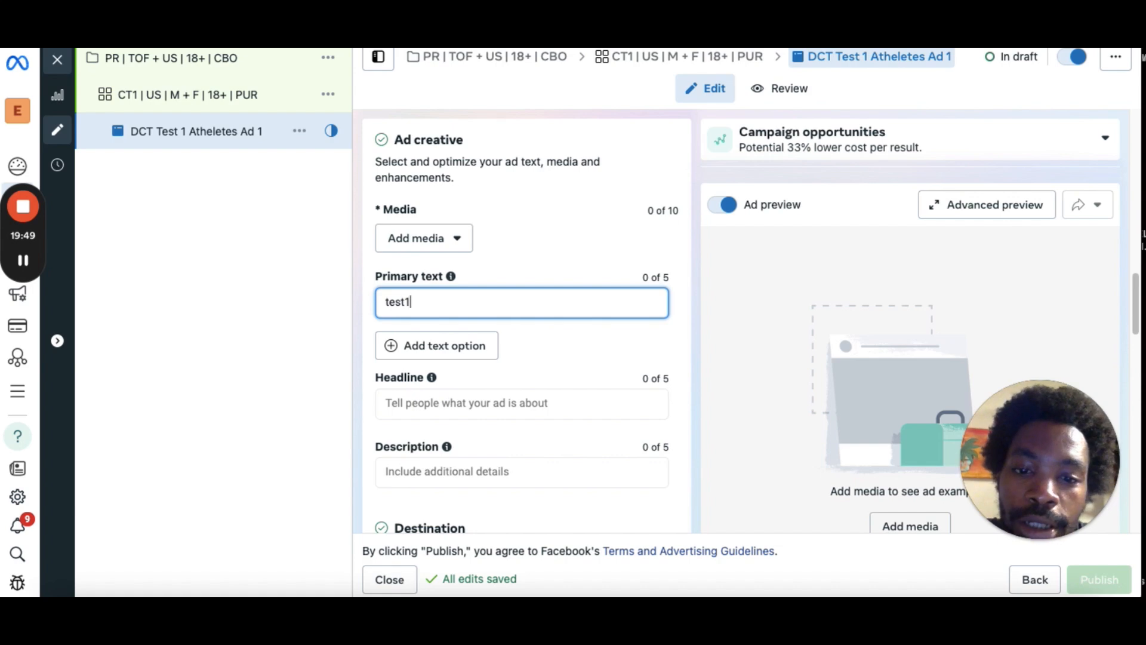
{"action": "left_click", "coordinate": [460, 348]}
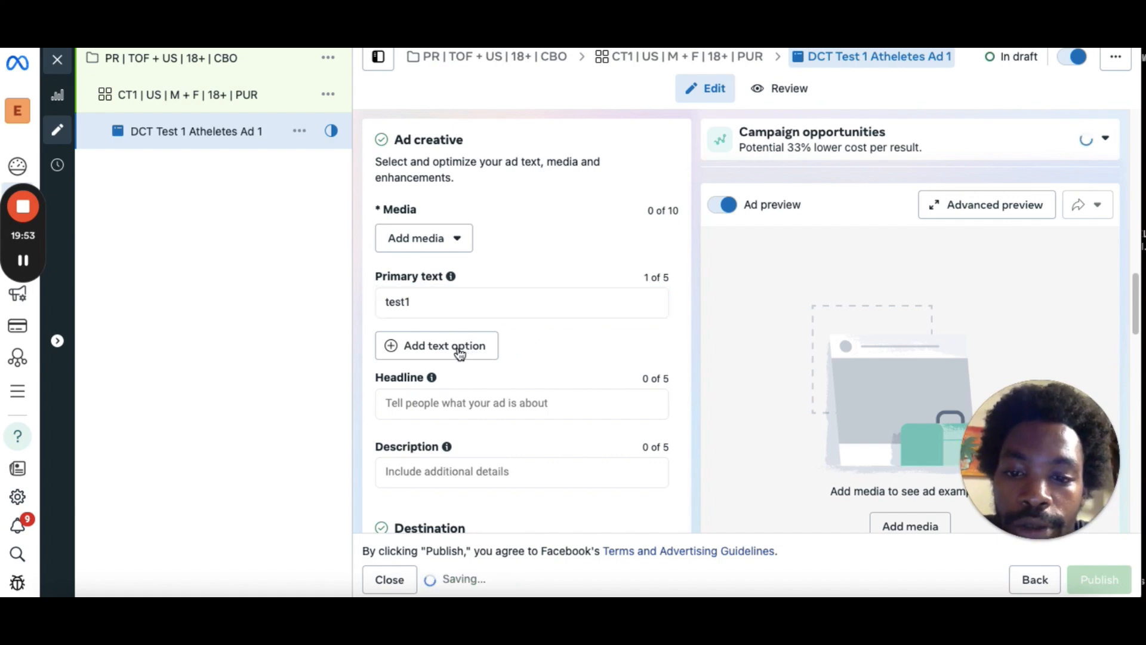
{"action": "left_click", "coordinate": [460, 351]}
{"action": "left_click", "coordinate": [443, 394]}
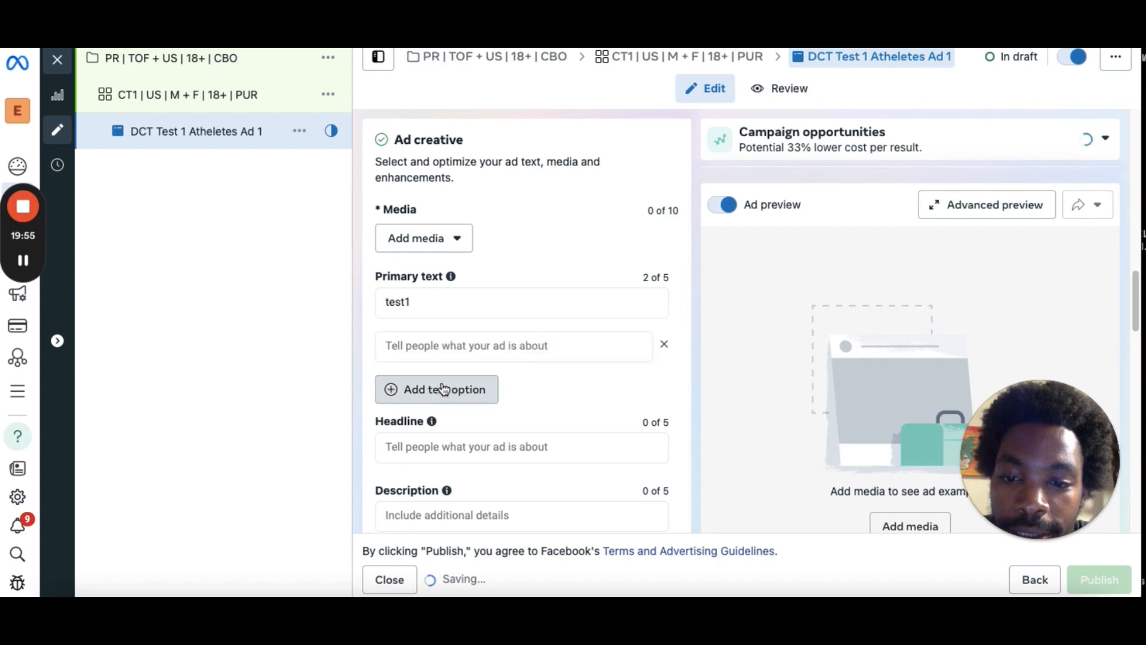
{"action": "left_click", "coordinate": [437, 347]}
{"action": "type", "text": "test 3"}
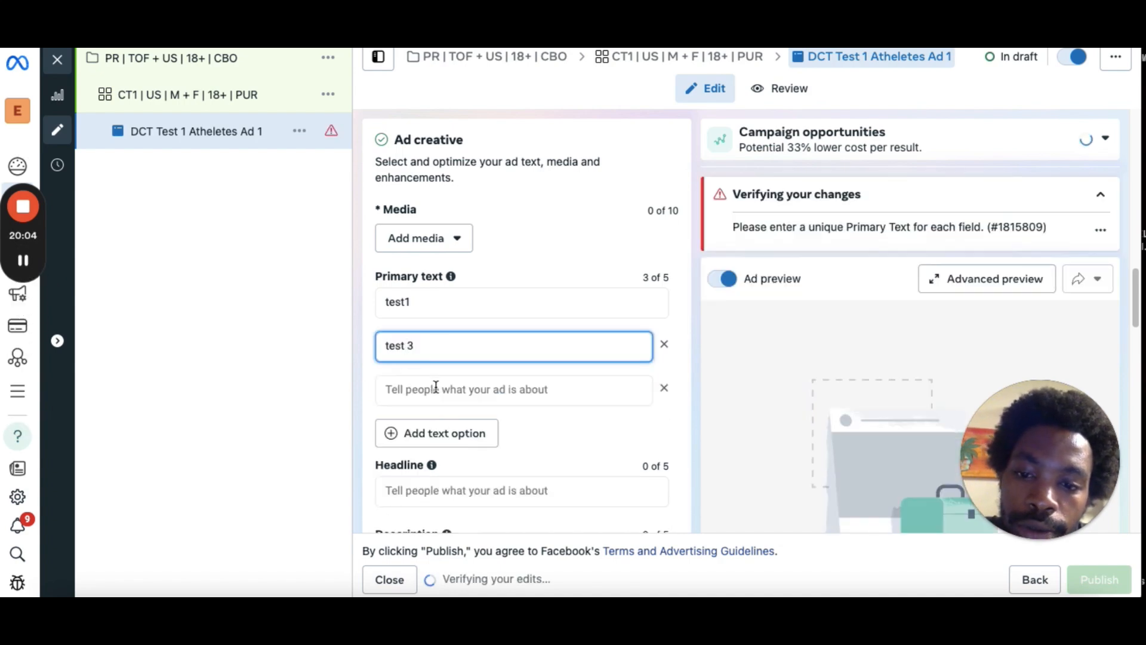
{"action": "key", "text": "BackSpace"}
{"action": "type", "text": "2"}
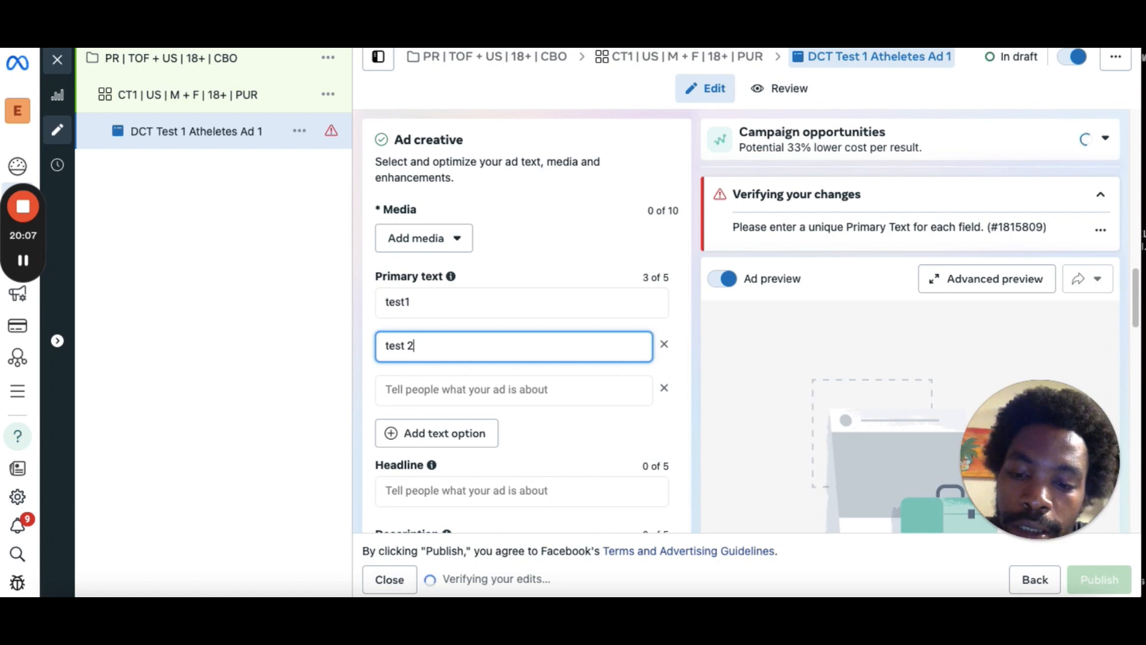
{"action": "left_click", "coordinate": [445, 391]}
{"action": "type", "text": "te"}
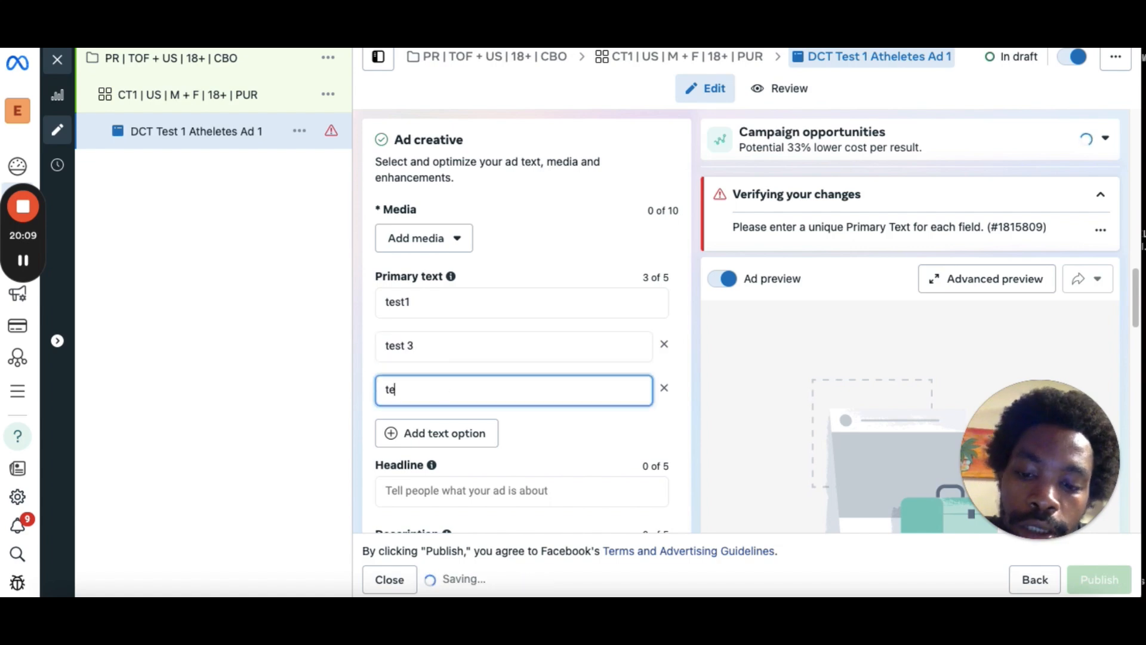
{"action": "type", "text": "st 3"}
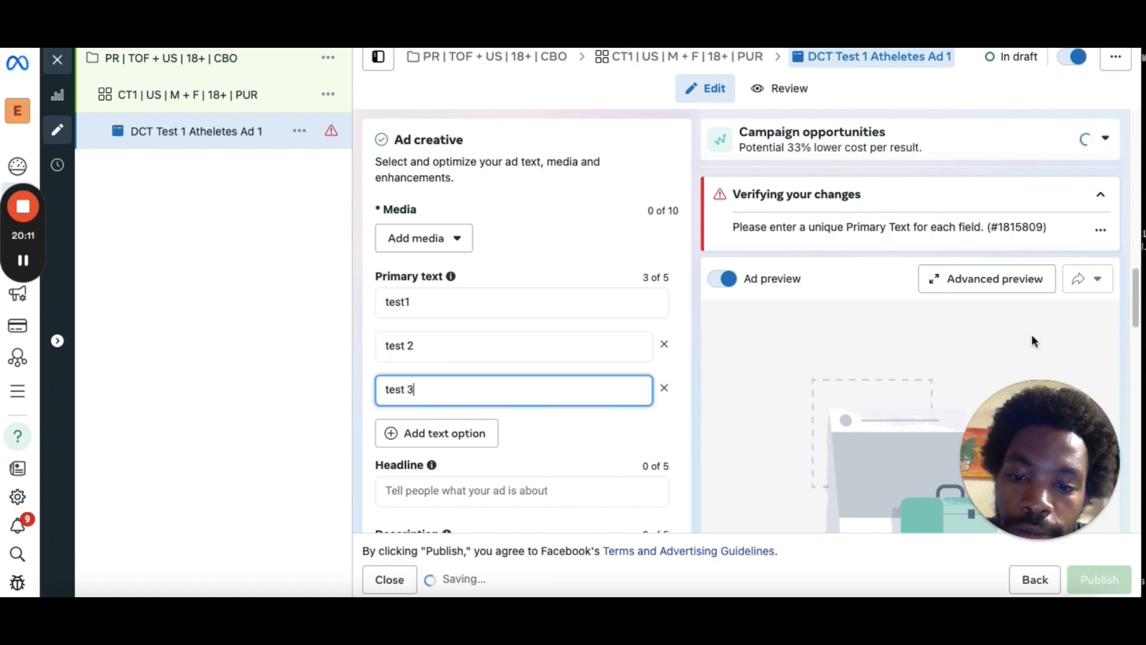
Go through the headline, description and website URL fields of the ad creative.
{"action": "scroll", "coordinate": [527, 320], "scroll_direction": "down", "scroll_amount": 3}
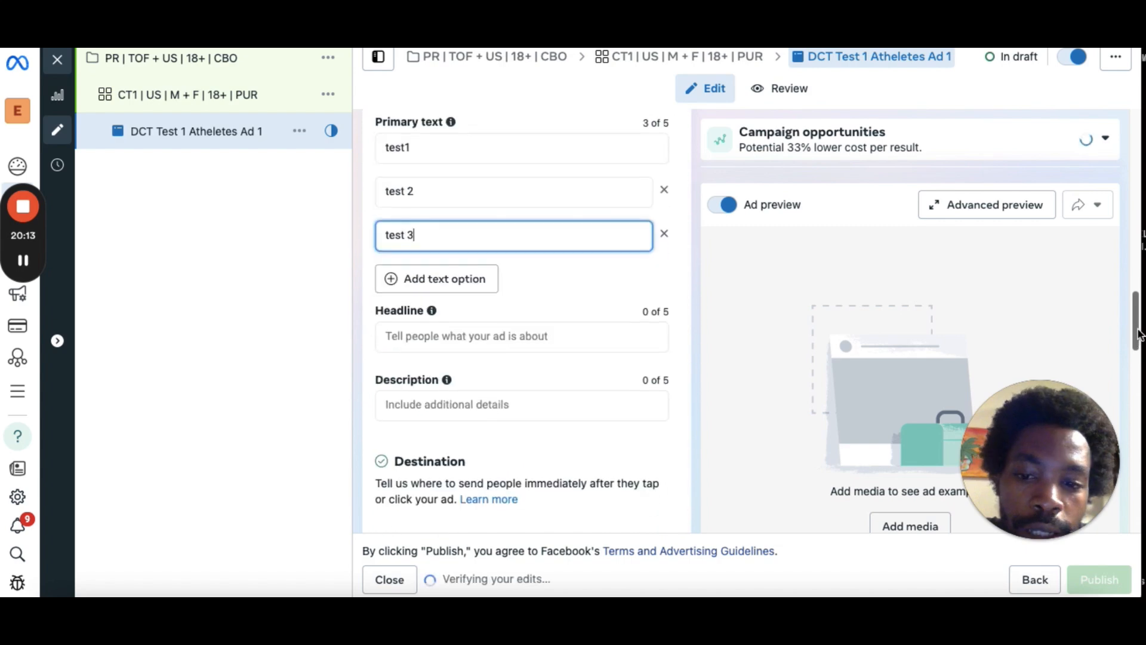
{"action": "left_click", "coordinate": [488, 333]}
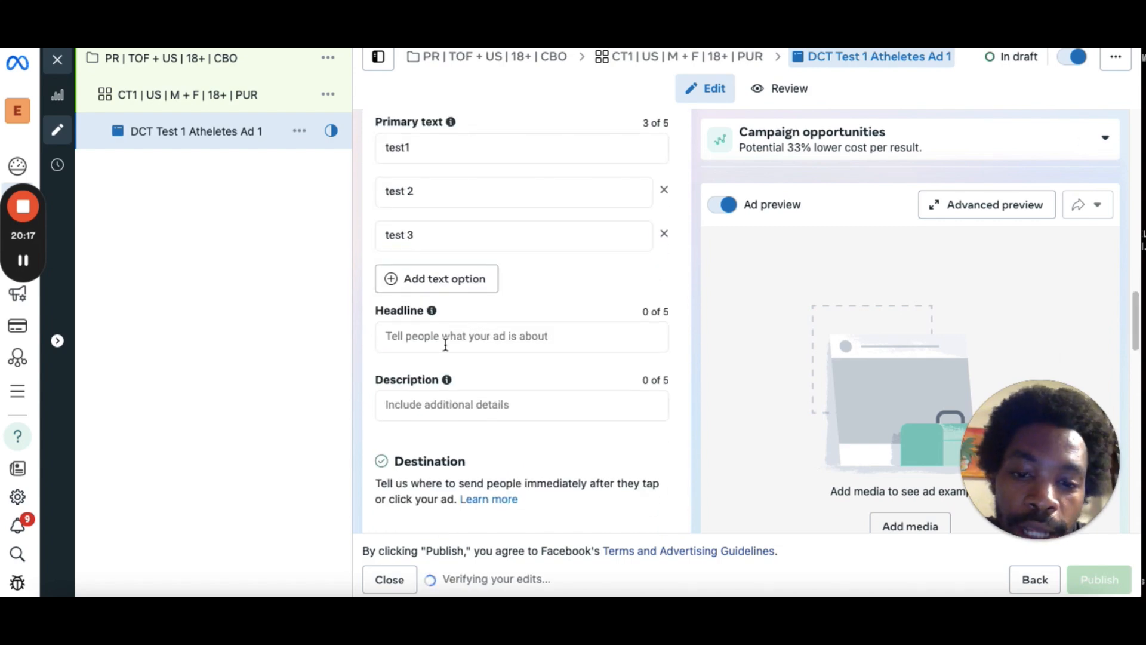
{"action": "left_click", "coordinate": [477, 404]}
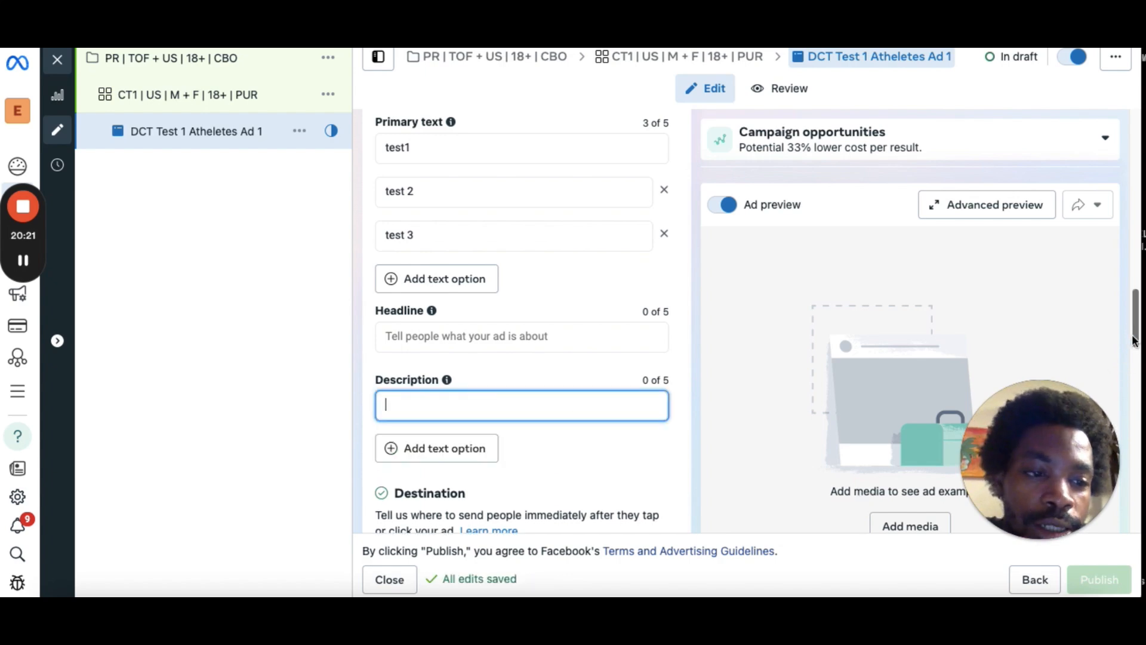
{"action": "scroll", "coordinate": [1132, 366], "scroll_direction": "down", "scroll_amount": 3}
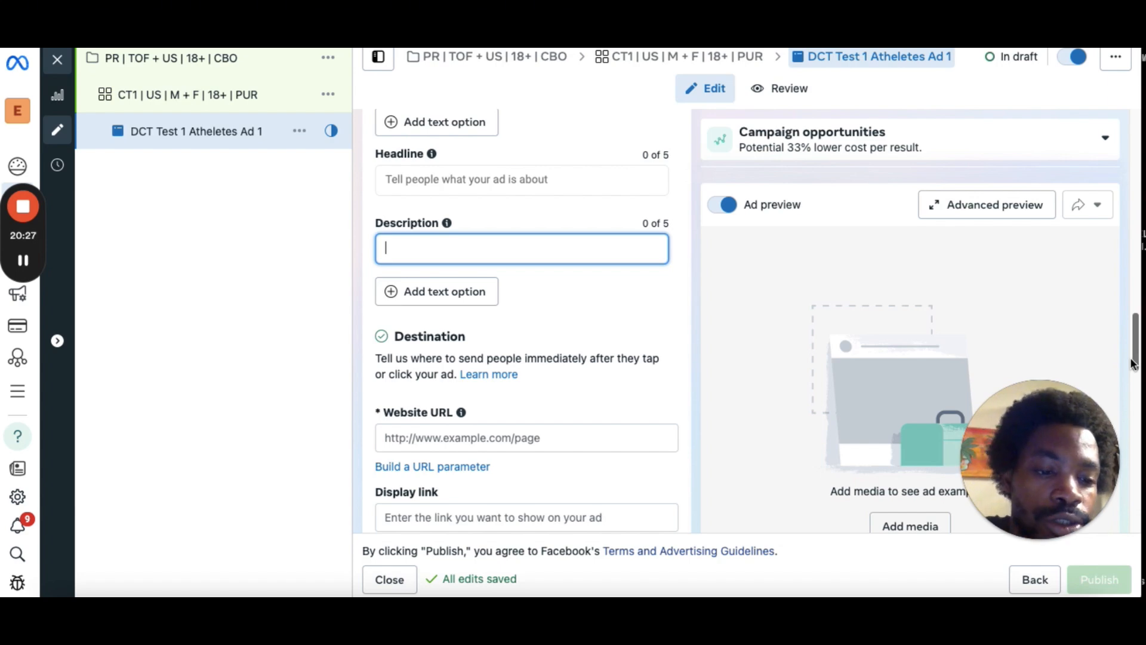
{"action": "left_click_drag", "start_coordinate": [1133, 363], "coordinate": [1133, 371]}
{"action": "scroll", "coordinate": [1133, 371], "scroll_direction": "down", "scroll_amount": 3}
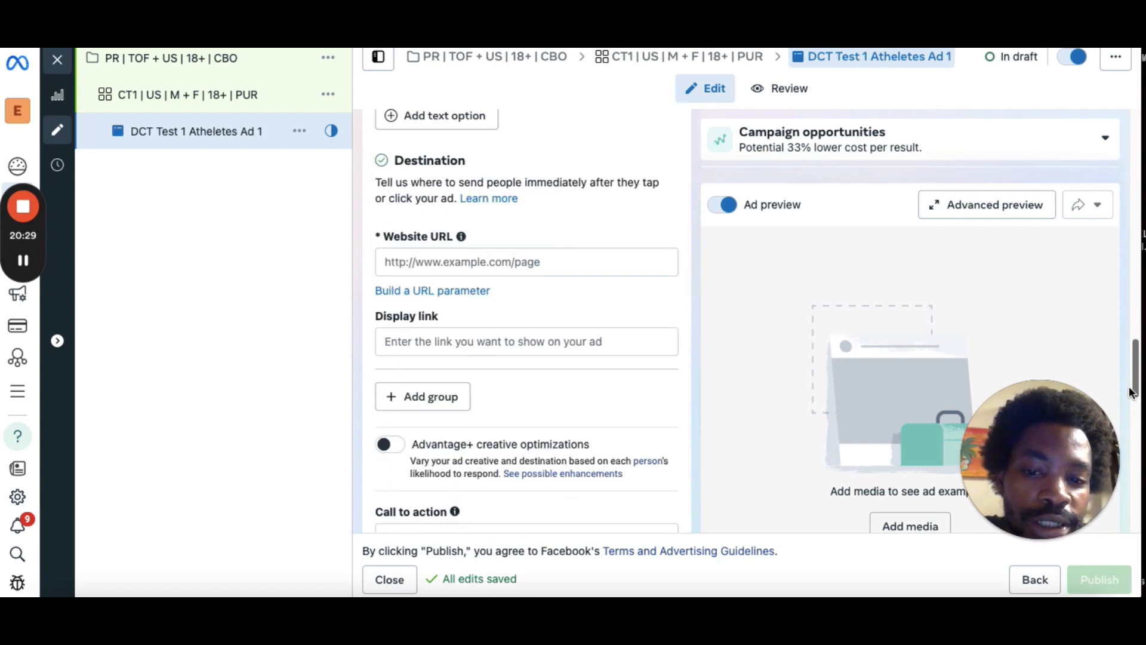
{"action": "left_click", "coordinate": [412, 235]}
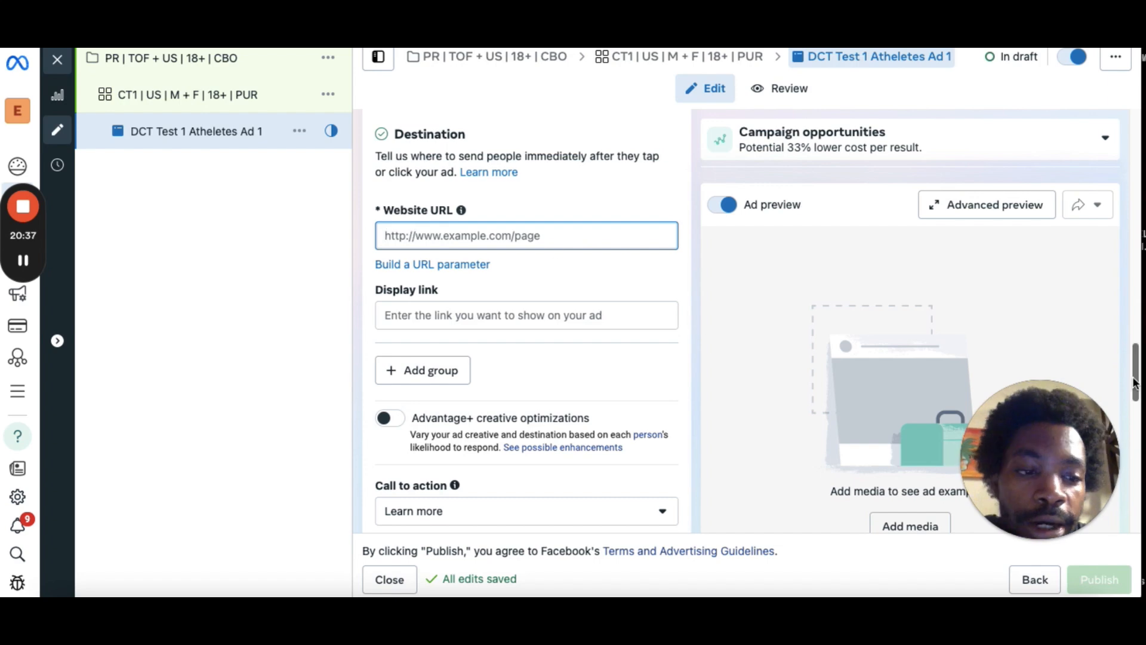
Set the ad's call to action to Shop now.
{"action": "scroll", "coordinate": [571, 325], "scroll_direction": "down", "scroll_amount": 3}
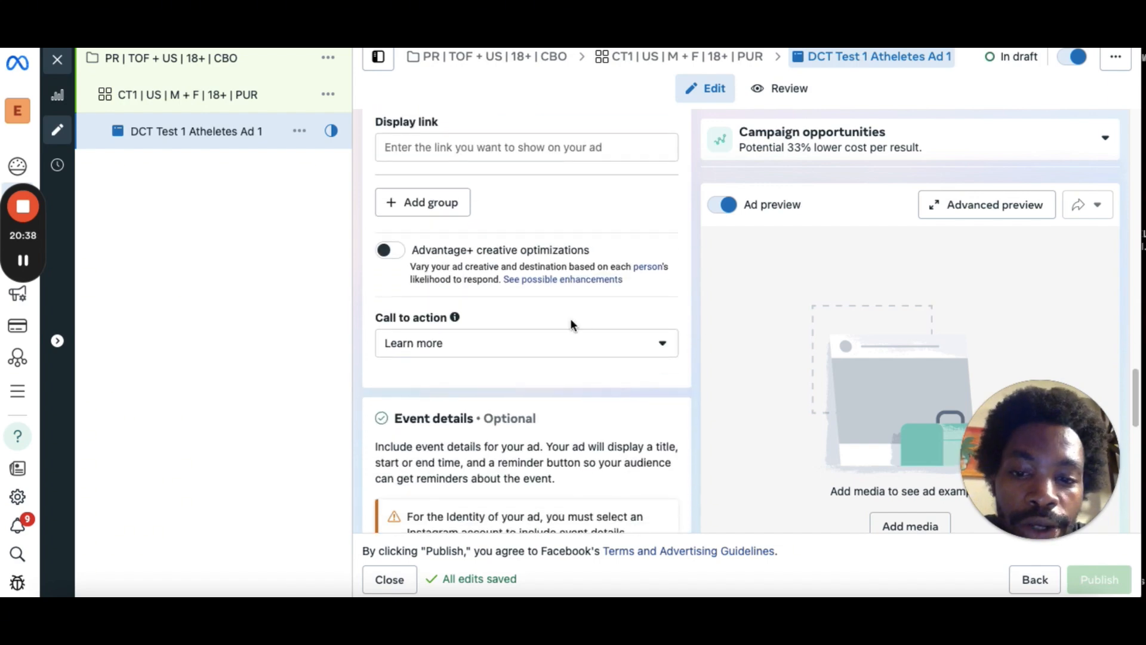
{"action": "left_click", "coordinate": [549, 349]}
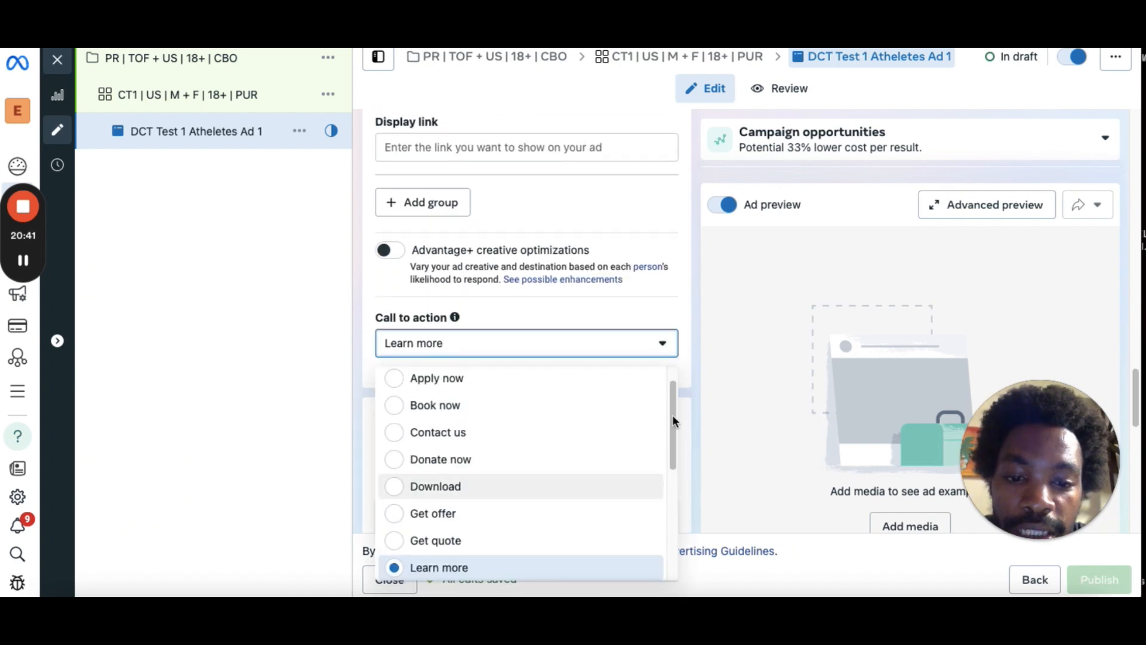
{"action": "scroll", "coordinate": [626, 486], "scroll_direction": "down", "scroll_amount": 2}
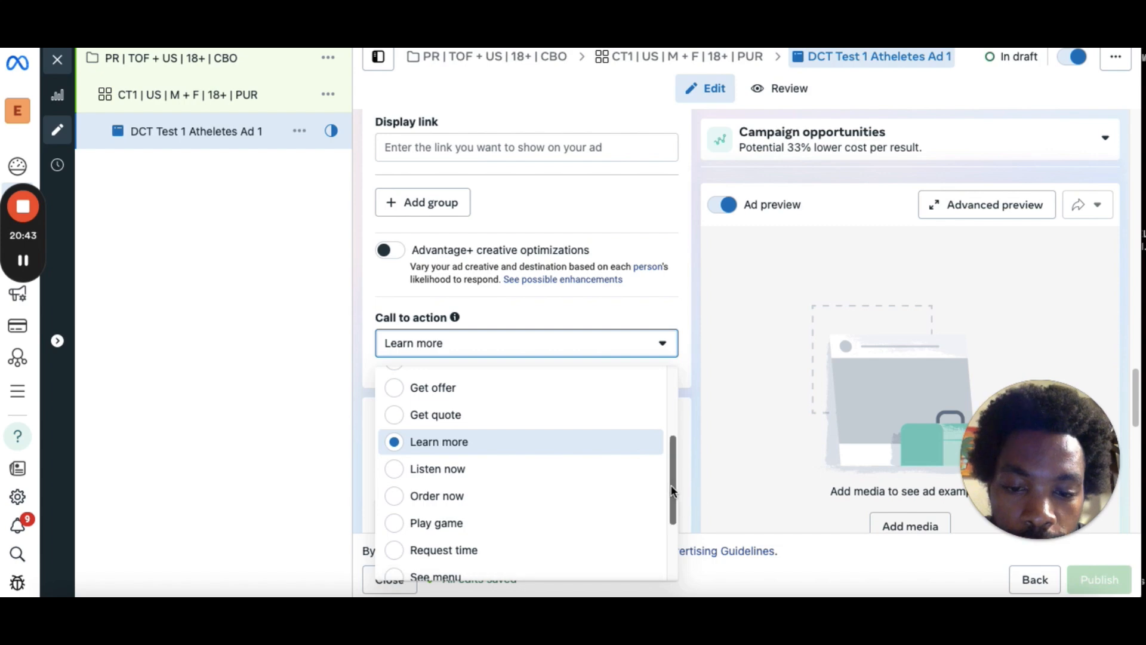
{"action": "scroll", "coordinate": [526, 521], "scroll_direction": "down", "scroll_amount": 2}
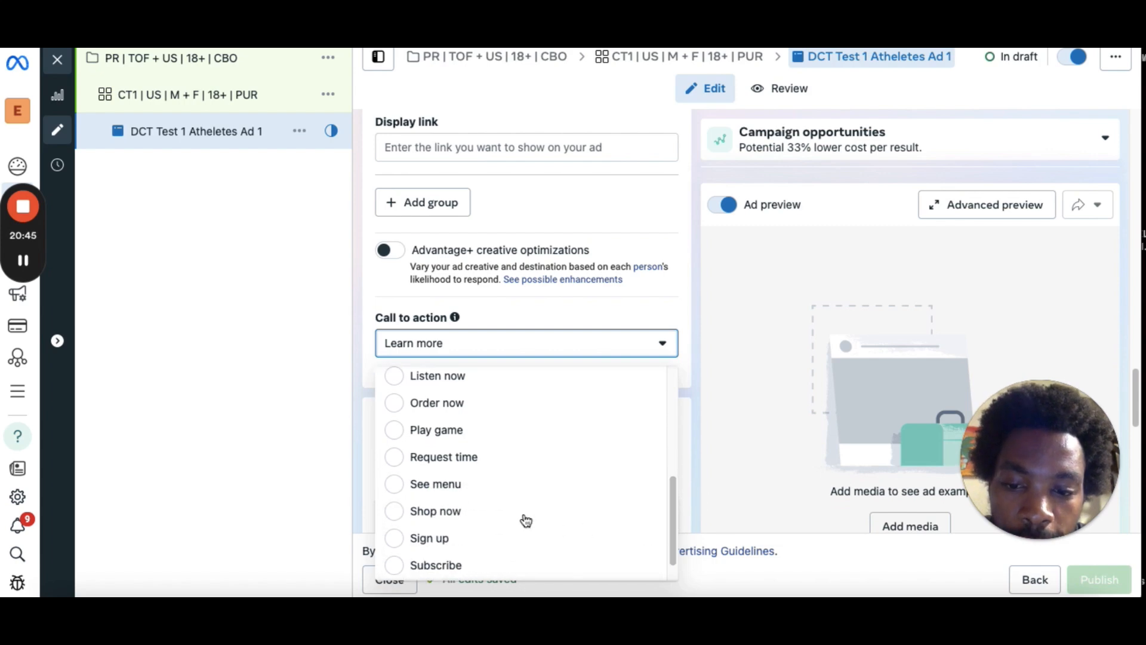
{"action": "left_click", "coordinate": [411, 512]}
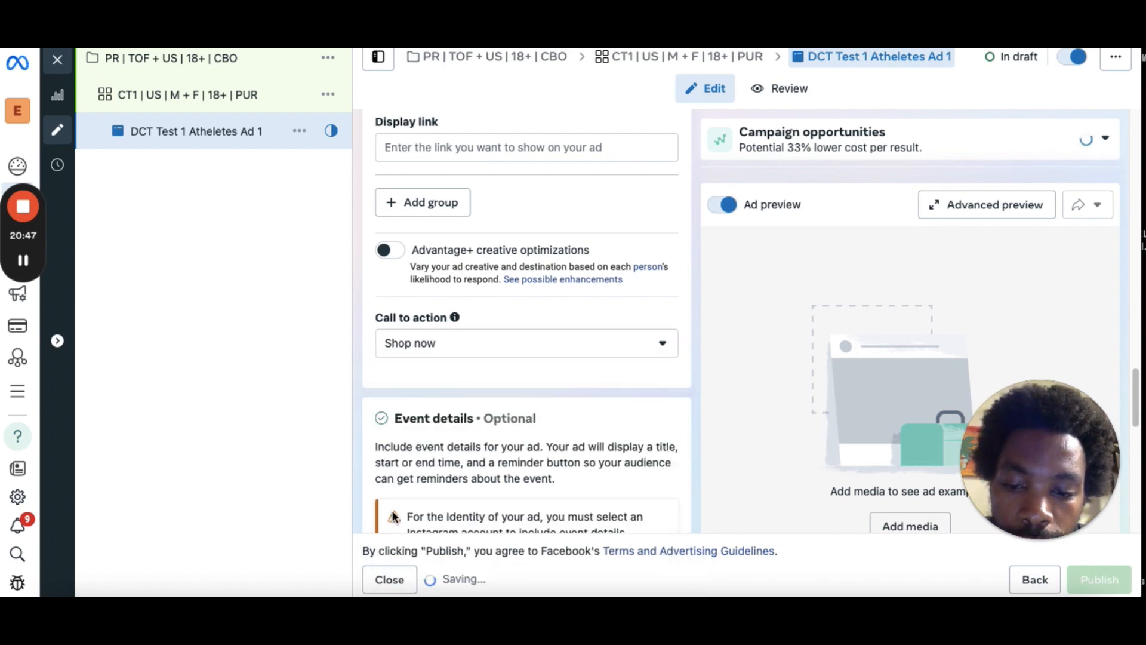
Review the ad's event details and tracking sections.
{"action": "scroll", "coordinate": [1137, 519], "scroll_direction": "down", "scroll_amount": 10}
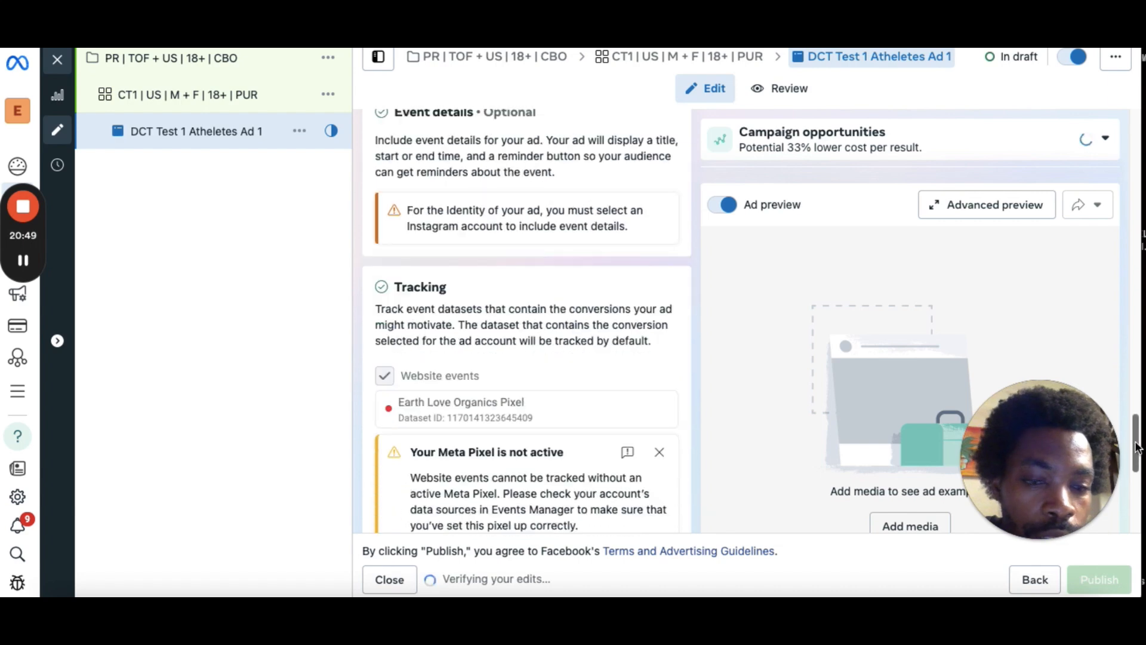
{"action": "left_click_drag", "start_coordinate": [1136, 520], "coordinate": [1128, 137]}
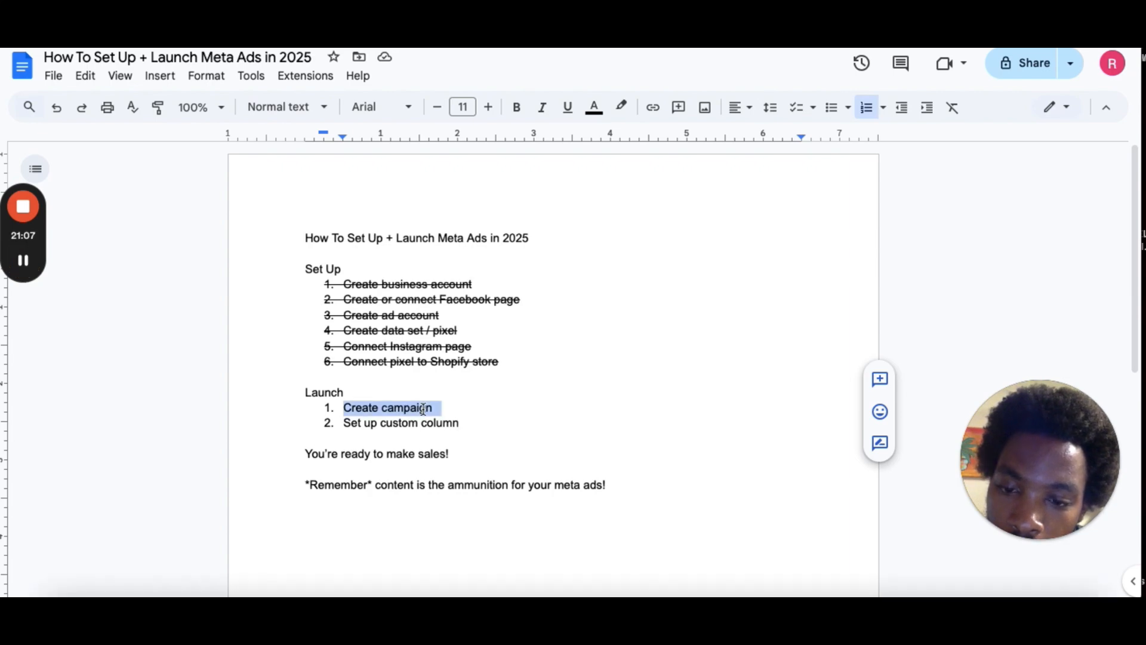
Switch to the checklist document and strike through the Create campaign item.
{"action": "key", "text": "alt+shift+5"}
{"action": "double_click", "coordinate": [443, 423]}
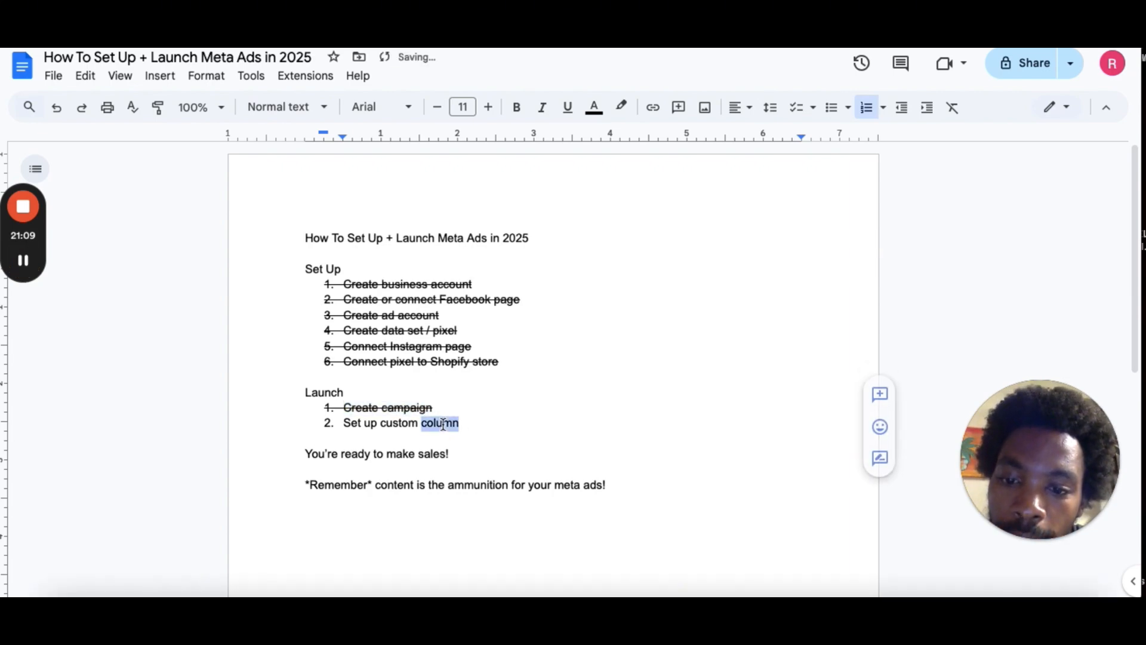
{"action": "triple_click", "coordinate": [443, 423]}
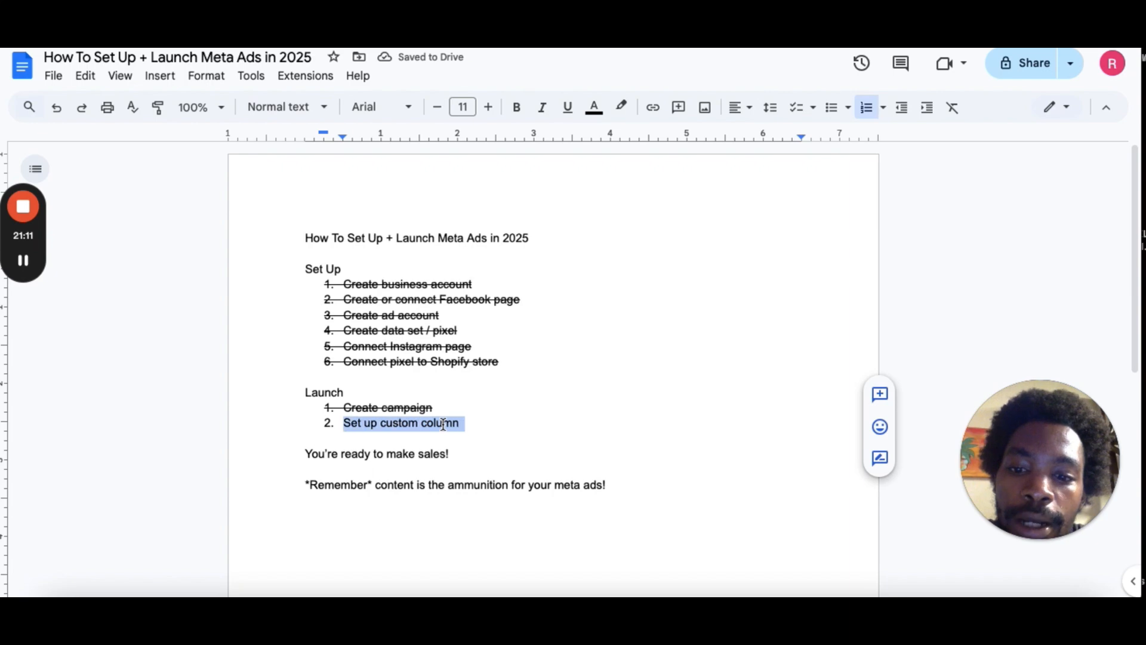
{"action": "left_click", "coordinate": [22, 259]}
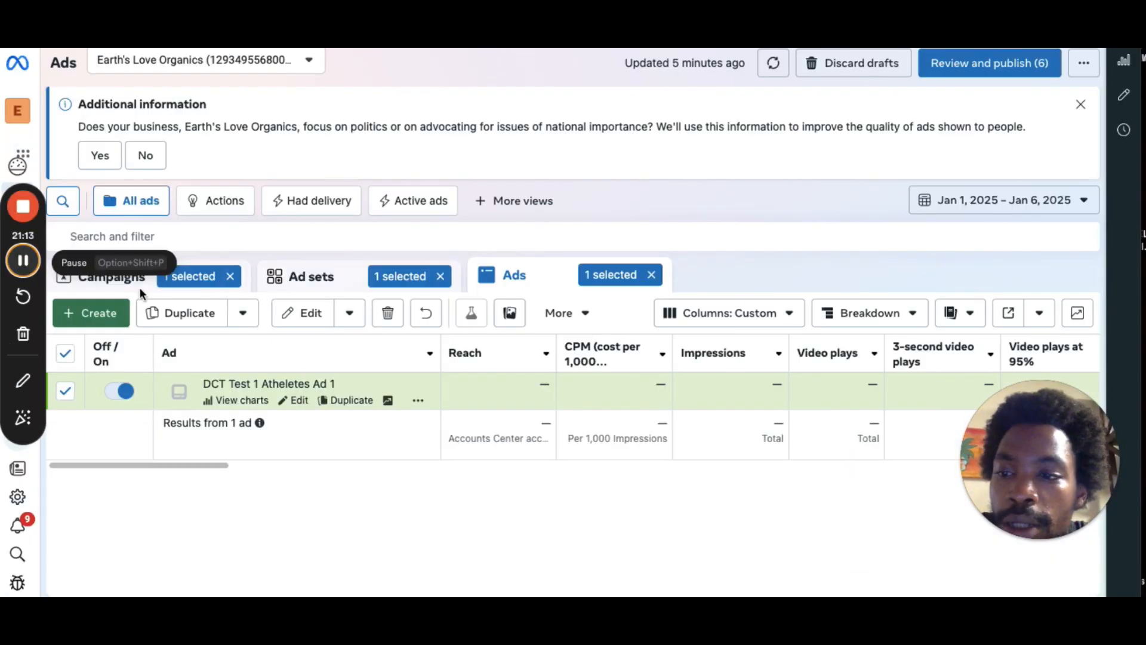
Open Customize columns for the ads table and remove all the currently selected columns.
{"action": "left_click", "coordinate": [756, 315]}
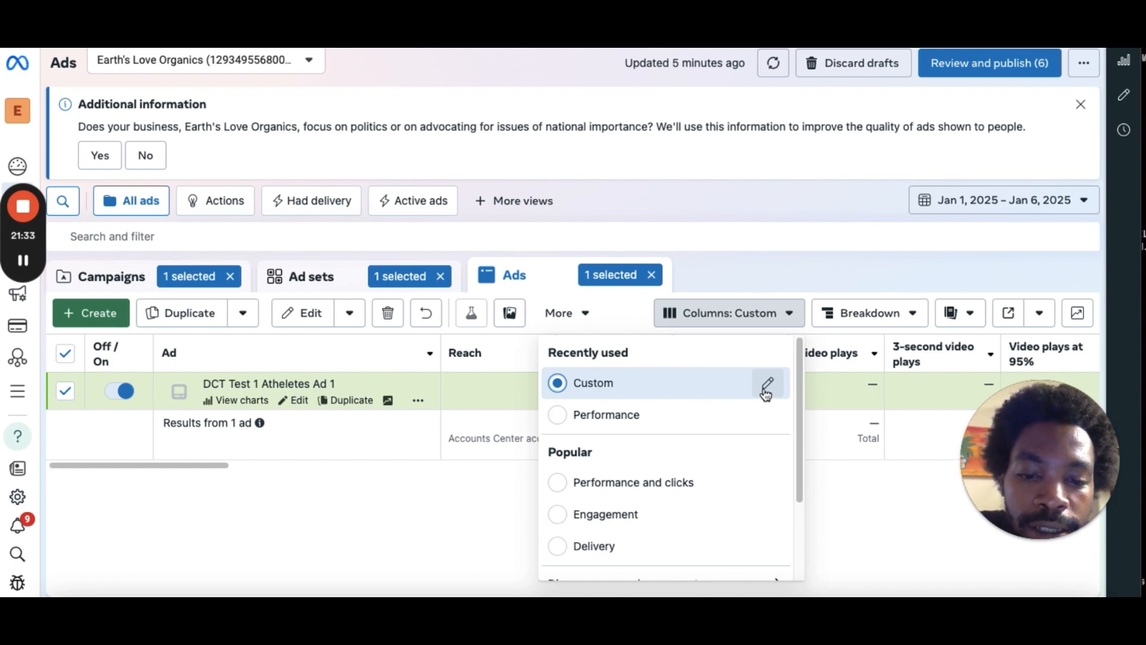
{"action": "scroll", "coordinate": [800, 404], "scroll_direction": "down", "scroll_amount": 3}
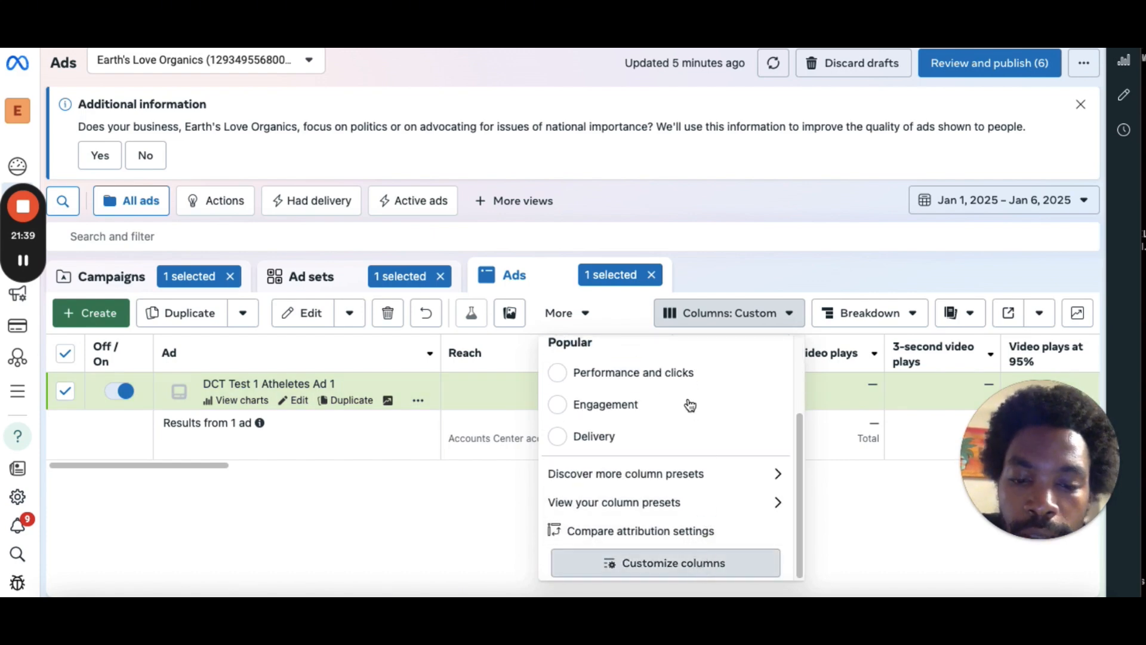
{"action": "left_click", "coordinate": [691, 568]}
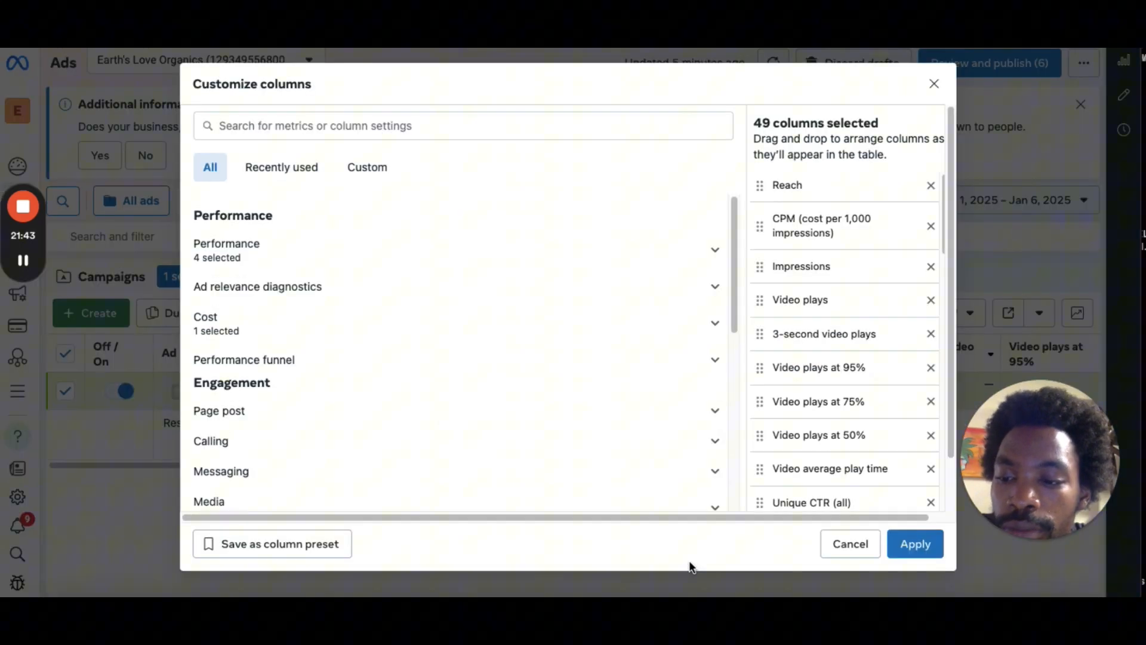
{"action": "left_click", "coordinate": [930, 186]}
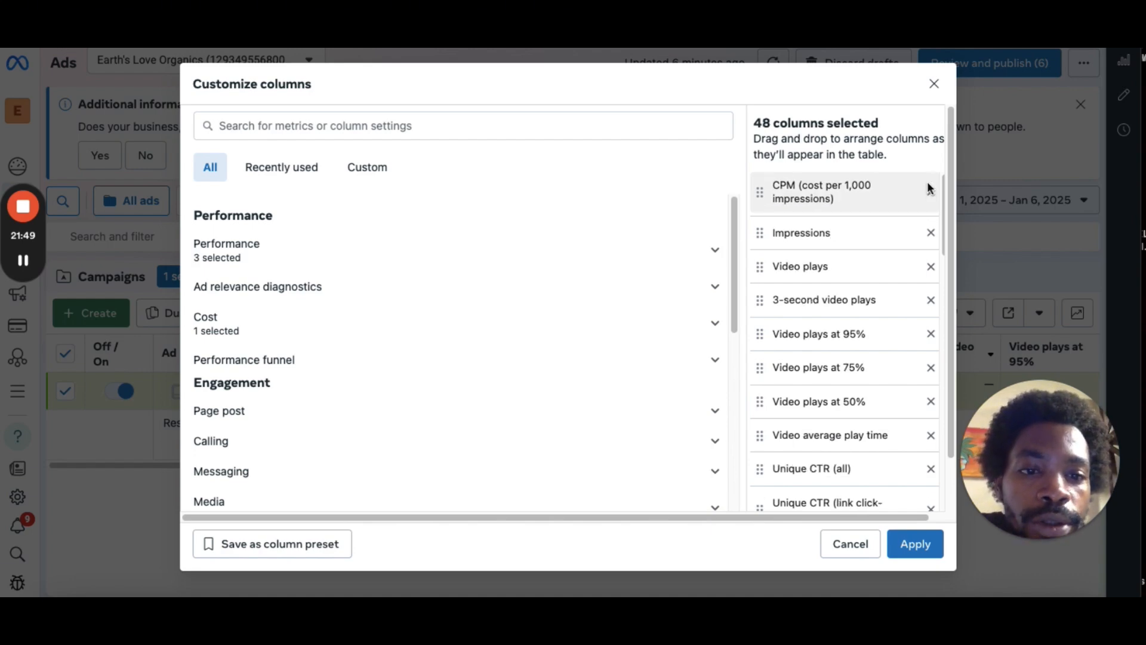
{"action": "left_click", "coordinate": [930, 194]}
{"action": "left_click", "coordinate": [930, 194]}
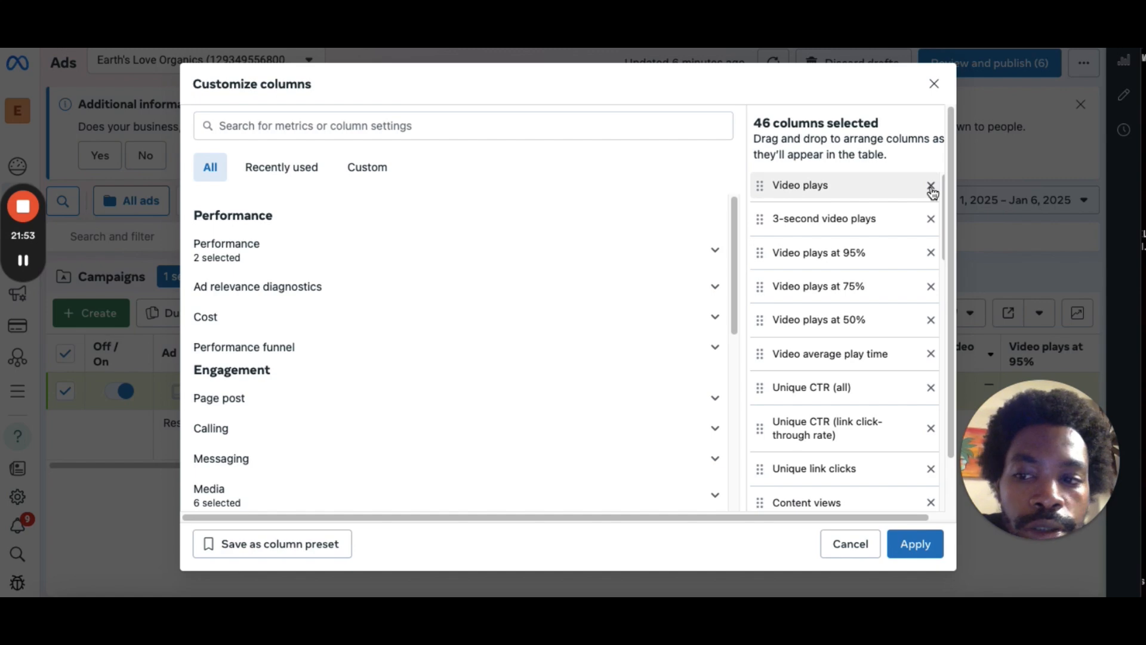
{"action": "left_click", "coordinate": [931, 188]}
{"action": "left_click", "coordinate": [931, 188]}
{"action": "left_click", "coordinate": [931, 189]}
{"action": "left_click", "coordinate": [931, 189]}
{"action": "left_click", "coordinate": [931, 189]}
{"action": "left_click", "coordinate": [931, 188]}
{"action": "left_click", "coordinate": [930, 189]}
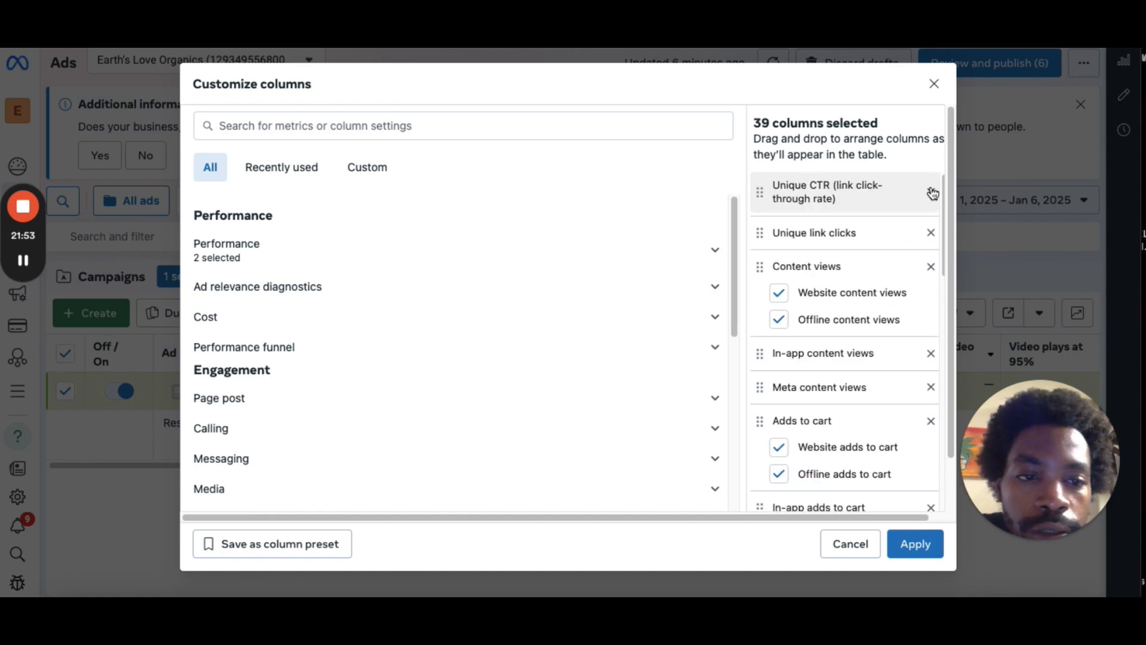
{"action": "left_click", "coordinate": [23, 260]}
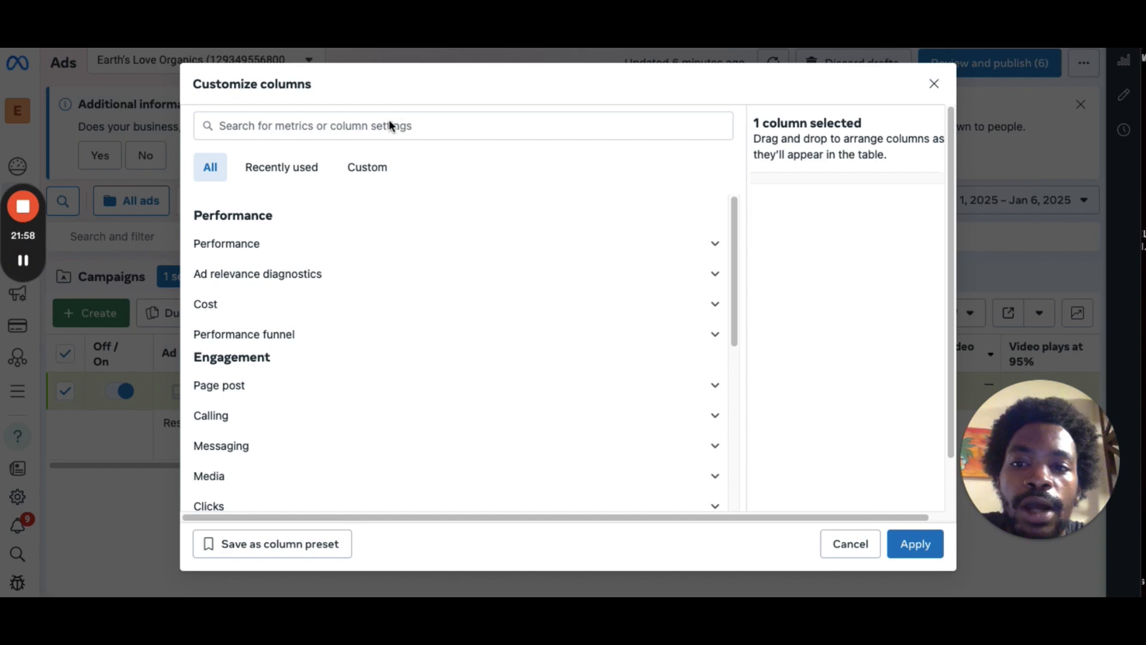
Search the metrics for reach and add the Reach column.
{"action": "left_click", "coordinate": [357, 129]}
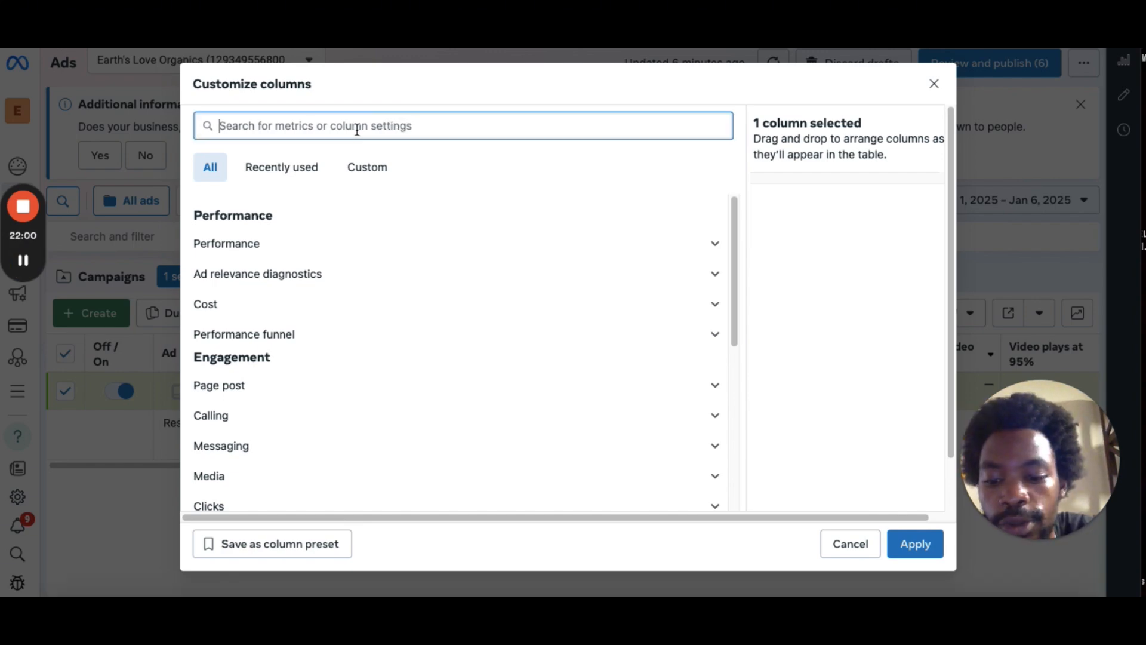
{"action": "type", "text": "r"}
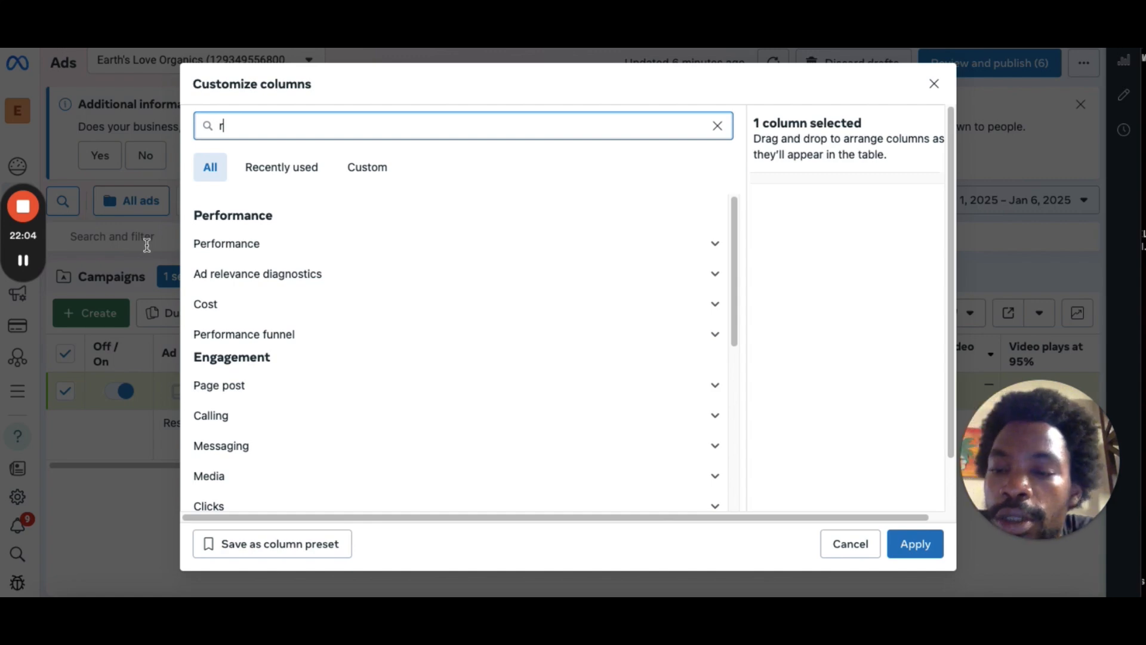
{"action": "type", "text": "each"}
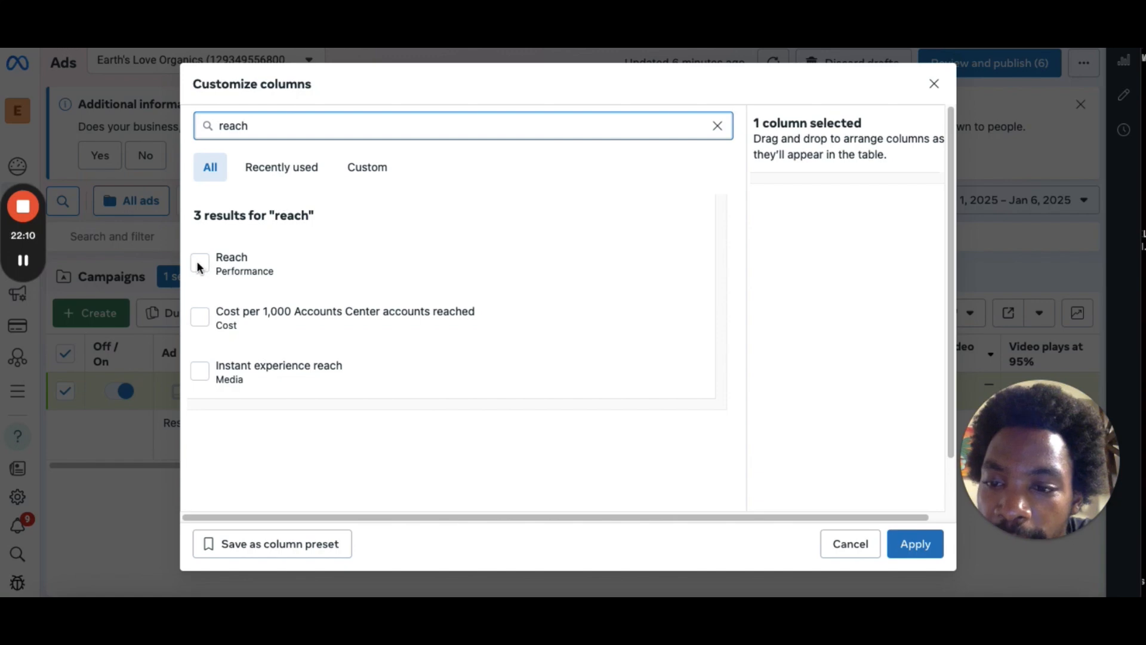
{"action": "left_click", "coordinate": [199, 264]}
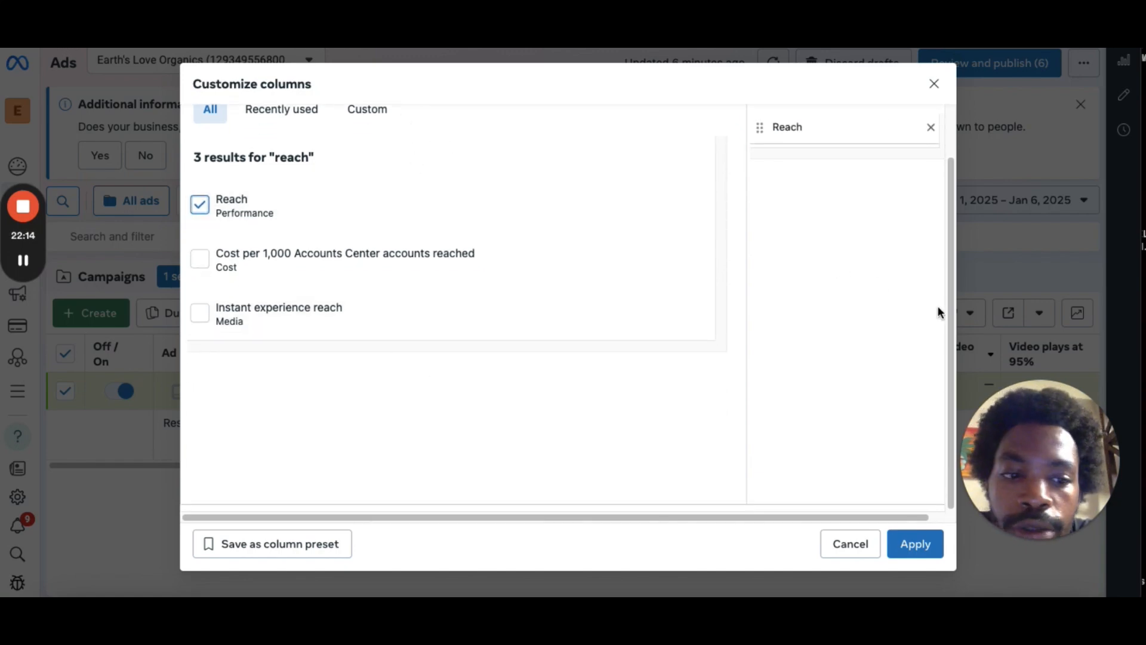
Search for cpm and add the CPM (cost per 1,000 impressions) column.
{"action": "scroll", "coordinate": [937, 308], "scroll_direction": "up", "scroll_amount": 2}
{"action": "double_click", "coordinate": [370, 125]}
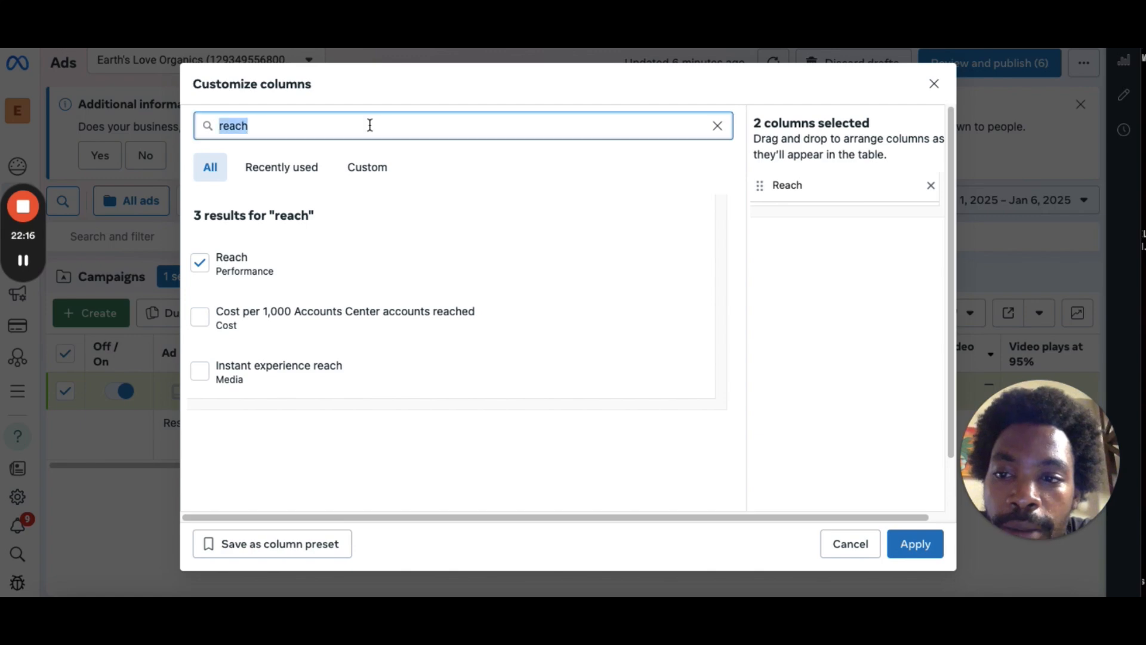
{"action": "key", "text": "BackSpace"}
{"action": "type", "text": "c"}
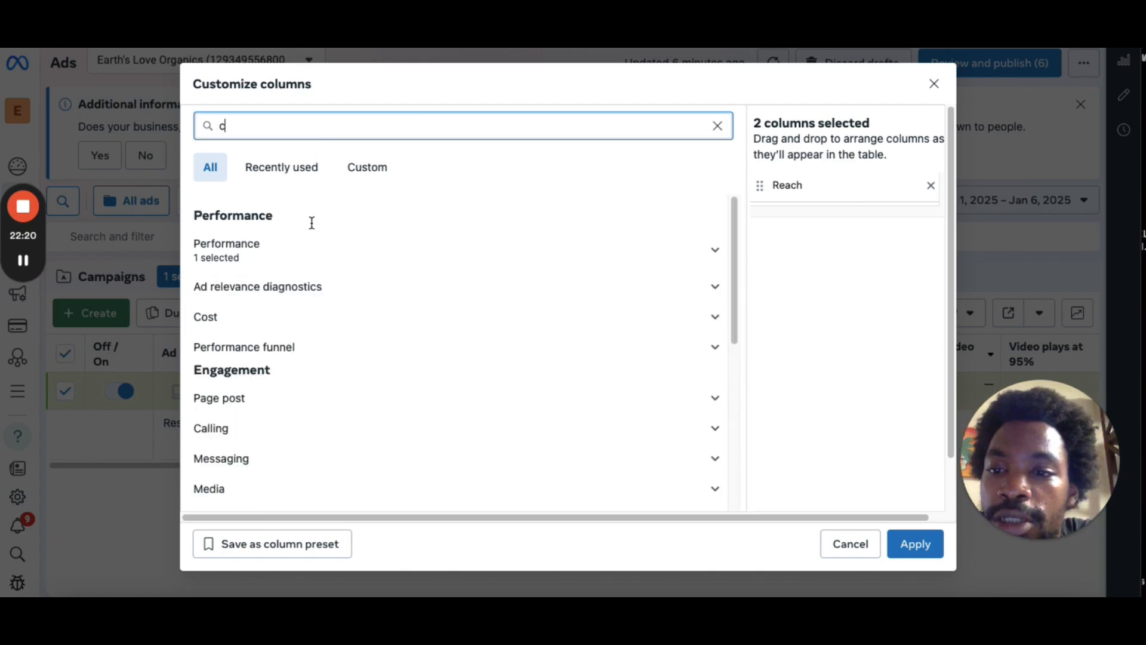
{"action": "type", "text": "m"}
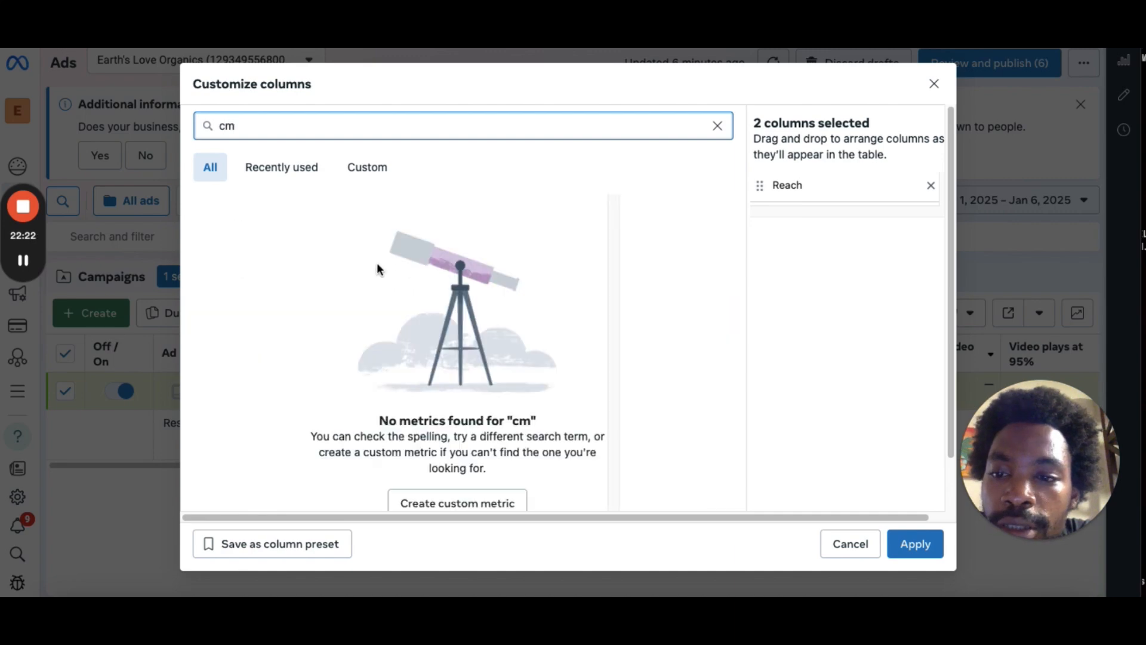
{"action": "key", "text": "BackSpace"}
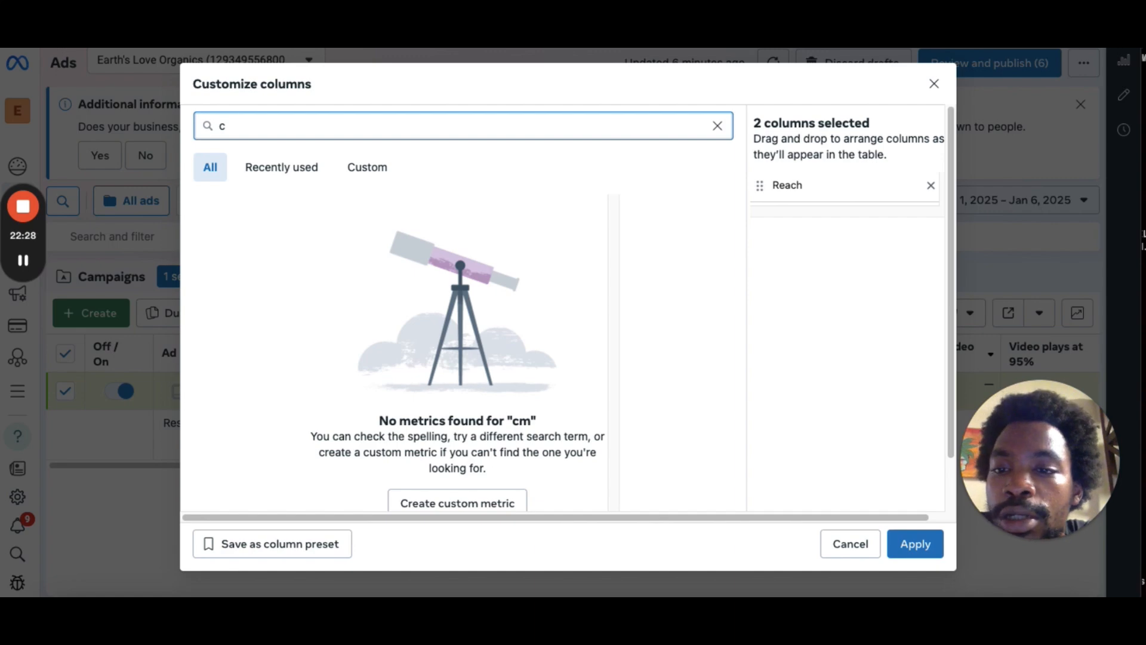
{"action": "type", "text": "pm"}
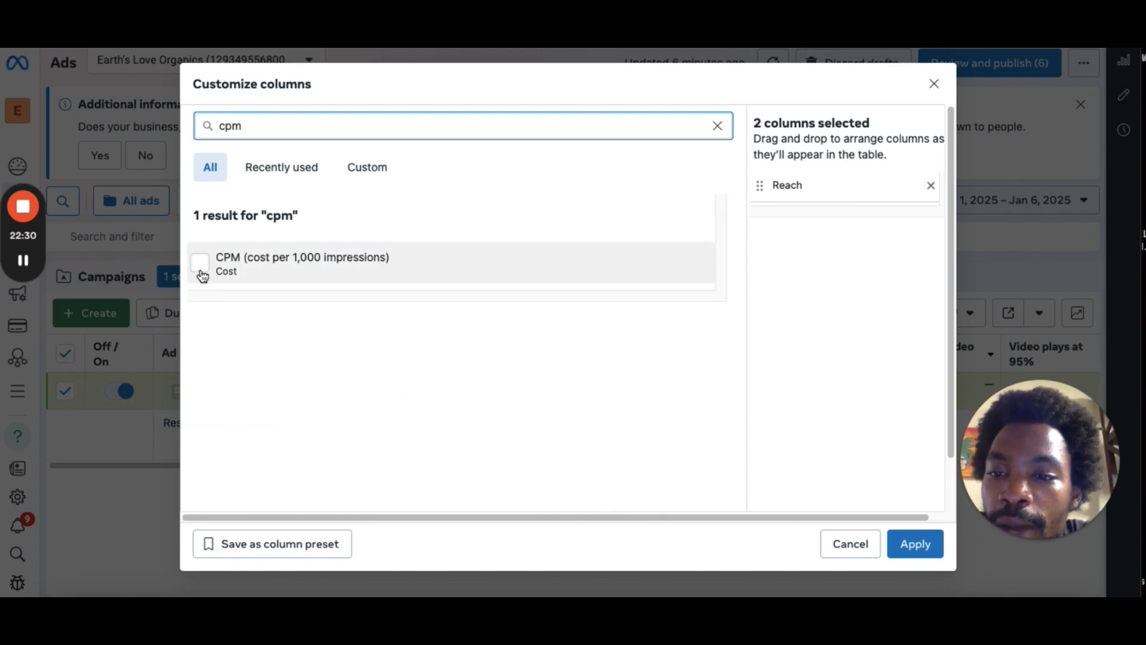
{"action": "left_click", "coordinate": [201, 263]}
Search for imp and add the Impressions column.
{"action": "scroll", "coordinate": [199, 267], "scroll_direction": "down", "scroll_amount": 1}
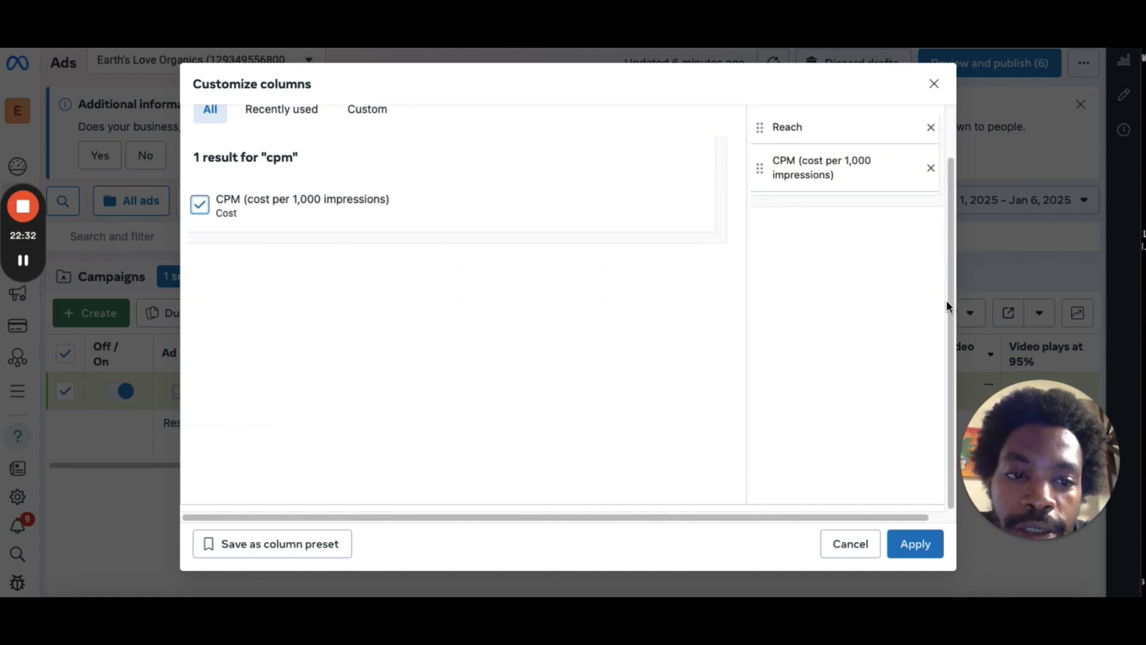
{"action": "scroll", "coordinate": [947, 306], "scroll_direction": "up", "scroll_amount": 1}
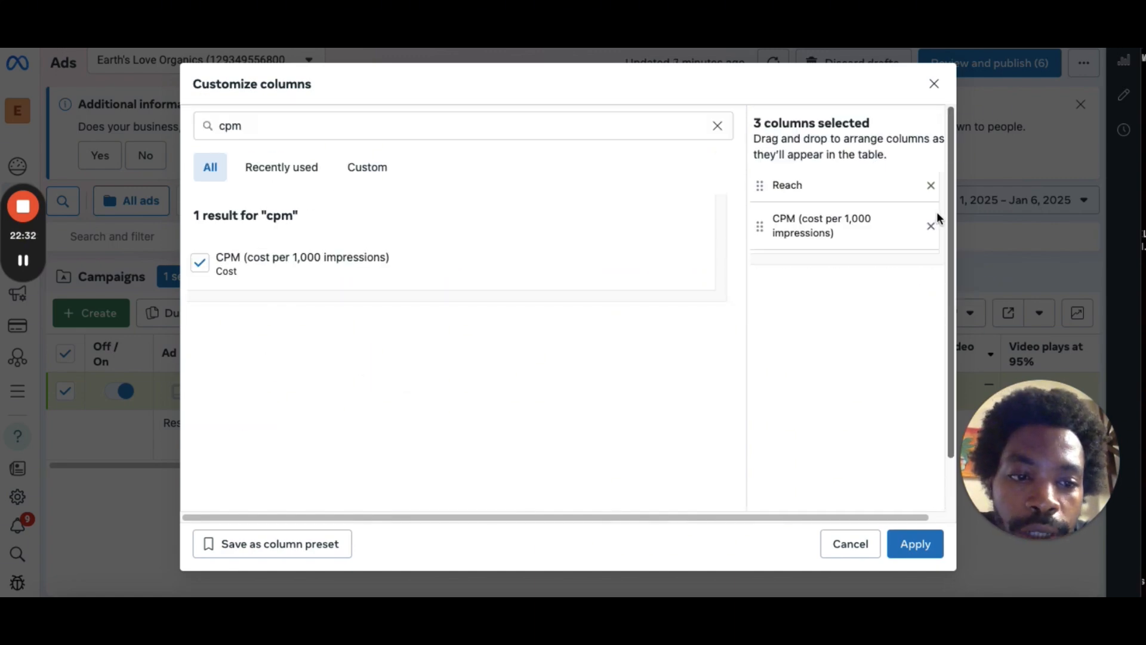
{"action": "left_click", "coordinate": [352, 129]}
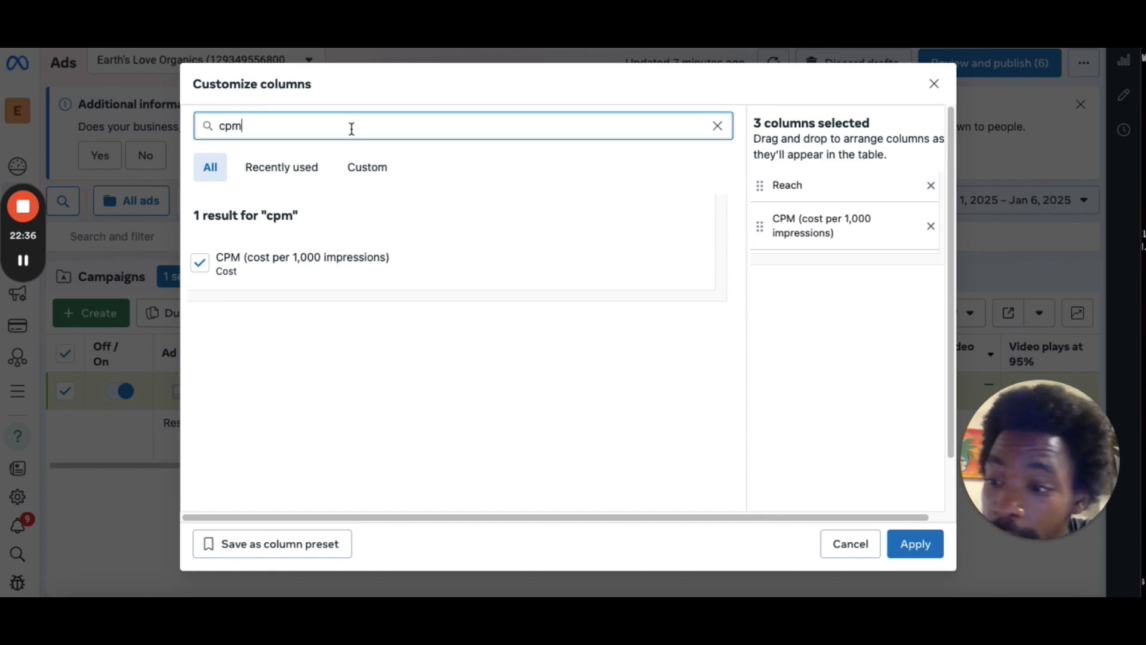
{"action": "key", "text": "ctrl+a"}
{"action": "key", "text": "BackSpace"}
{"action": "type", "text": "imp"}
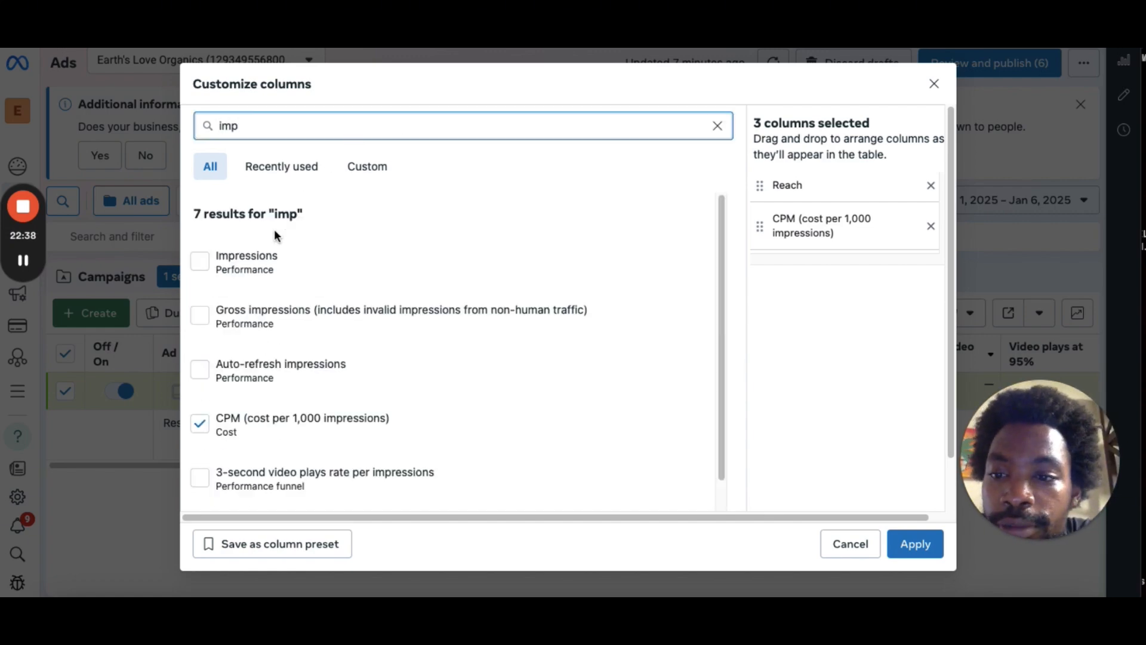
{"action": "left_click", "coordinate": [199, 261]}
Search for video and add the Video plays column.
{"action": "scroll", "coordinate": [418, 296], "scroll_direction": "down", "scroll_amount": 1}
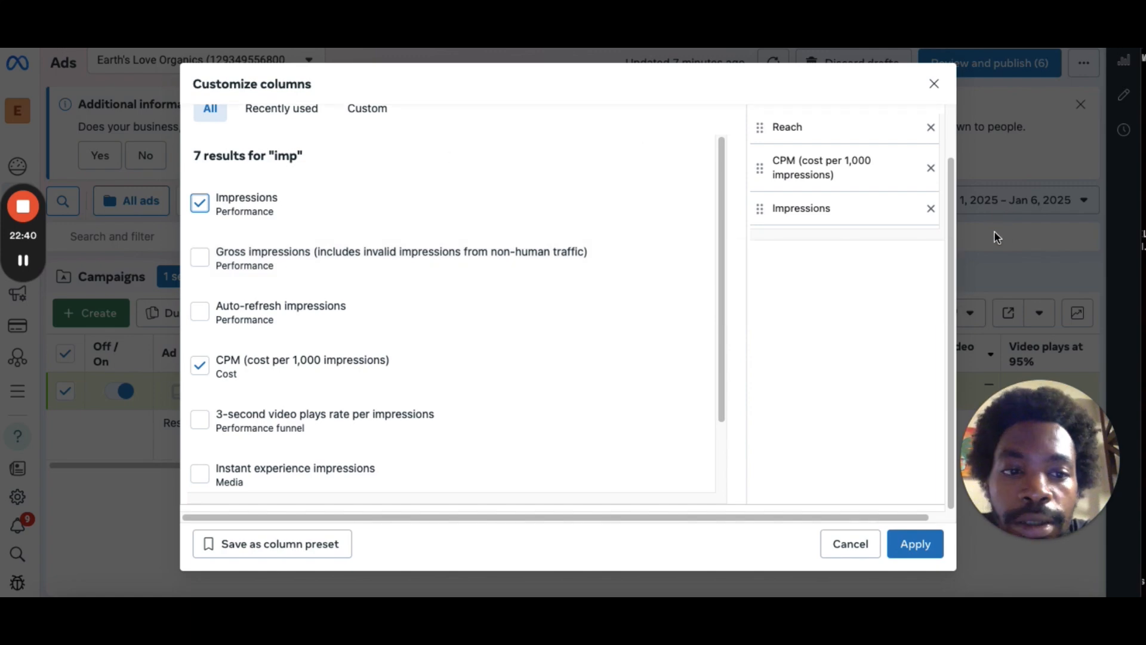
{"action": "scroll", "coordinate": [950, 230], "scroll_direction": "up", "scroll_amount": 1}
{"action": "double_click", "coordinate": [354, 124]}
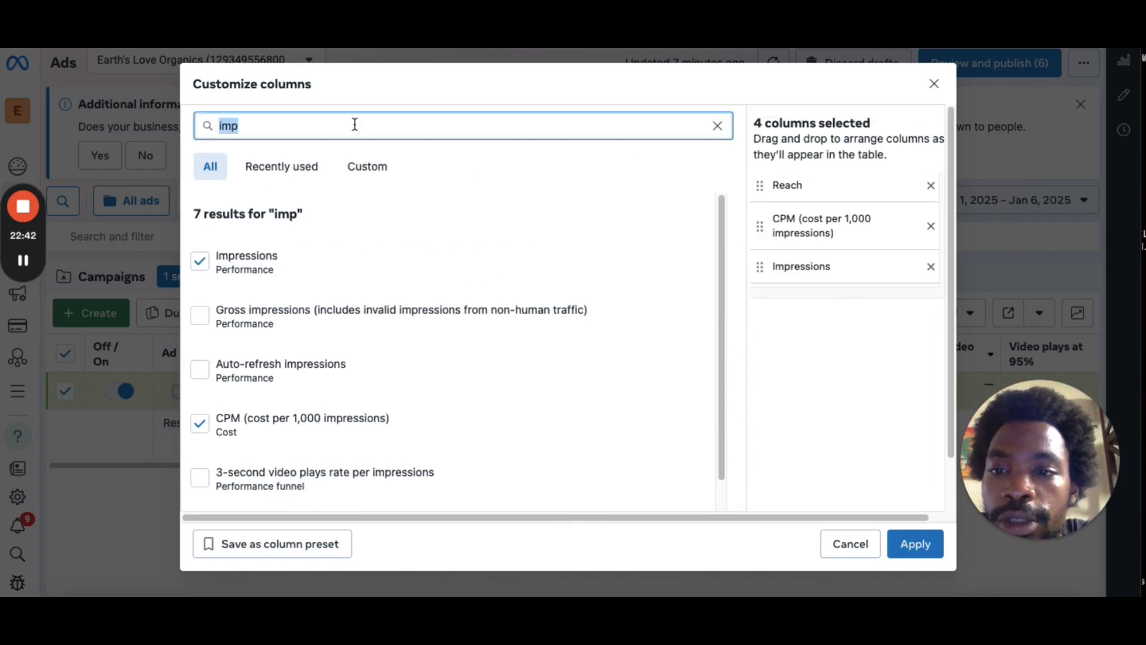
{"action": "key", "text": "BackSpace"}
{"action": "type", "text": "v"}
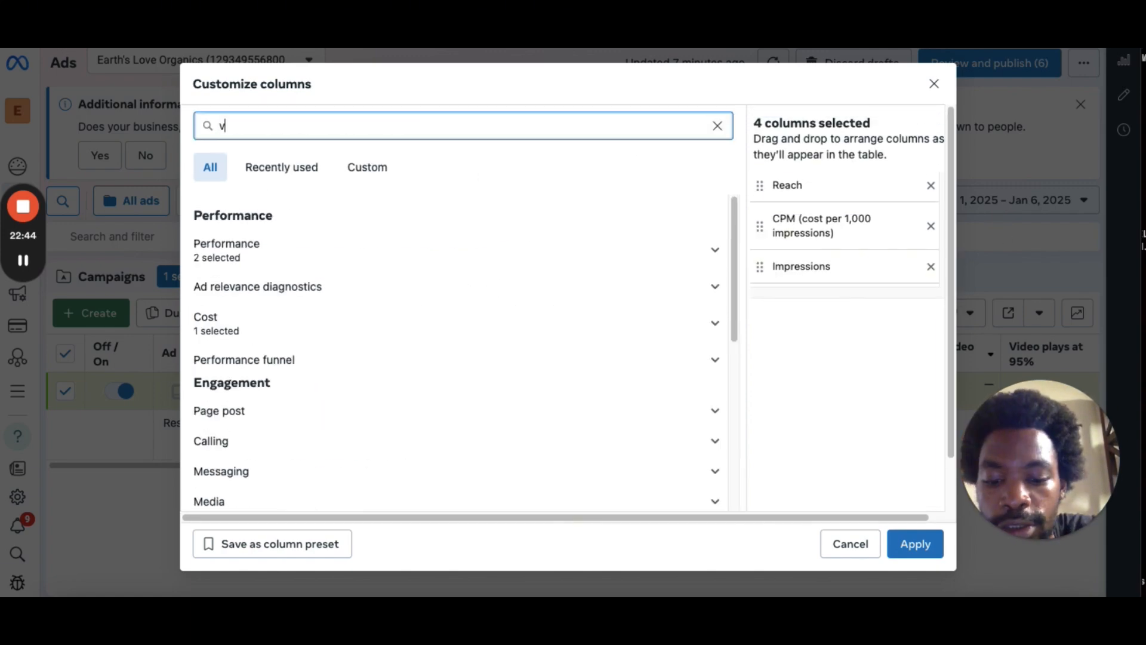
{"action": "type", "text": "ideo"}
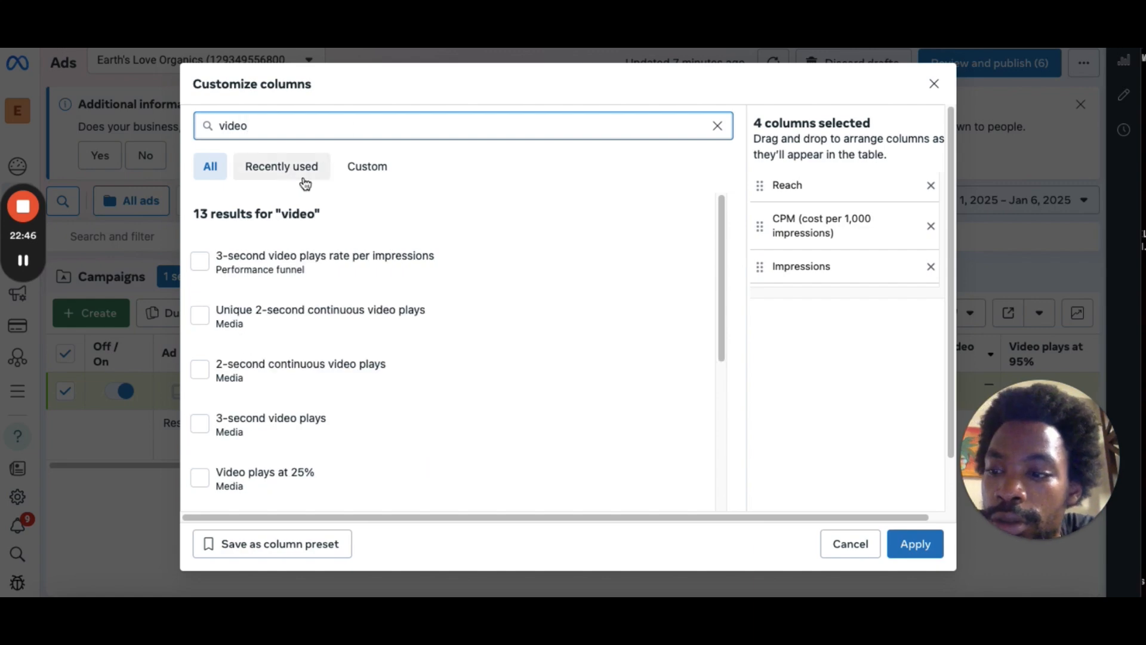
{"action": "left_click_drag", "start_coordinate": [719, 258], "coordinate": [724, 455]}
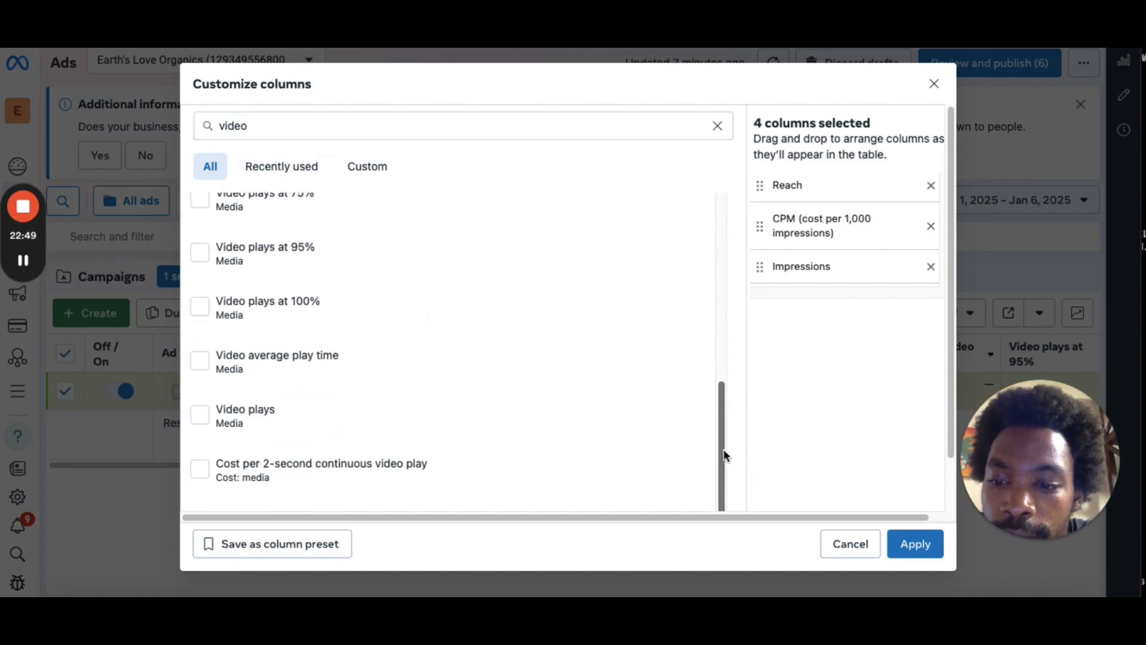
{"action": "left_click", "coordinate": [199, 416]}
Add the 3-second video plays and Video plays at 95% columns from the video results.
{"action": "scroll", "coordinate": [438, 334], "scroll_direction": "down", "scroll_amount": 2}
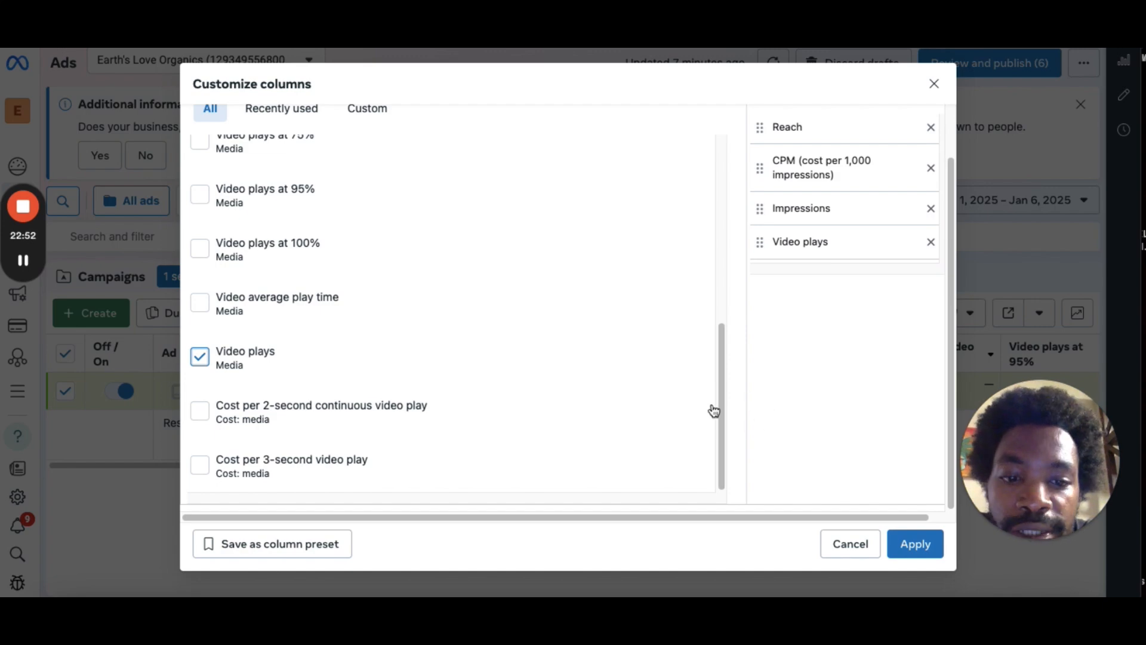
{"action": "left_click_drag", "start_coordinate": [714, 411], "coordinate": [693, 246]}
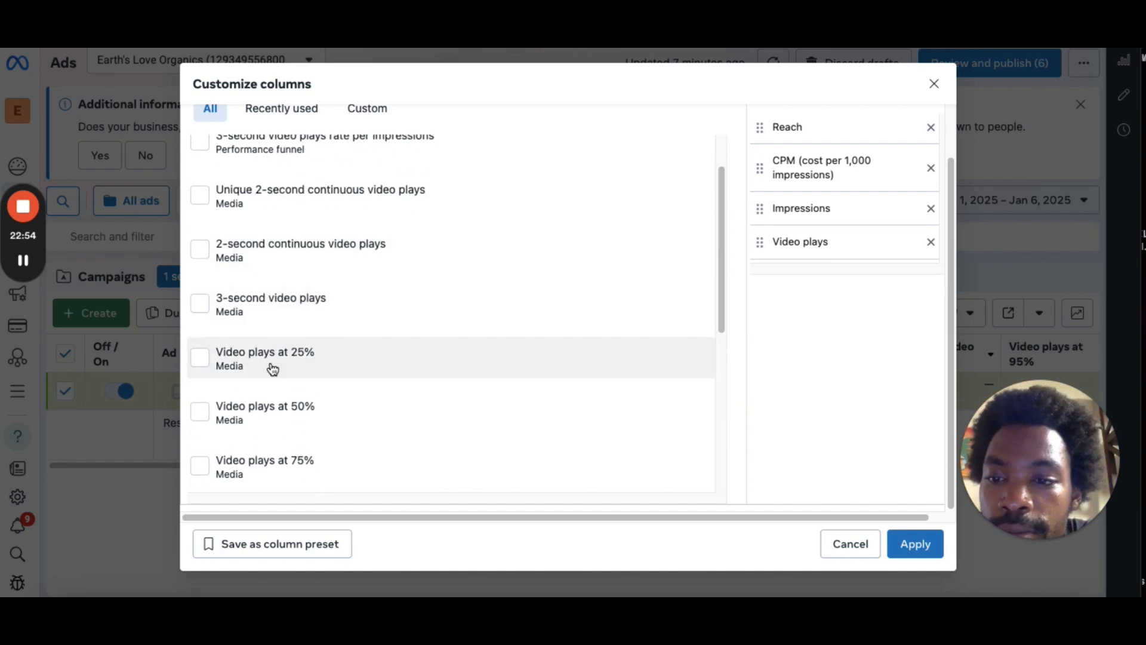
{"action": "left_click", "coordinate": [200, 304]}
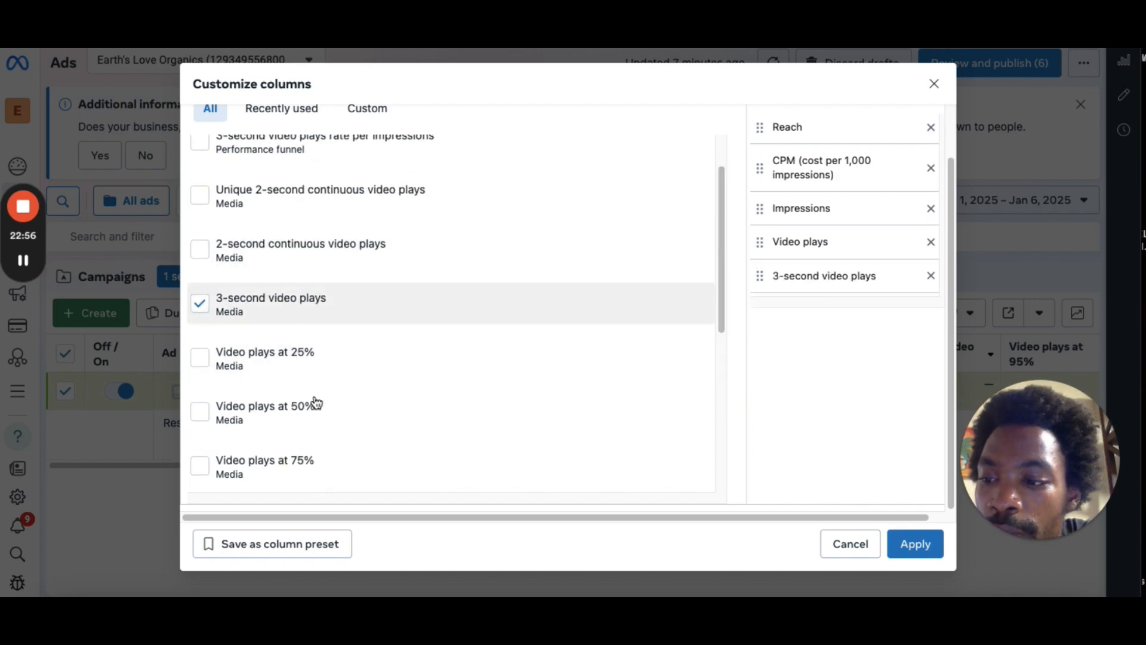
{"action": "left_click_drag", "start_coordinate": [722, 278], "coordinate": [722, 346]}
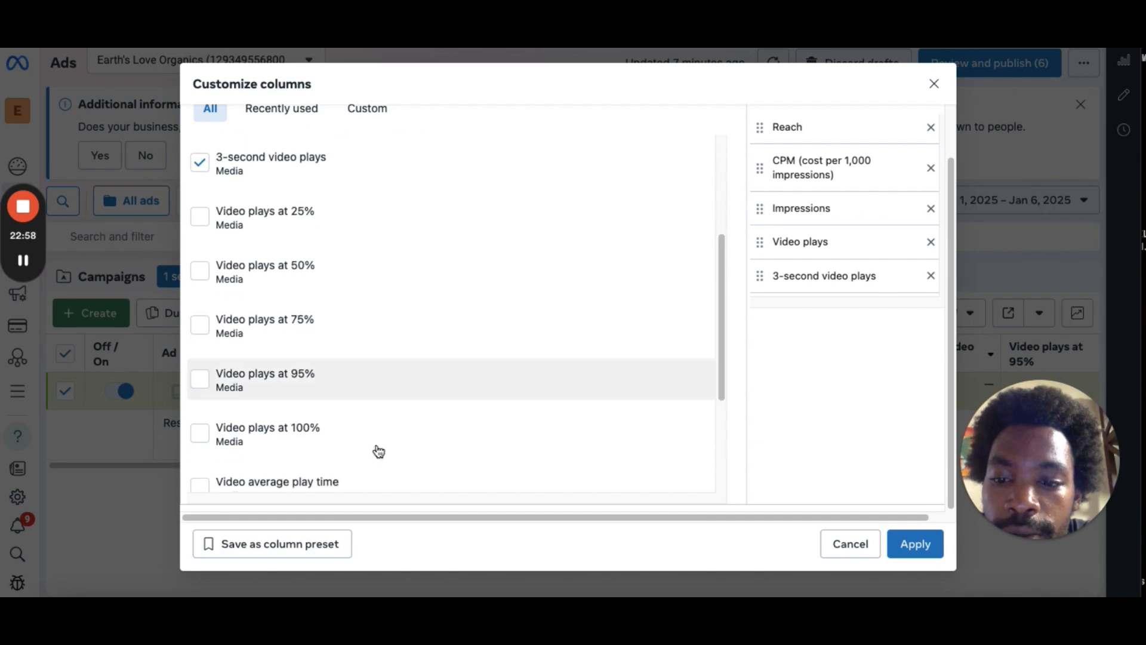
{"action": "left_click", "coordinate": [200, 379]}
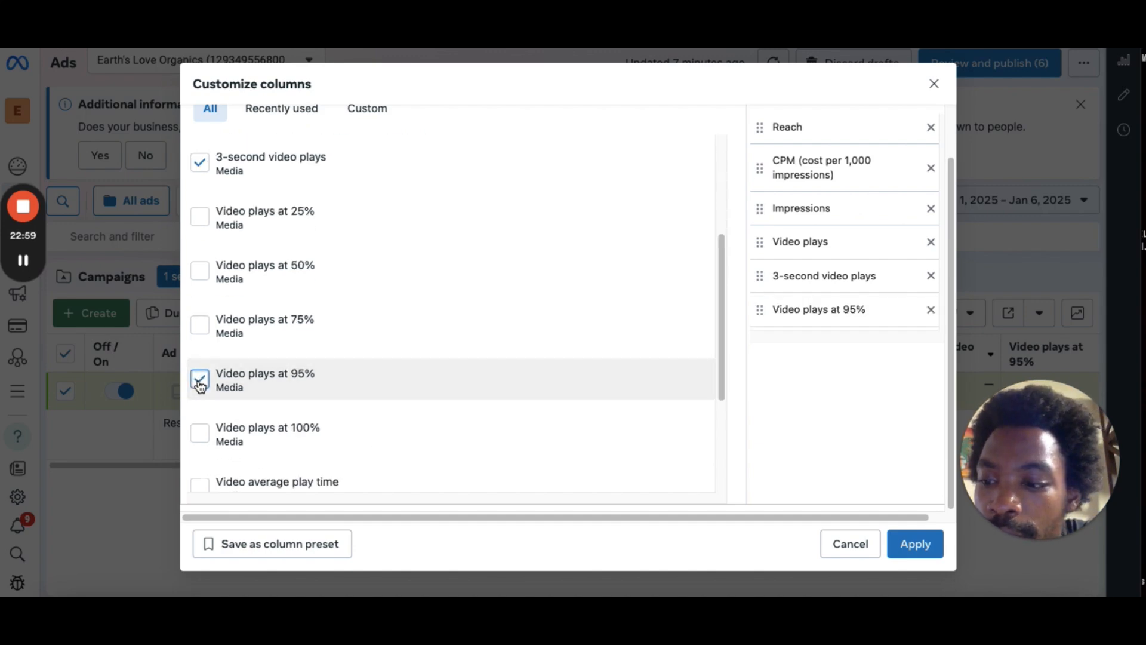
Add the Video plays at 75% and Video plays at 50% columns from the video results.
{"action": "left_click", "coordinate": [199, 325]}
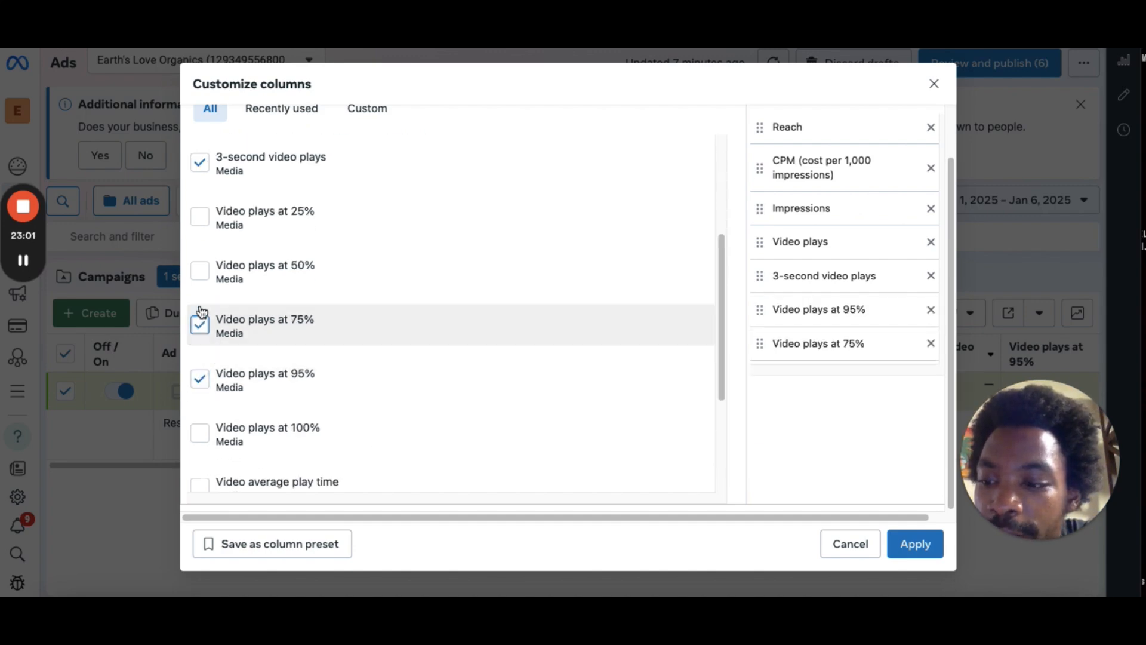
{"action": "left_click", "coordinate": [200, 276]}
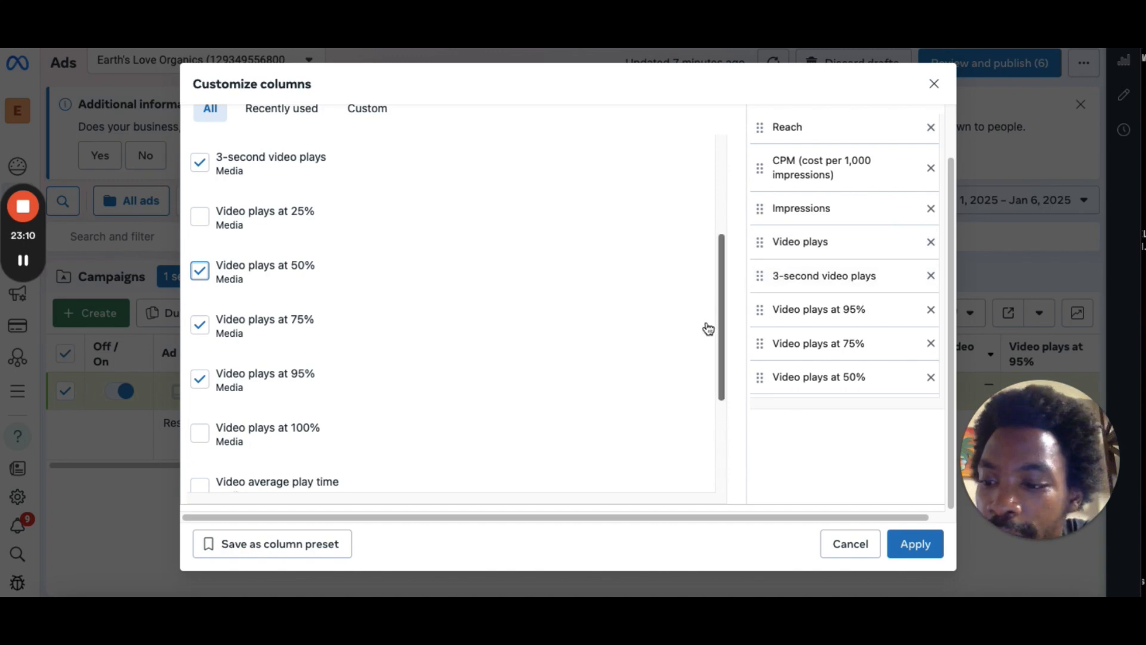
Add the Video average play time column from further down the video results.
{"action": "left_click_drag", "start_coordinate": [721, 269], "coordinate": [701, 81]}
{"action": "scroll", "coordinate": [704, 239], "scroll_direction": "down", "scroll_amount": 6}
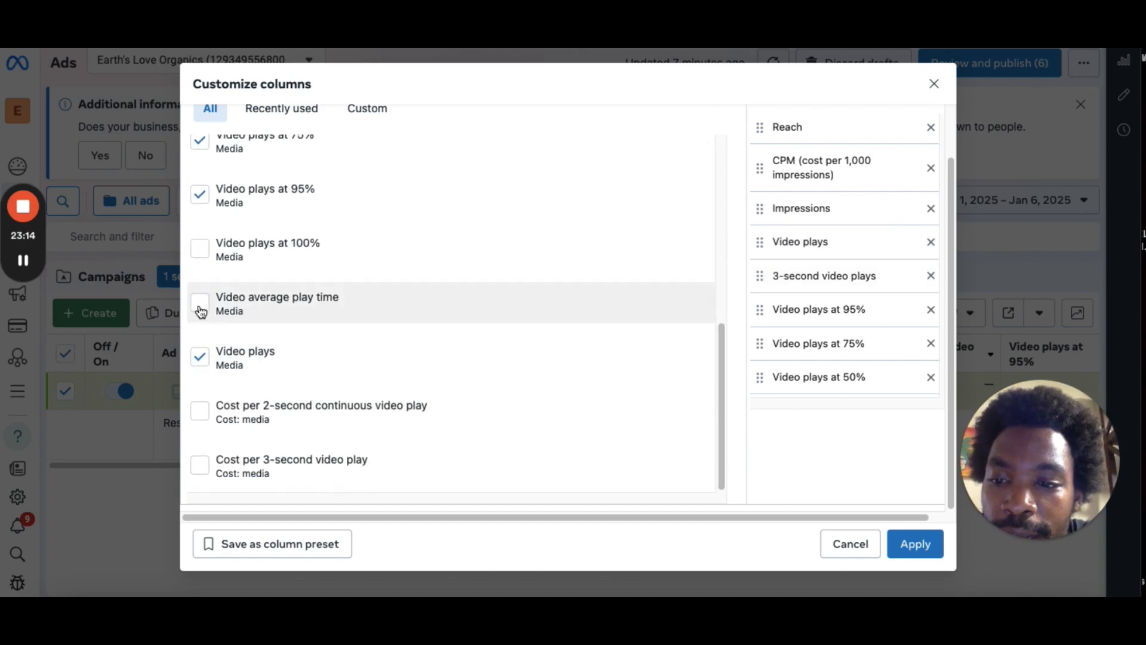
{"action": "left_click", "coordinate": [200, 307]}
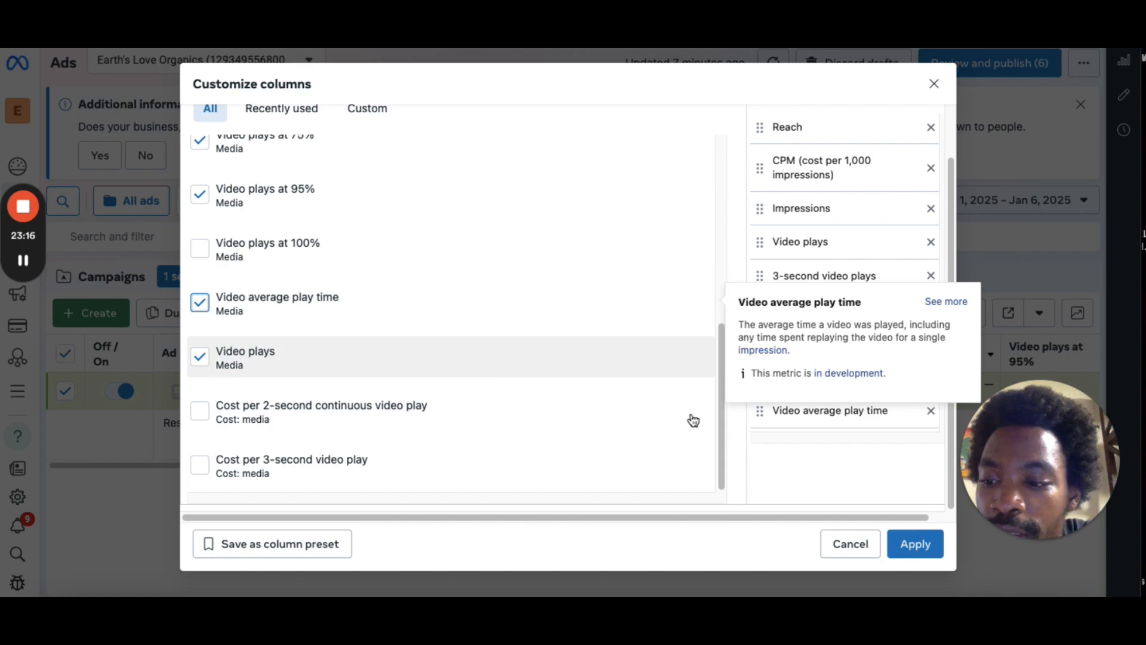
{"action": "left_click_drag", "start_coordinate": [718, 346], "coordinate": [657, 85]}
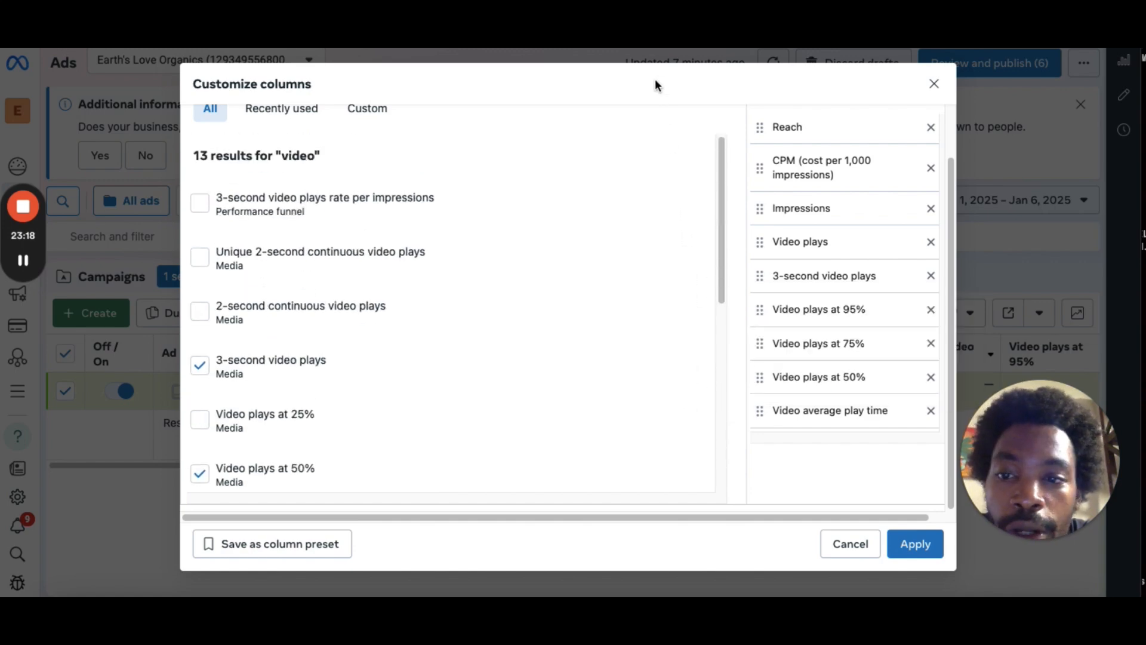
{"action": "scroll", "coordinate": [615, 141], "scroll_direction": "up", "scroll_amount": 1}
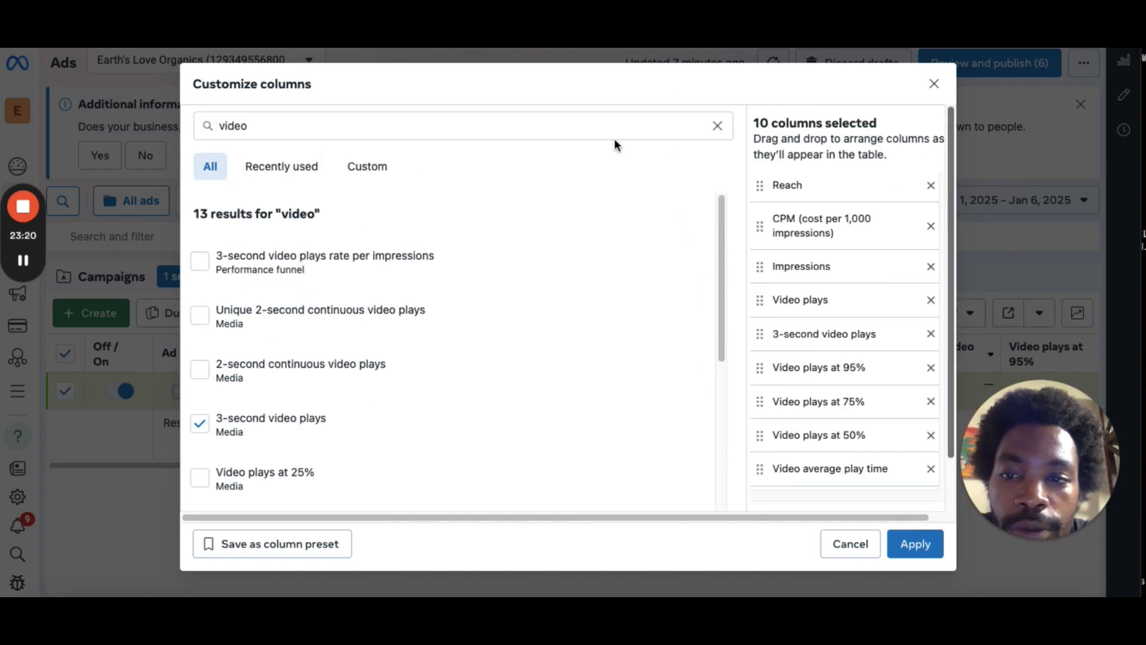
Replace the column search term with ctr to list click-through rate metrics.
{"action": "left_click", "coordinate": [302, 127]}
{"action": "double_click", "coordinate": [302, 127]}
{"action": "key", "text": "BackSpace"}
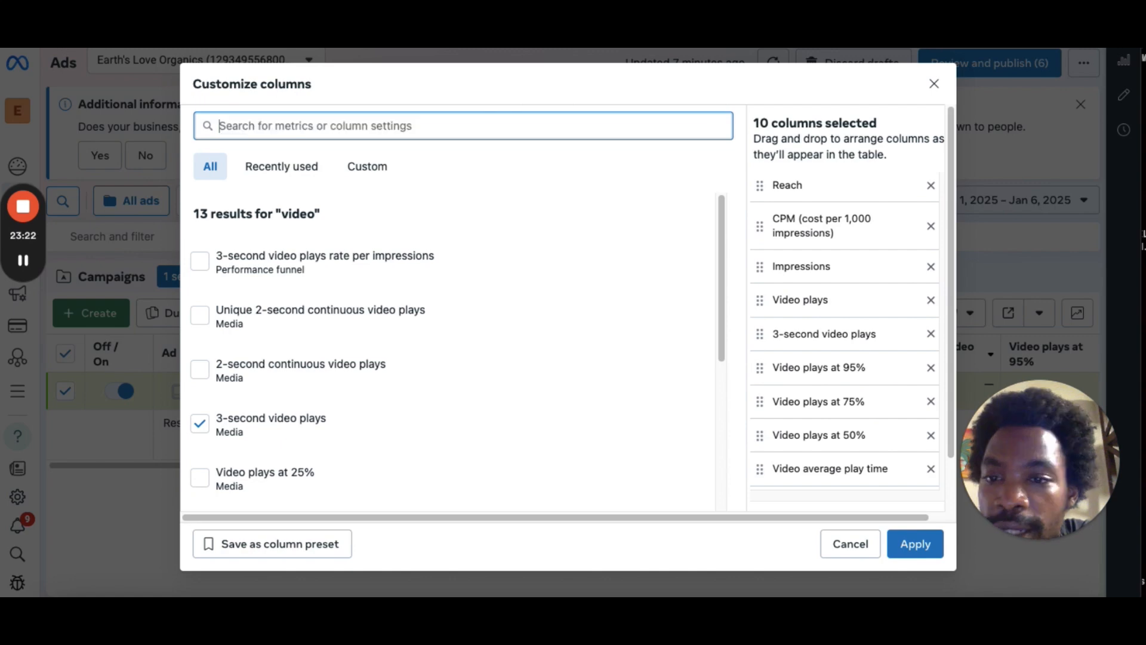
{"action": "type", "text": "ctr"}
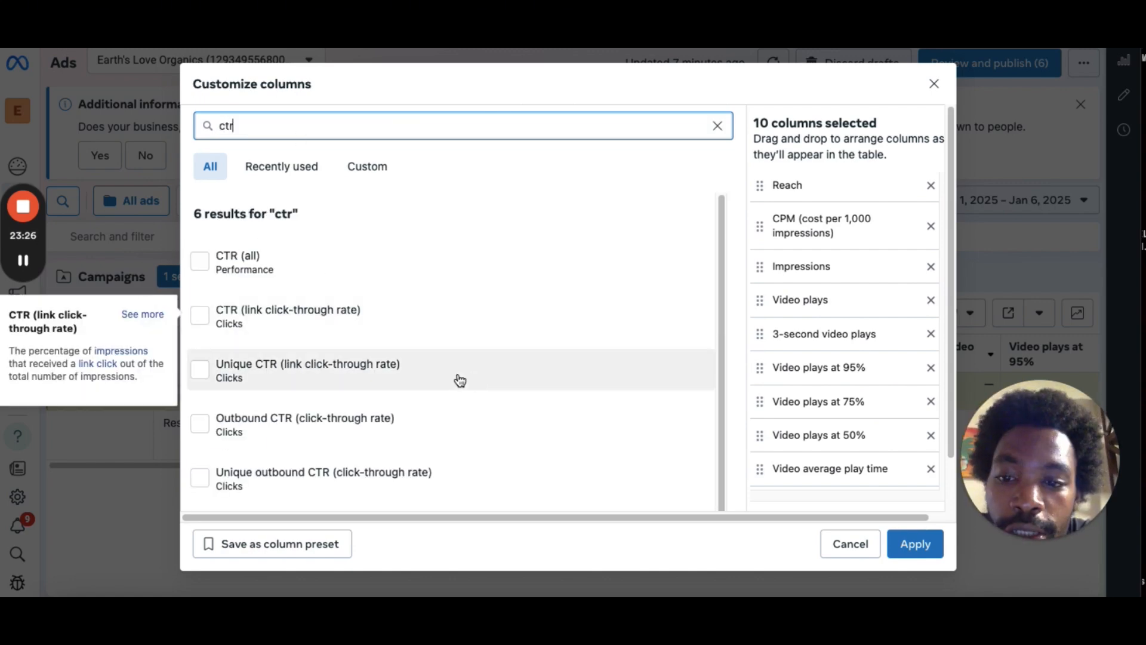
{"action": "mouse_move", "coordinate": [441, 375]}
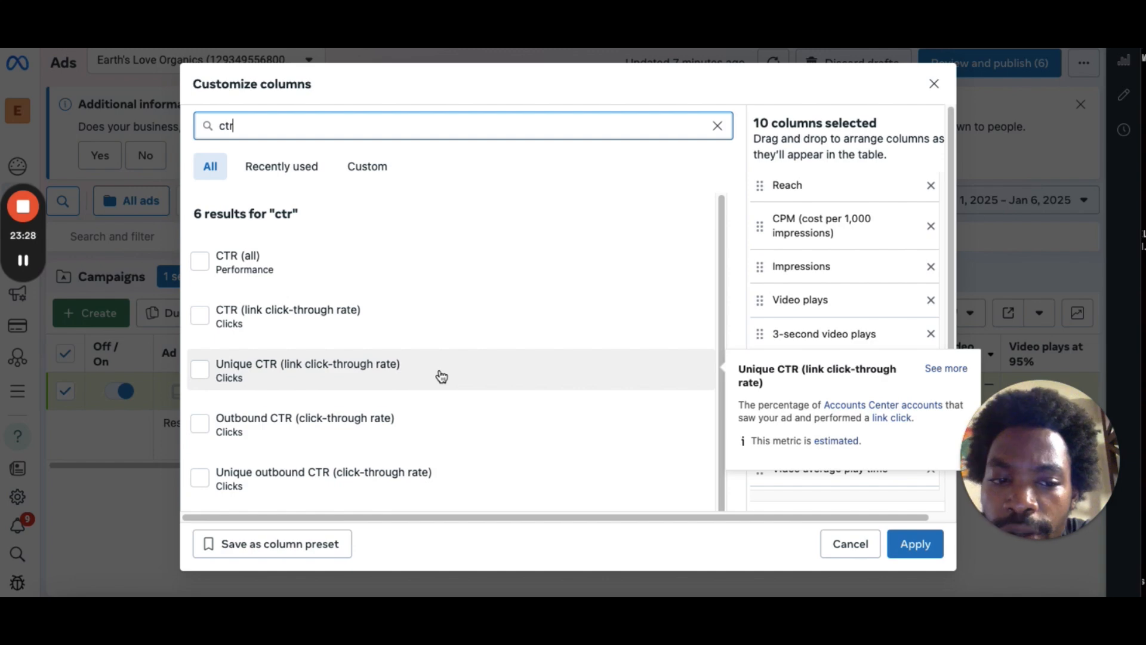
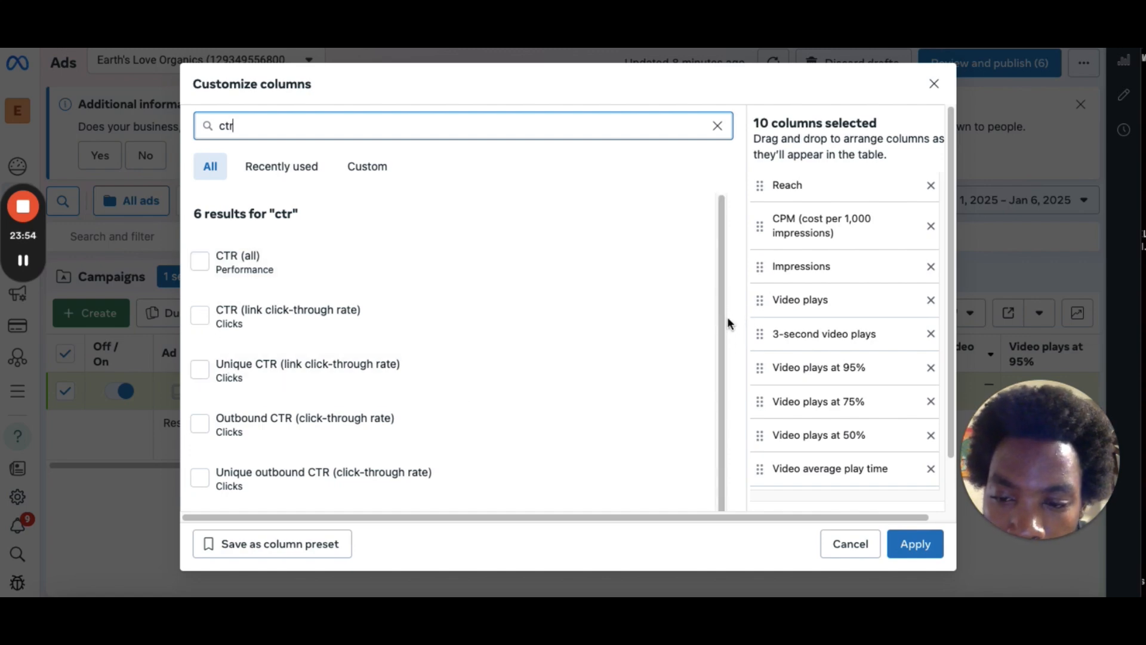
Add the Unique CTR (all) and Unique CTR (link click-through rate) columns from the ctr results.
{"action": "left_click_drag", "start_coordinate": [722, 307], "coordinate": [721, 393]}
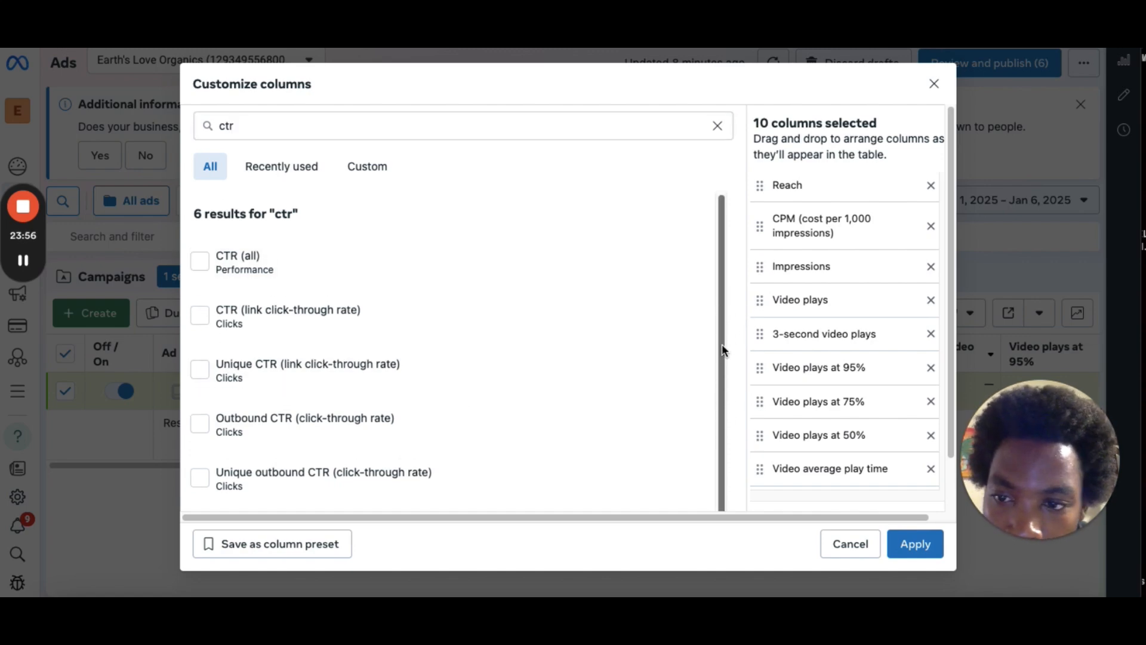
{"action": "left_click", "coordinate": [202, 256]}
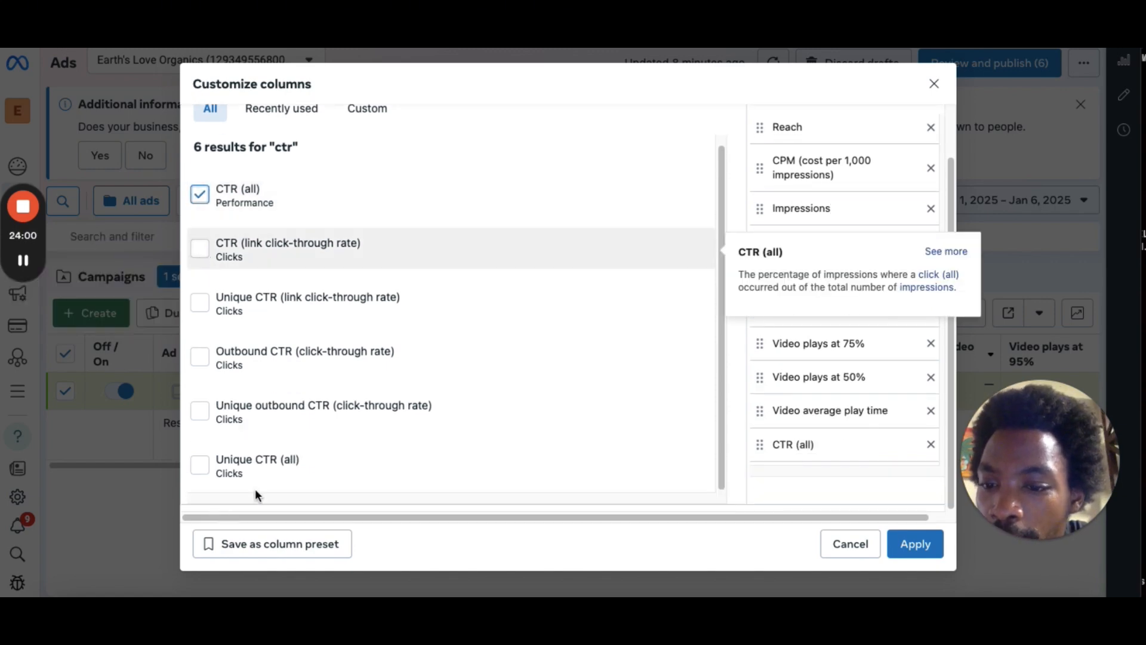
{"action": "left_click", "coordinate": [203, 467]}
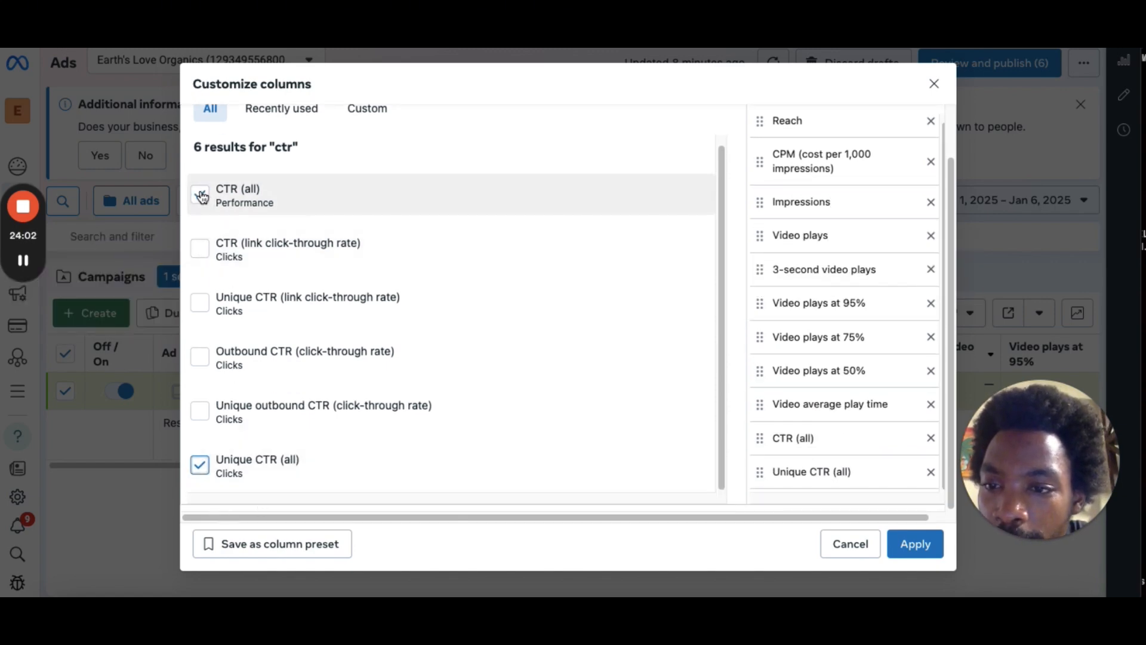
{"action": "left_click", "coordinate": [200, 195]}
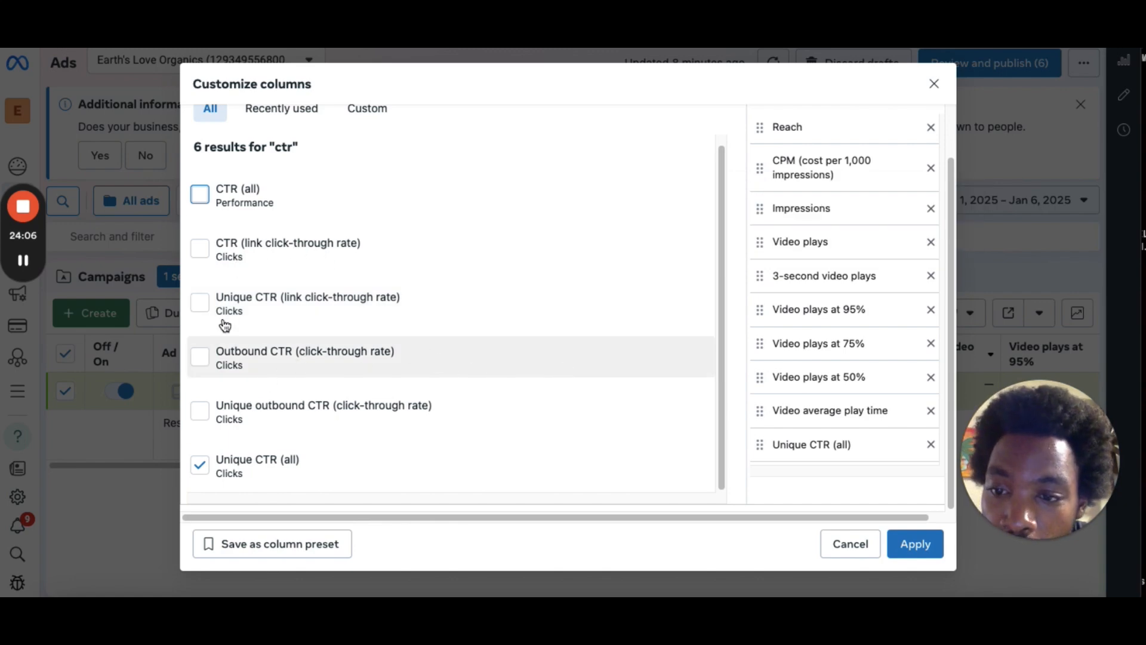
{"action": "left_click", "coordinate": [201, 311]}
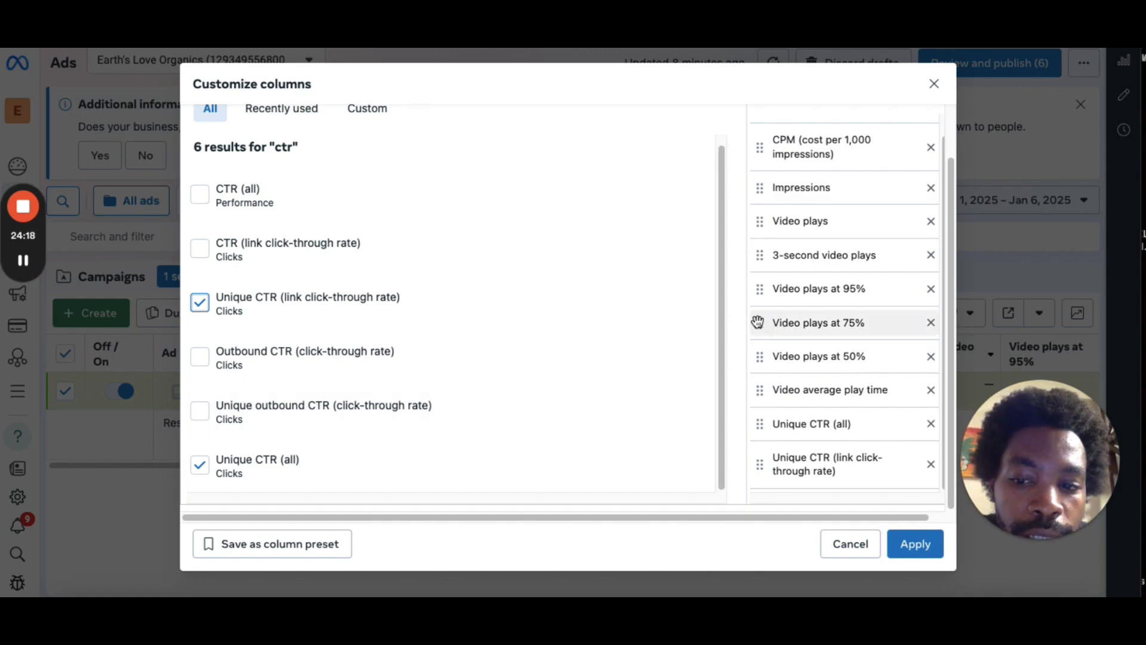
Search the metrics for link and add the Unique link clicks column.
{"action": "scroll", "coordinate": [719, 299], "scroll_direction": "up", "scroll_amount": 1}
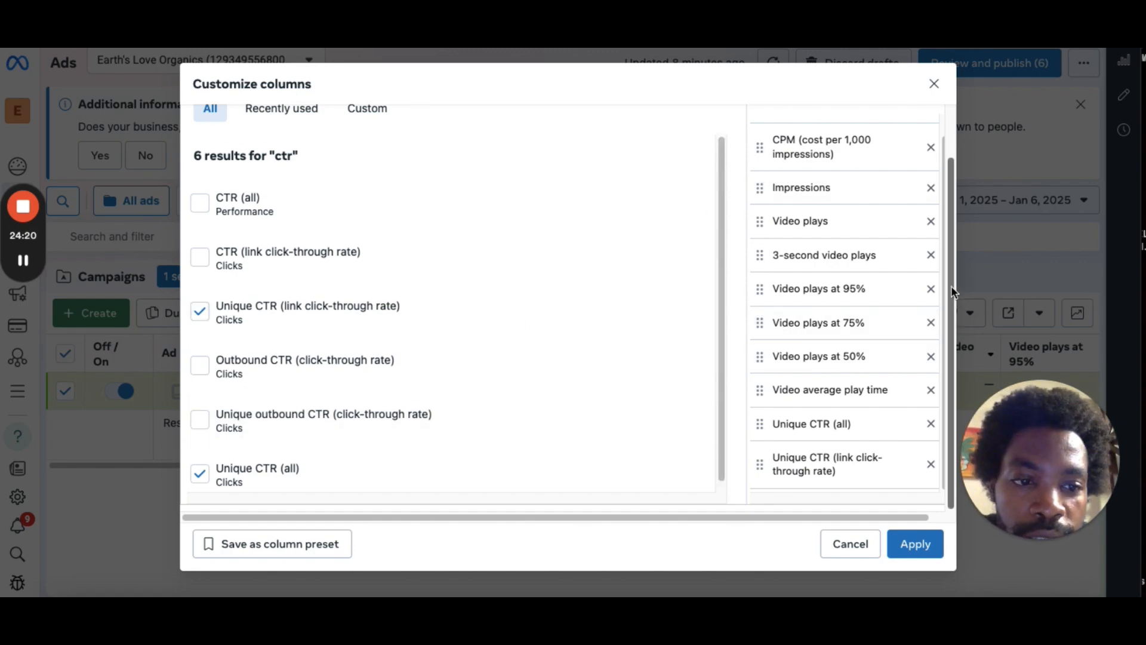
{"action": "scroll", "coordinate": [434, 143], "scroll_direction": "up", "scroll_amount": 2}
{"action": "double_click", "coordinate": [418, 124]}
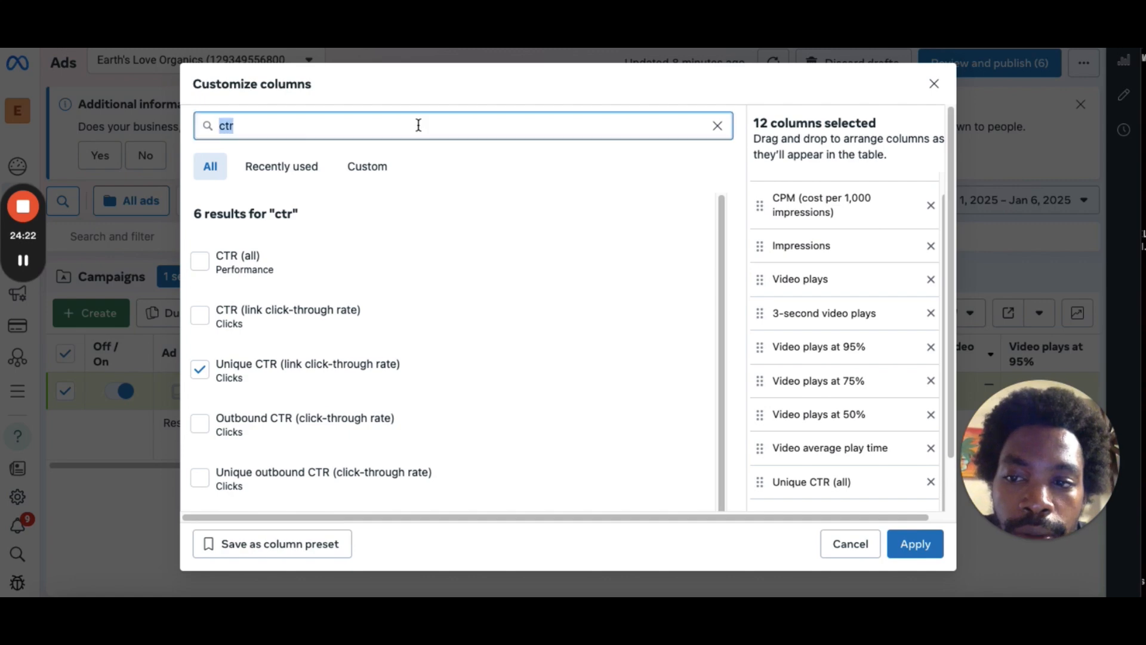
{"action": "key", "text": "BackSpace"}
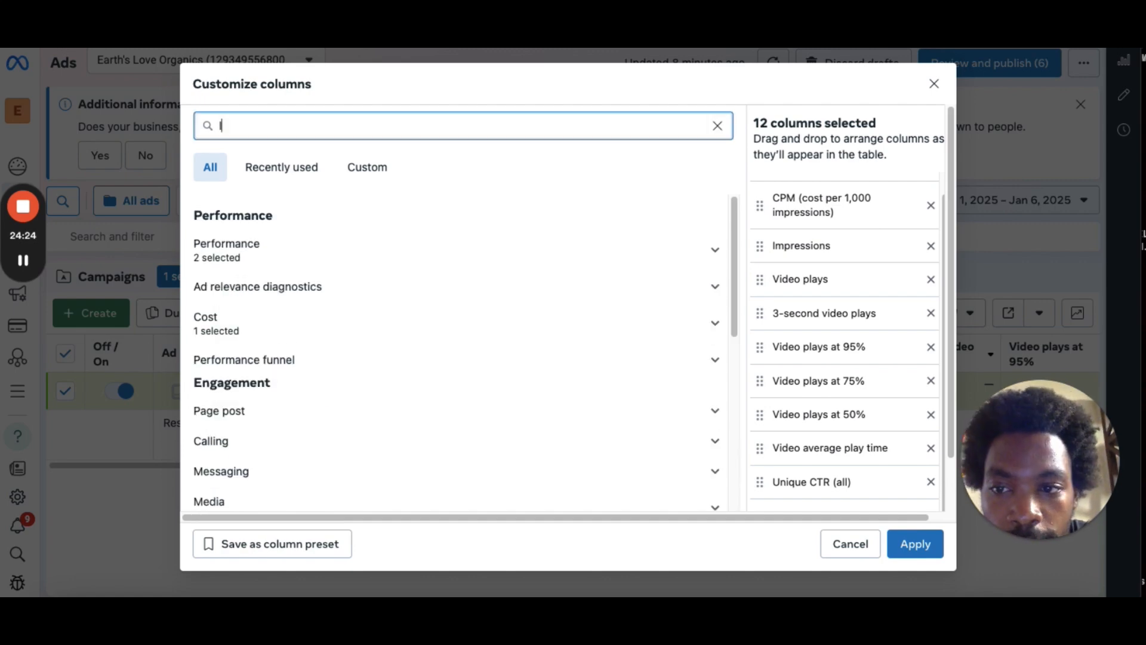
{"action": "type", "text": "link"}
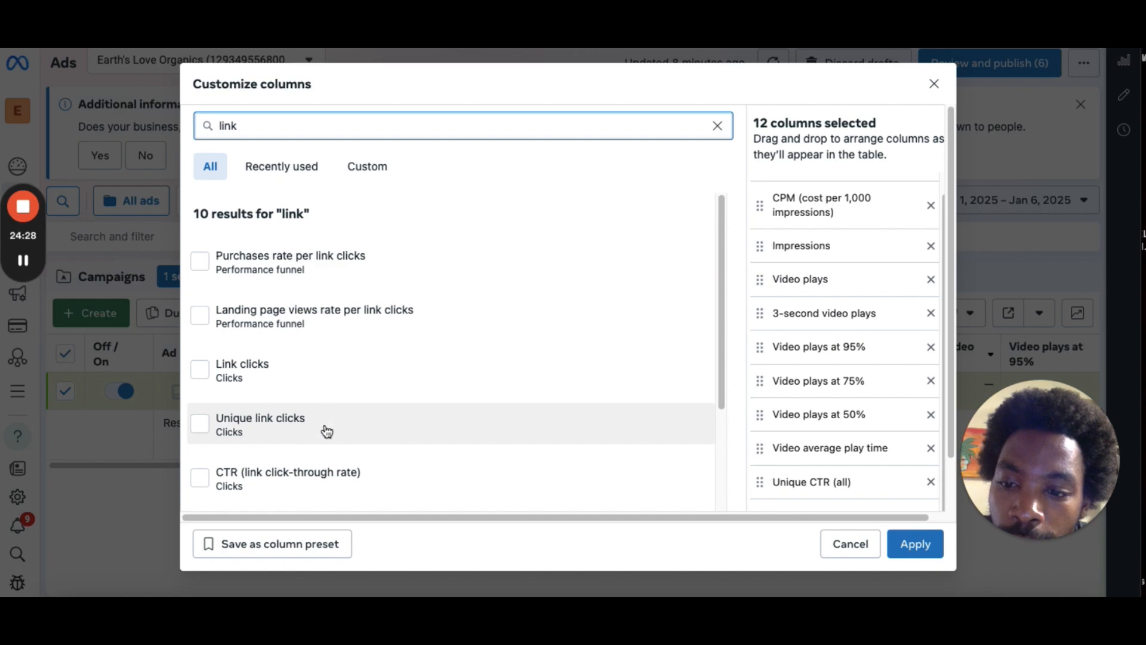
{"action": "left_click", "coordinate": [327, 431]}
{"action": "scroll", "coordinate": [326, 431], "scroll_direction": "down", "scroll_amount": 1}
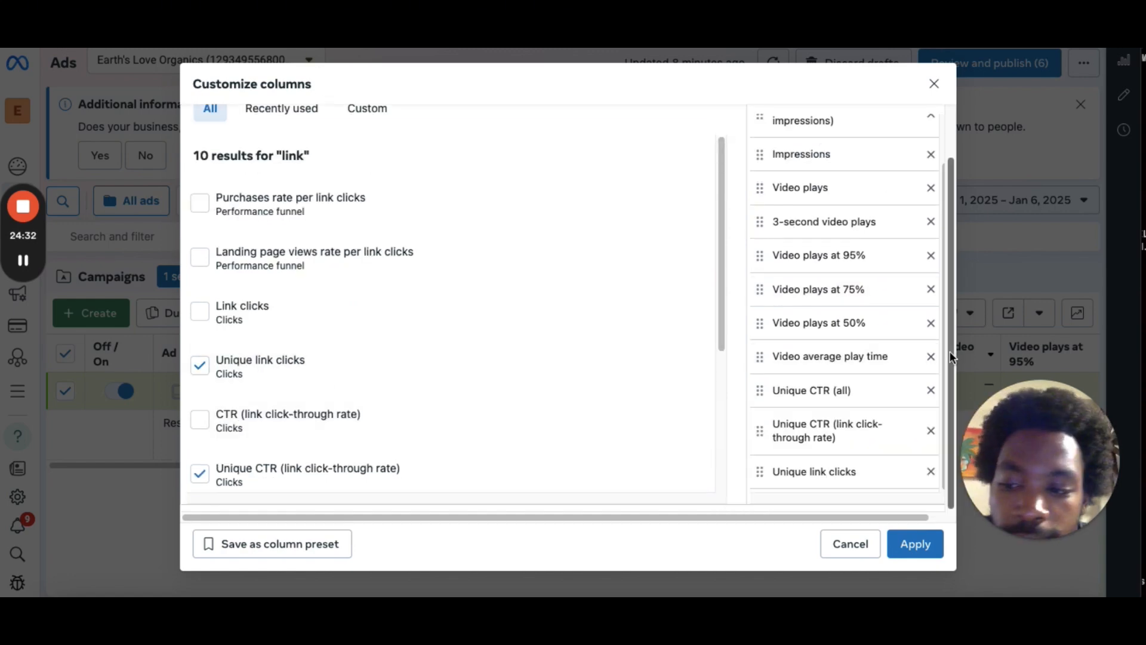
Search the metrics for conten and add the total Content views column.
{"action": "scroll", "coordinate": [925, 266], "scroll_direction": "up", "scroll_amount": 1}
{"action": "double_click", "coordinate": [373, 125]}
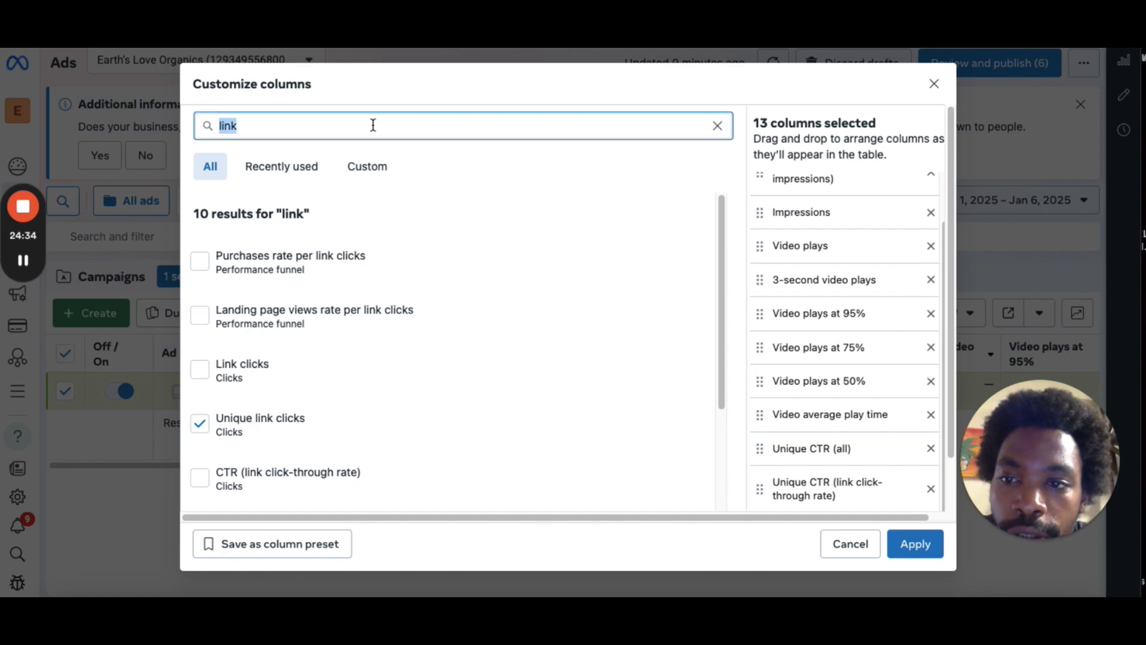
{"action": "key", "text": "BackSpace"}
{"action": "type", "text": "c"}
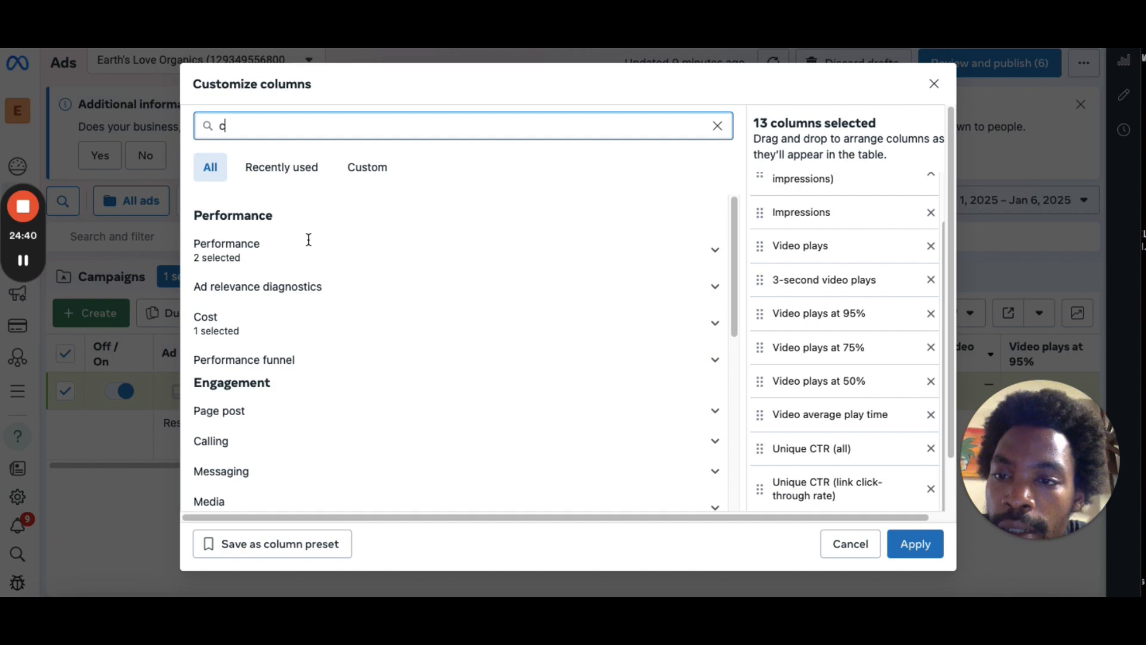
{"action": "type", "text": "onten"}
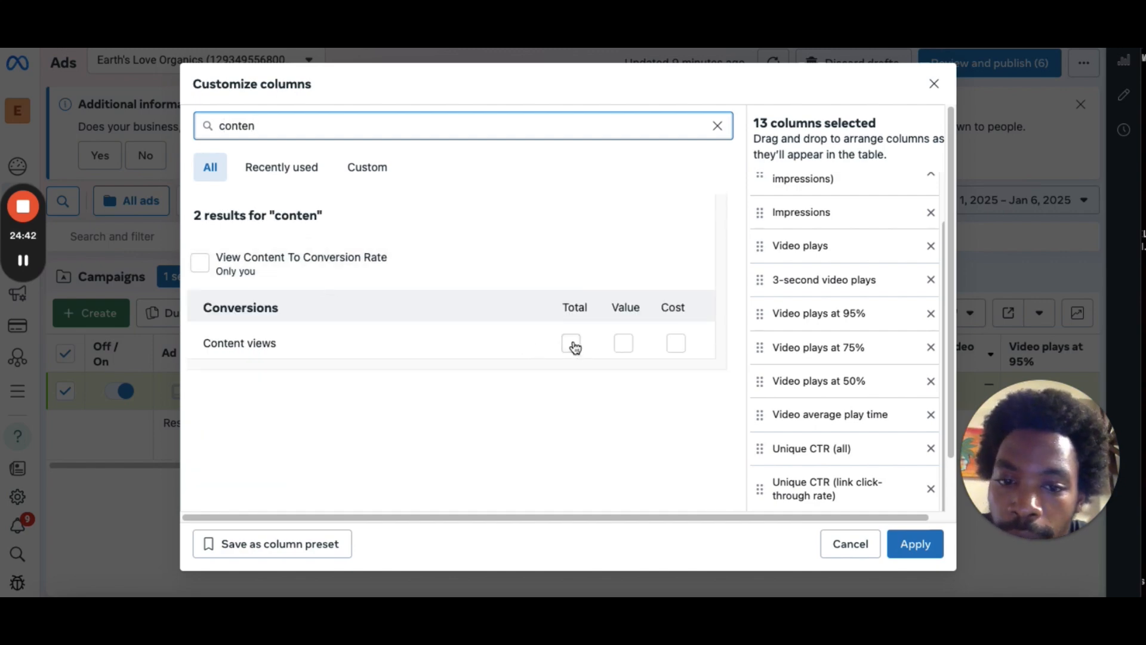
{"action": "left_click", "coordinate": [572, 345]}
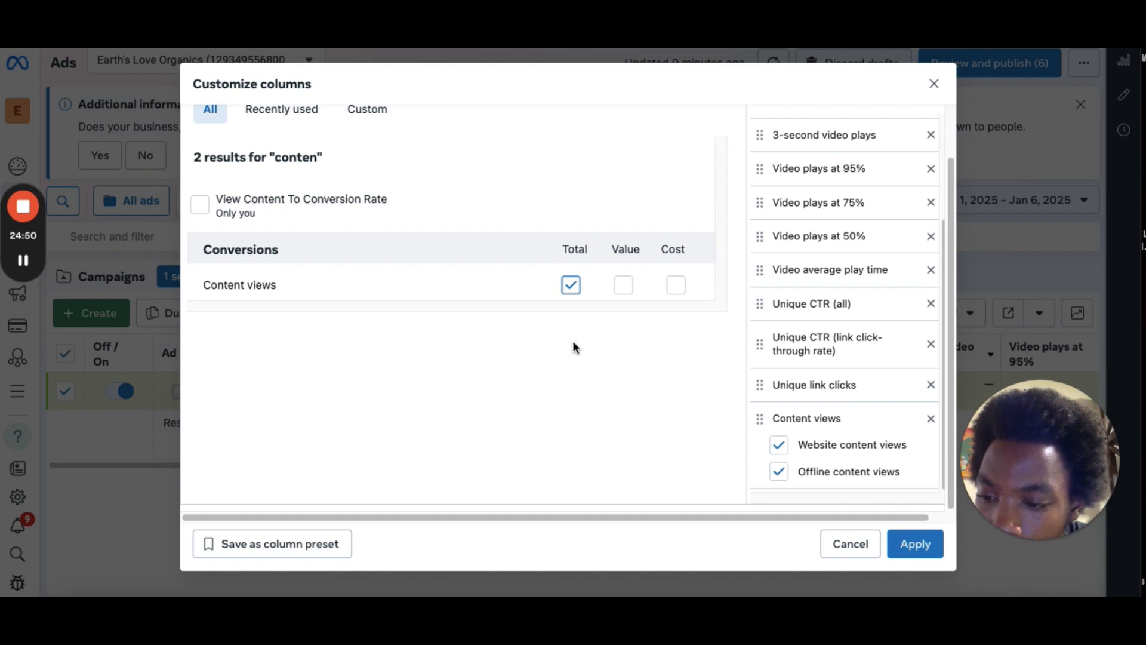
{"action": "scroll", "coordinate": [239, 191], "scroll_direction": "up", "scroll_amount": 2}
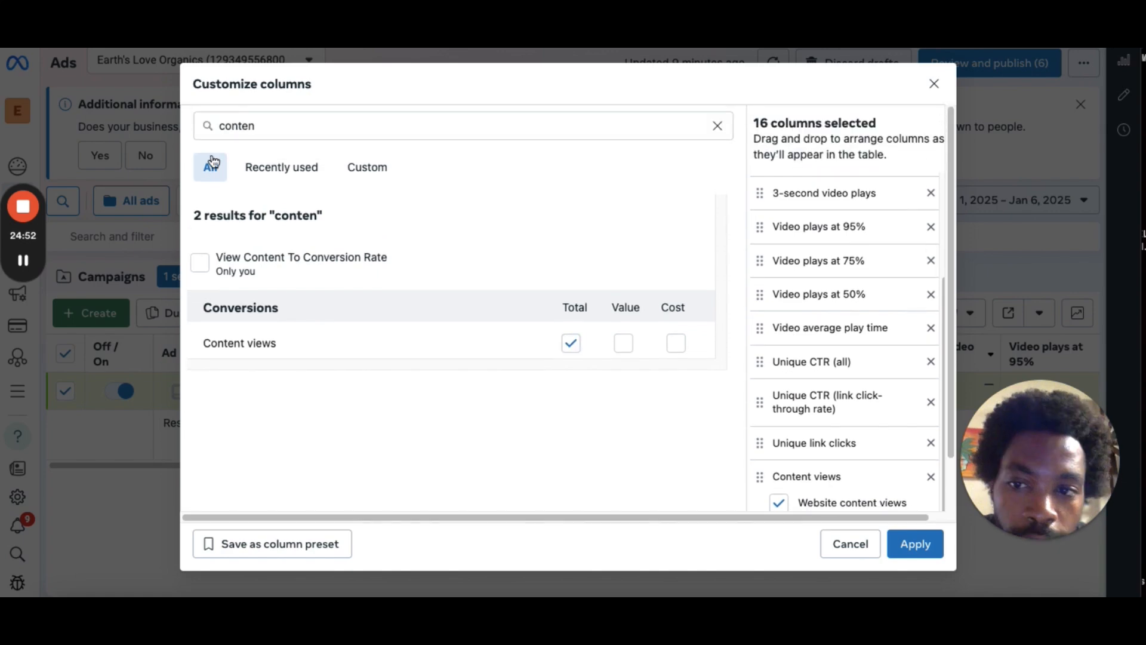
Search the metrics for add and add the total Adds to cart column.
{"action": "left_click", "coordinate": [277, 134]}
{"action": "key", "text": "ctrl+a"}
{"action": "key", "text": "BackSpace"}
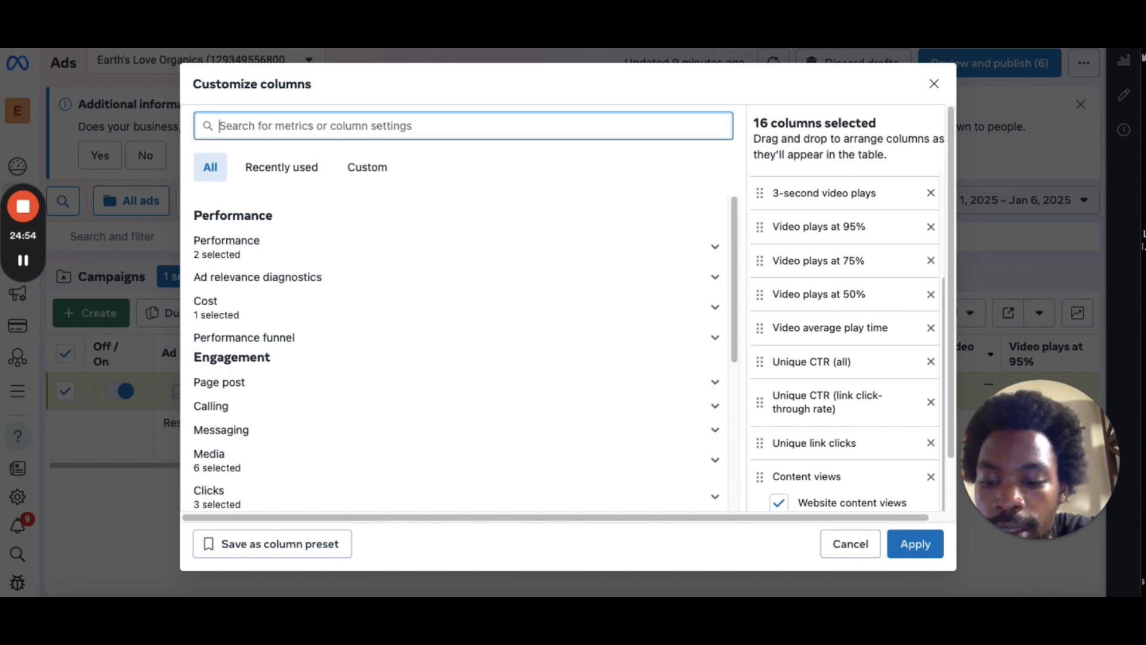
{"action": "type", "text": "add"}
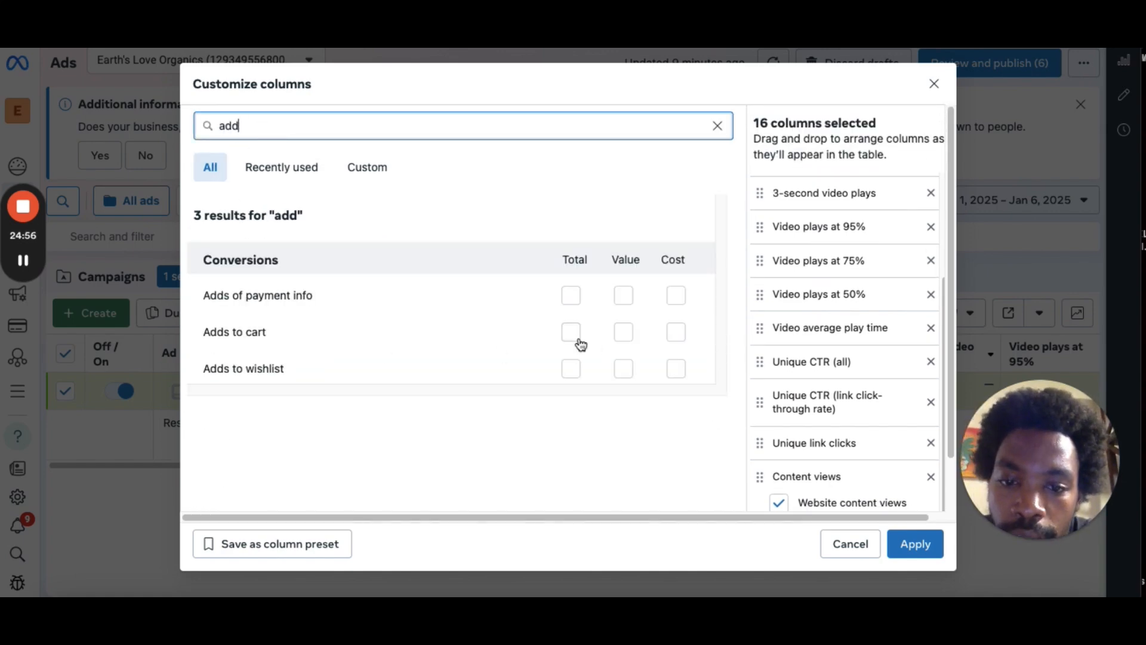
{"action": "left_click", "coordinate": [576, 338]}
{"action": "scroll", "coordinate": [579, 336], "scroll_direction": "down", "scroll_amount": 1}
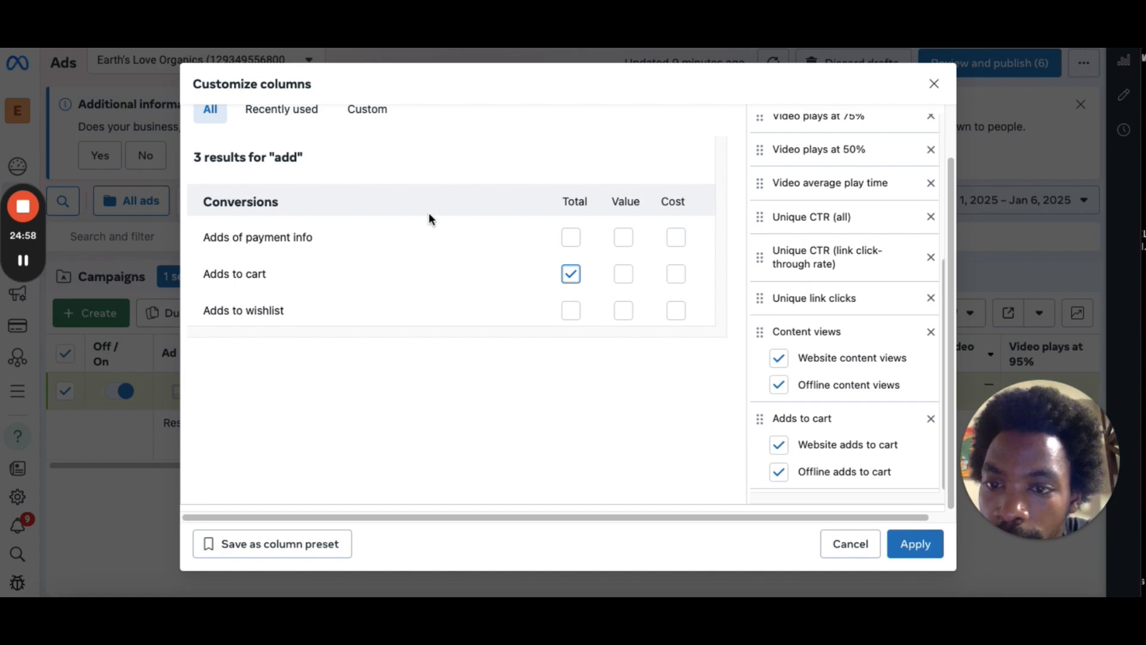
{"action": "scroll", "coordinate": [943, 263], "scroll_direction": "up", "scroll_amount": 1}
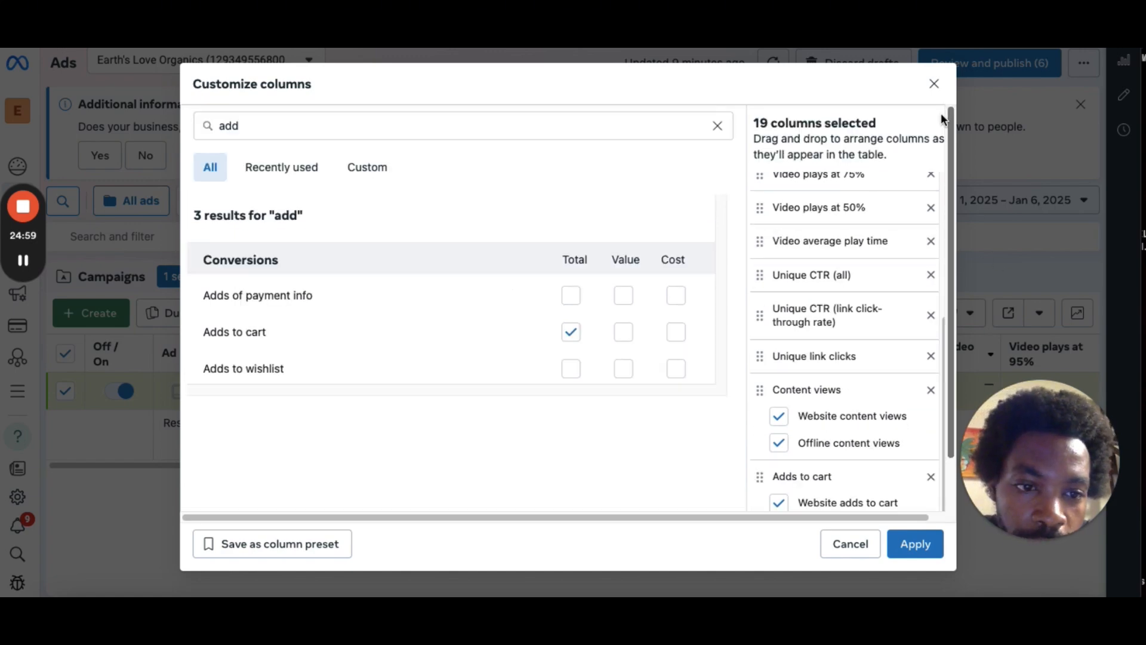
Search the metrics for chec and add the total Checkouts initiated column.
{"action": "double_click", "coordinate": [315, 131]}
{"action": "key", "text": "BackSpace"}
{"action": "type", "text": "chec"}
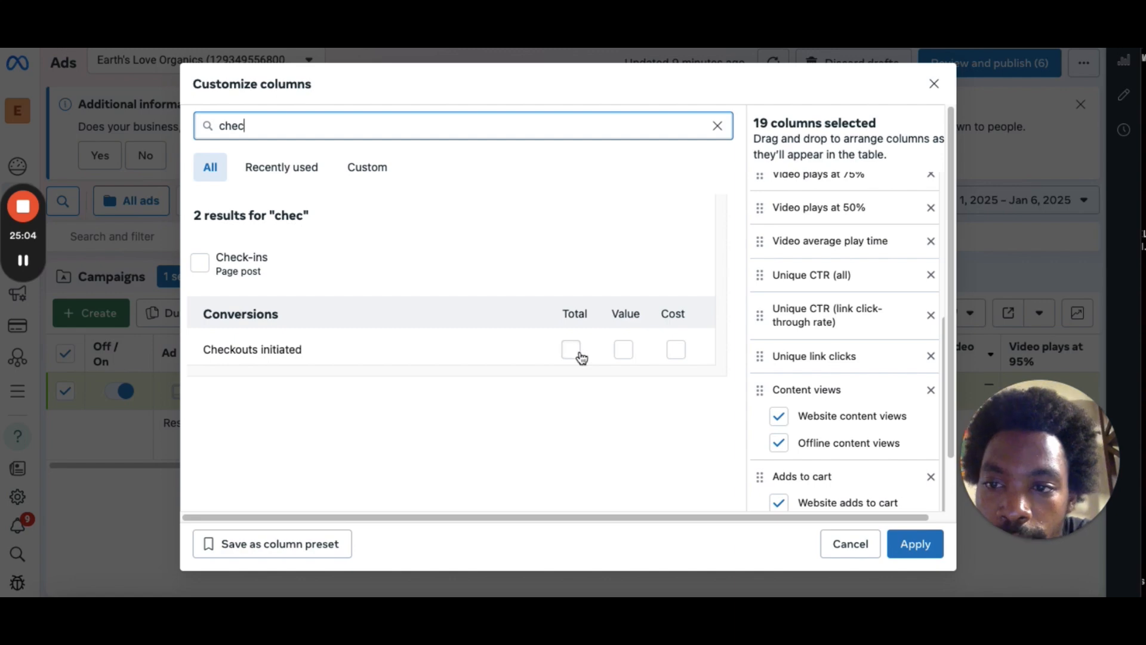
{"action": "left_click", "coordinate": [579, 354]}
{"action": "scroll", "coordinate": [572, 355], "scroll_direction": "down", "scroll_amount": 1}
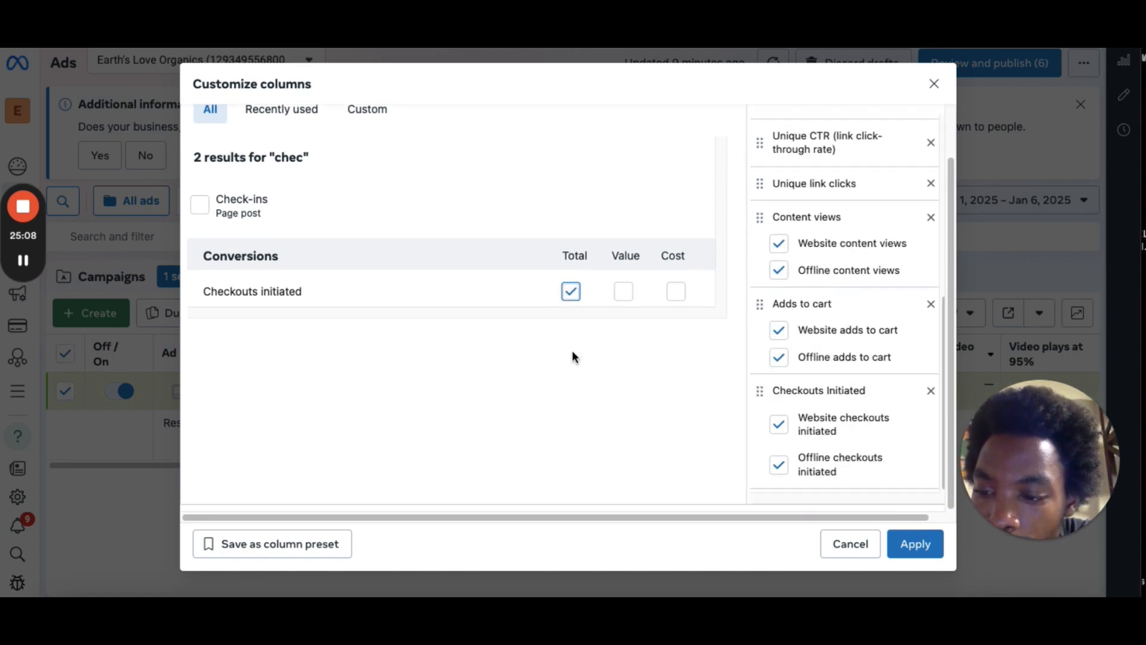
{"action": "scroll", "coordinate": [949, 241], "scroll_direction": "up", "scroll_amount": 1}
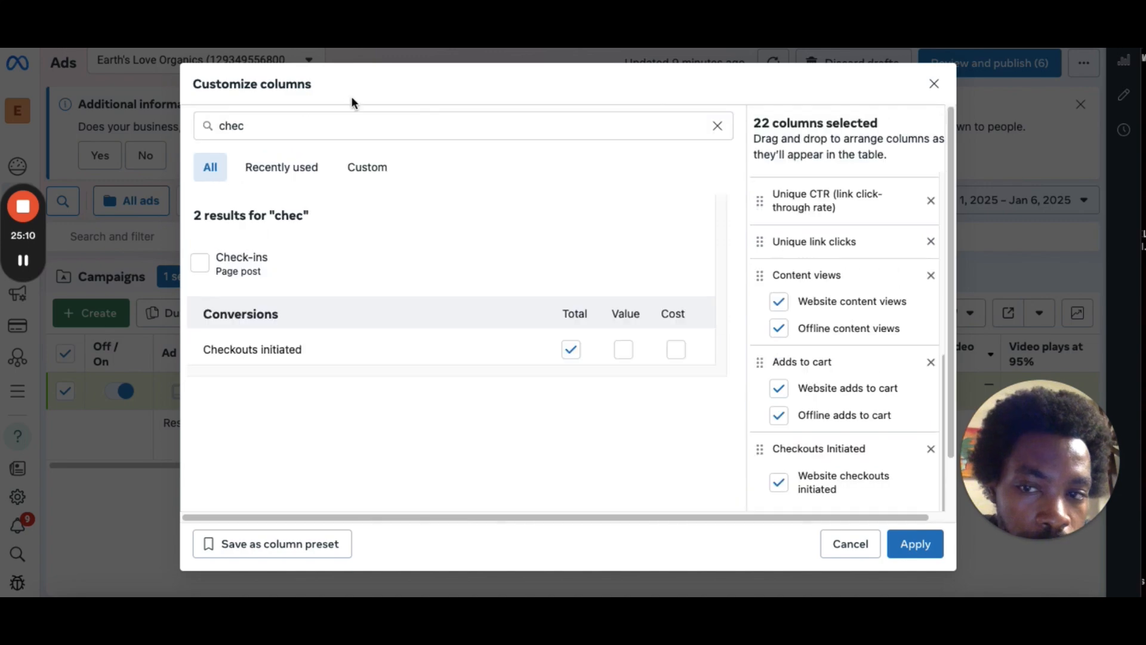
Search the metrics for pur and add the total Purchases column.
{"action": "double_click", "coordinate": [343, 122]}
{"action": "key", "text": "BackSpace"}
{"action": "type", "text": "pul"}
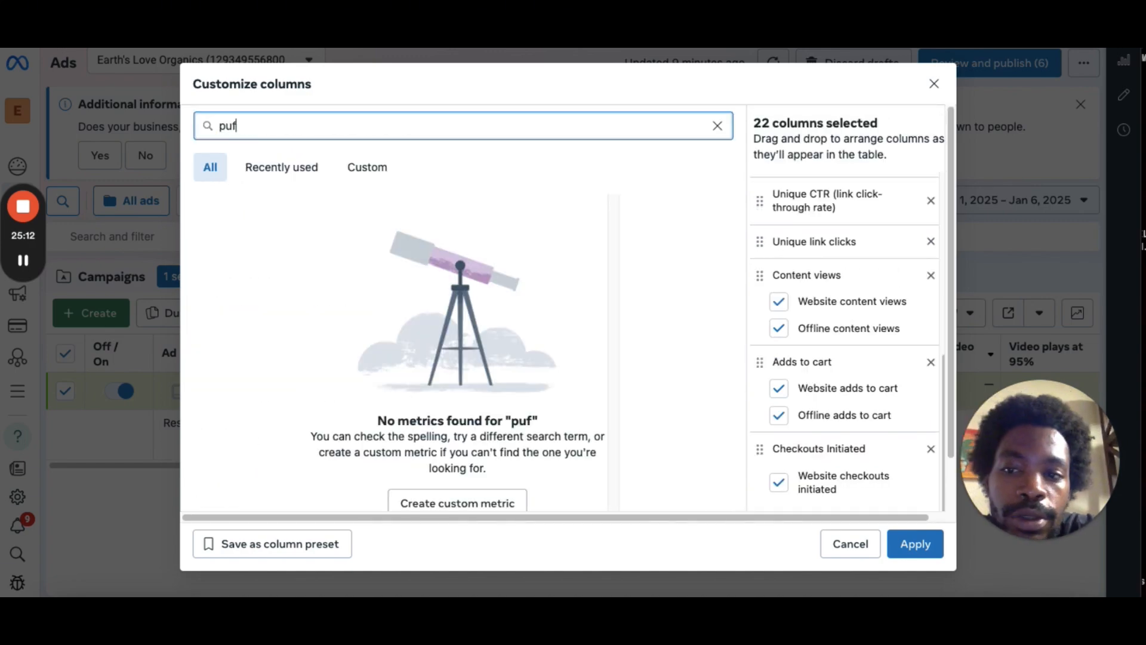
{"action": "key", "text": "BackSpace"}
{"action": "type", "text": "e"}
{"action": "key", "text": "BackSpace"}
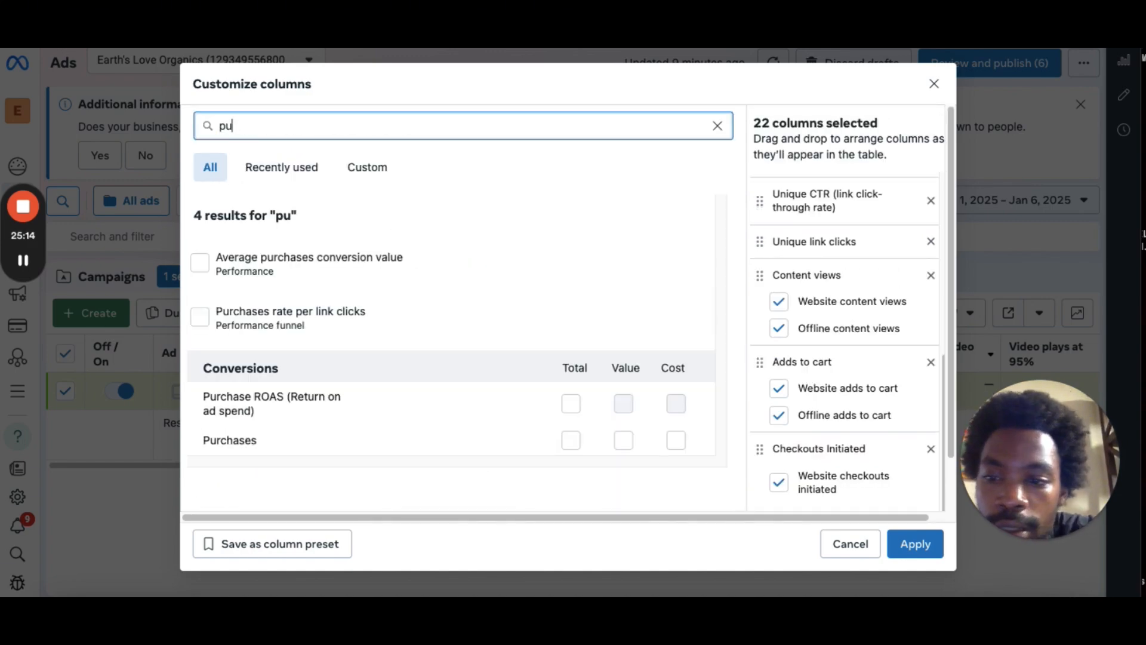
{"action": "left_click", "coordinate": [571, 440]}
{"action": "scroll", "coordinate": [575, 445], "scroll_direction": "down", "scroll_amount": 1}
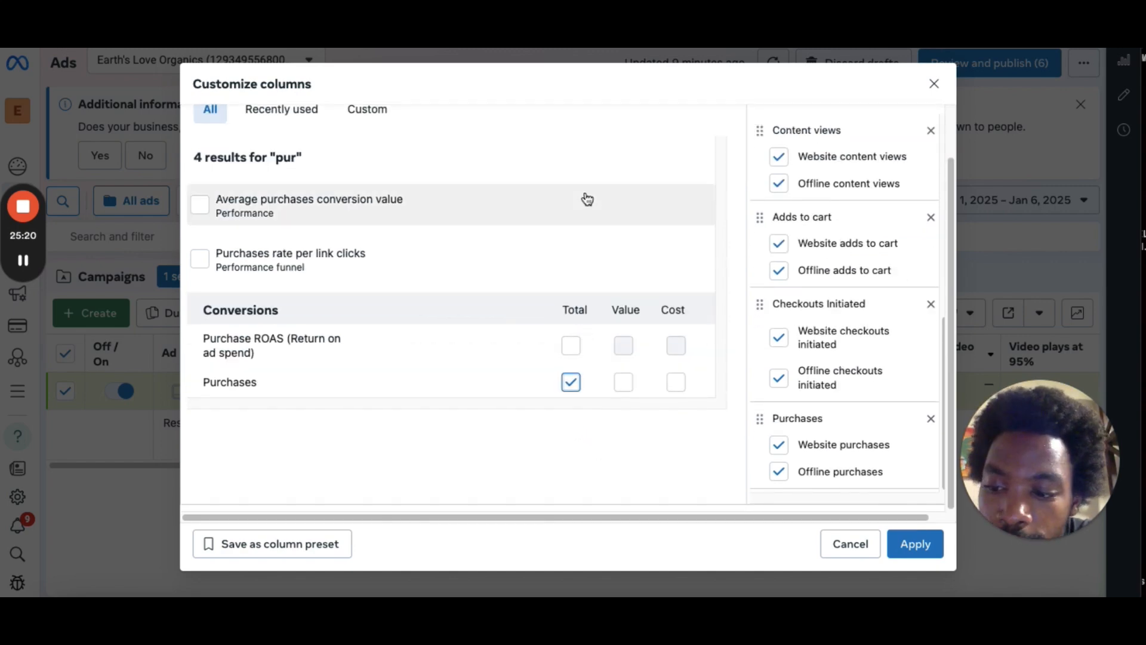
{"action": "scroll", "coordinate": [937, 150], "scroll_direction": "up", "scroll_amount": 1}
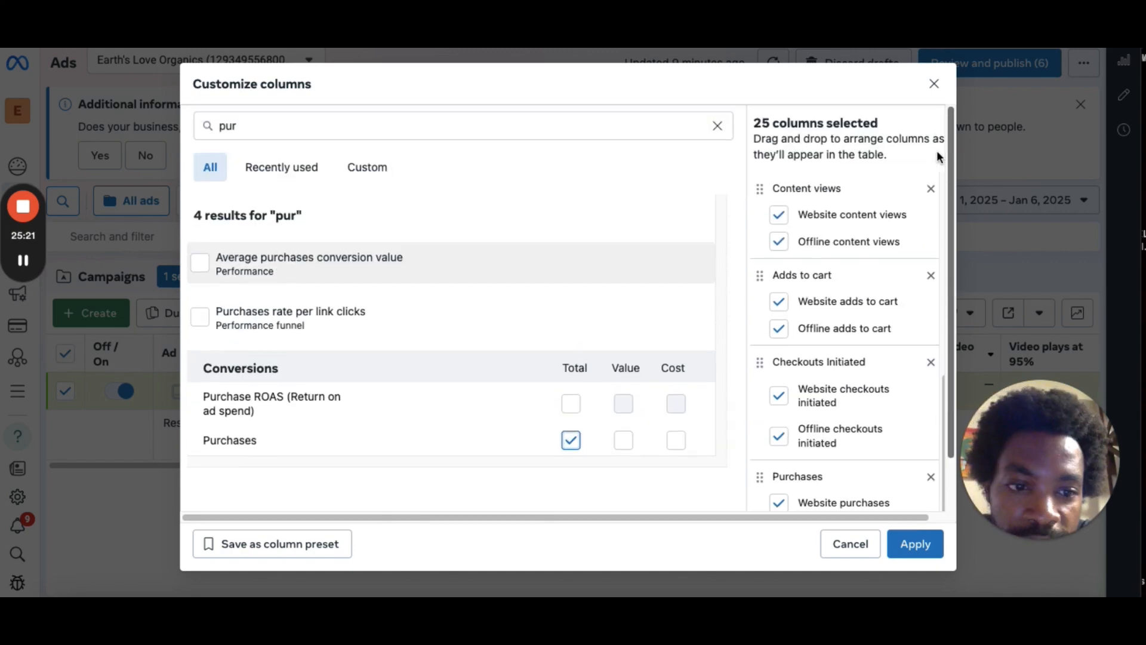
Search the metrics for cpc and add the CPC (cost per link click) column.
{"action": "double_click", "coordinate": [482, 124]}
{"action": "key", "text": "BackSpace"}
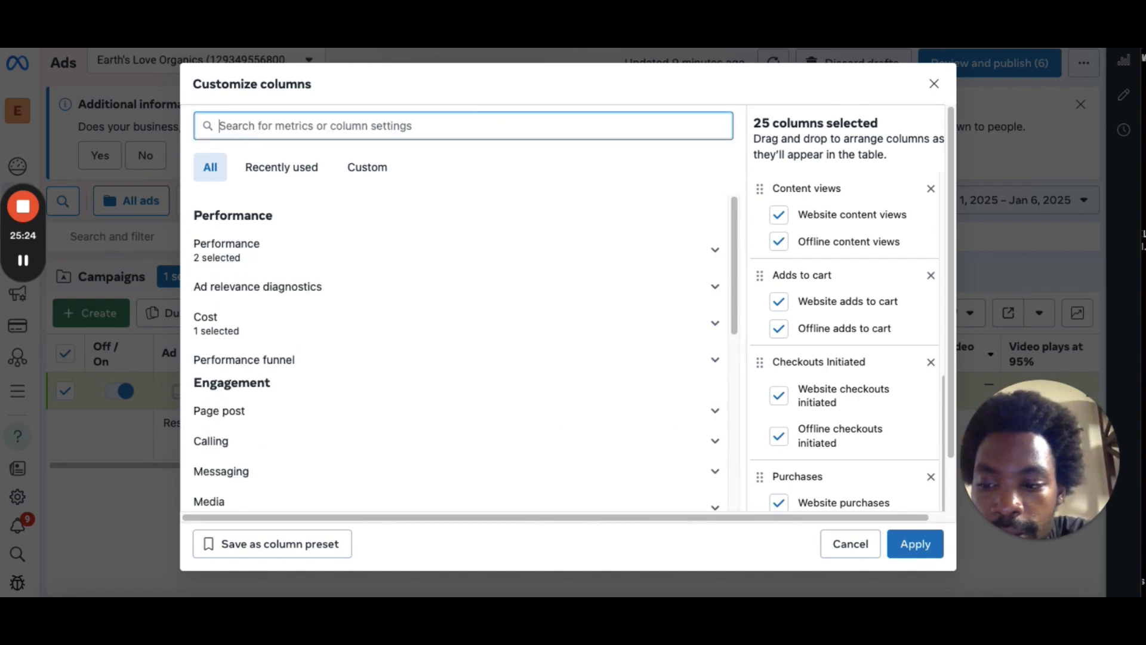
{"action": "type", "text": "c"}
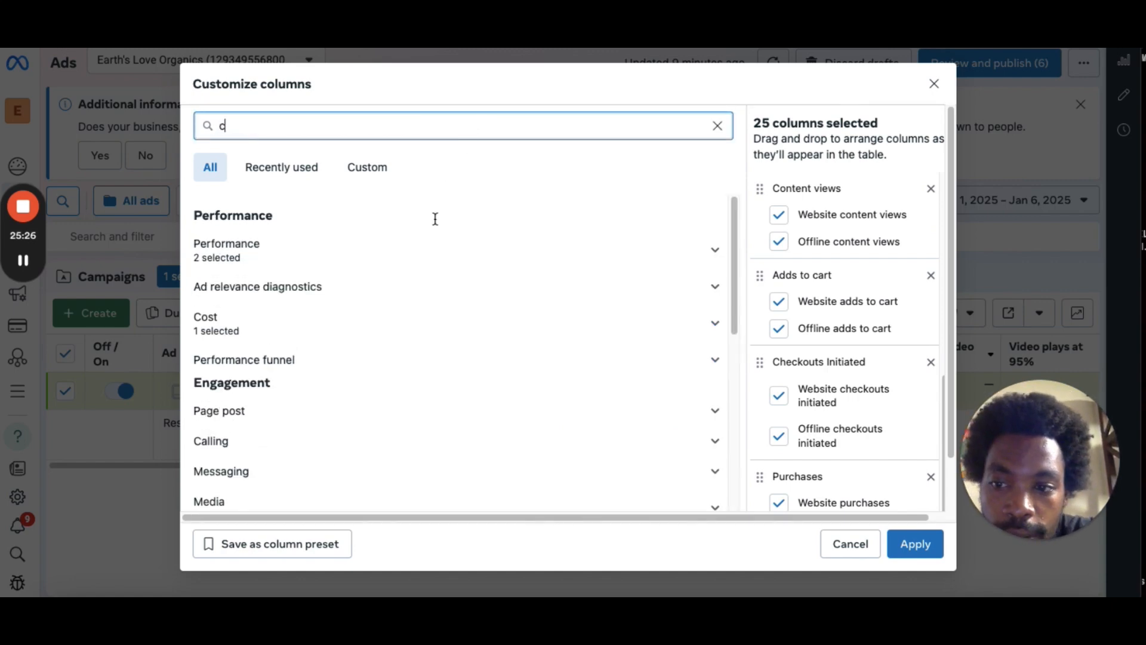
{"action": "type", "text": "pc"}
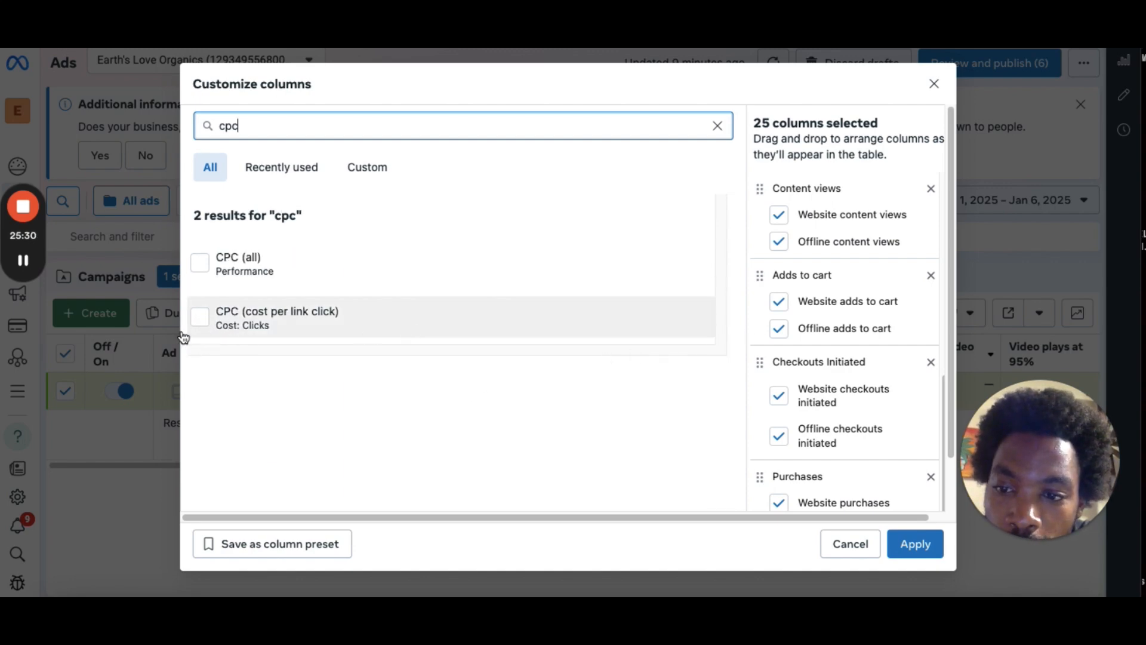
{"action": "left_click", "coordinate": [200, 322]}
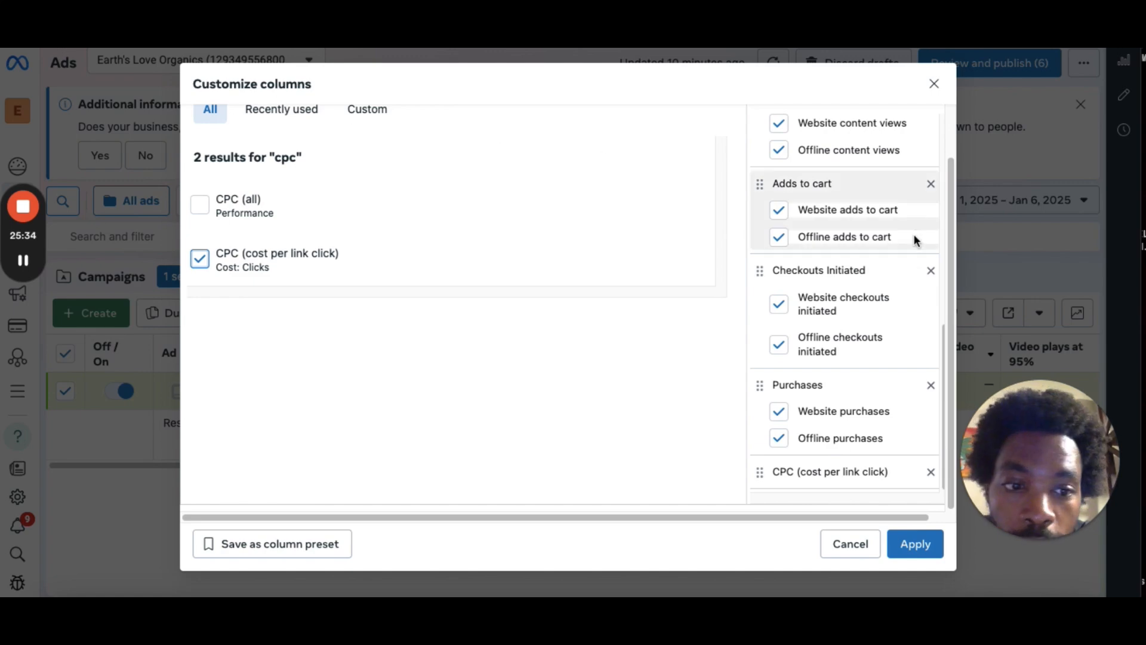
{"action": "scroll", "coordinate": [911, 179], "scroll_direction": "up", "scroll_amount": 2}
Search the metrics for content and add the Cost column for Content views.
{"action": "triple_click", "coordinate": [371, 121]}
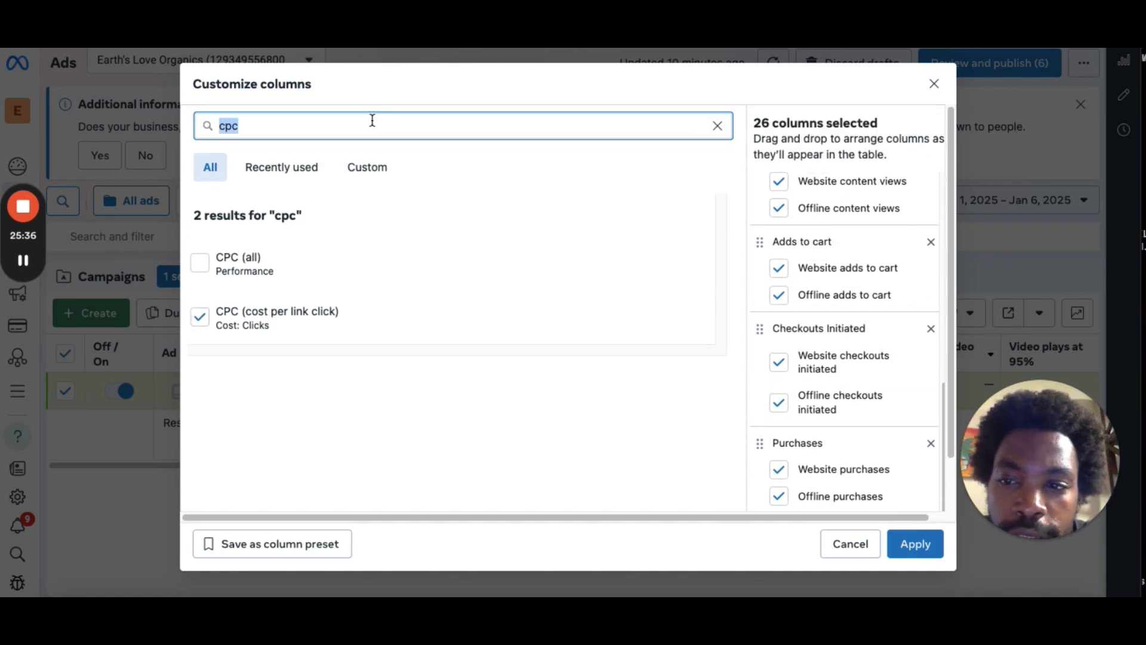
{"action": "key", "text": "BackSpace"}
{"action": "type", "text": "con"}
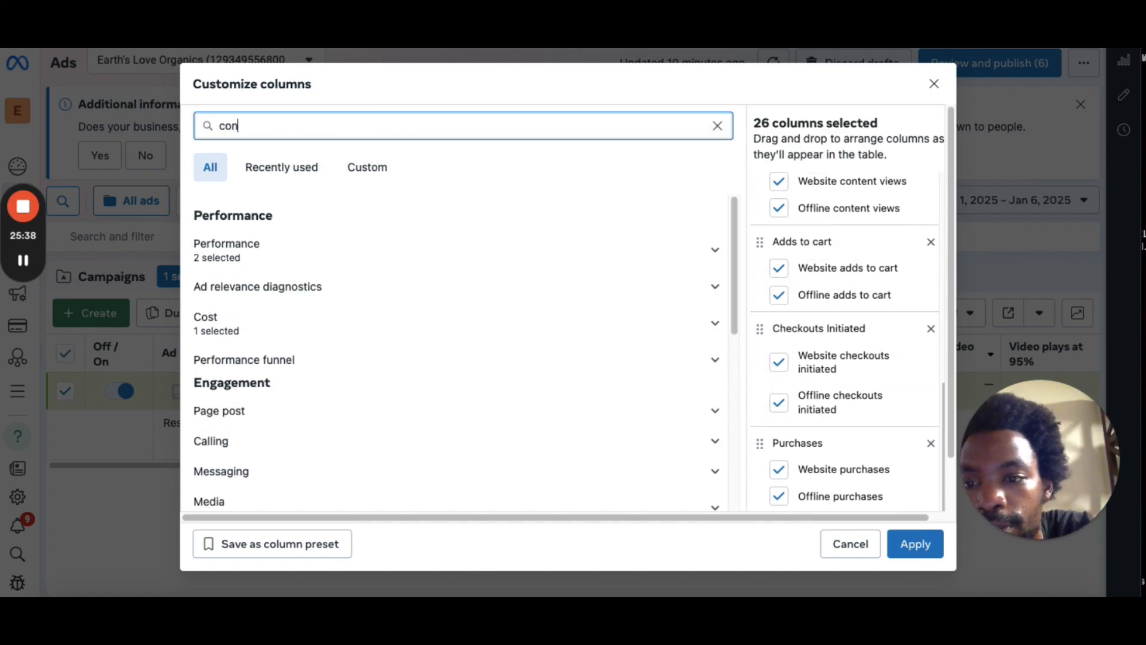
{"action": "type", "text": "te"}
{"action": "mouse_move", "coordinate": [327, 333]}
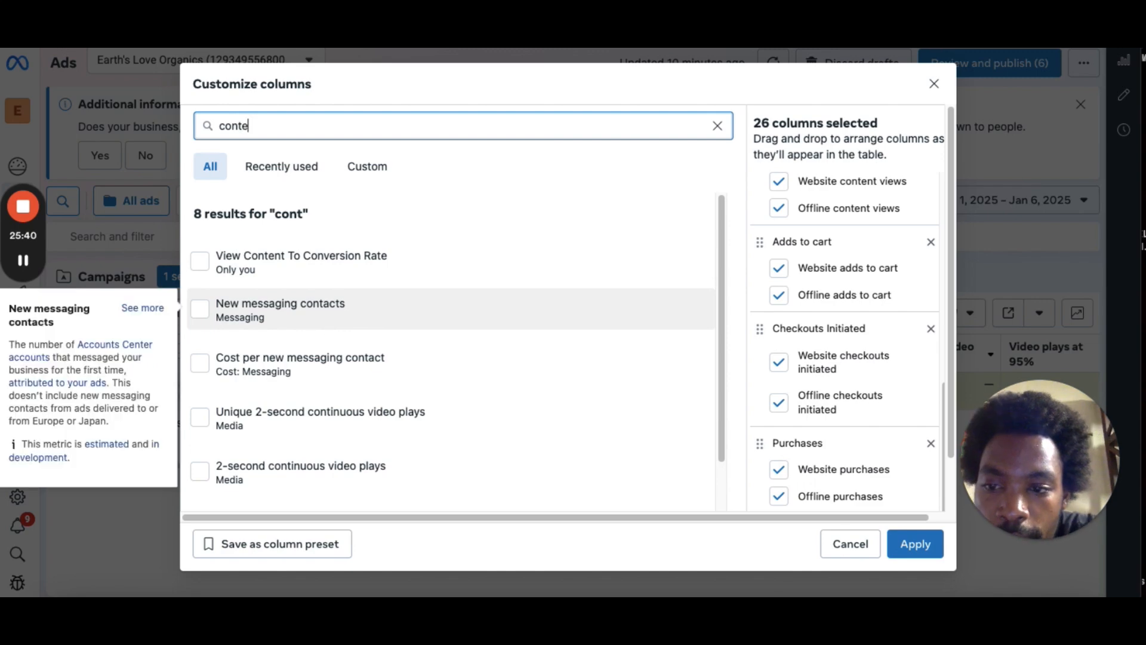
{"action": "type", "text": "nt"}
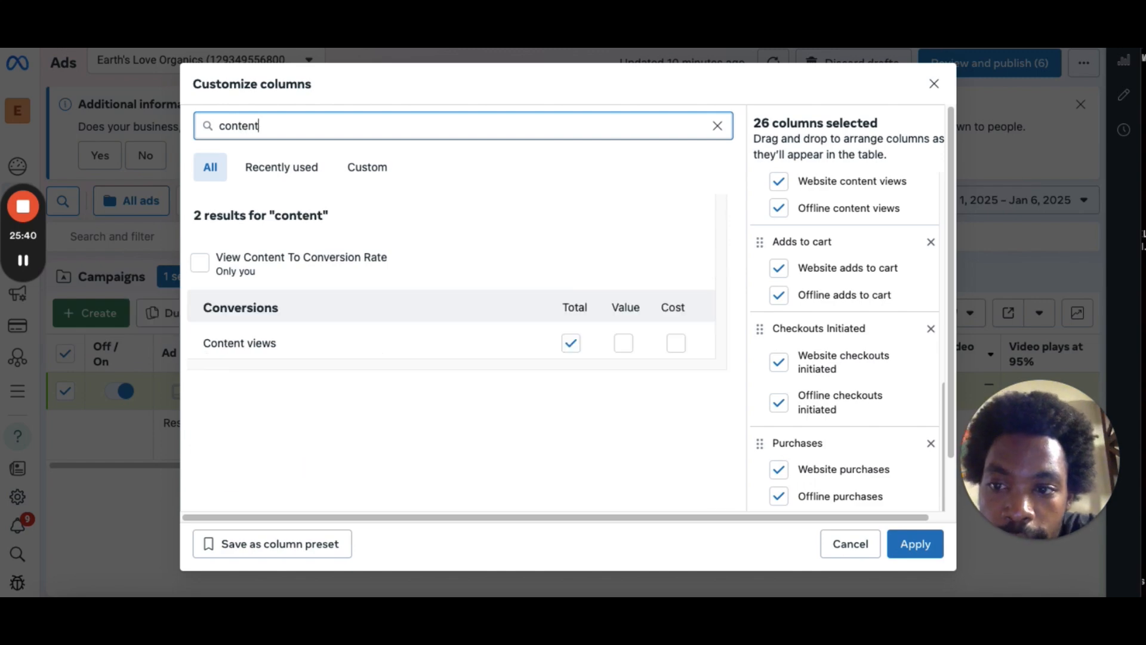
{"action": "left_click", "coordinate": [676, 344]}
{"action": "scroll", "coordinate": [598, 256], "scroll_direction": "down", "scroll_amount": 1}
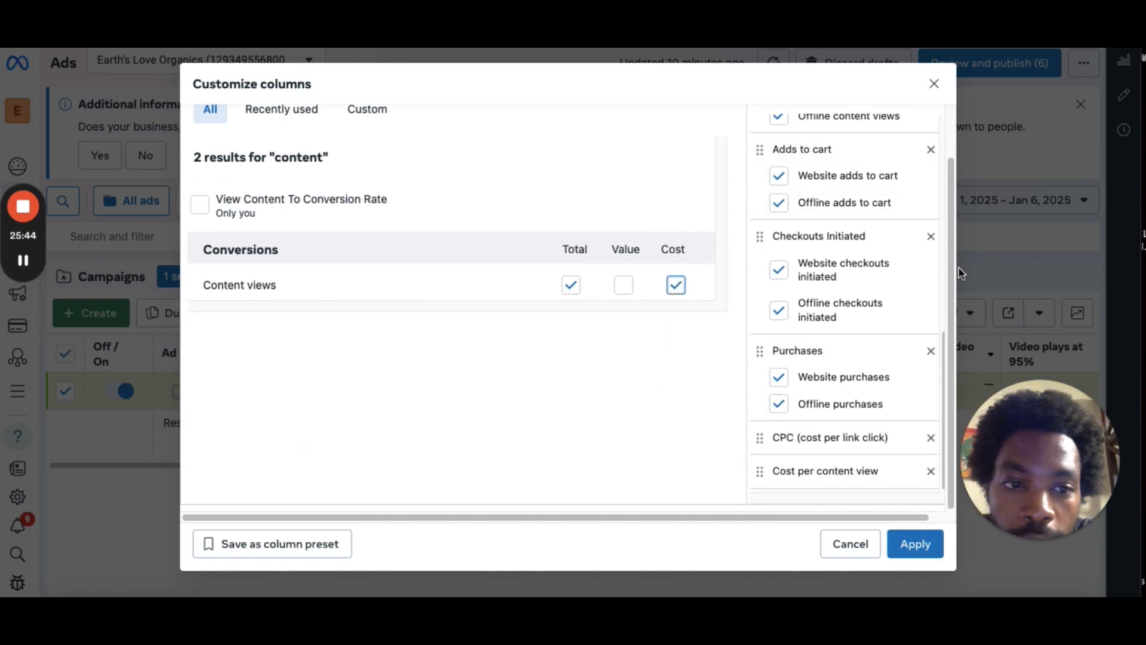
Search the metrics for add and add the Cost column for Adds to cart.
{"action": "scroll", "coordinate": [943, 138], "scroll_direction": "up", "scroll_amount": 1}
{"action": "double_click", "coordinate": [468, 117]}
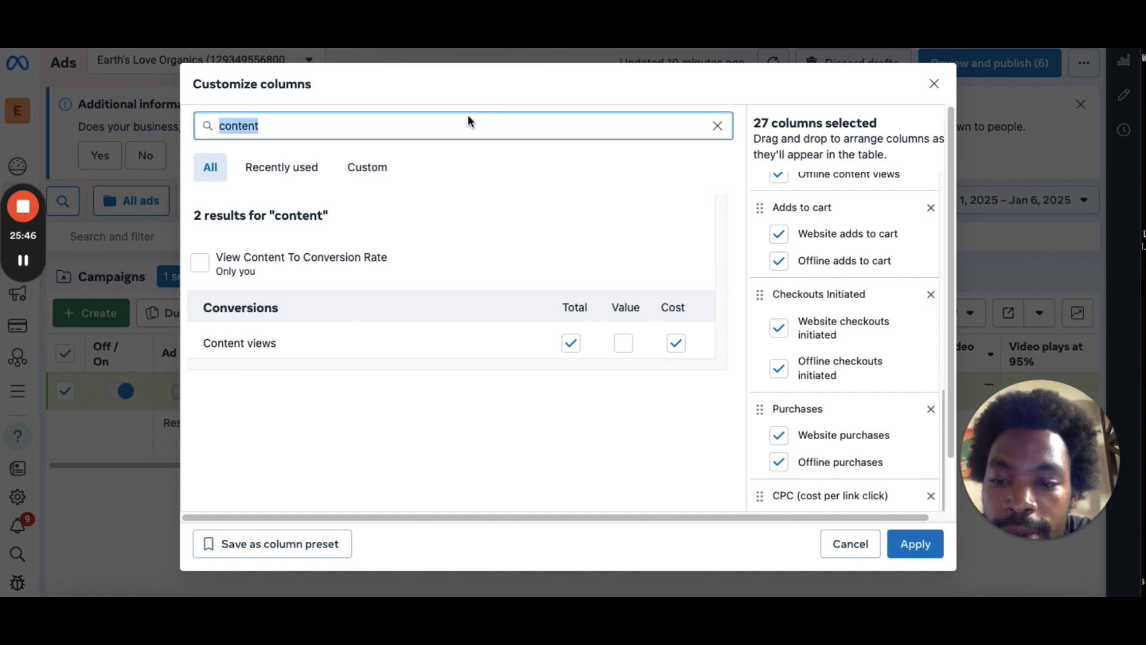
{"action": "key", "text": "BackSpace"}
{"action": "type", "text": "a"}
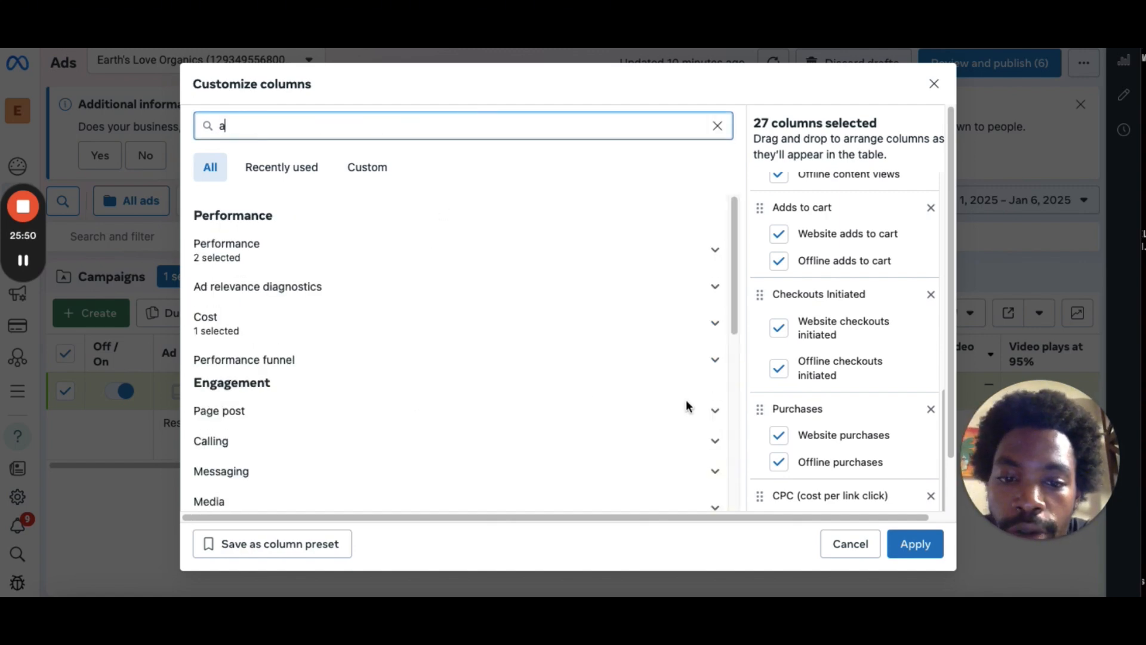
{"action": "type", "text": "dd"}
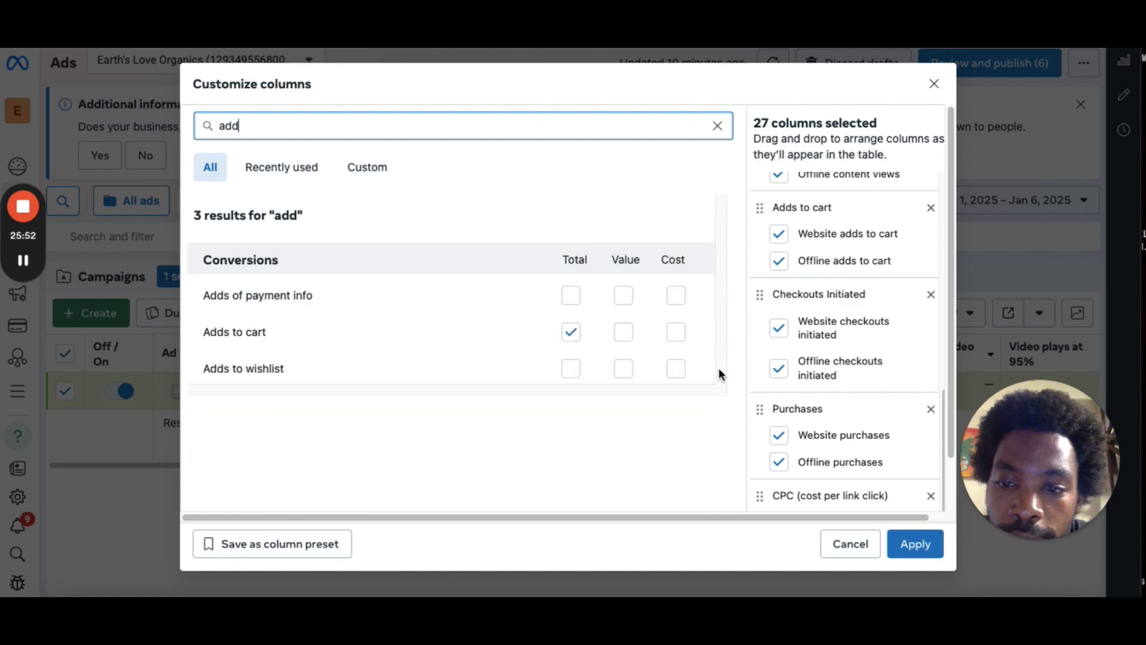
{"action": "left_click", "coordinate": [675, 332]}
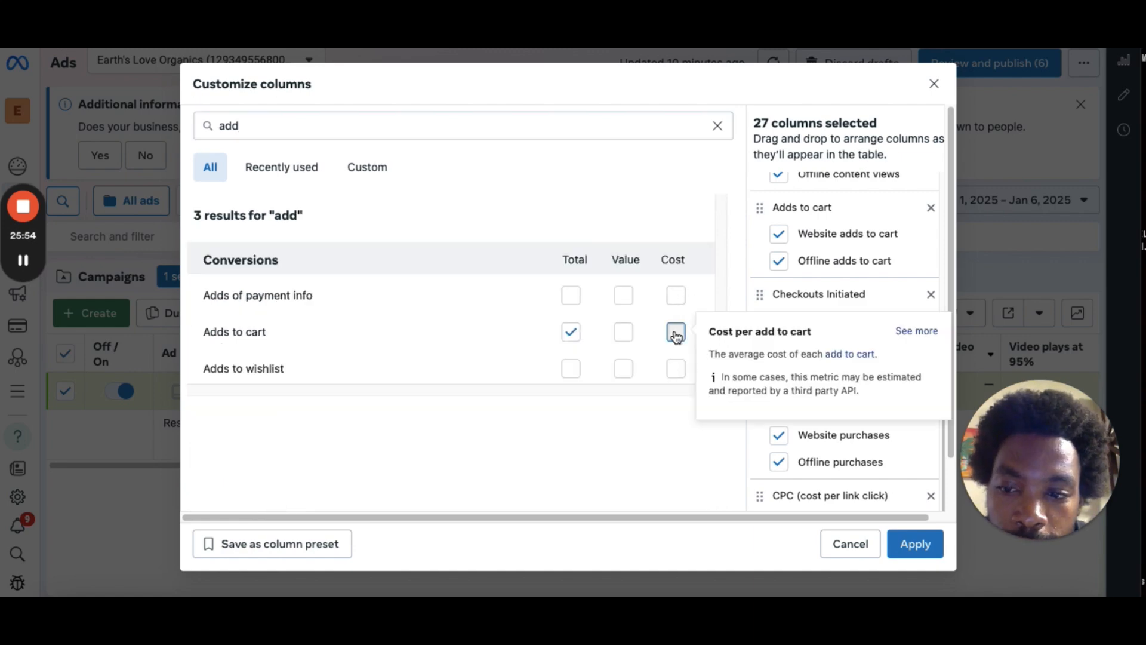
{"action": "scroll", "coordinate": [676, 337], "scroll_direction": "down", "scroll_amount": 1}
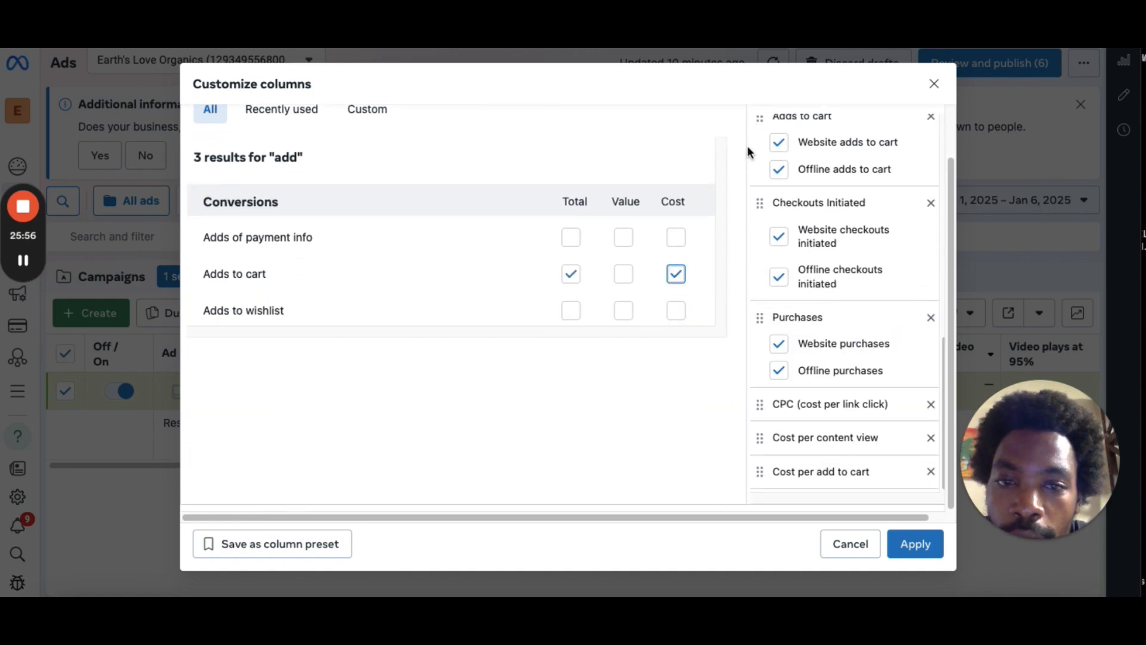
Search the metrics for check and add the Cost column for Checkouts initiated.
{"action": "scroll", "coordinate": [953, 253], "scroll_direction": "up", "scroll_amount": 1}
{"action": "triple_click", "coordinate": [373, 127]}
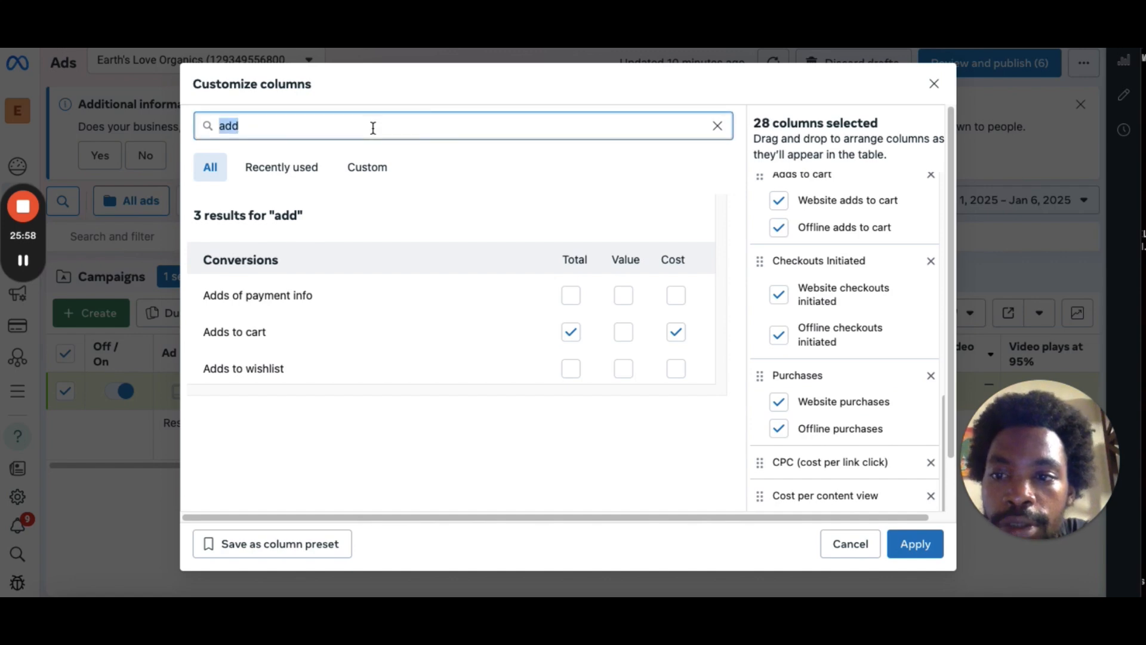
{"action": "key", "text": "BackSpace"}
{"action": "type", "text": "check"}
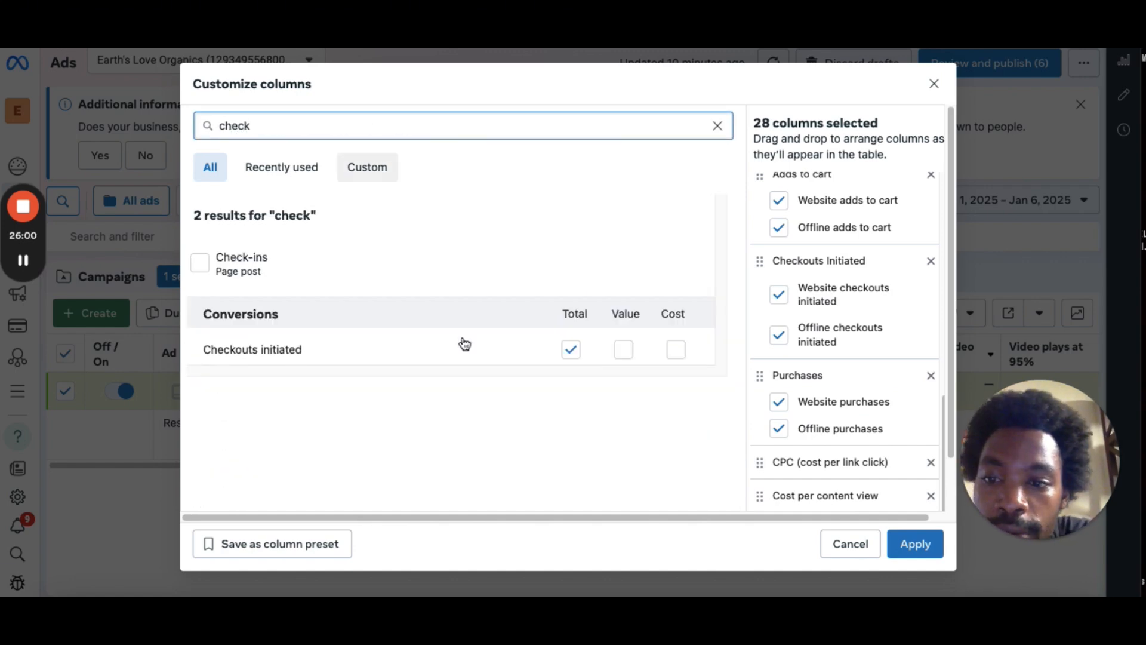
{"action": "left_click", "coordinate": [675, 349]}
{"action": "scroll", "coordinate": [323, 136], "scroll_direction": "down", "scroll_amount": 1}
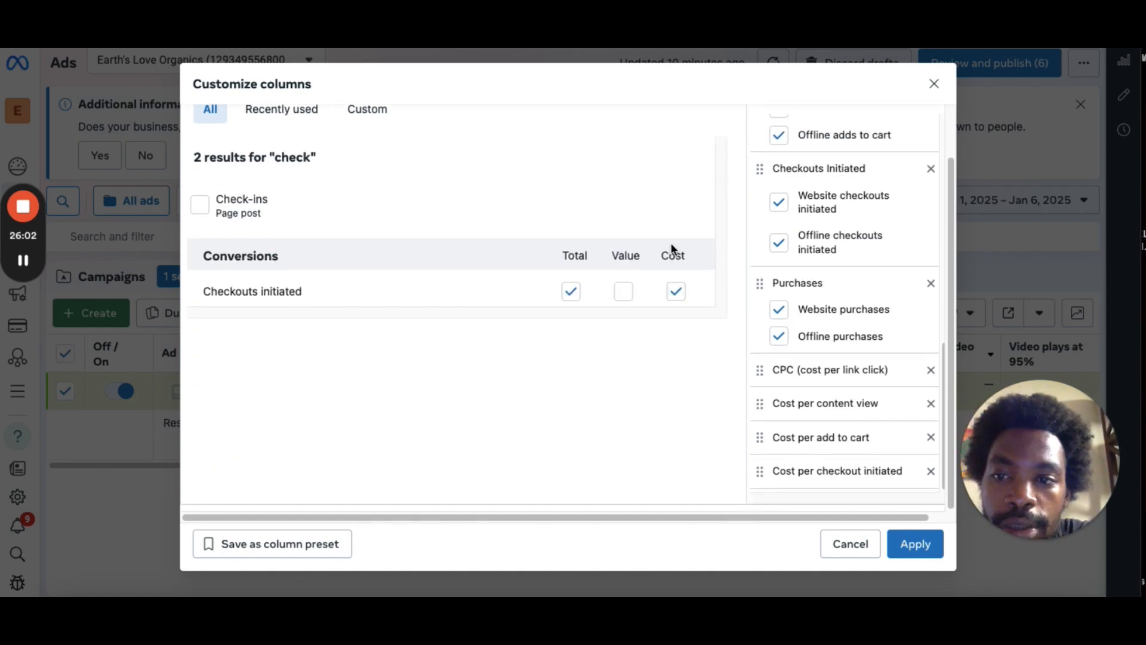
Search the metrics for pur and add the Cost column for Purchases.
{"action": "scroll", "coordinate": [950, 319], "scroll_direction": "up", "scroll_amount": 1}
{"action": "left_click", "coordinate": [388, 122]}
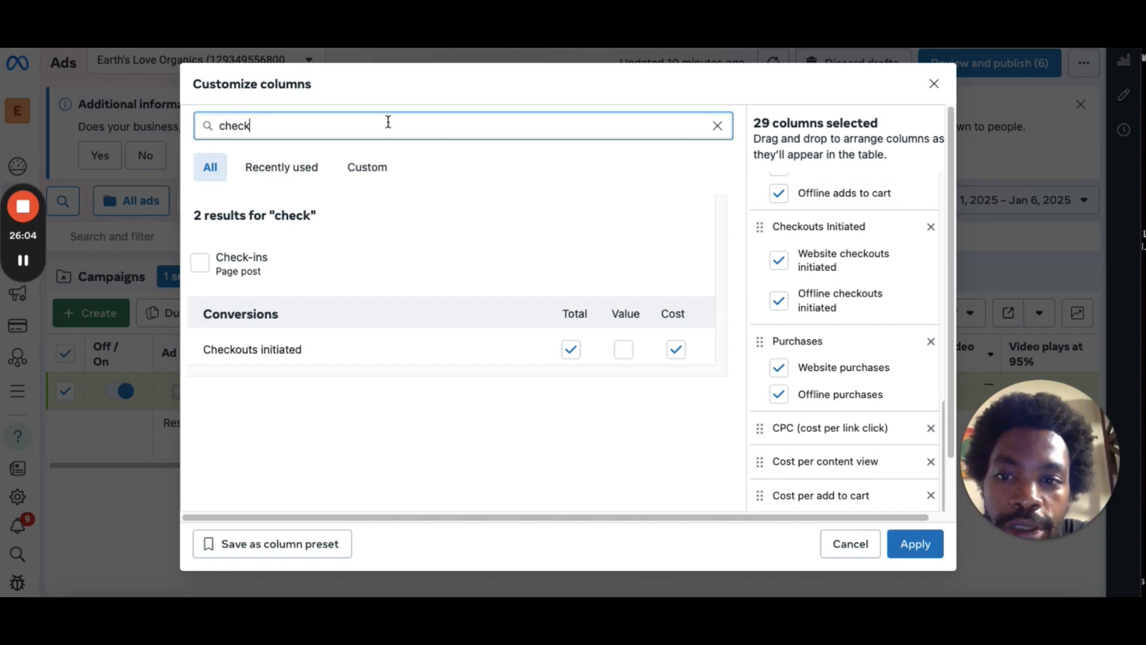
{"action": "key", "text": "ctrl+a"}
{"action": "key", "text": "BackSpace"}
{"action": "type", "text": "p"}
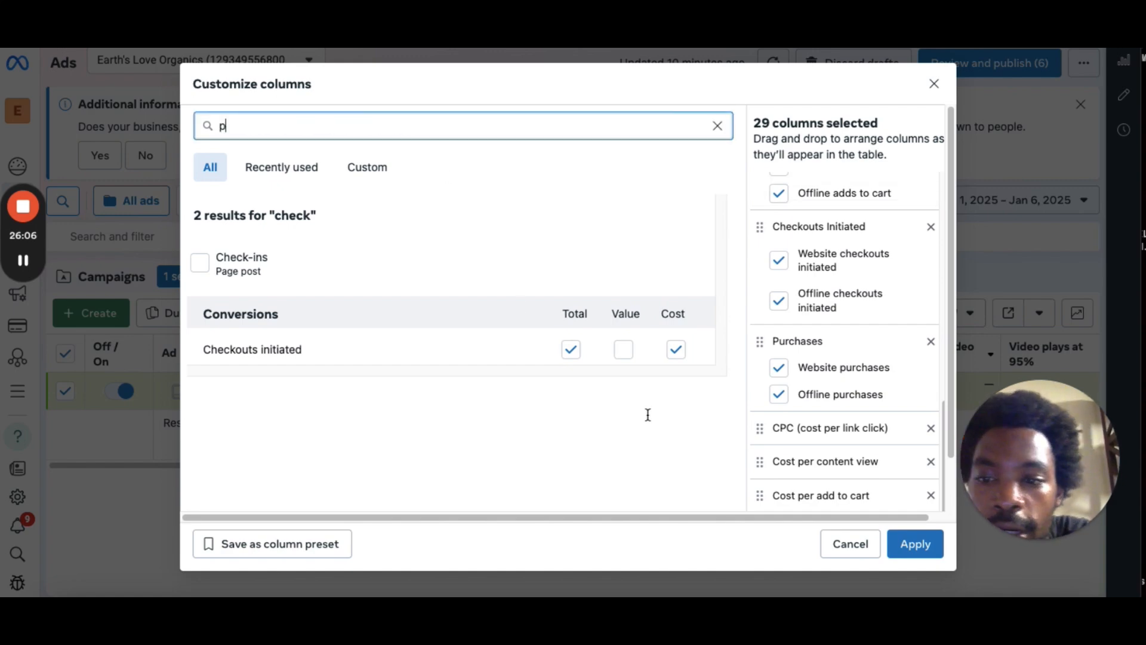
{"action": "type", "text": "ur"}
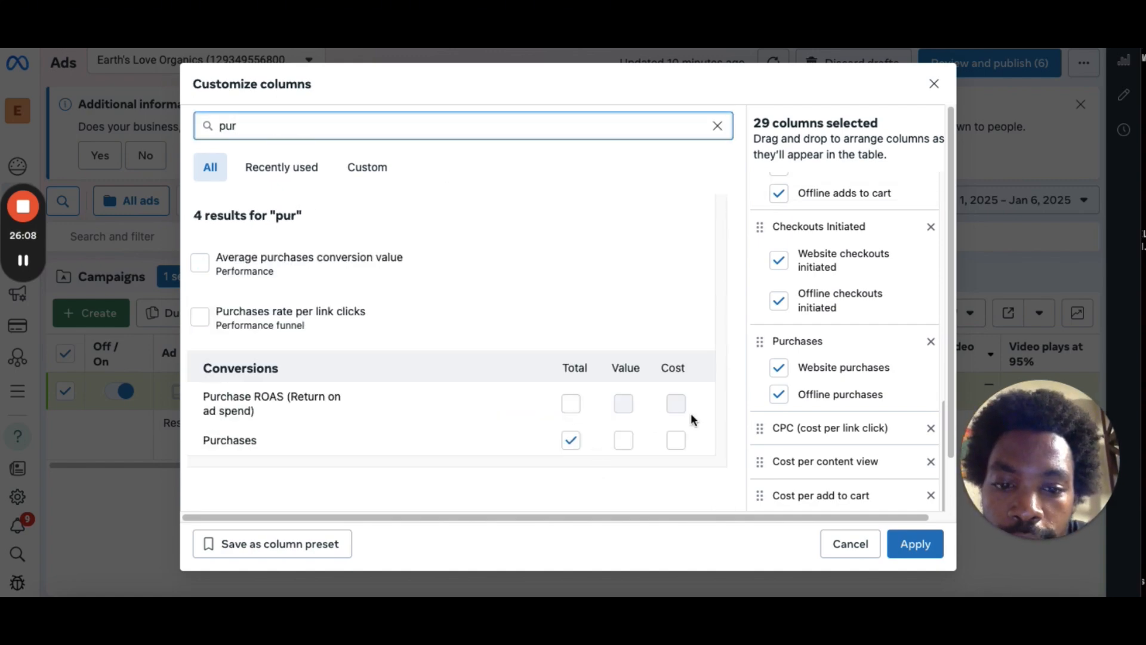
{"action": "left_click", "coordinate": [676, 441]}
{"action": "scroll", "coordinate": [676, 444], "scroll_direction": "down", "scroll_amount": 1}
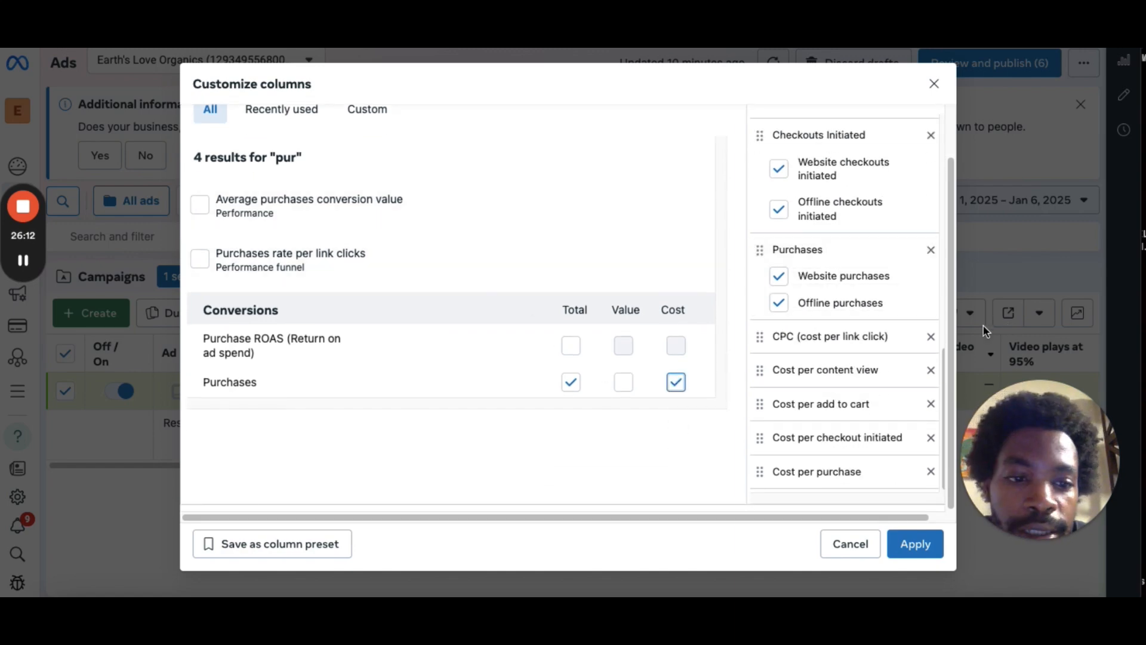
Search the metrics for budget and add the Budget column.
{"action": "scroll", "coordinate": [949, 203], "scroll_direction": "up", "scroll_amount": 1}
{"action": "double_click", "coordinate": [324, 130]}
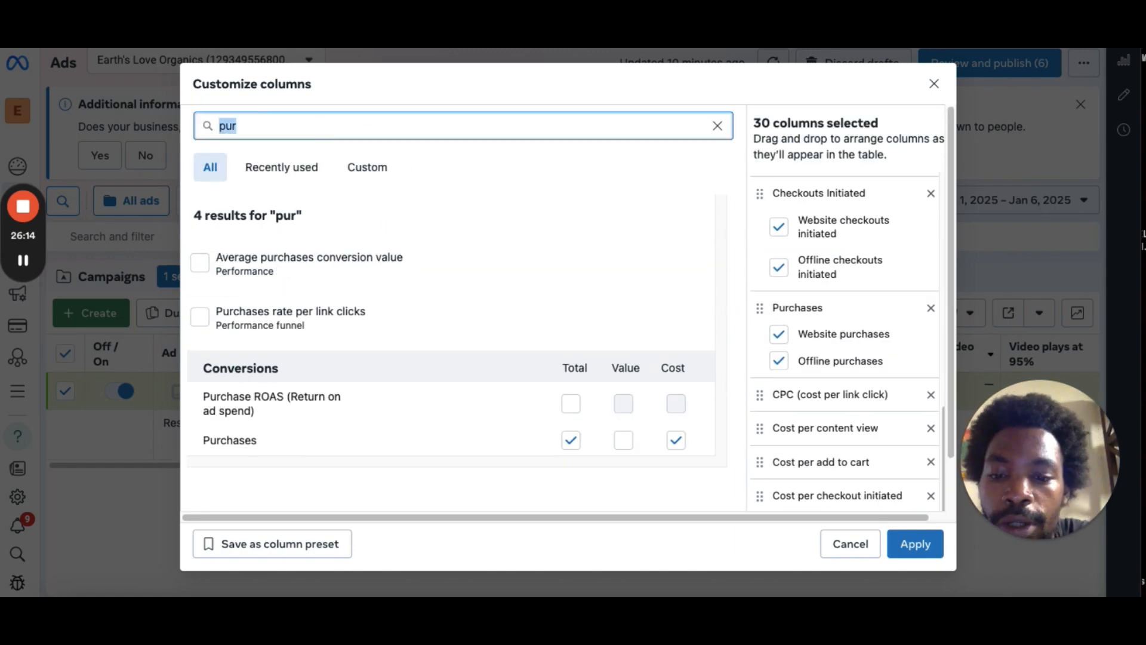
{"action": "key", "text": "BackSpace"}
{"action": "type", "text": "budget"}
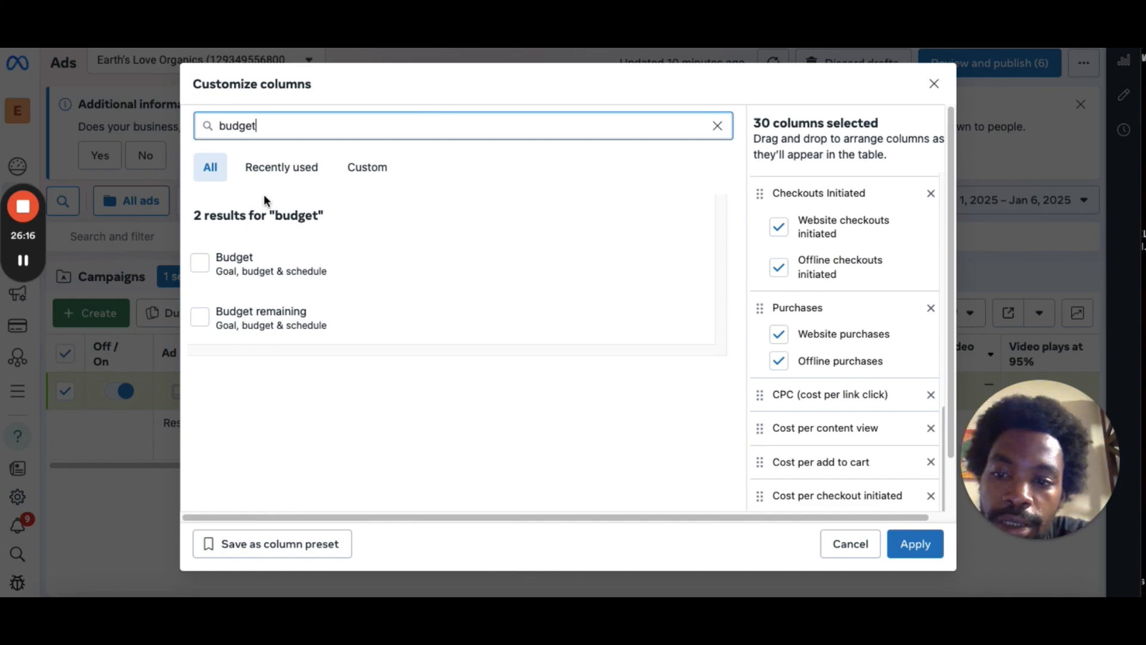
{"action": "left_click", "coordinate": [199, 261]}
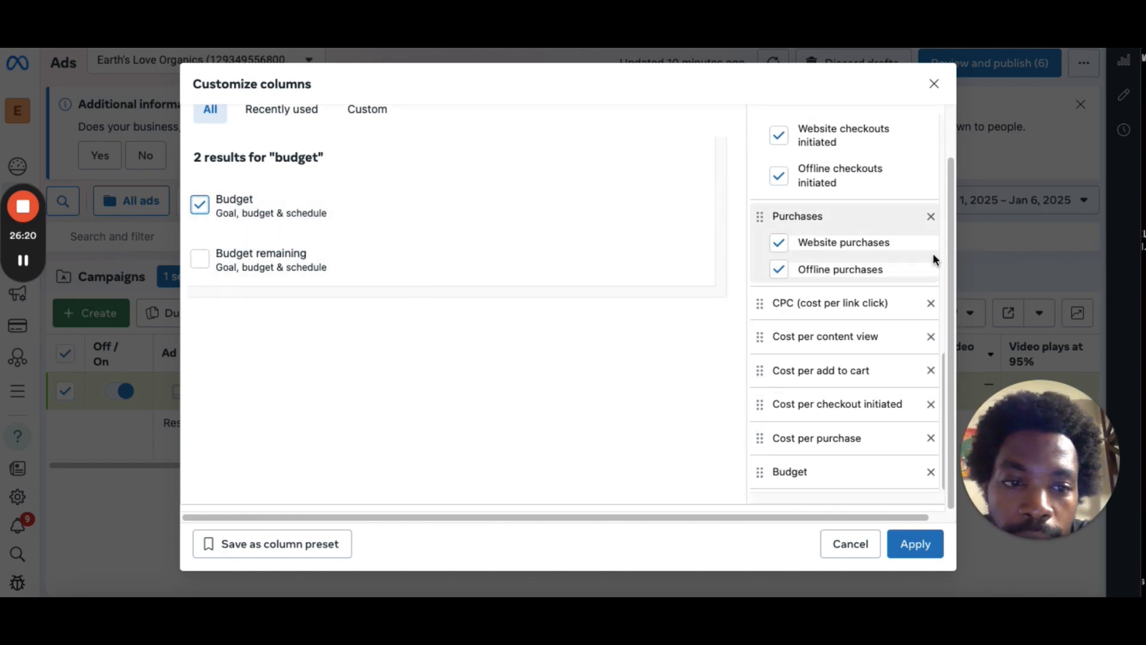
{"action": "left_click_drag", "start_coordinate": [950, 247], "coordinate": [950, 192]}
Search the metrics for amou and add the Amount spent column.
{"action": "left_click", "coordinate": [292, 124]}
{"action": "double_click", "coordinate": [292, 124]}
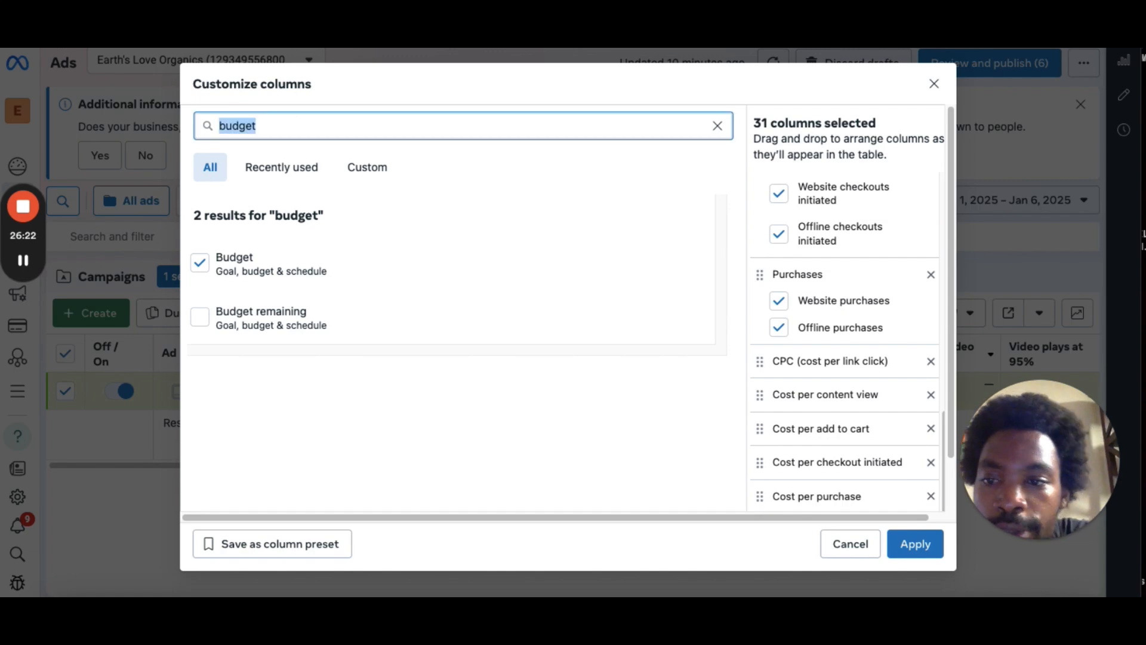
{"action": "key", "text": "BackSpace"}
{"action": "type", "text": "sa"}
{"action": "key", "text": "BackSpace"}
{"action": "key", "text": "BackSpace"}
{"action": "type", "text": "a"}
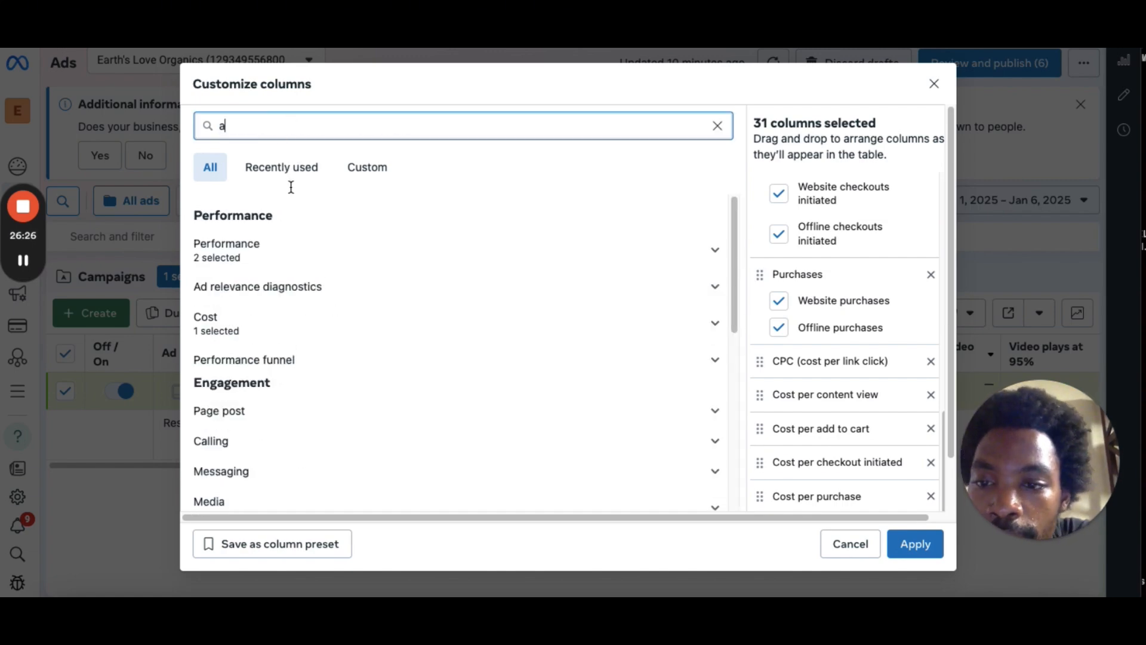
{"action": "type", "text": "mou"}
{"action": "left_click", "coordinate": [202, 263]}
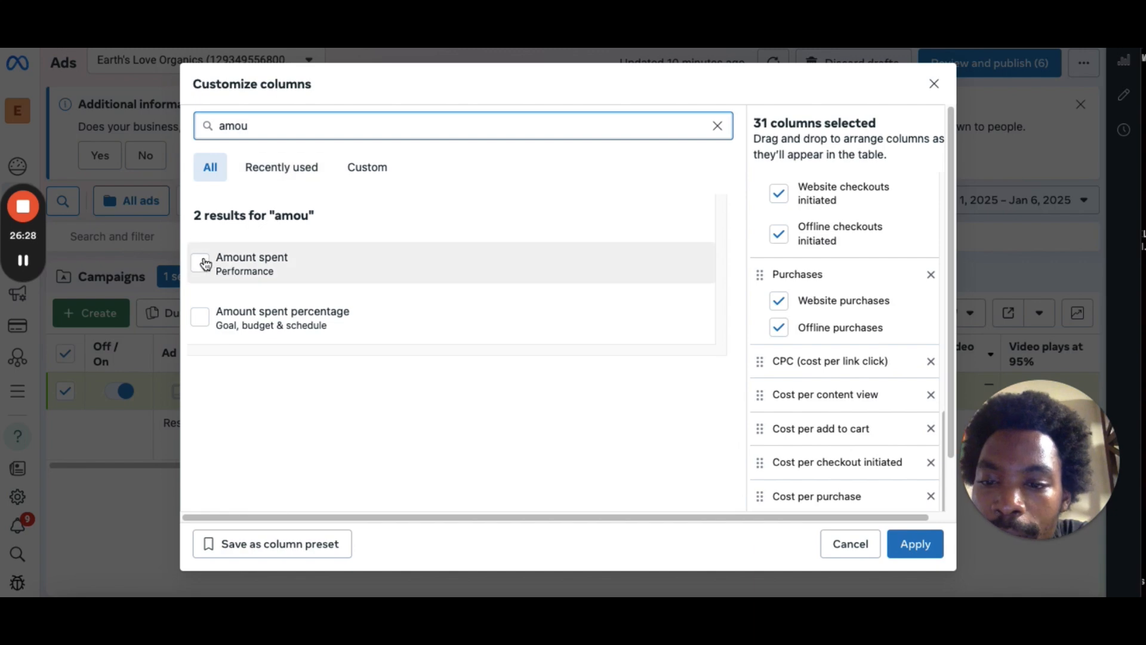
{"action": "scroll", "coordinate": [267, 263], "scroll_direction": "down", "scroll_amount": 1}
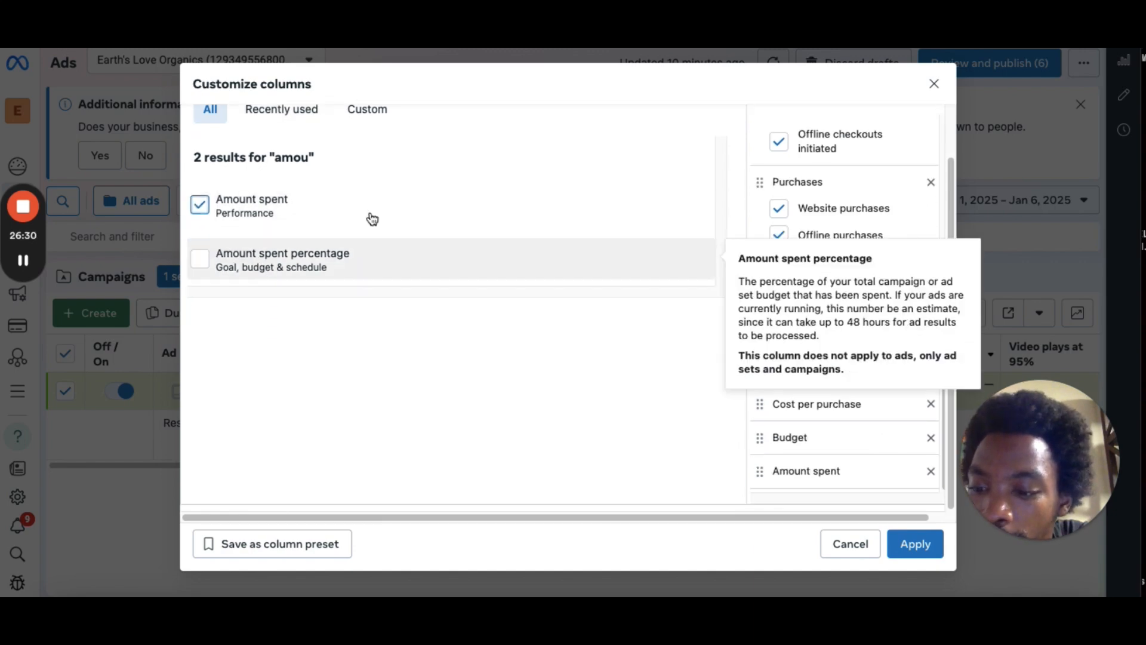
{"action": "scroll", "coordinate": [656, 156], "scroll_direction": "up", "scroll_amount": 1}
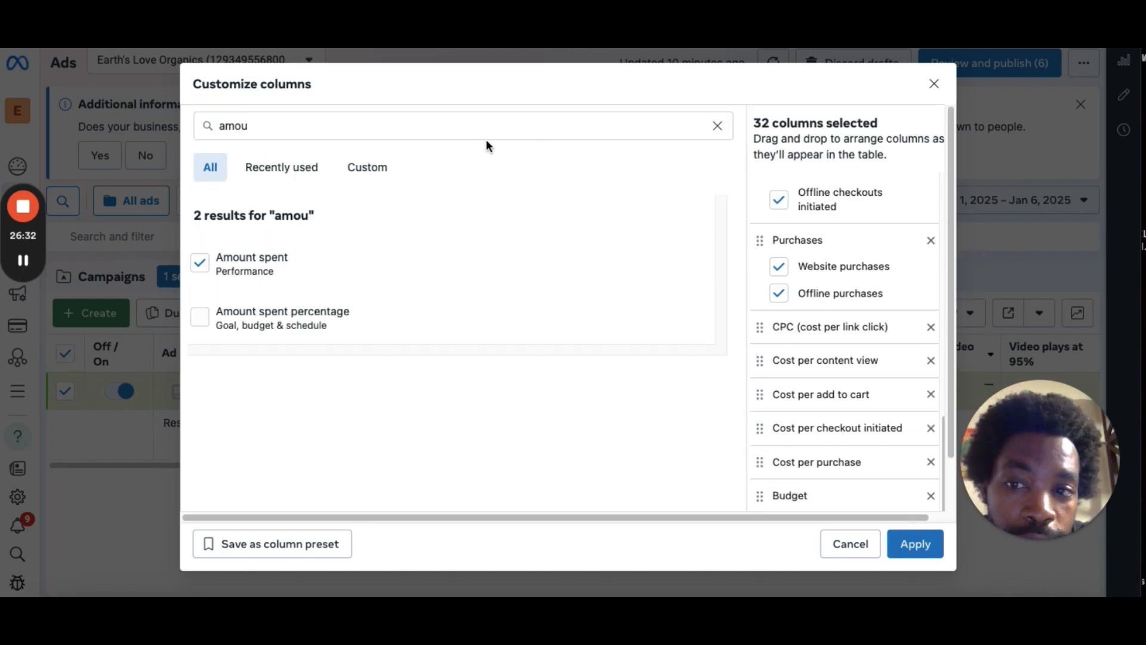
Search the metrics for pur and add the Purchases Value column and the Purchase ROAS Total column.
{"action": "double_click", "coordinate": [436, 133]}
{"action": "key", "text": "BackSpace"}
{"action": "type", "text": "p"}
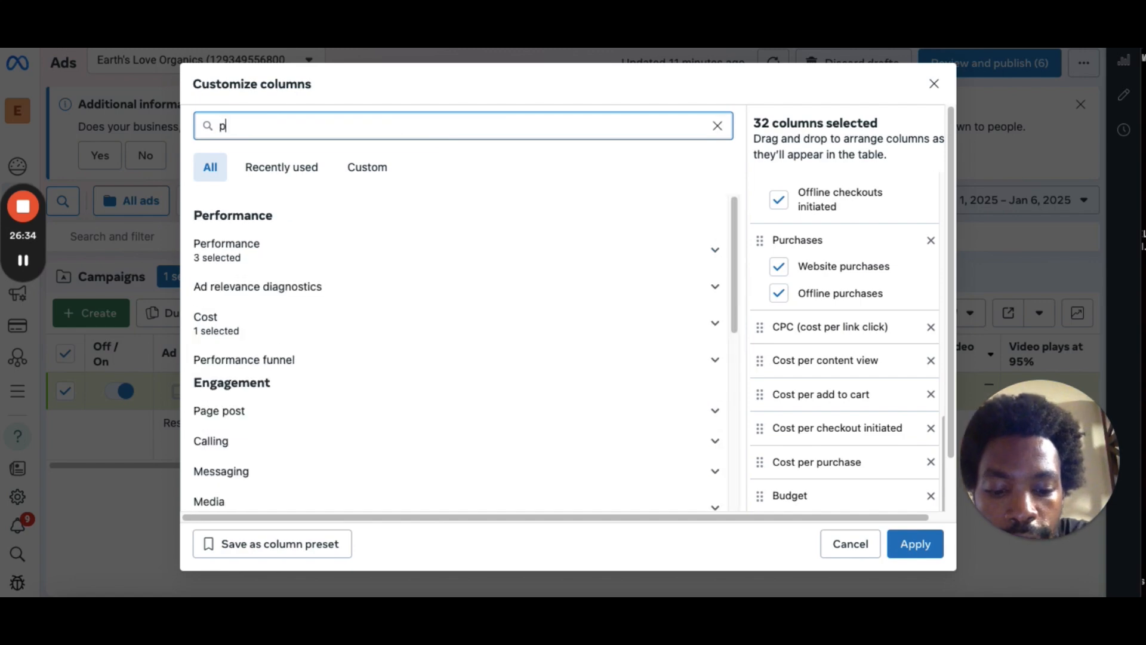
{"action": "type", "text": "ur"}
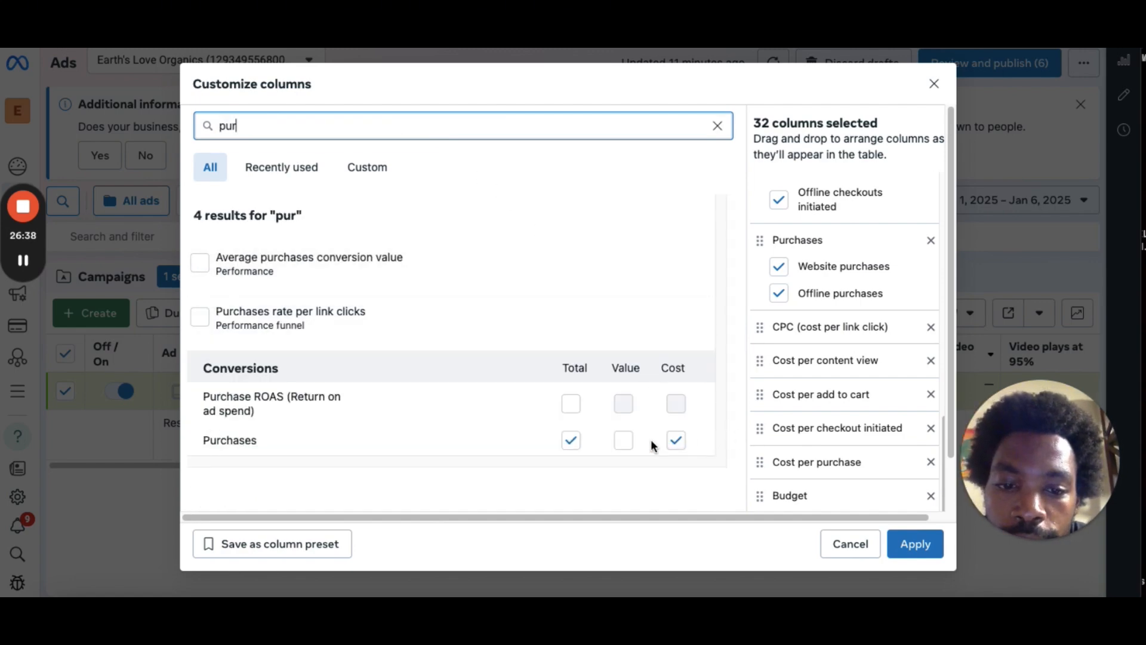
{"action": "left_click", "coordinate": [625, 440]}
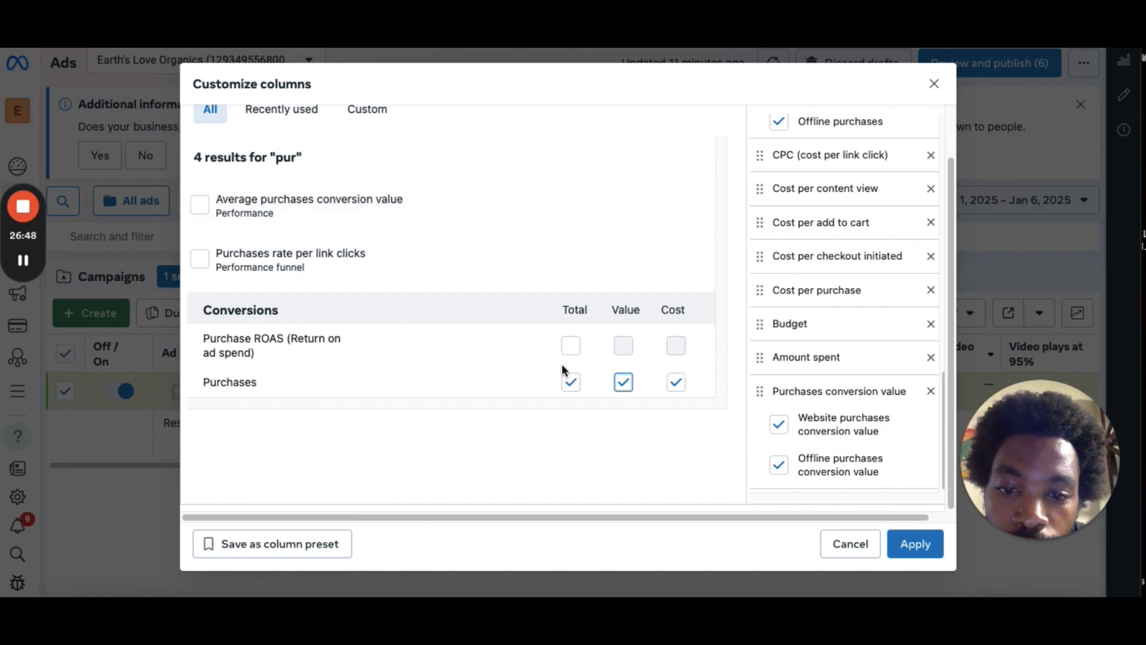
{"action": "left_click", "coordinate": [571, 348]}
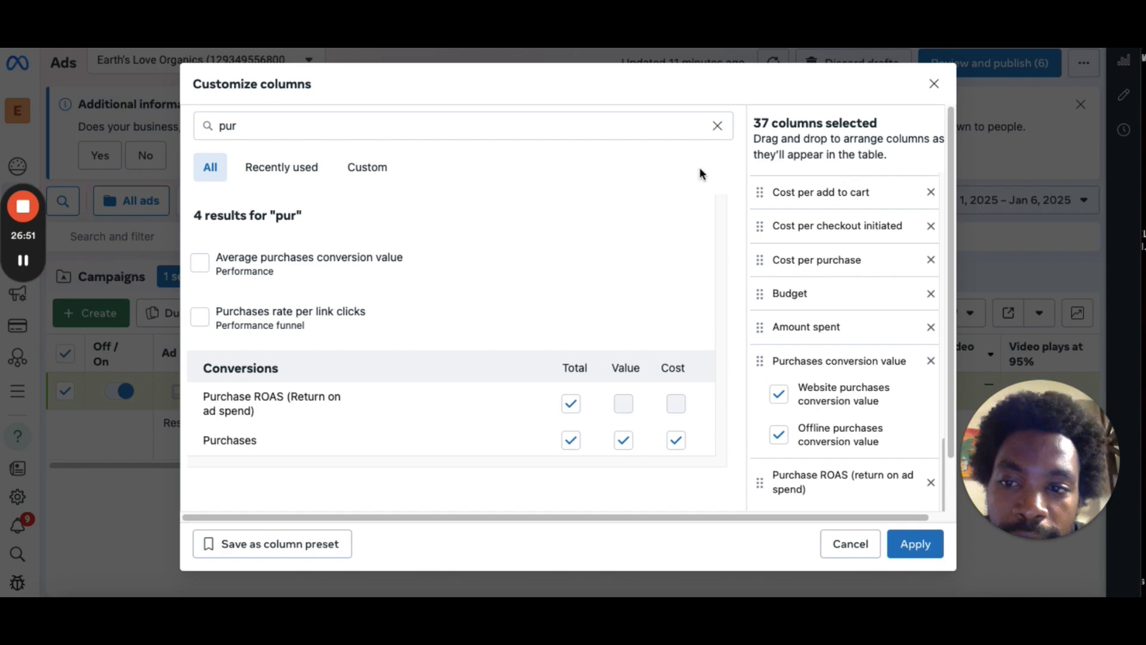
Search the metrics for fre and add the Frequency column.
{"action": "double_click", "coordinate": [351, 117]}
{"action": "key", "text": "BackSpace"}
{"action": "type", "text": "f"}
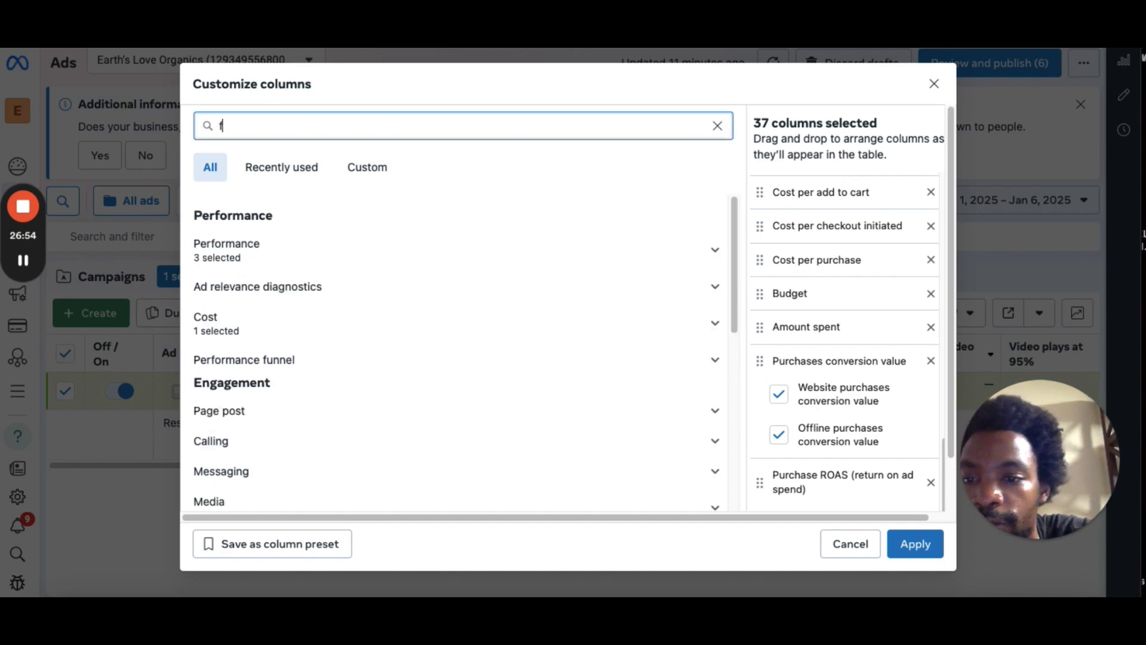
{"action": "type", "text": "eq"}
{"action": "key", "text": "BackSpace"}
{"action": "key", "text": "BackSpace"}
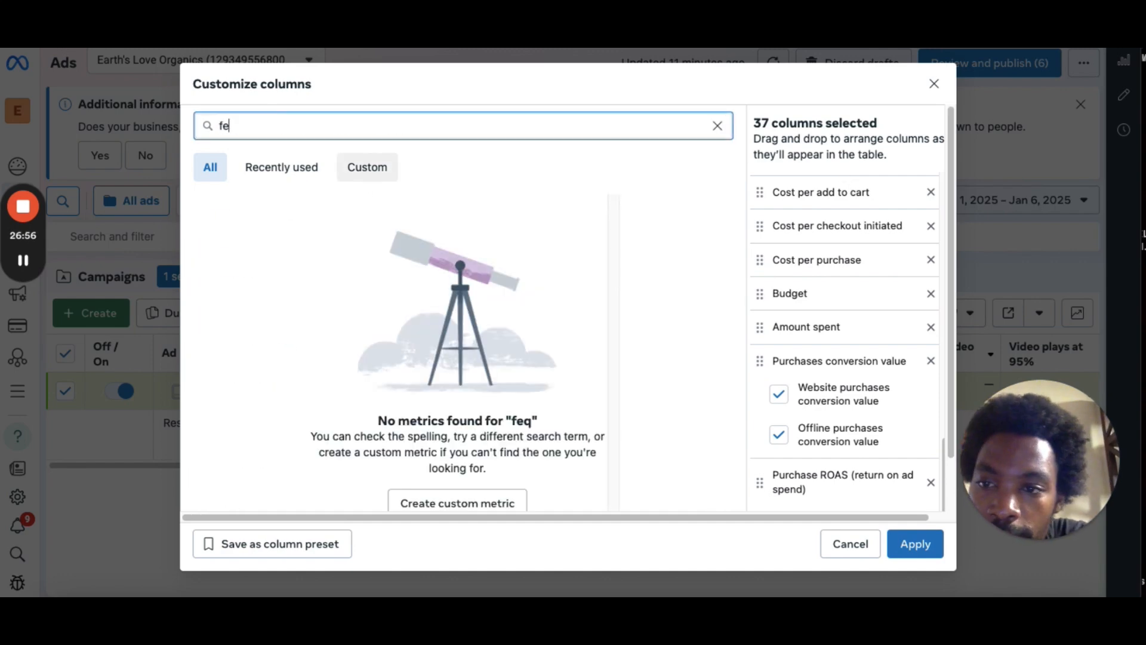
{"action": "type", "text": "re"}
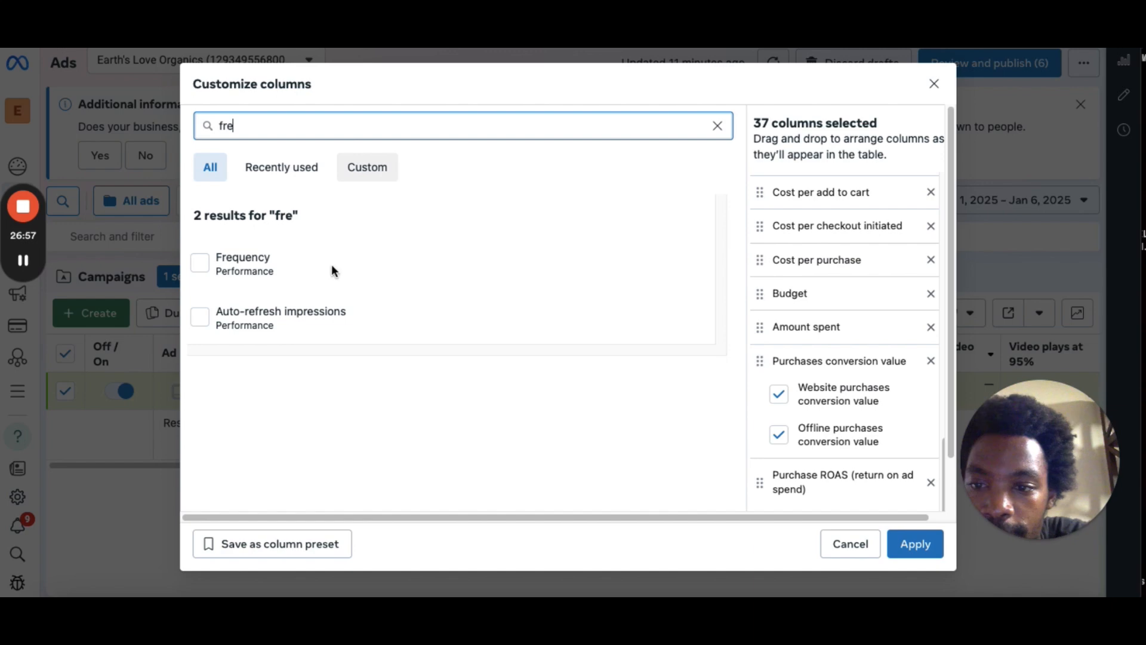
{"action": "left_click", "coordinate": [200, 264]}
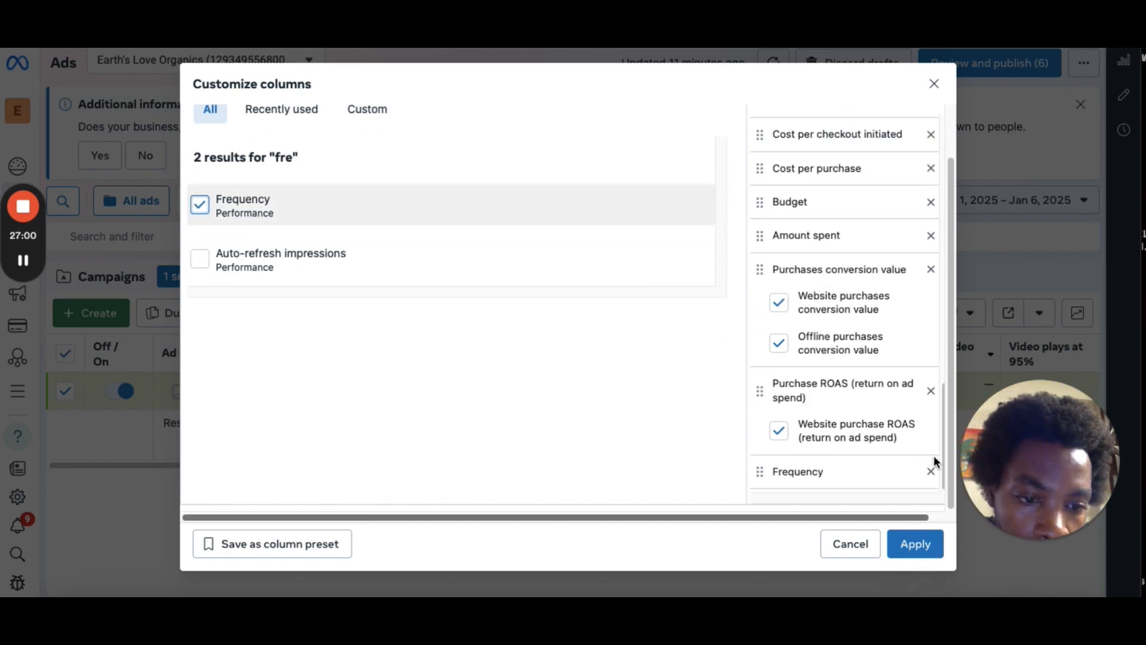
Save the selected columns as a column preset named ECOM.
{"action": "left_click", "coordinate": [290, 551]}
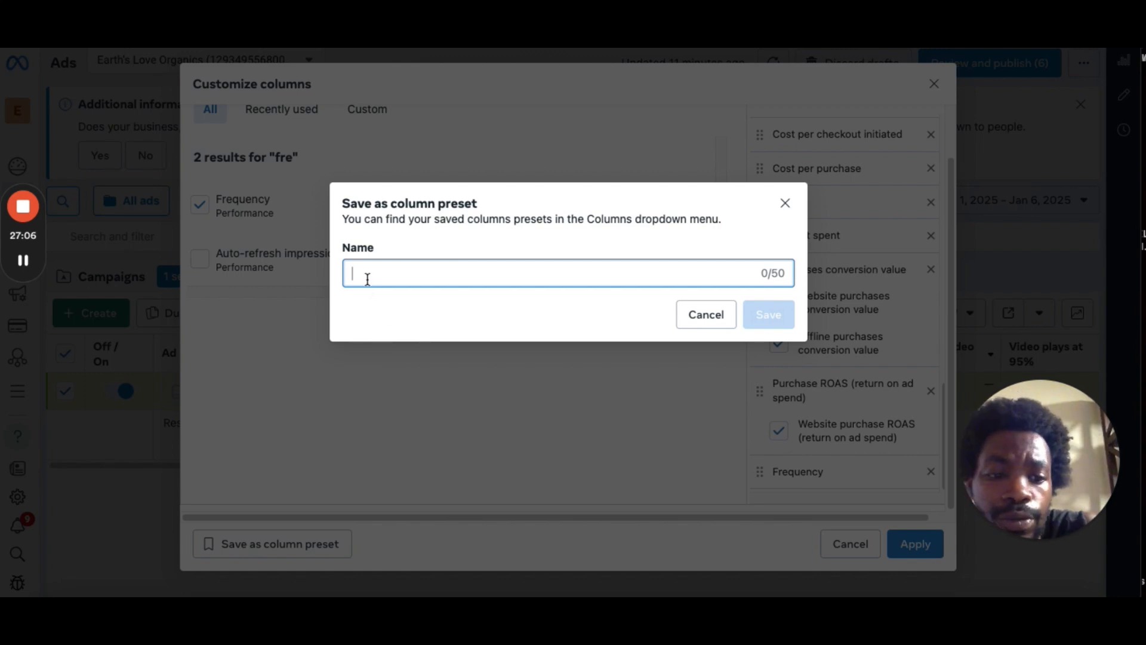
{"action": "type", "text": "EX"}
{"action": "key", "text": "BackSpace"}
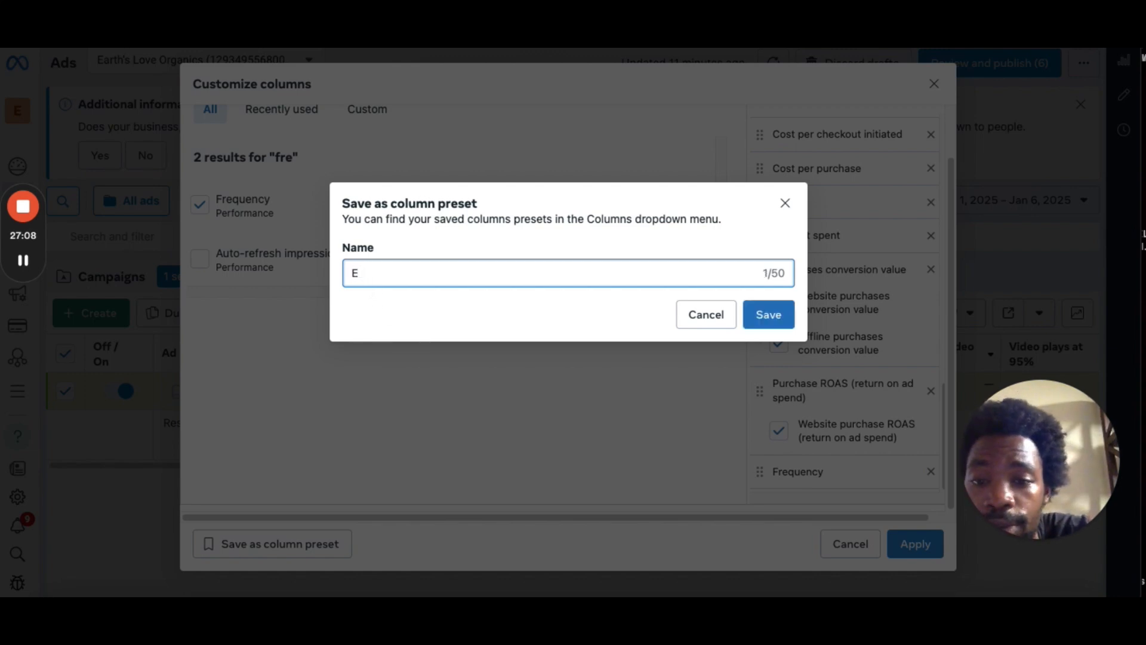
{"action": "type", "text": "COM"}
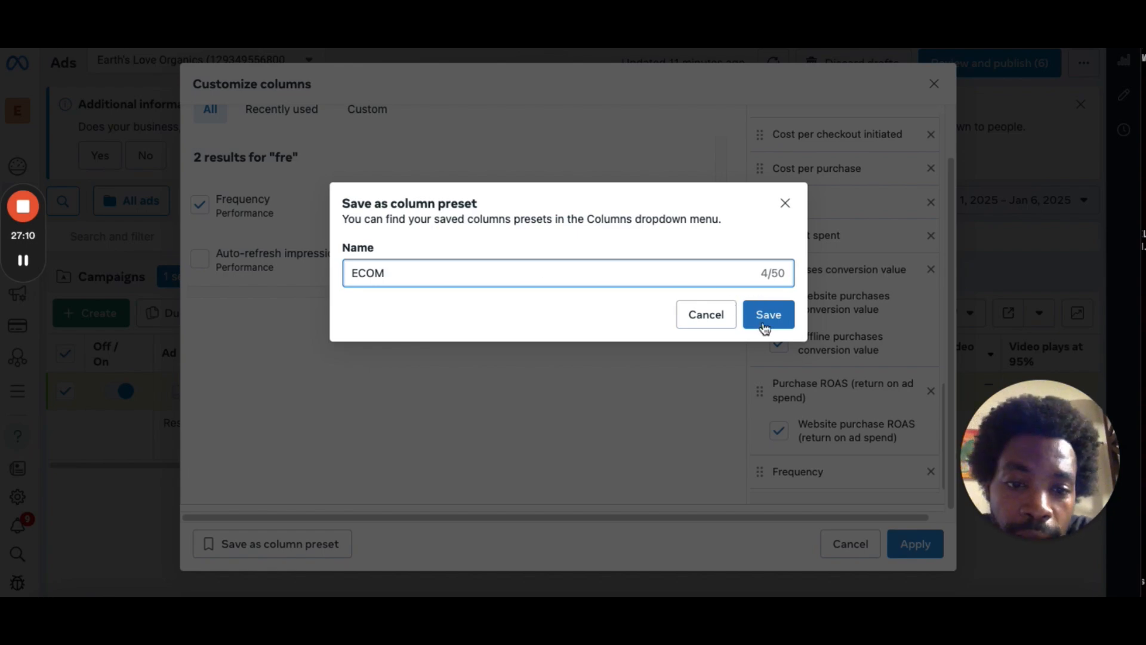
{"action": "left_click", "coordinate": [762, 320]}
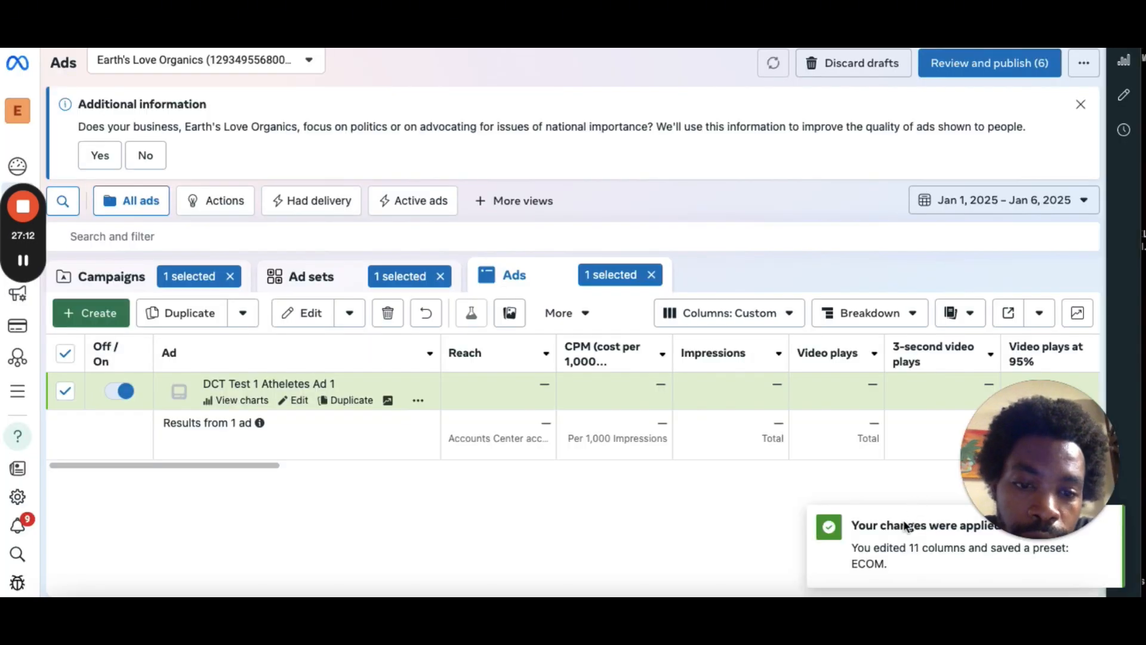
Open the column presets list and pick the ECOM preset.
{"action": "left_click", "coordinate": [743, 315]}
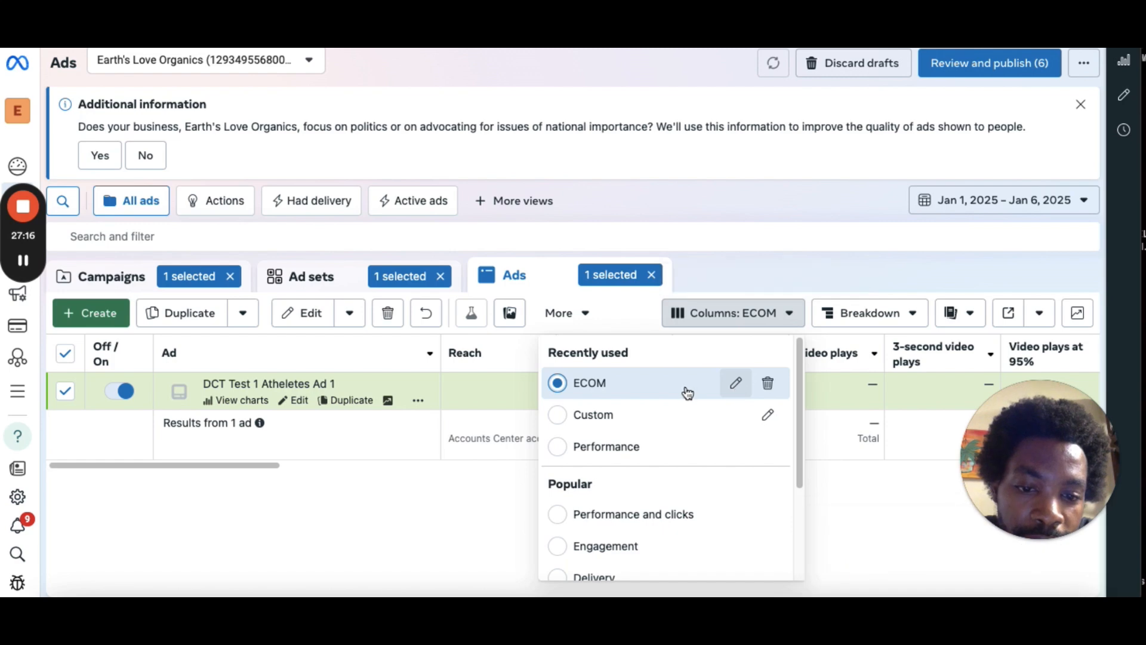
{"action": "left_click_drag", "start_coordinate": [800, 404], "coordinate": [810, 557]}
{"action": "scroll", "coordinate": [782, 421], "scroll_direction": "up", "scroll_amount": 5}
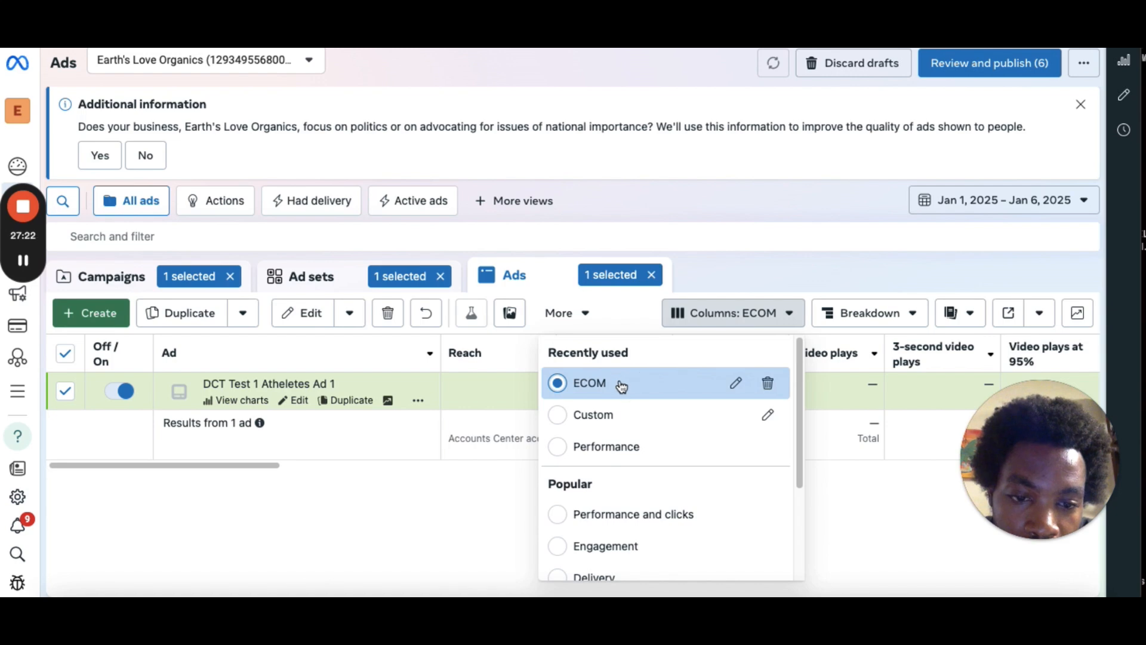
{"action": "left_click", "coordinate": [621, 386]}
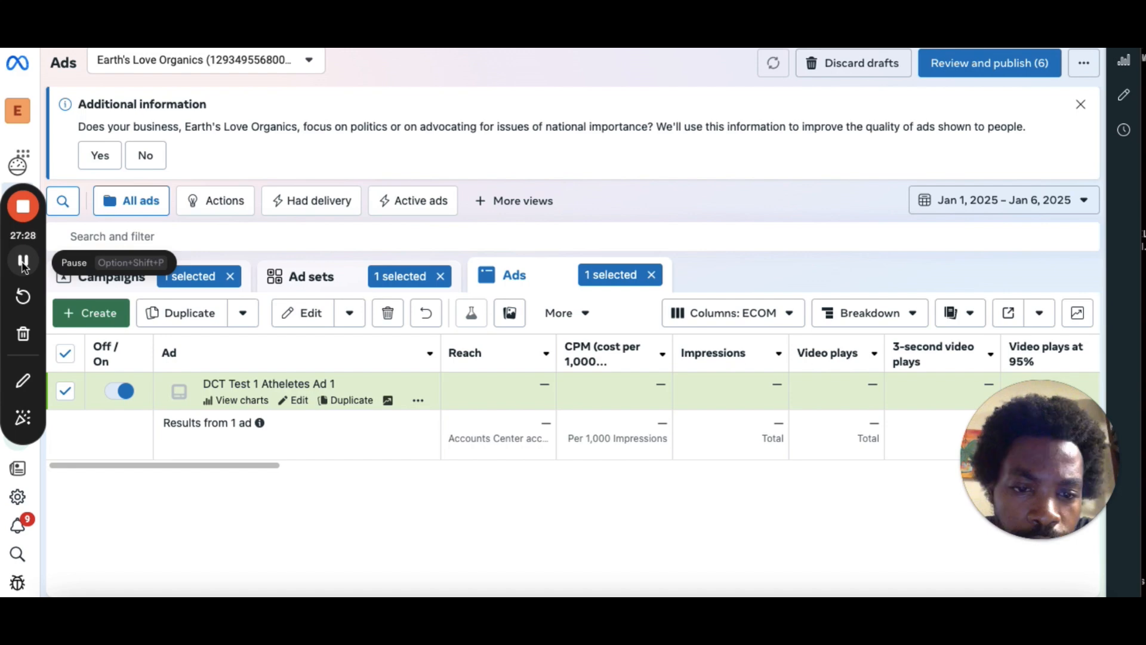
Open the column presets menu and view your saved column presets.
{"action": "left_click", "coordinate": [753, 319]}
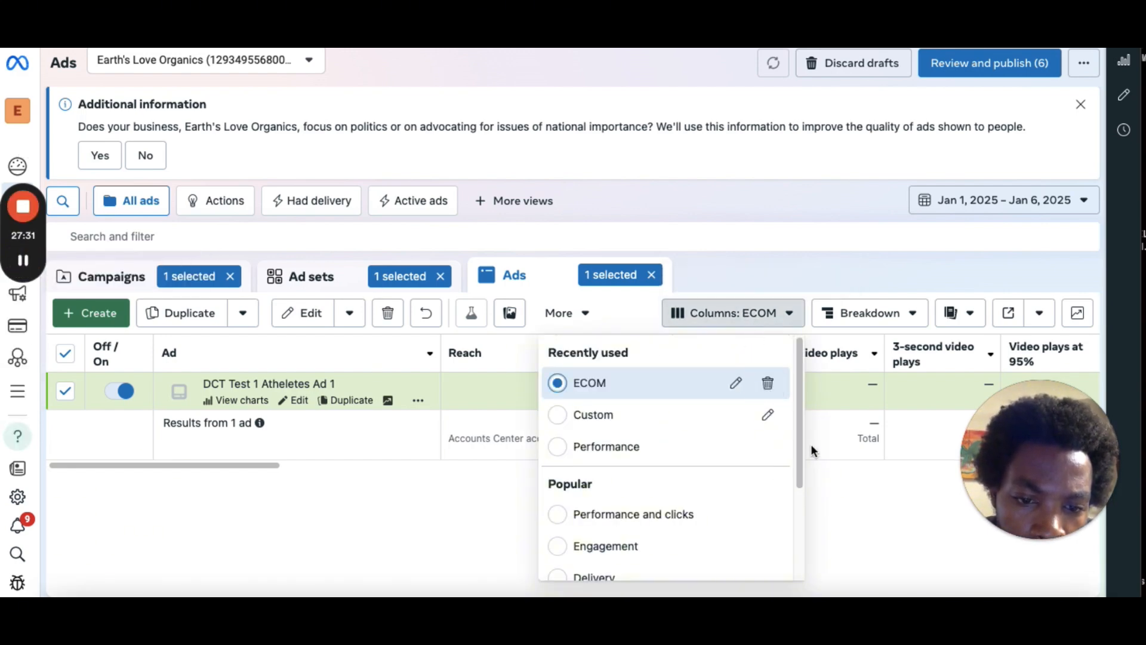
{"action": "left_click_drag", "start_coordinate": [806, 448], "coordinate": [806, 548]}
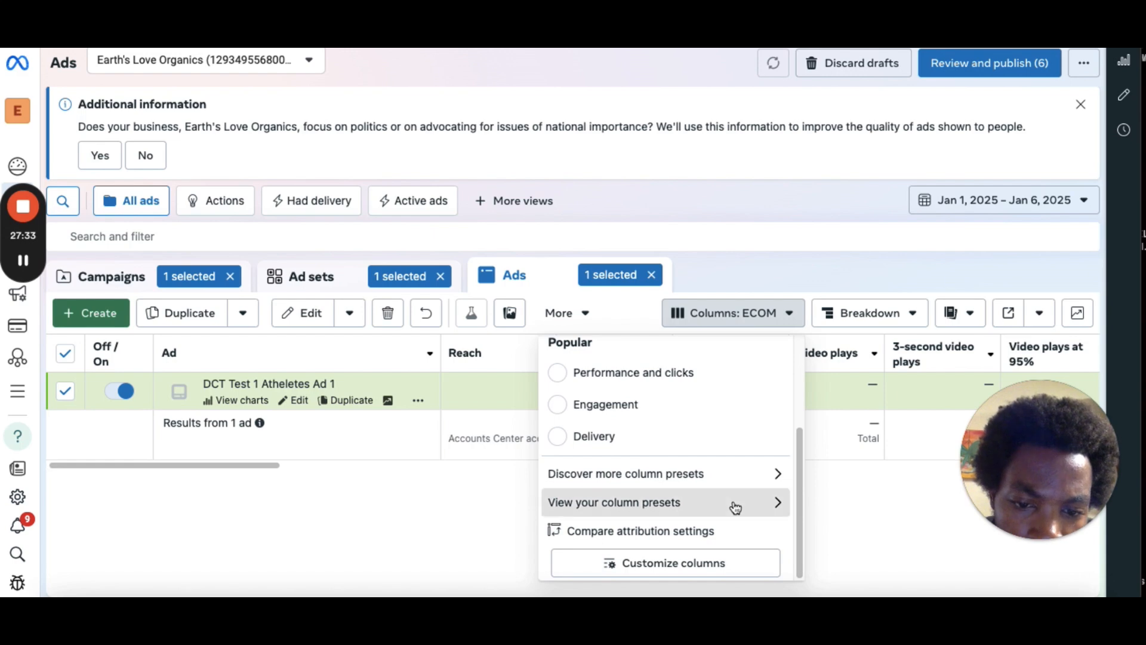
{"action": "left_click", "coordinate": [782, 505]}
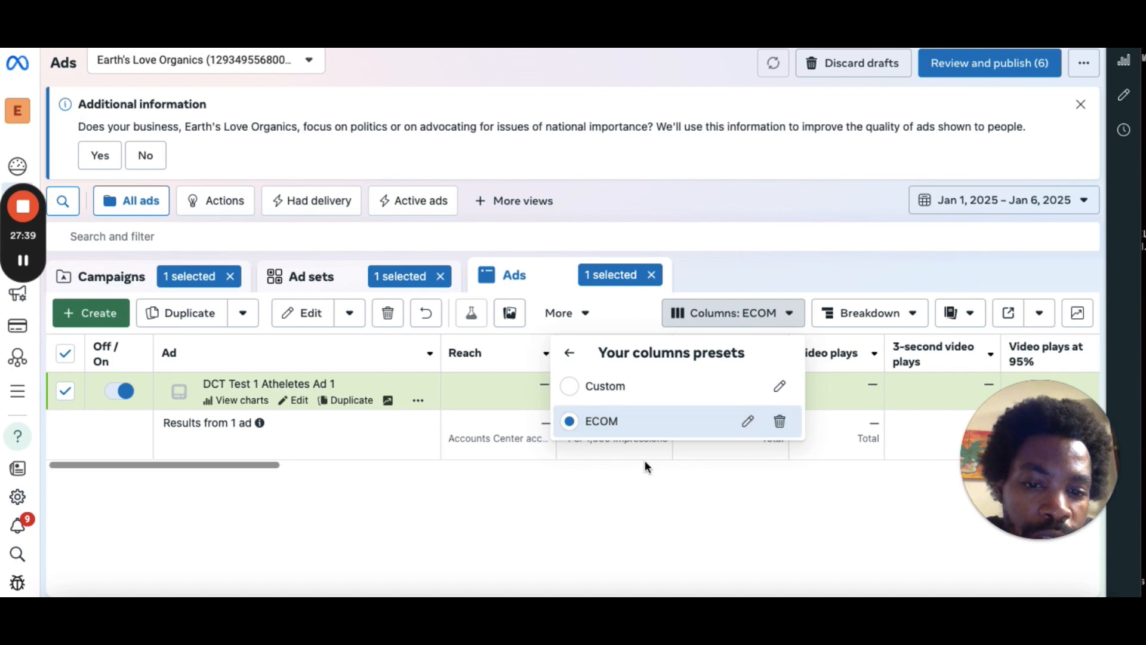
{"action": "left_click", "coordinate": [657, 478]}
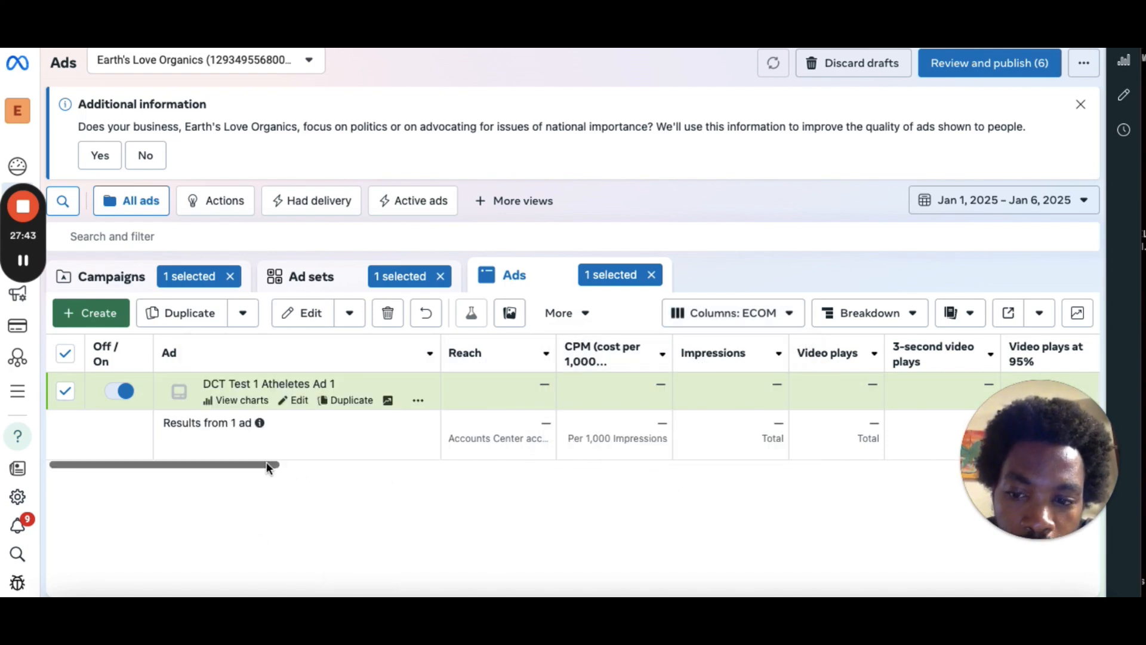
Scroll across the ads table to review the columns shown by the ECOM preset.
{"action": "mouse_move", "coordinate": [266, 464]}
{"action": "left_mouse_down"}
{"action": "mouse_move", "coordinate": [286, 464]}
{"action": "mouse_move", "coordinate": [253, 463]}
{"action": "left_mouse_up"}
{"action": "scroll", "coordinate": [396, 453], "scroll_direction": "right", "scroll_amount": 5}
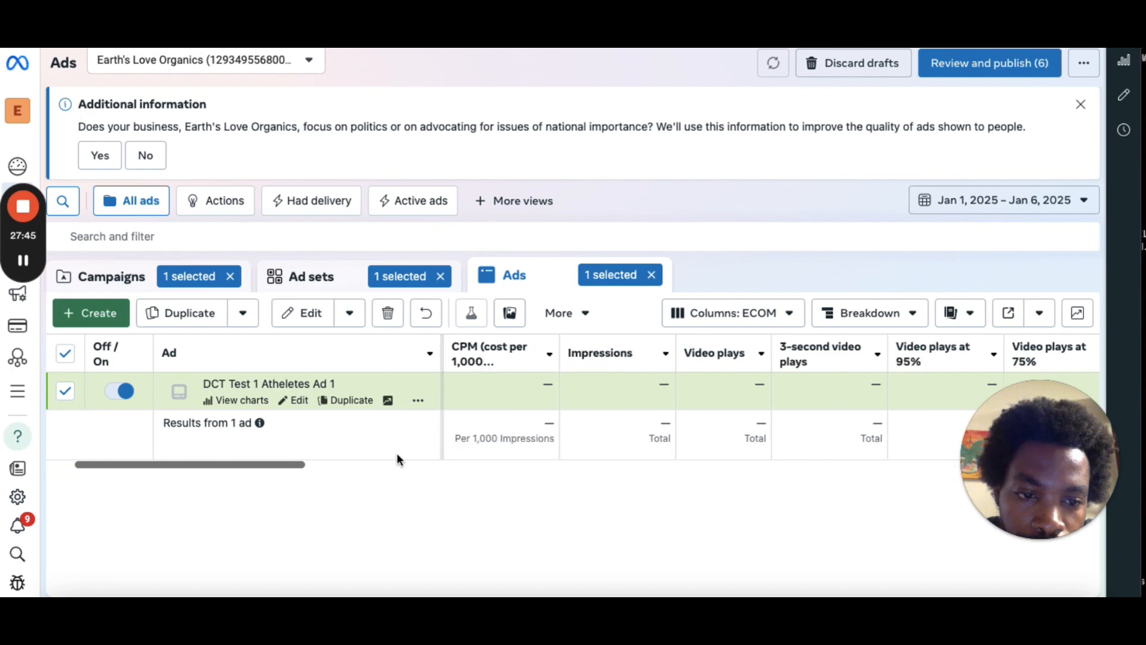
{"action": "scroll", "coordinate": [573, 447], "scroll_direction": "right", "scroll_amount": 10}
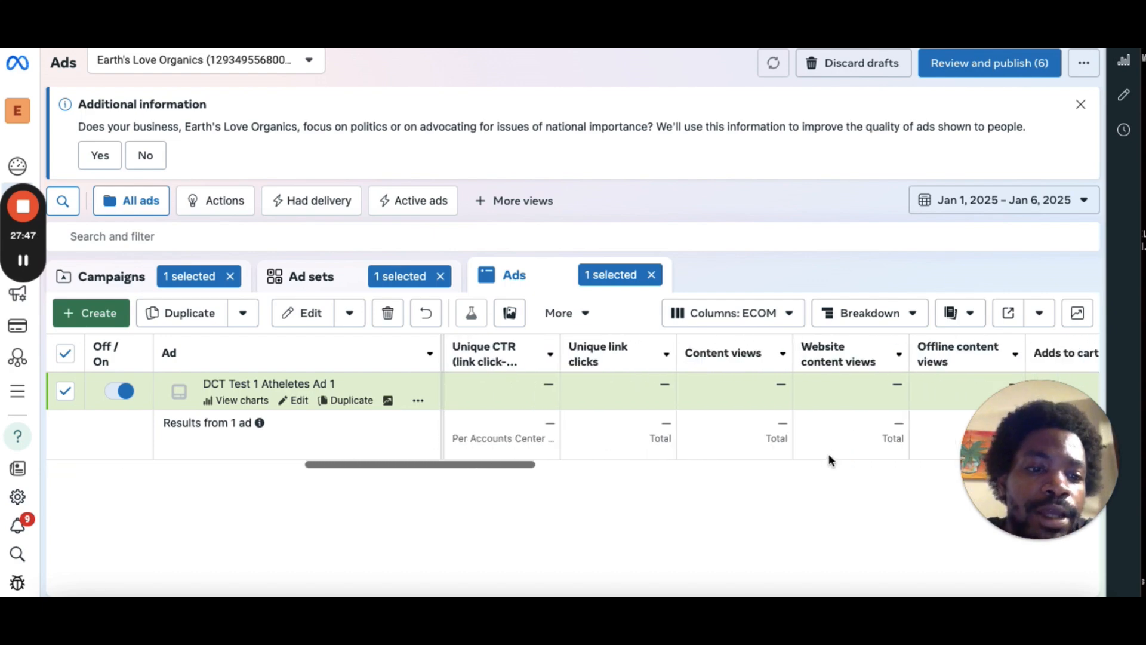
{"action": "scroll", "coordinate": [1026, 456], "scroll_direction": "right", "scroll_amount": 5}
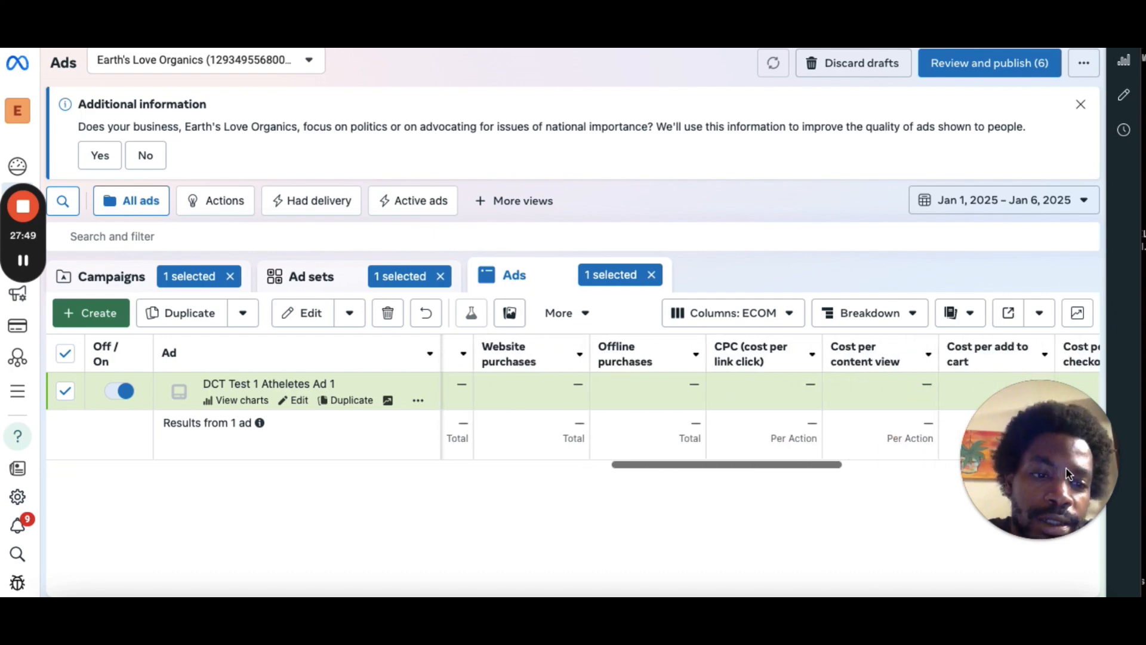
{"action": "scroll", "coordinate": [751, 466], "scroll_direction": "right", "scroll_amount": 5}
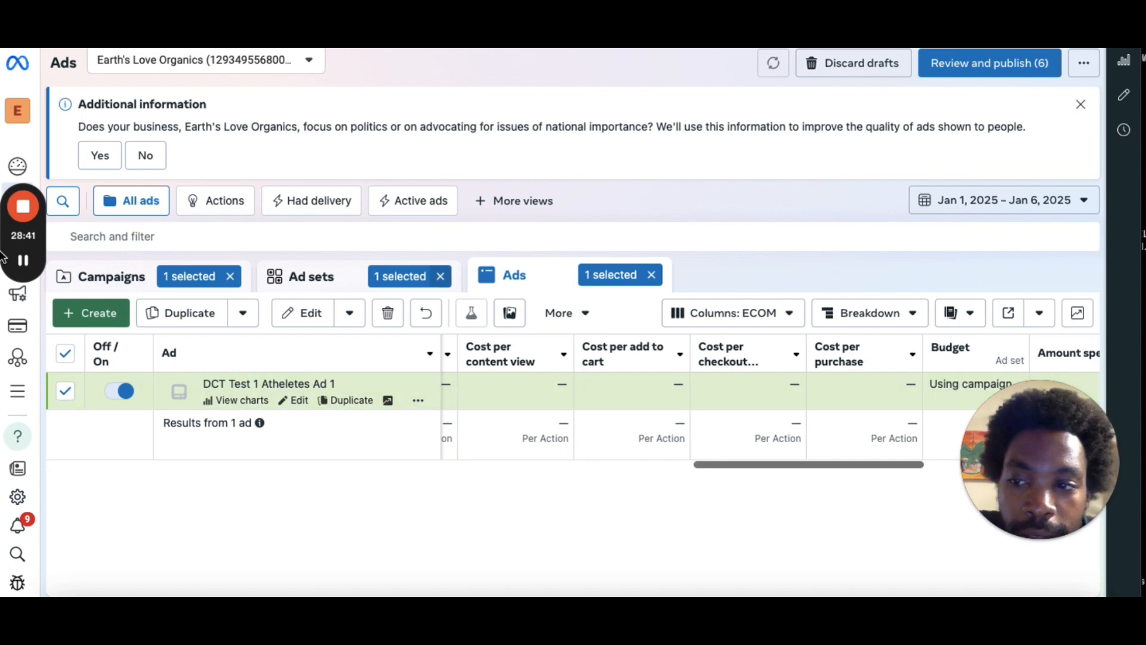
Switch to the Google Docs checklist and strike through the Set up custom column item.
{"action": "key", "text": "ctrl+Tab"}
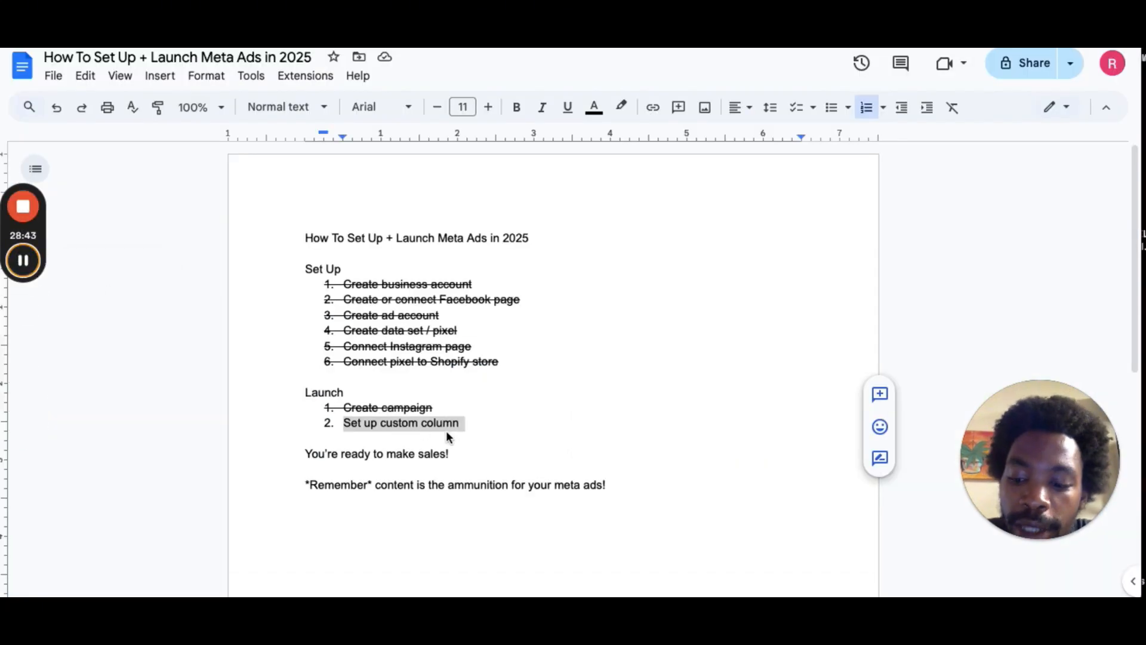
{"action": "triple_click", "coordinate": [433, 422]}
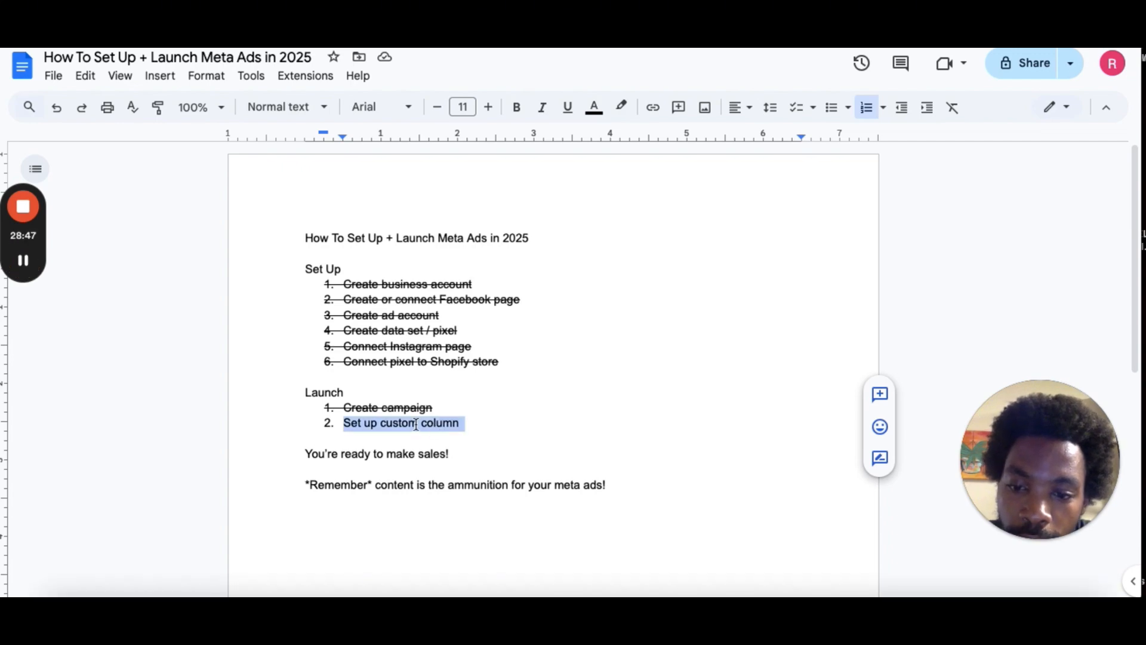
{"action": "triple_click", "coordinate": [416, 423]}
{"action": "type", "text": "X"}
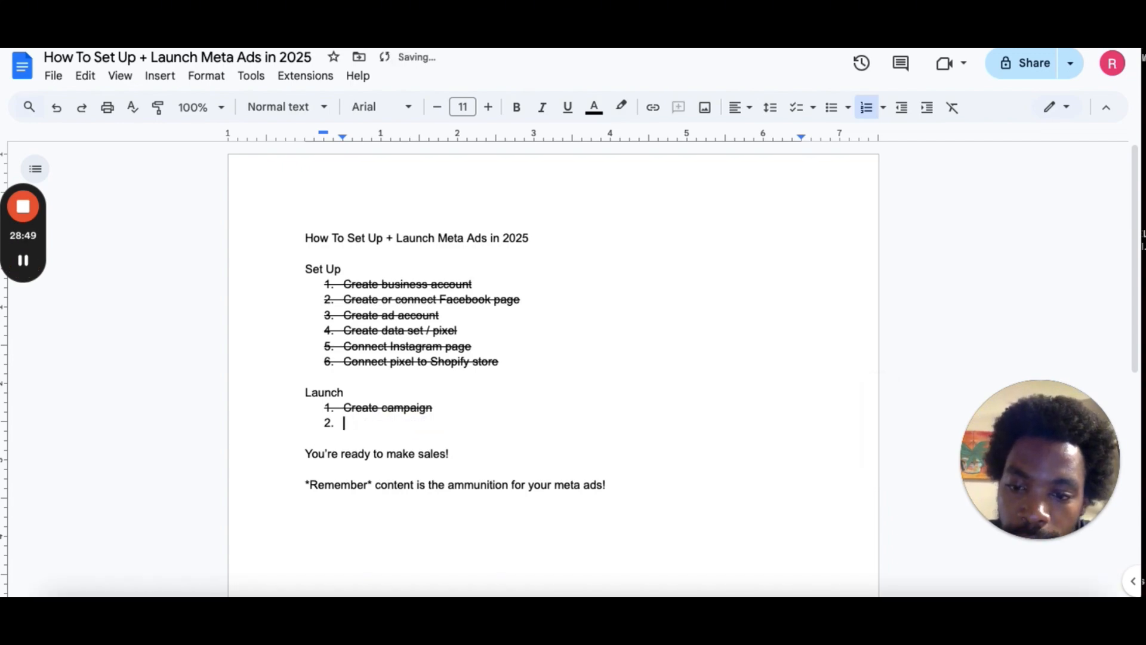
{"action": "left_click", "coordinate": [57, 110]}
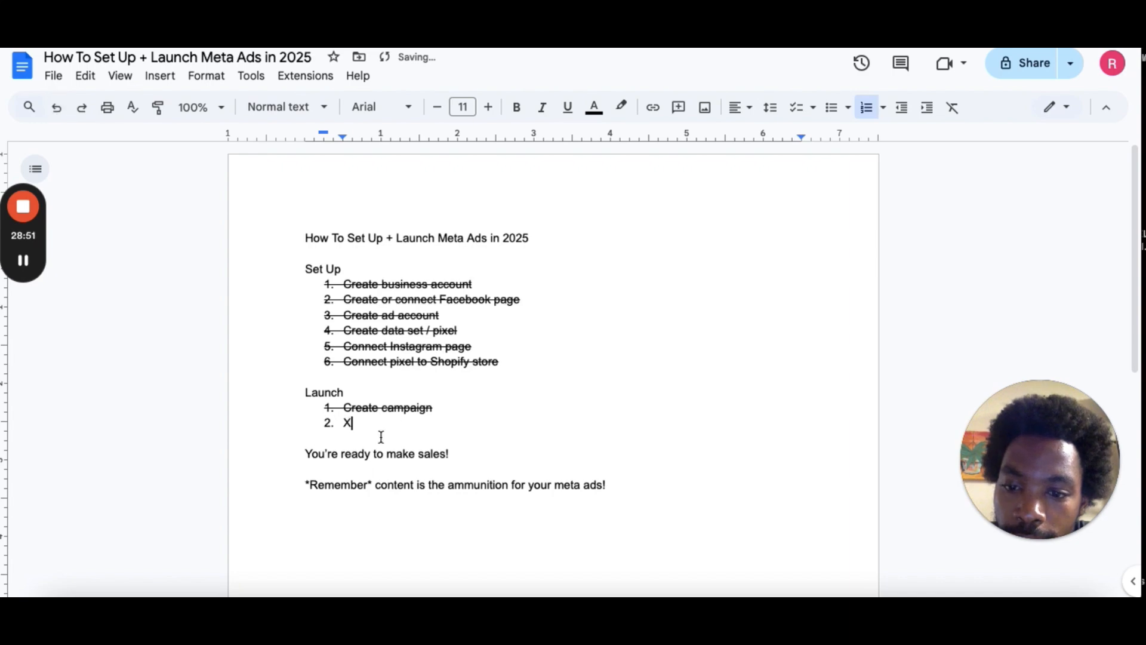
{"action": "left_click", "coordinate": [56, 108]}
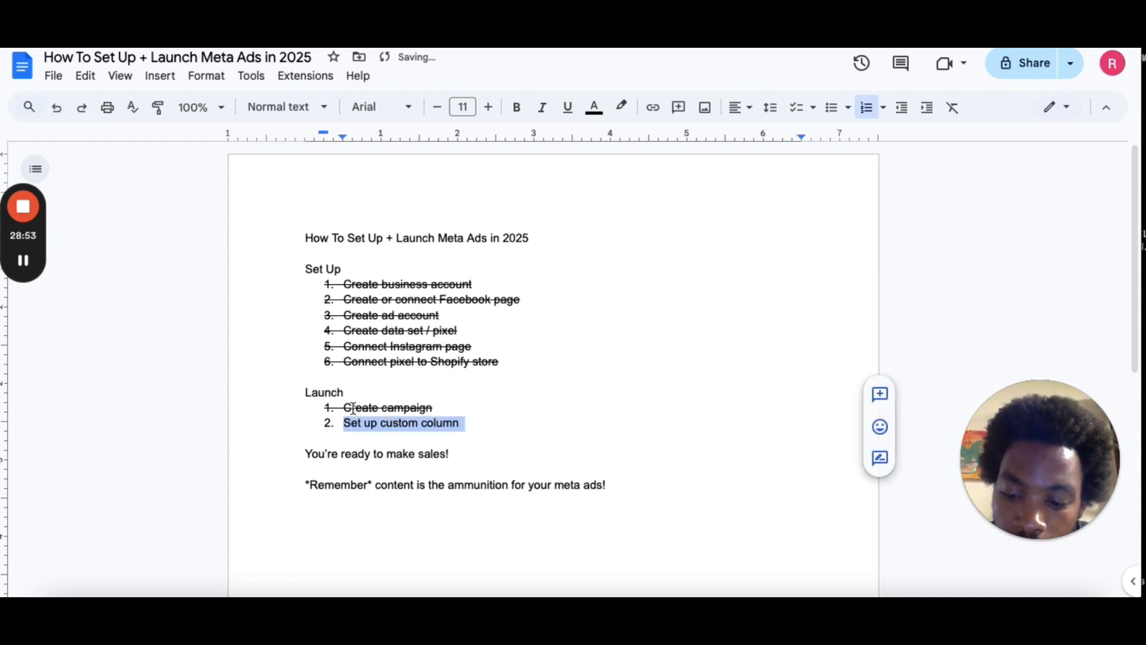
{"action": "left_click", "coordinate": [493, 441]}
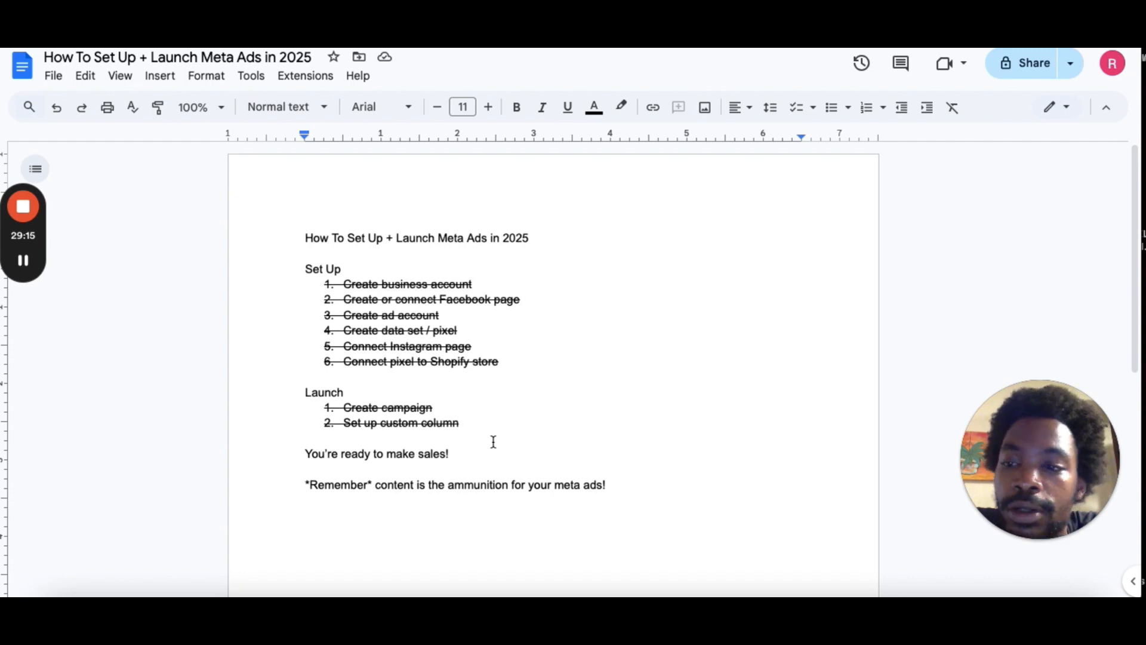
{"action": "mouse_move", "coordinate": [34, 266]}
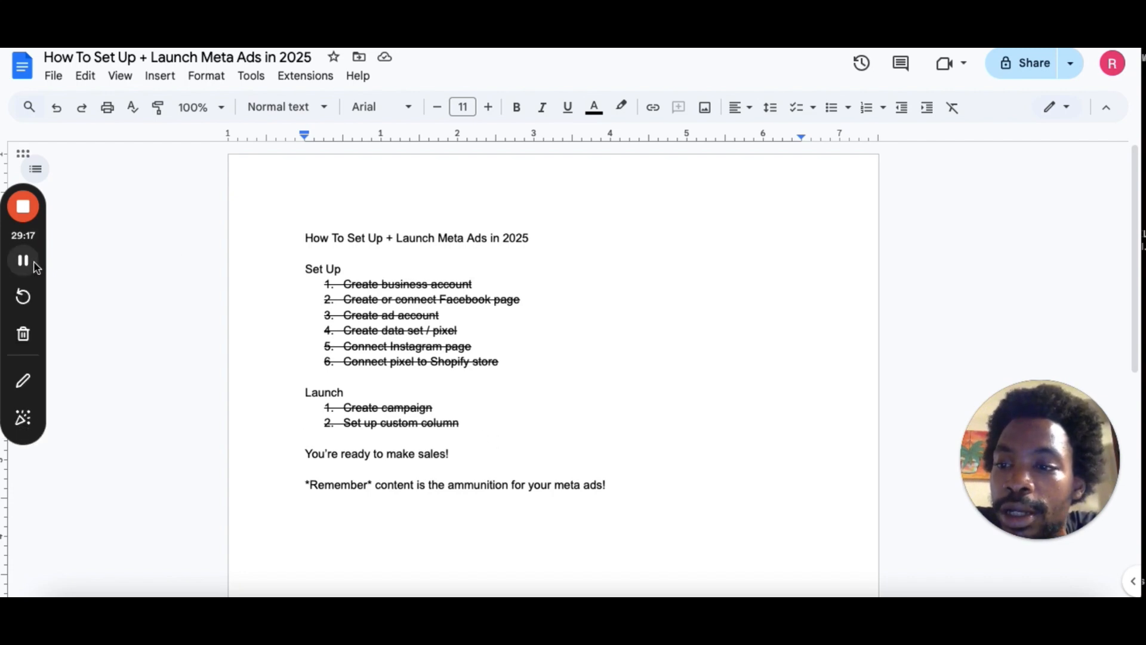